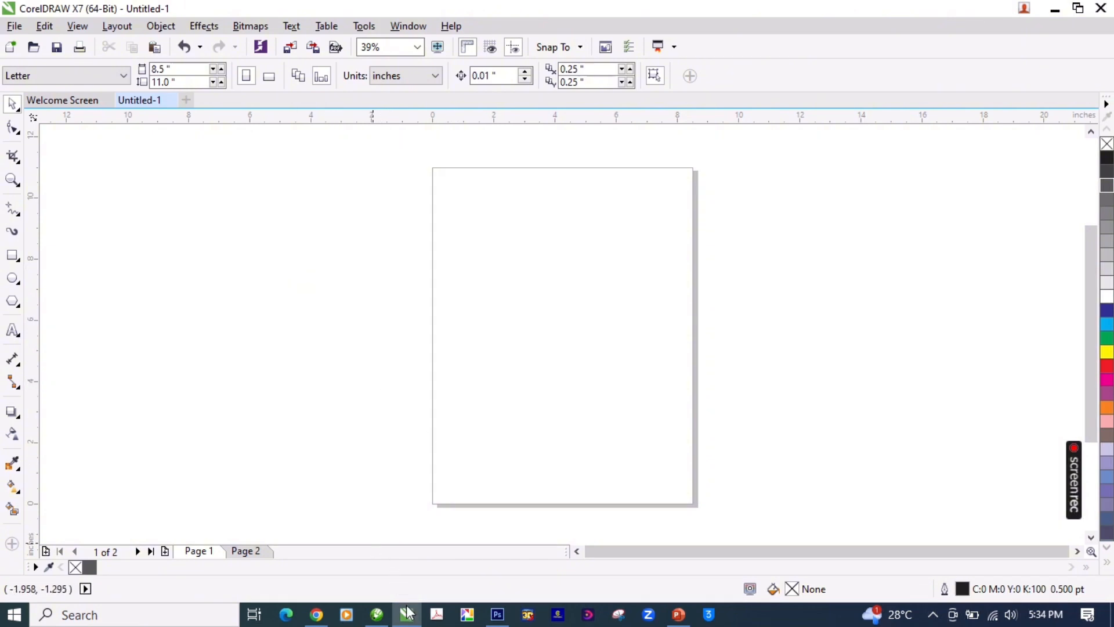
# Step: Copy the message "SMART TORQUE AUTO SOLUTION" from WhatsApp Web in Chrome and return to CorelDRAW
pyautogui.moveTo(409, 615)
pyautogui.click(317, 614)
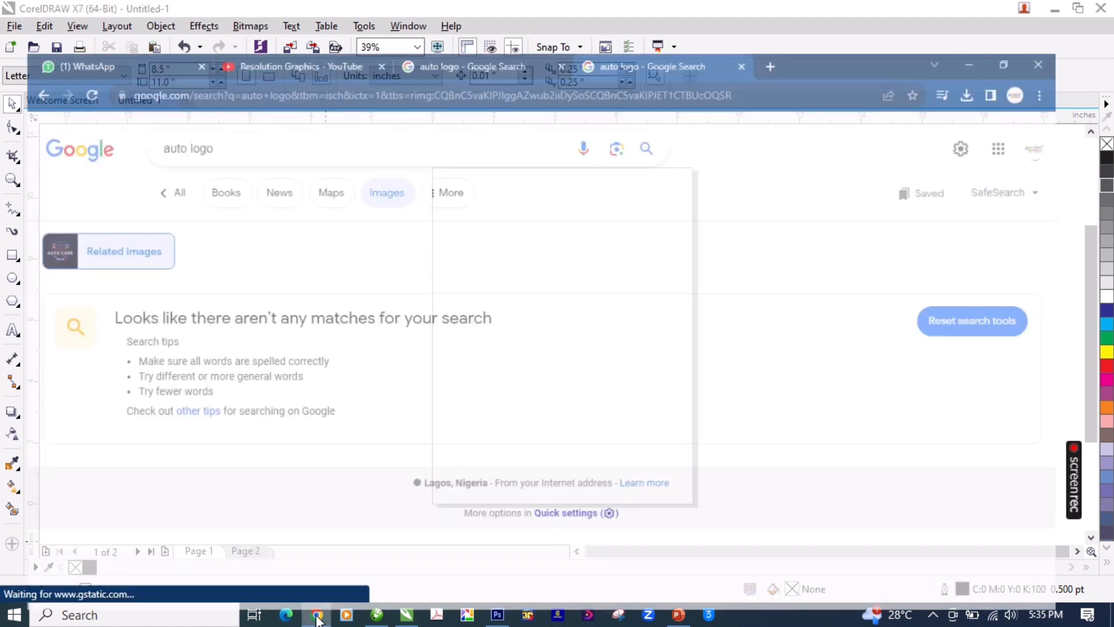
pyautogui.click(89, 8)
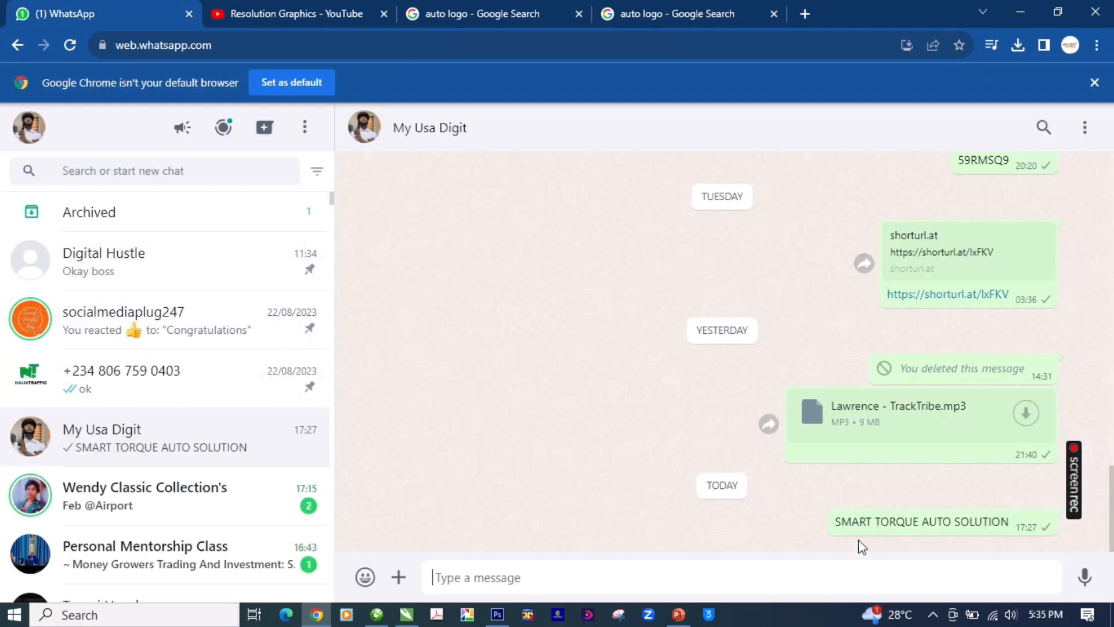
pyautogui.moveTo(839, 521); pyautogui.dragTo(1010, 531)
pyautogui.hotkey('ctrl', 'c')
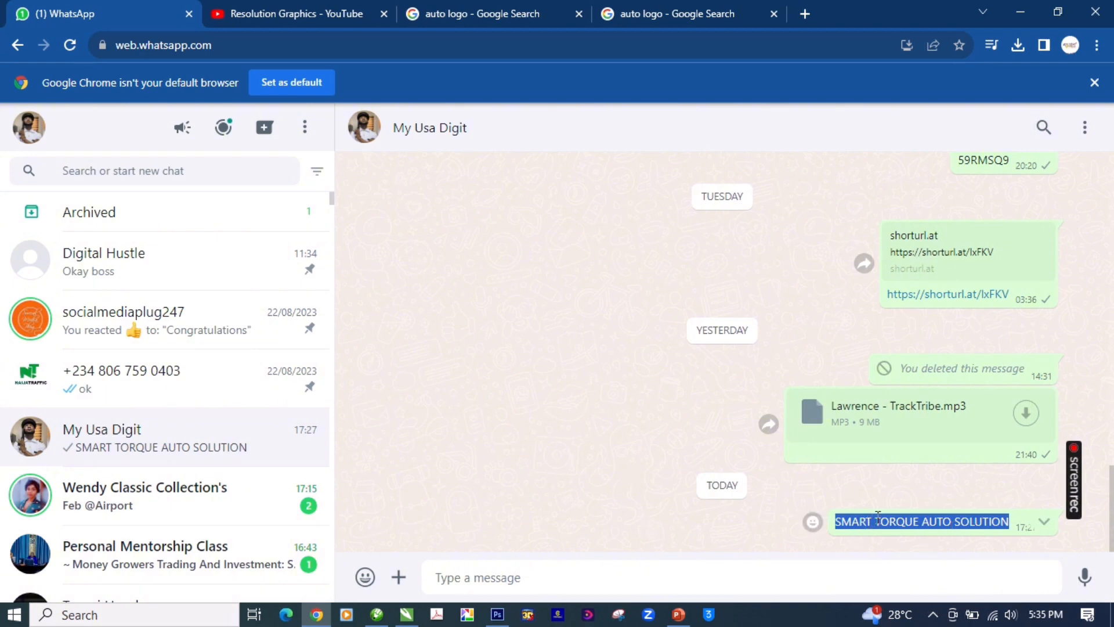
pyautogui.click(406, 614)
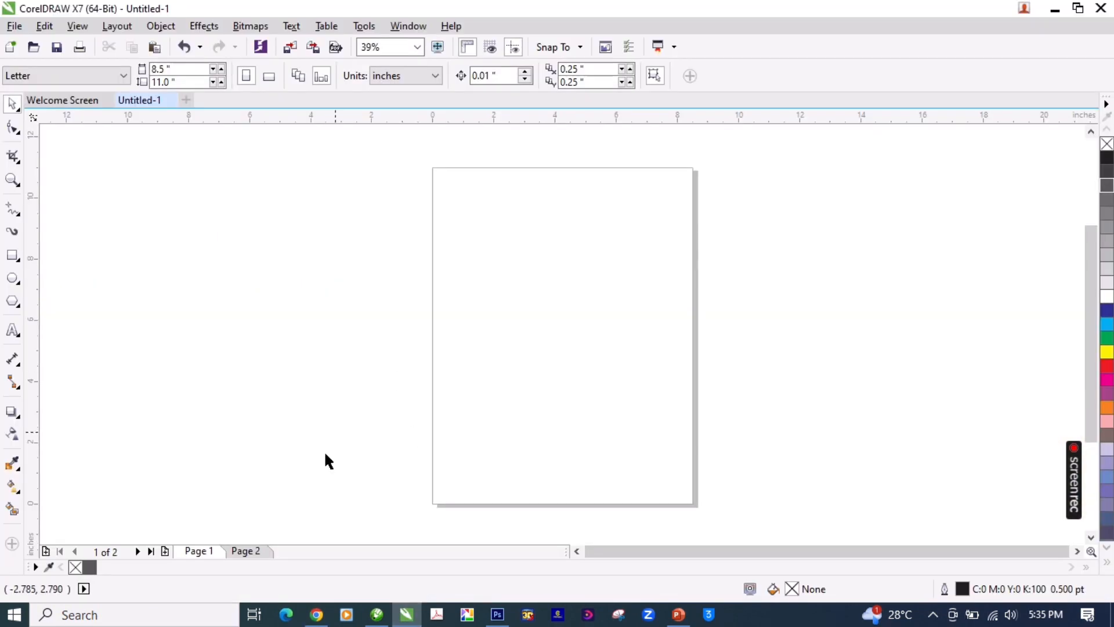
pyautogui.click(316, 614)
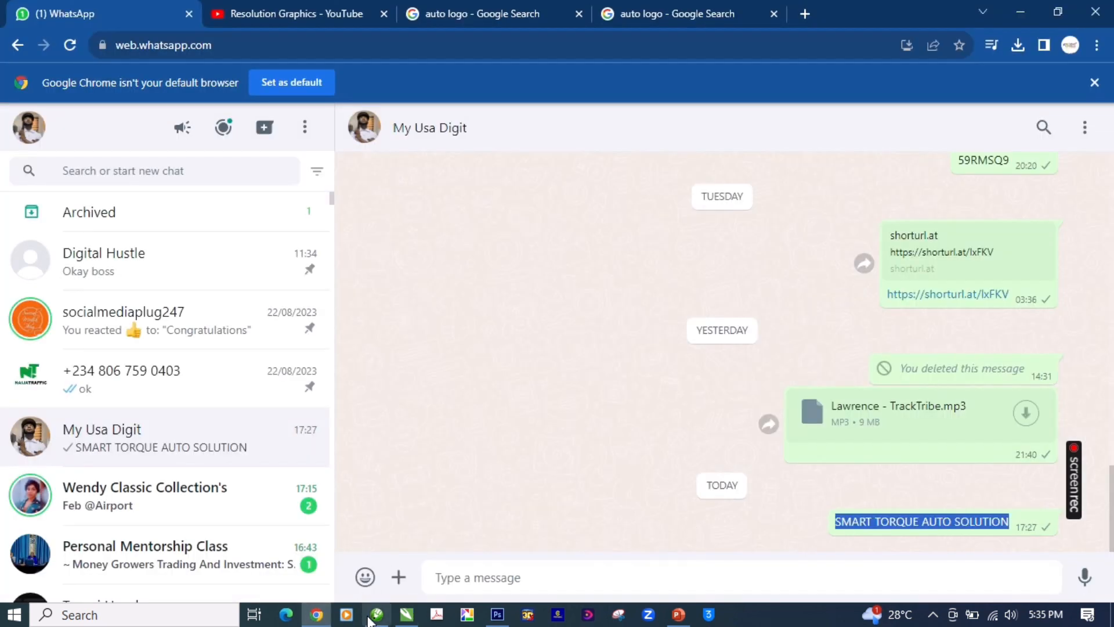
pyautogui.click(406, 614)
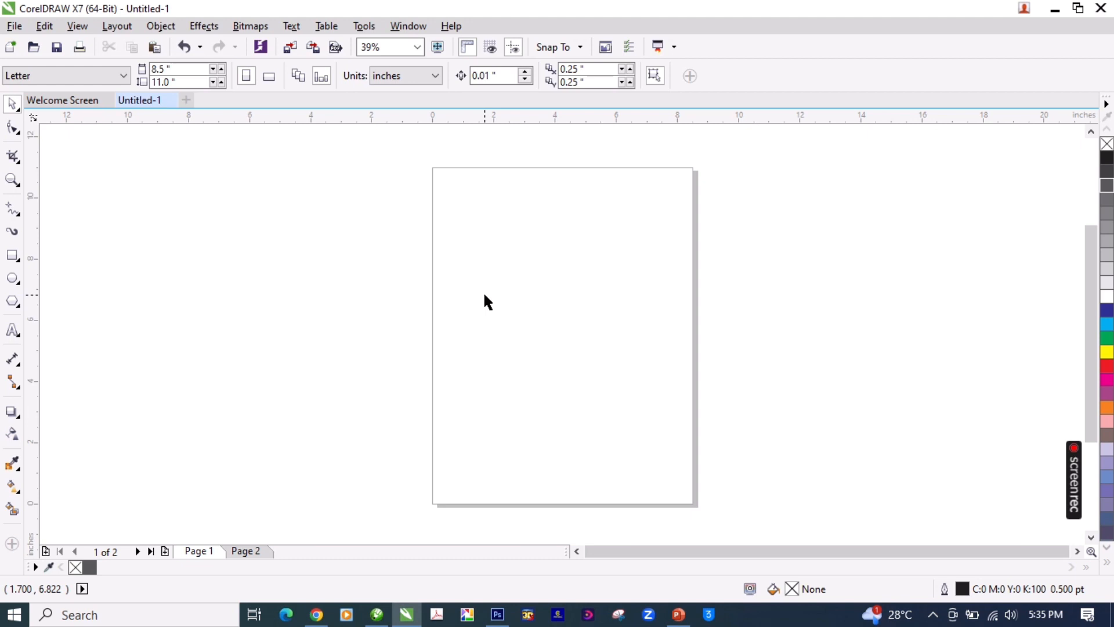
# Step: Set the page size to 5 by 5 inches
pyautogui.click(188, 73)
pyautogui.write('5')
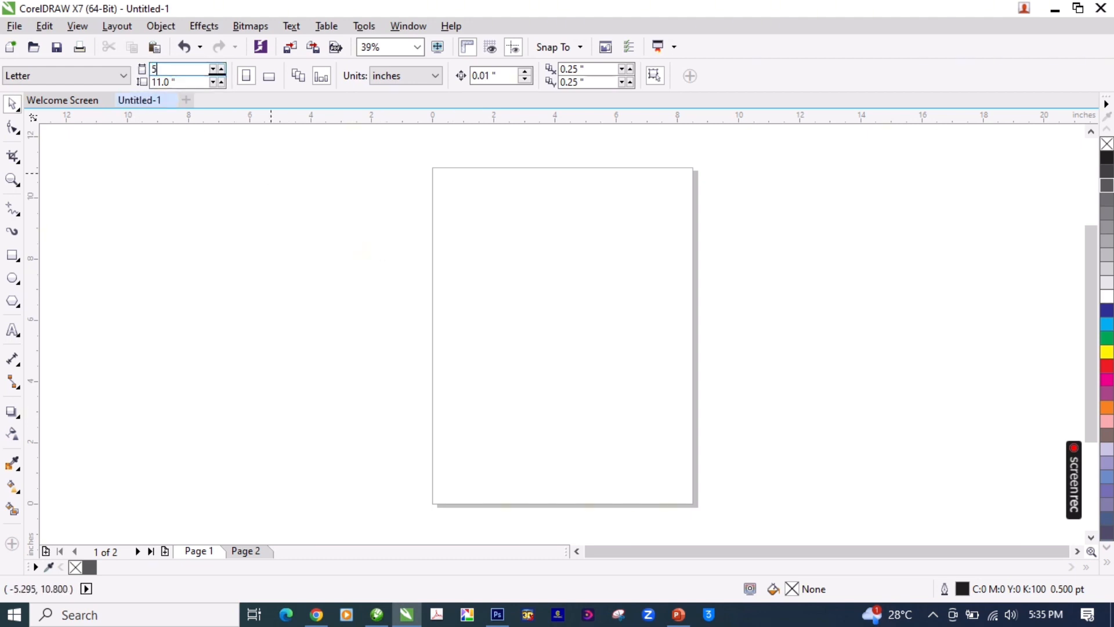
pyautogui.press('Tab')
pyautogui.write('5')
pyautogui.press('Return')
# Step: Set the page width and height to 3 inches each
pyautogui.moveTo(173, 69); pyautogui.dragTo(147, 68)
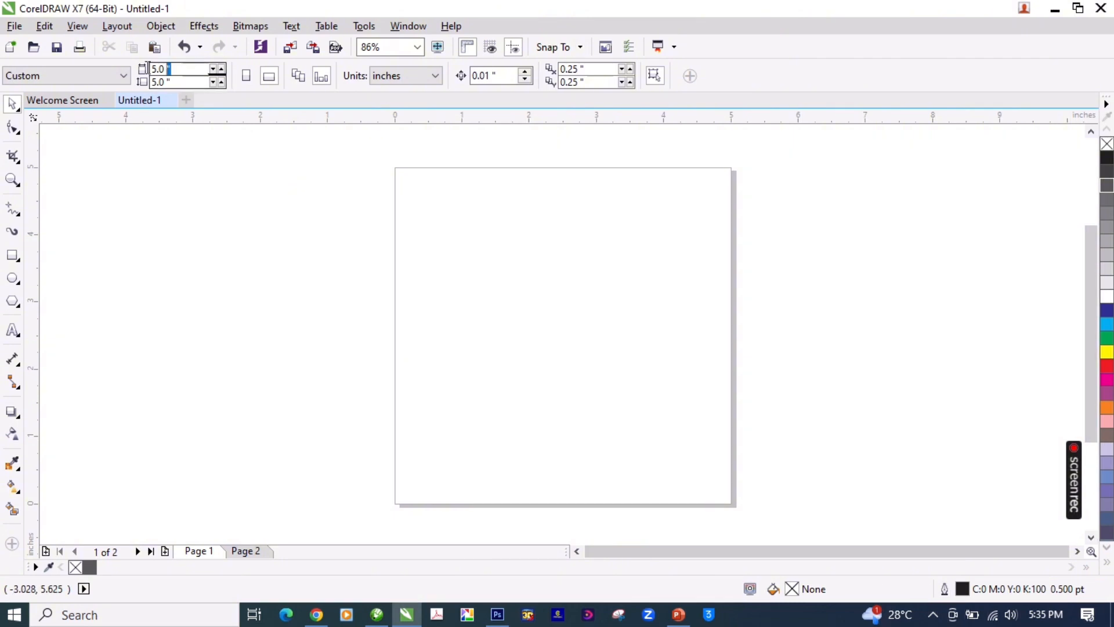
pyautogui.write('3')
pyautogui.press('Tab')
pyautogui.write('3')
pyautogui.press('Return')
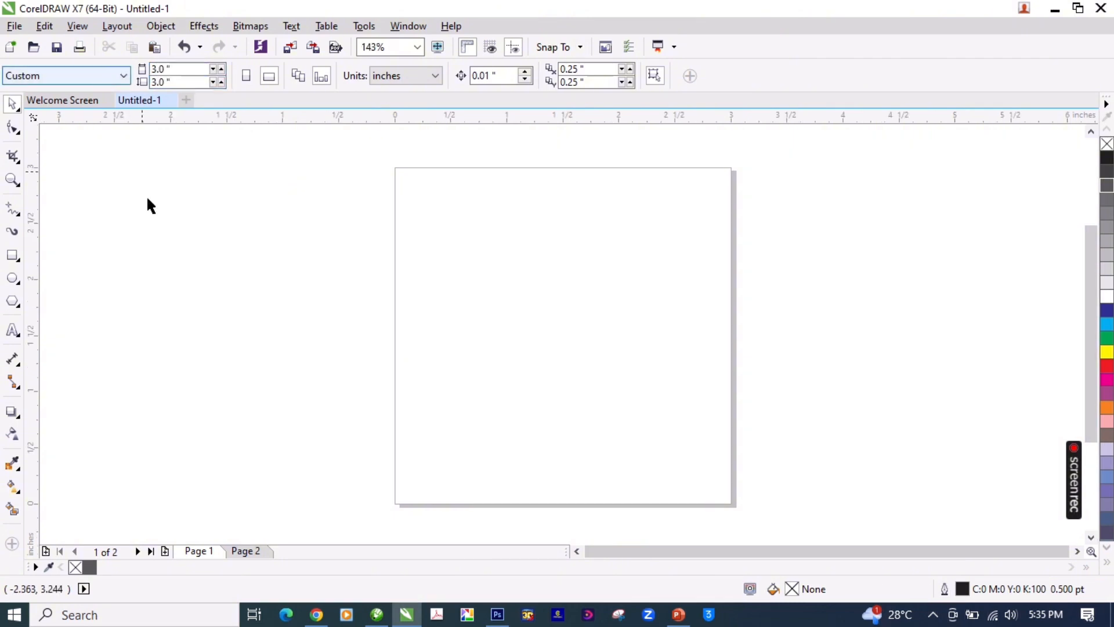
# Step: Add a page-sized rectangle as the background, with a 50% Black fill and no outline
pyautogui.doubleClick(12, 256)
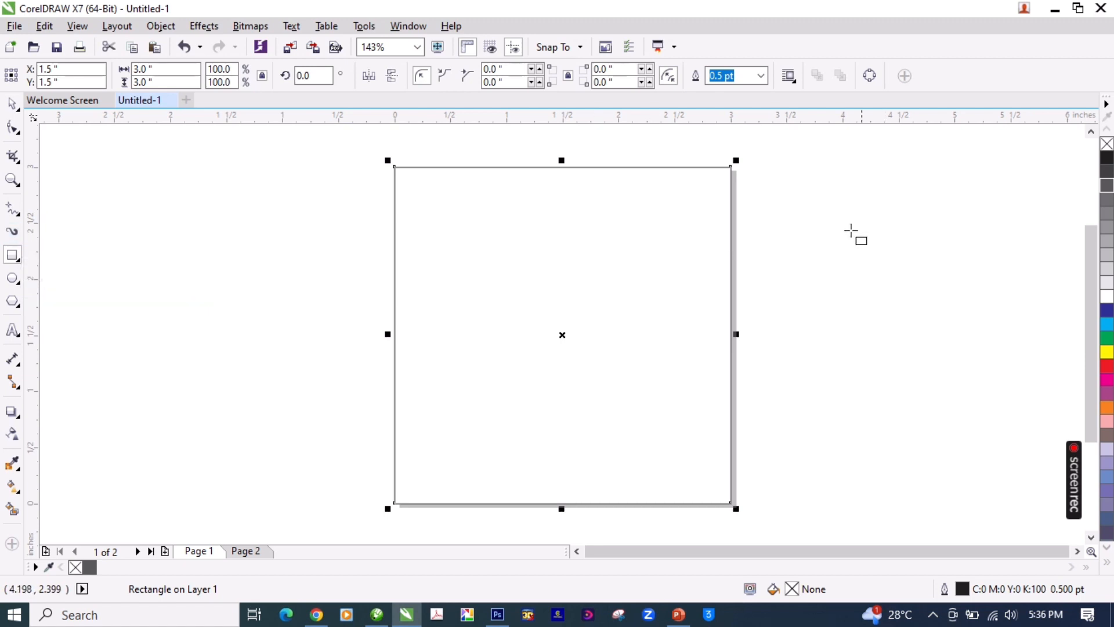
pyautogui.press('space')
pyautogui.click(1108, 159)
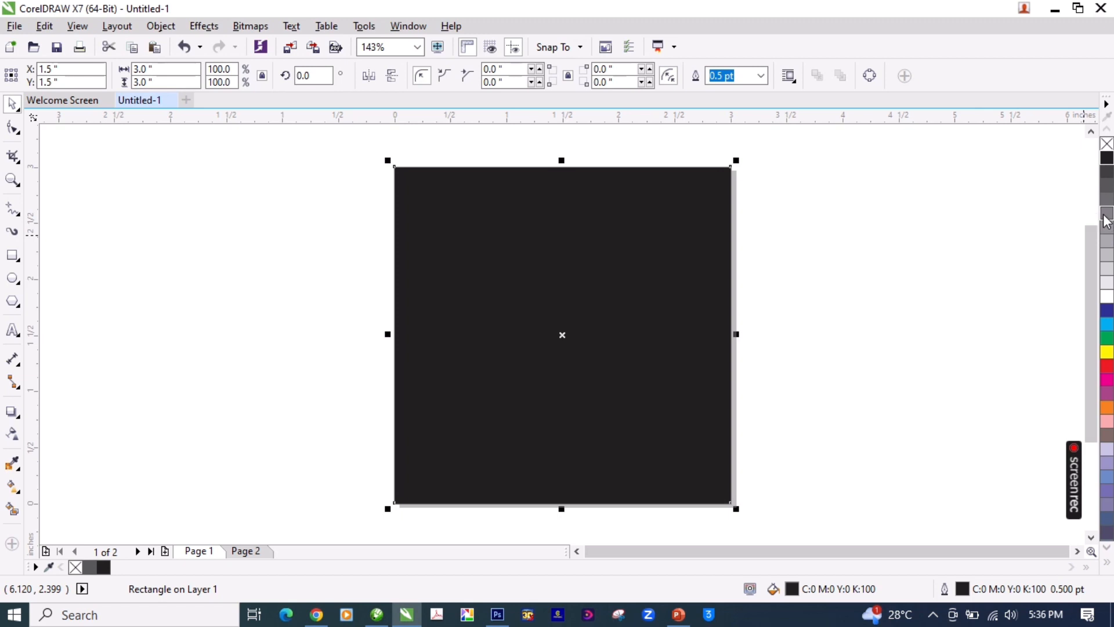
pyautogui.click(1107, 283)
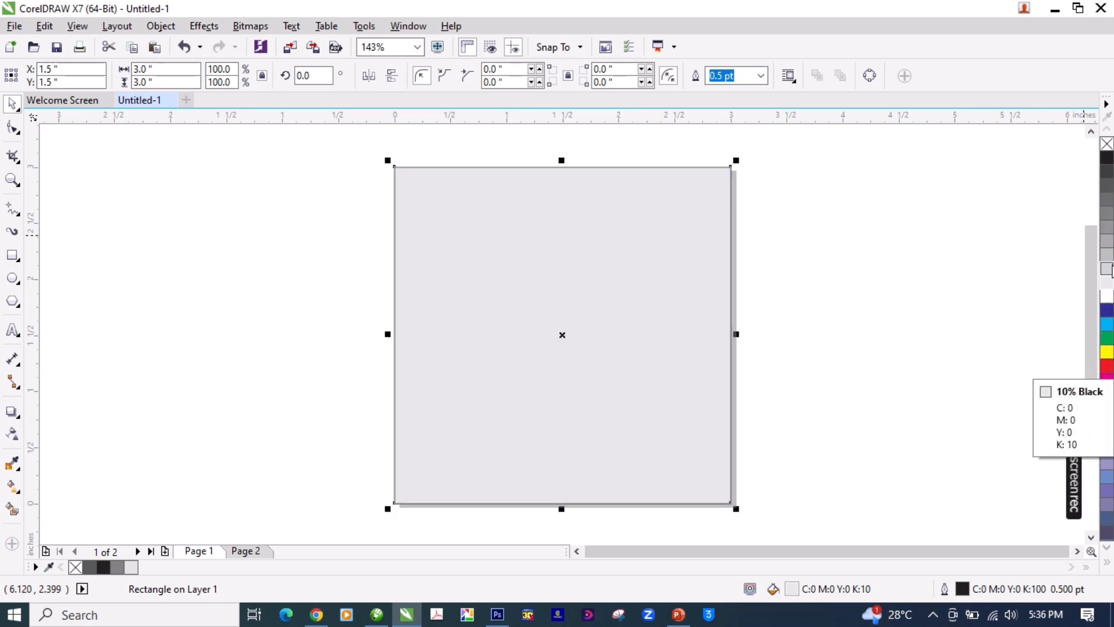
pyautogui.click(1107, 228)
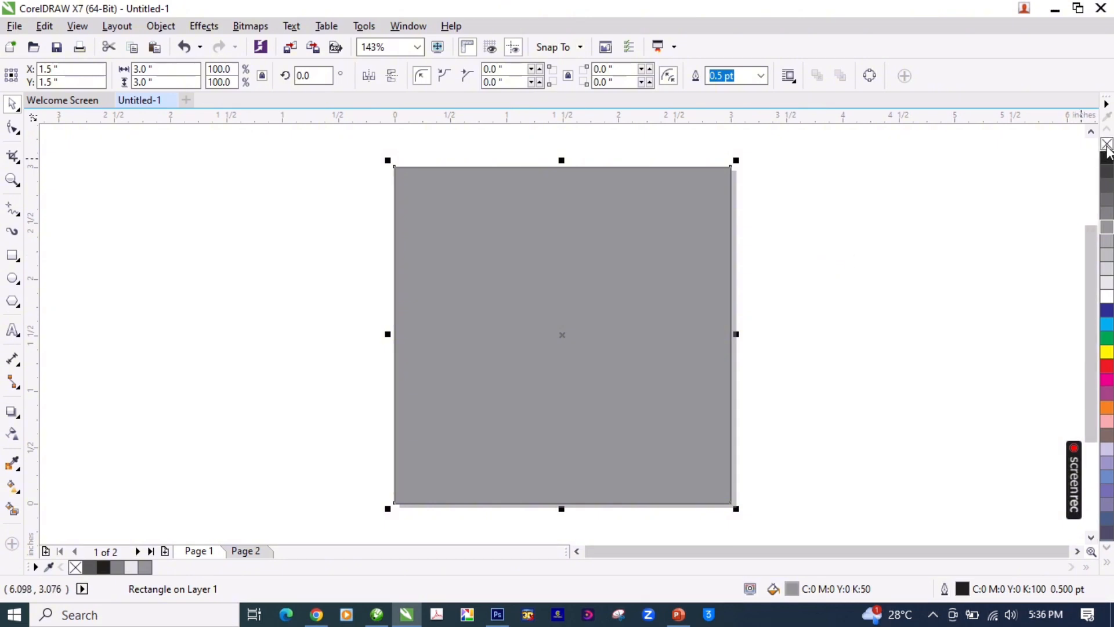
pyautogui.click(782, 293)
# Step: Paste the copied name SMART TORQUE AUTO SOLUTION as artistic text, starting near the page's left edge
pyautogui.press('F8')
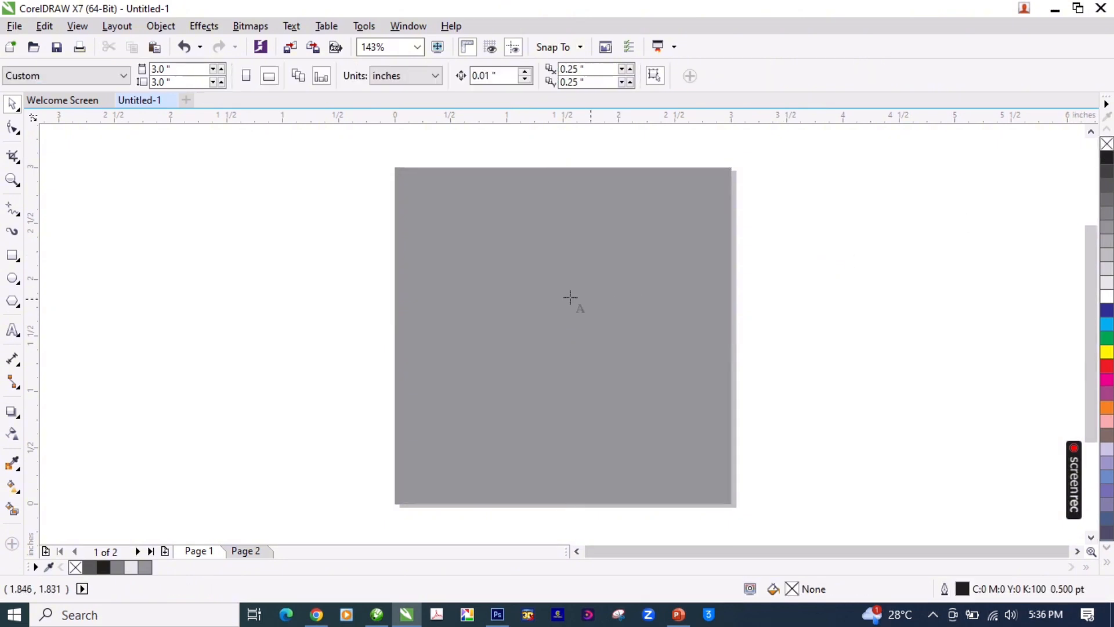
pyautogui.click(489, 296)
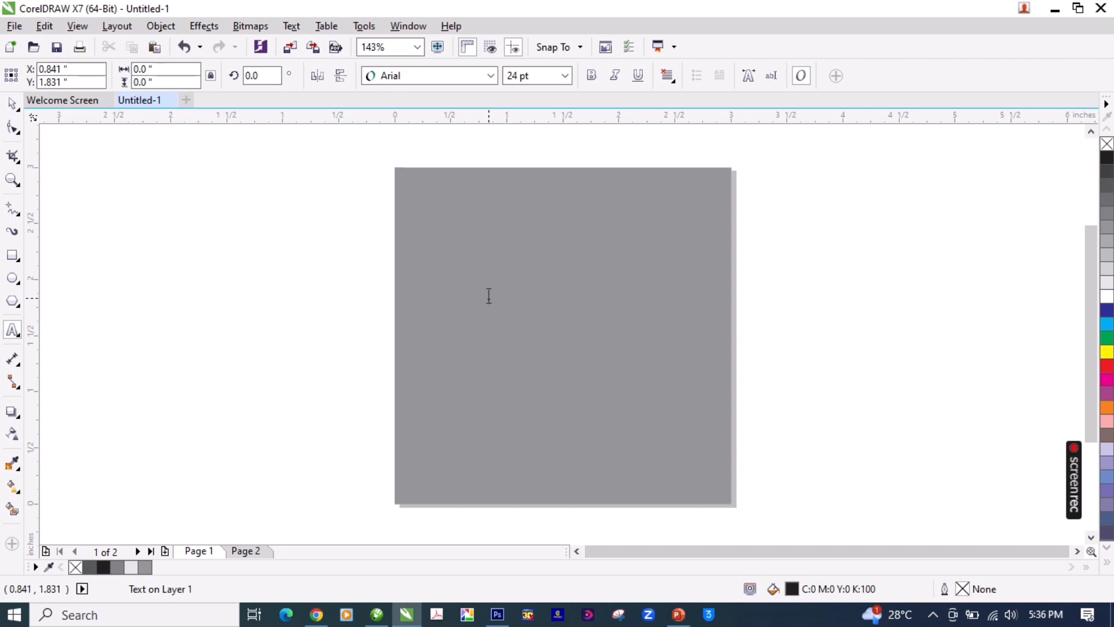
pyautogui.hotkey('ctrl', 'v')
pyautogui.hotkey('ctrl', 'space')
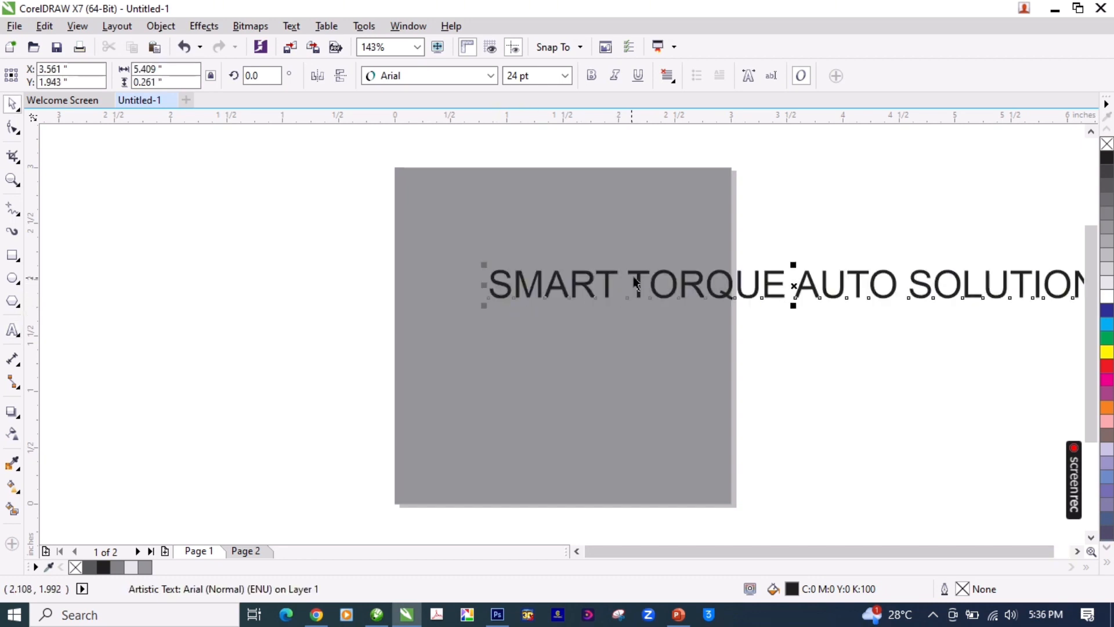
pyautogui.moveTo(636, 283); pyautogui.dragTo(550, 277)
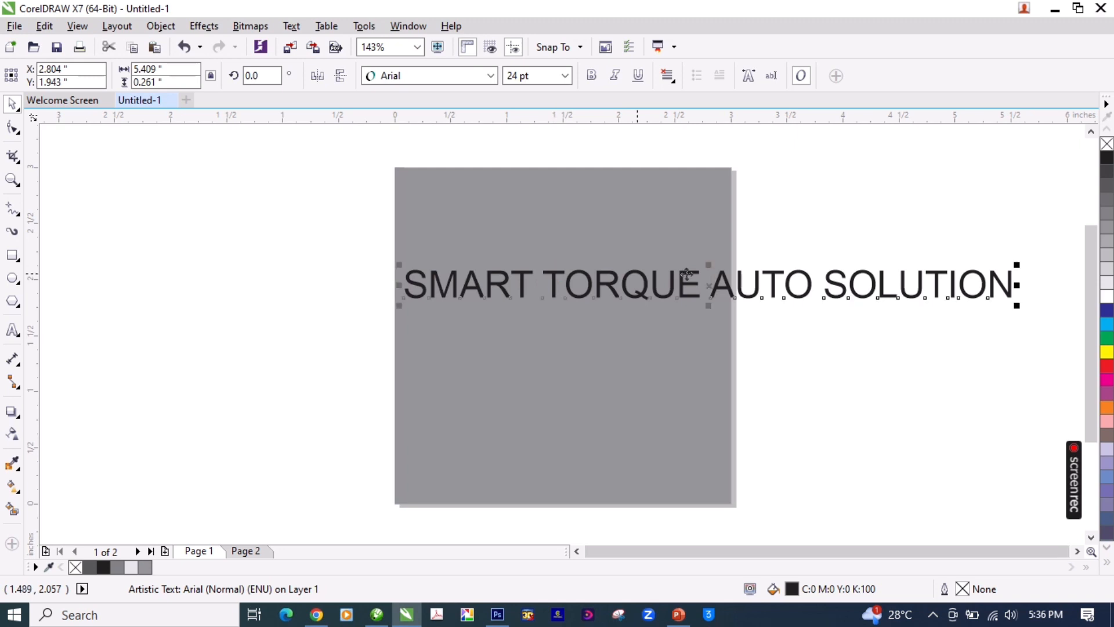
pyautogui.click(840, 205)
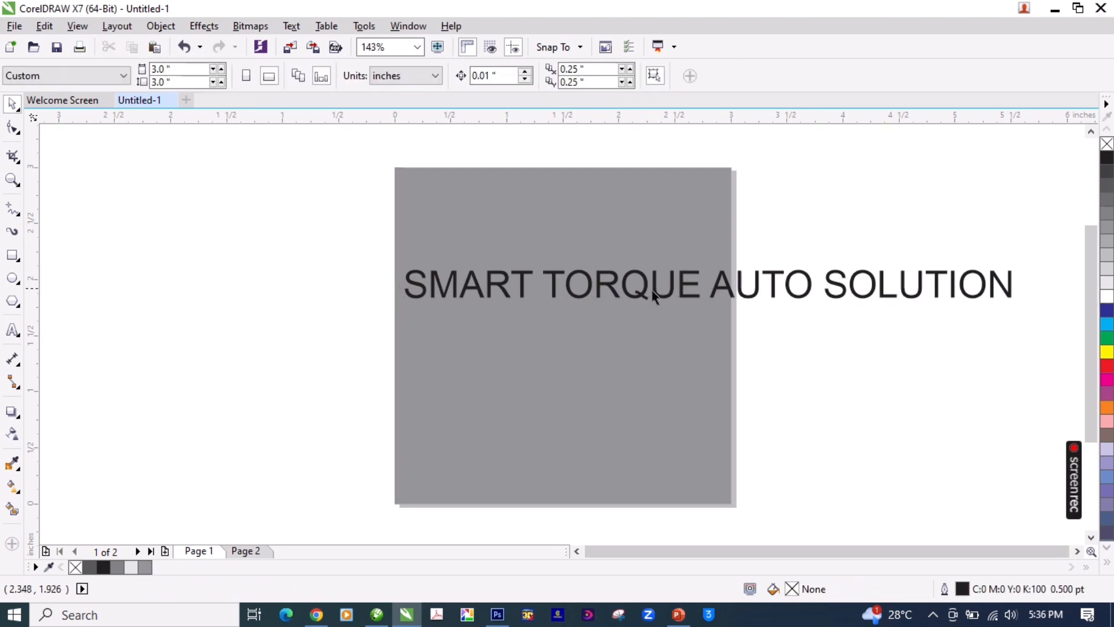
# Step: Break the text into three lines, SMART, TORQUE and AUTO SOLUTION, and shift the block rightward on the page
pyautogui.doubleClick(684, 292)
pyautogui.moveTo(545, 277); pyautogui.dragTo(537, 276)
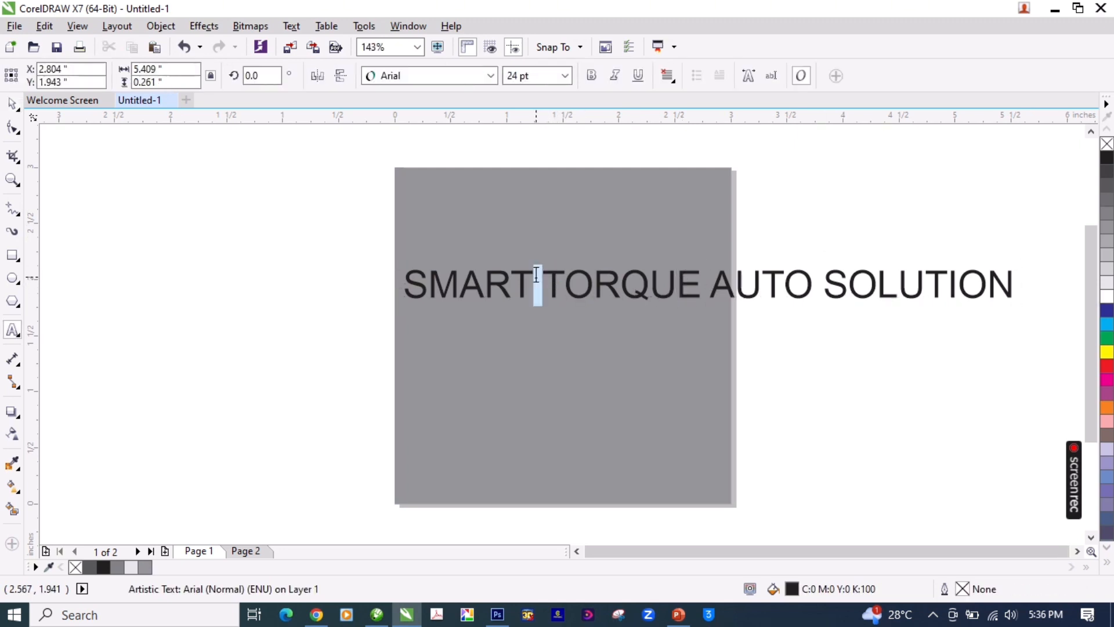
pyautogui.press('Return')
pyautogui.moveTo(571, 324); pyautogui.dragTo(563, 323)
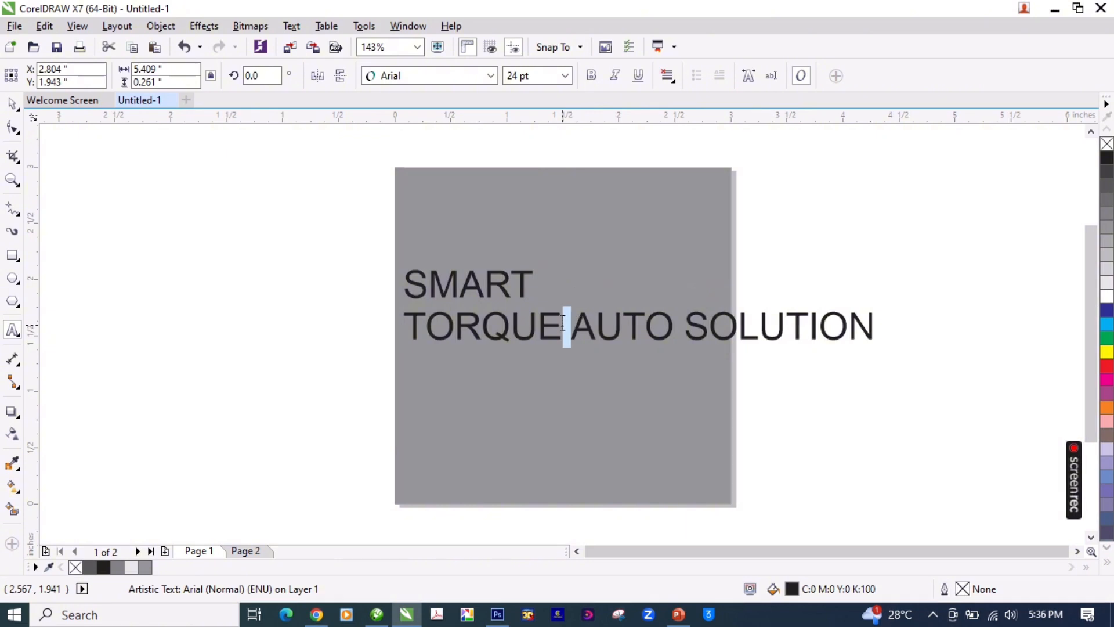
pyautogui.press('Return')
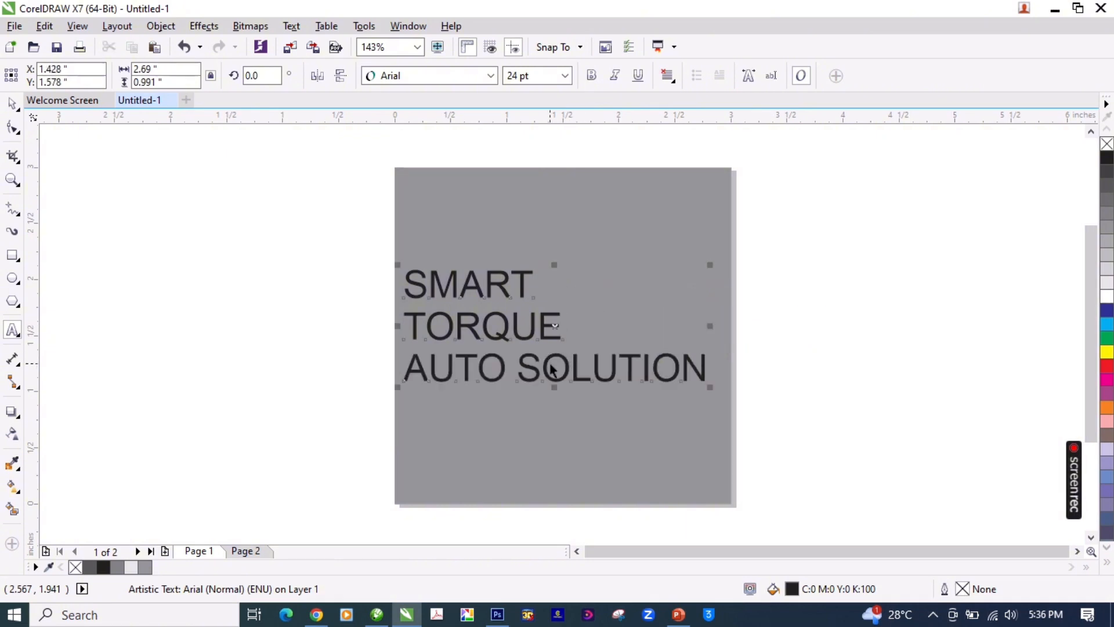
pyautogui.hotkey('ctrl', 'space')
pyautogui.moveTo(551, 366); pyautogui.dragTo(603, 360)
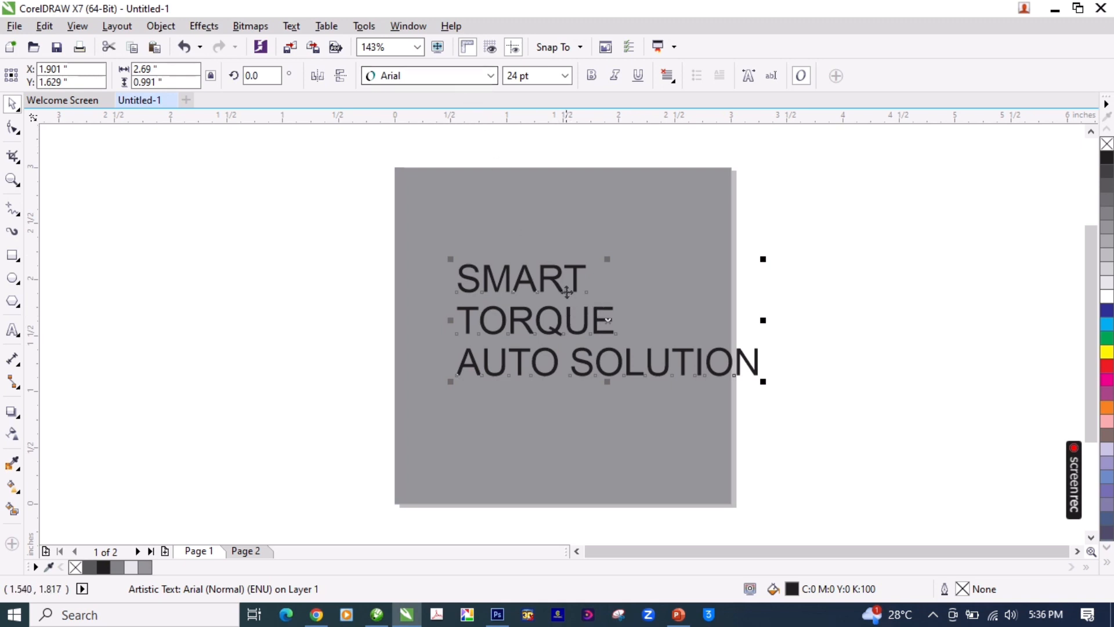
# Step: Change the text's font to Swis721 BlkRnd BT and move the block slightly up
pyautogui.click(445, 80)
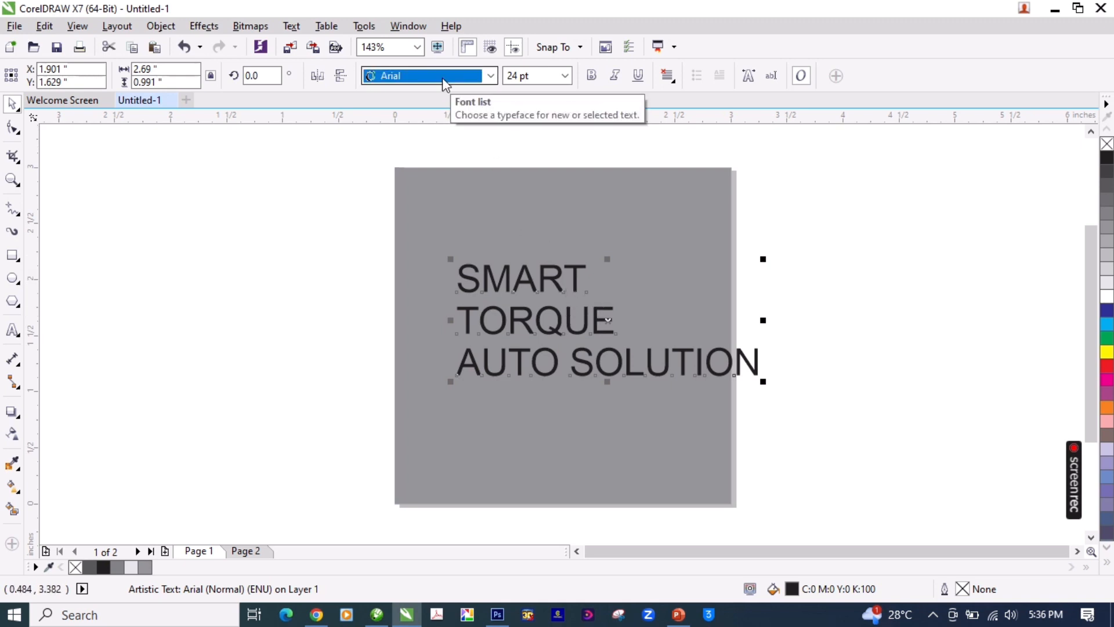
pyautogui.click(444, 82)
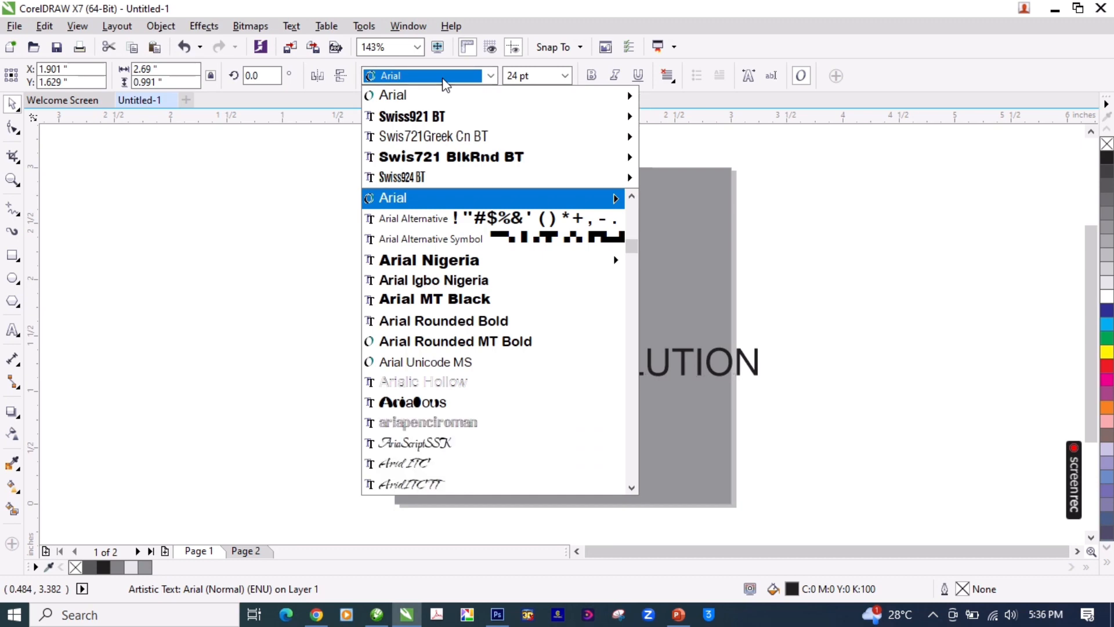
pyautogui.moveTo(453, 160)
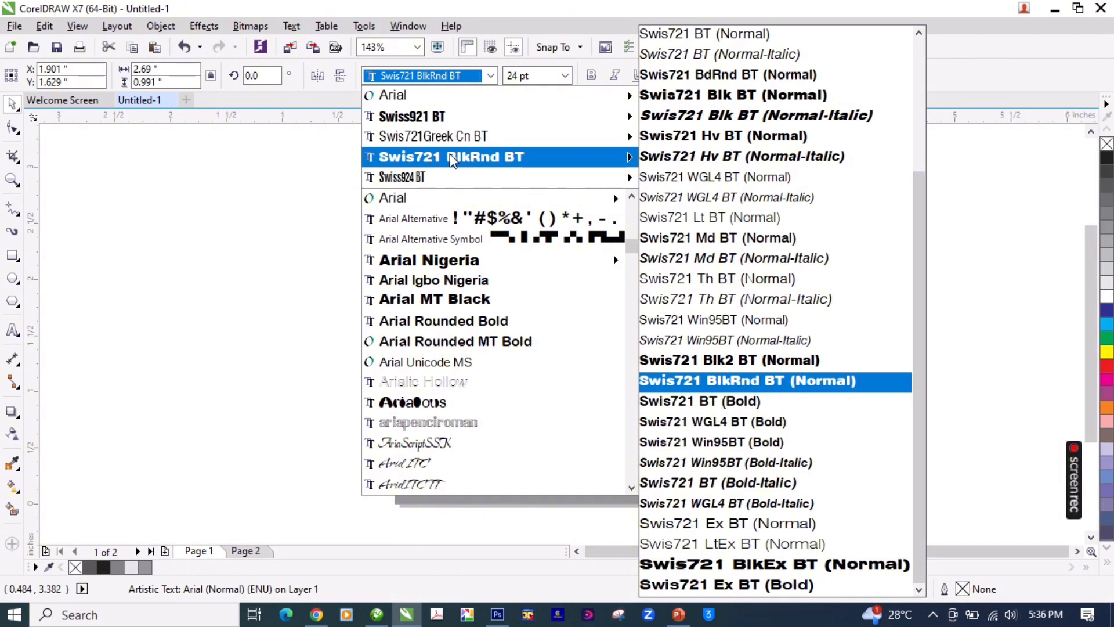
pyautogui.click(453, 160)
pyautogui.moveTo(607, 326); pyautogui.dragTo(606, 307)
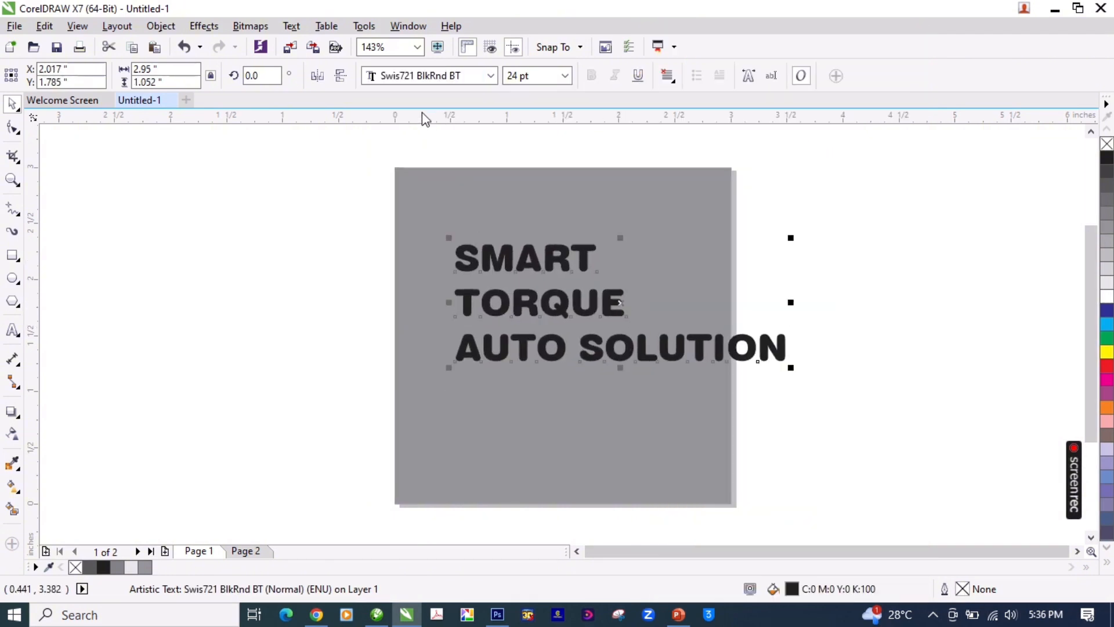
# Step: Break the text block apart into separate lines and spread them vertically, with SMART highest and TORQUE above AUTO SOLUTION
pyautogui.click(525, 260)
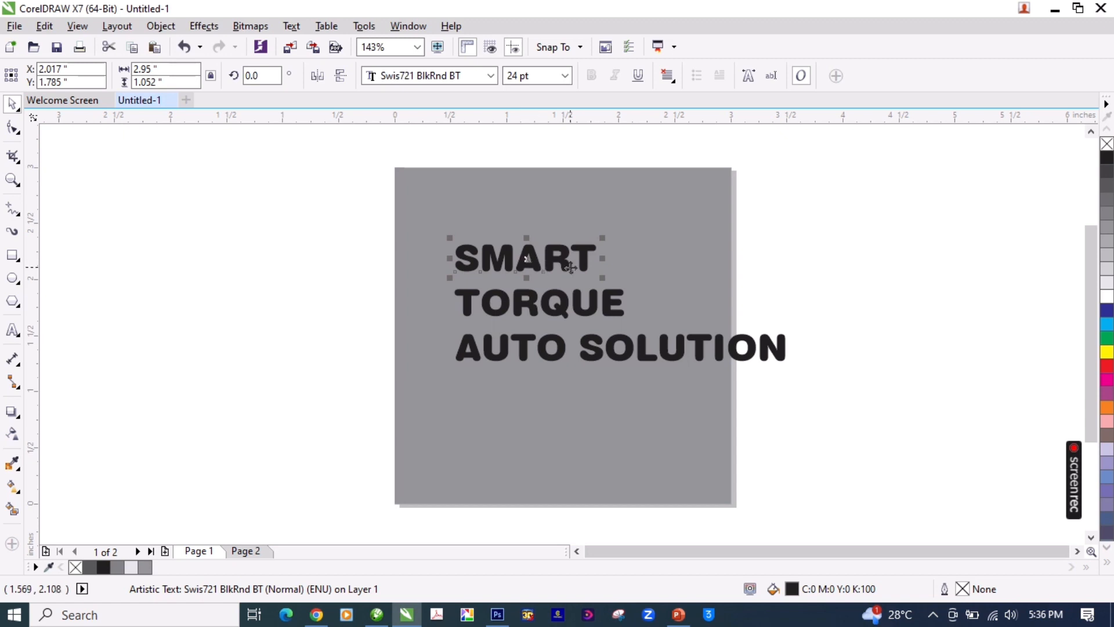
pyautogui.moveTo(587, 260); pyautogui.dragTo(587, 235)
pyautogui.click(581, 308)
pyautogui.moveTo(579, 307); pyautogui.dragTo(579, 287)
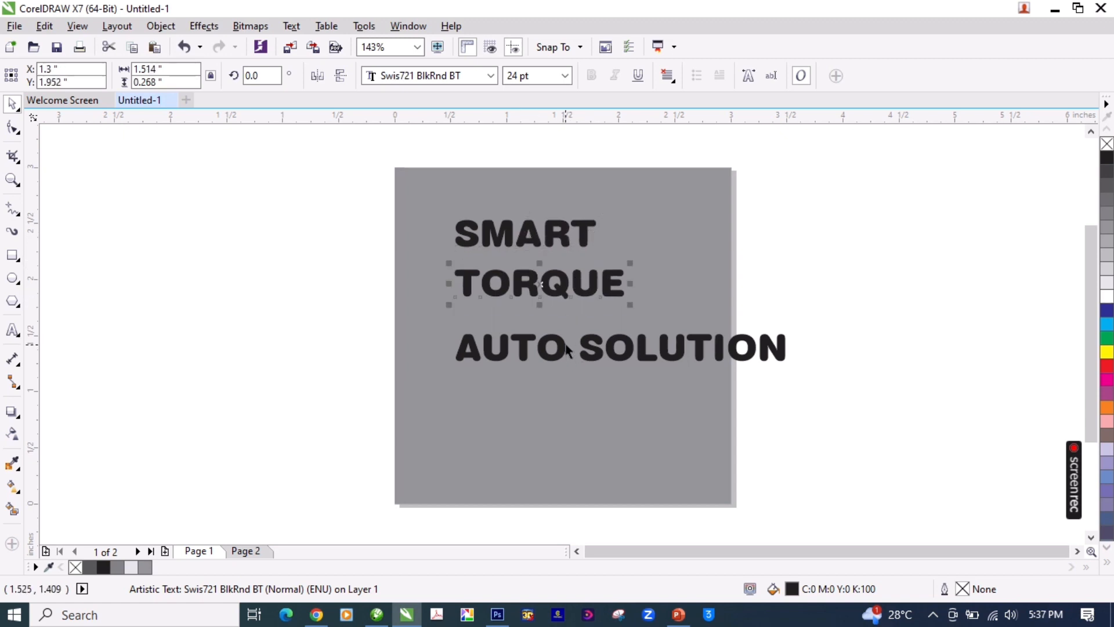
pyautogui.moveTo(567, 346); pyautogui.dragTo(565, 332)
# Step: Centre the word SMART horizontally on the background rectangle
pyautogui.click(567, 238)
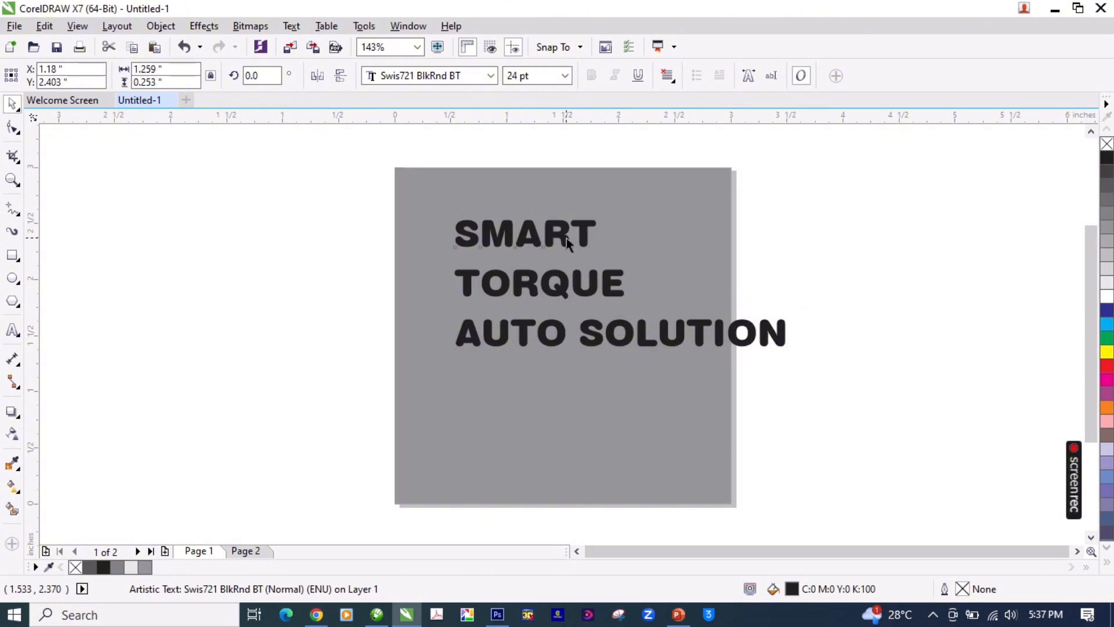
pyautogui.keyDown('shift'); pyautogui.click(627, 228); pyautogui.keyUp('shift')
pyautogui.press('c')
pyautogui.click(754, 236)
# Step: Scale TORQUE down to about 19.6 pt, place it directly beneath SMART and align their right edges
pyautogui.click(612, 283)
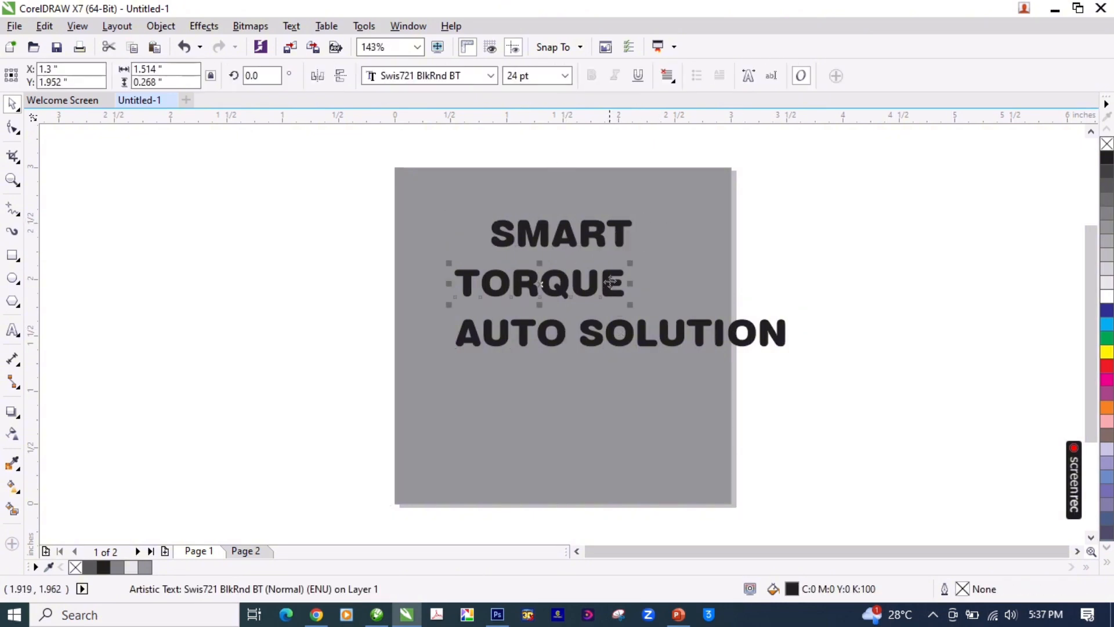
pyautogui.moveTo(611, 283); pyautogui.dragTo(638, 286)
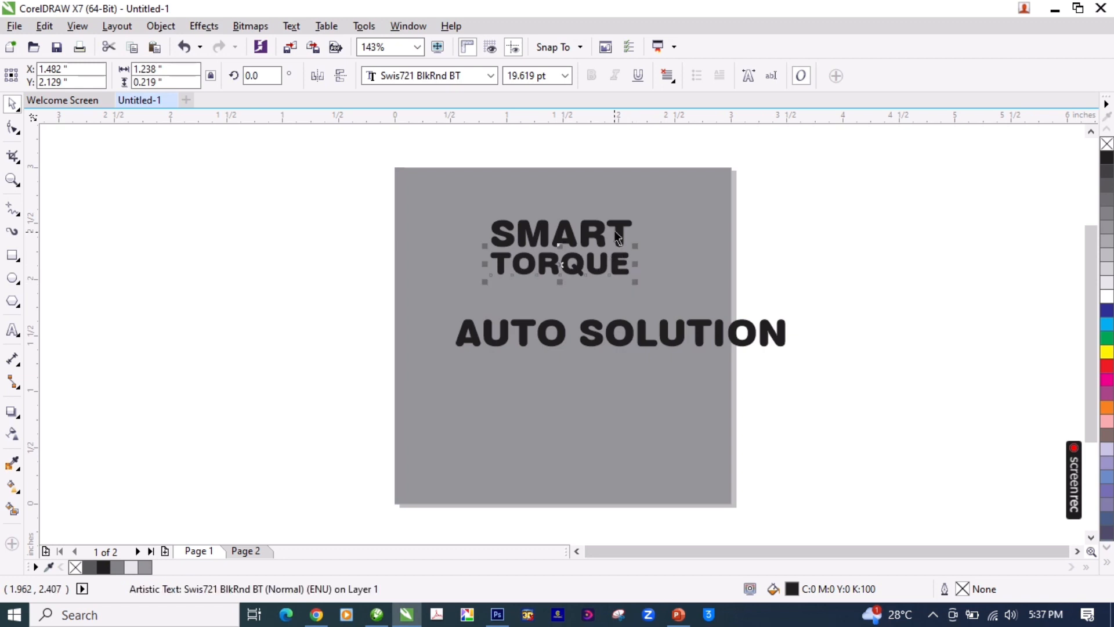
pyautogui.keyDown('shift'); pyautogui.click(614, 226); pyautogui.keyUp('shift')
pyautogui.click(825, 260)
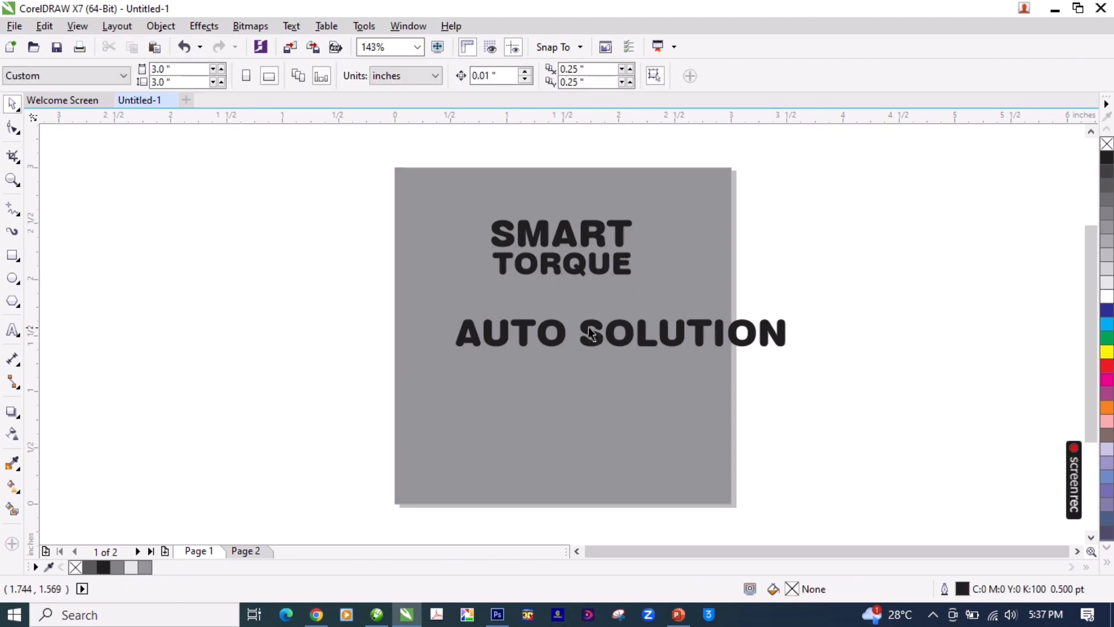
# Step: Change the background rectangle's fill to white
pyautogui.click(609, 300)
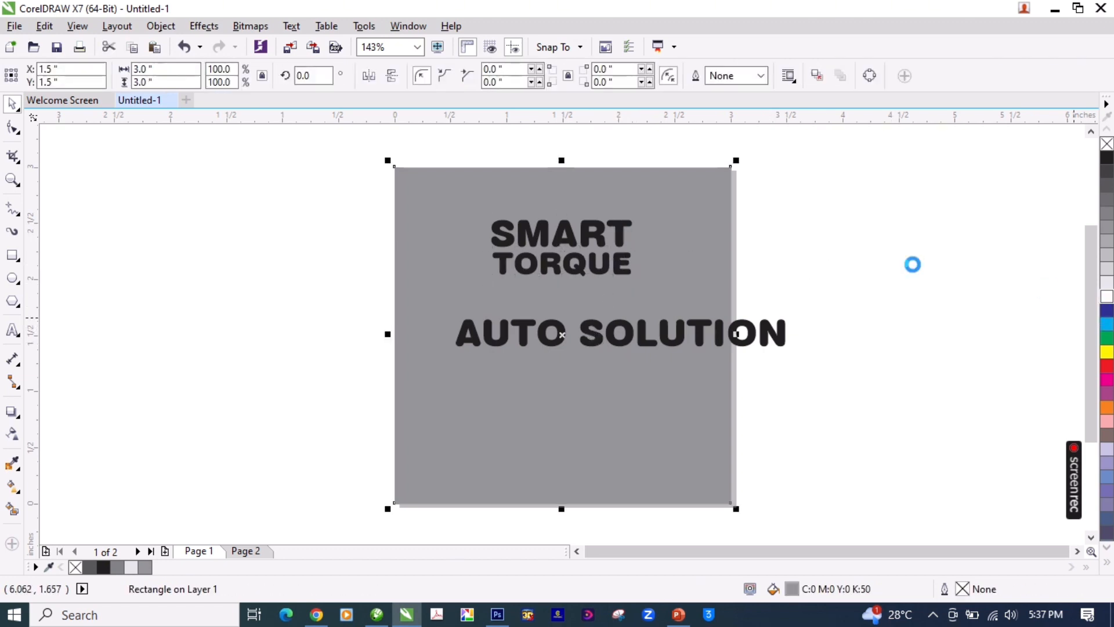
pyautogui.click(845, 242)
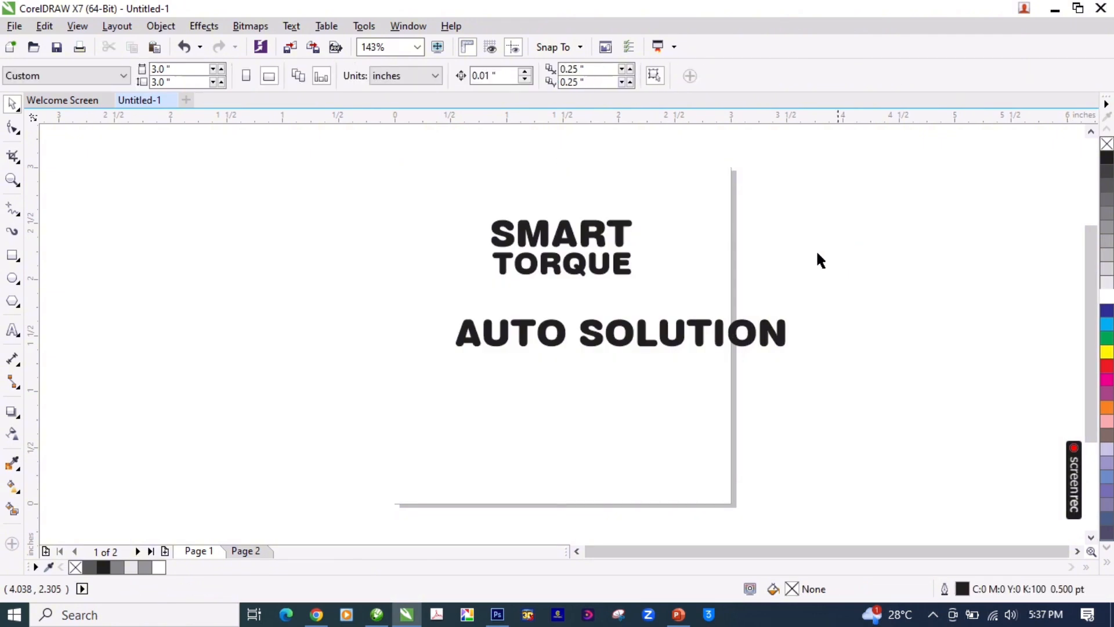
# Step: Try grouping the SMART and TORQUE lines, and ungroup them again
pyautogui.moveTo(325, 189); pyautogui.dragTo(680, 293)
pyautogui.hotkey('ctrl', 'g')
pyautogui.keyDown('shift'); pyautogui.click(679, 268); pyautogui.keyUp('shift')
pyautogui.click(828, 277)
pyautogui.click(628, 262)
pyautogui.hotkey('ctrl', 'u')
pyautogui.click(828, 274)
# Step: Reduce AUTO SOLUTION to 10 pt and place it directly beneath TORQUE
pyautogui.moveTo(544, 328); pyautogui.dragTo(576, 296)
pyautogui.click(540, 77)
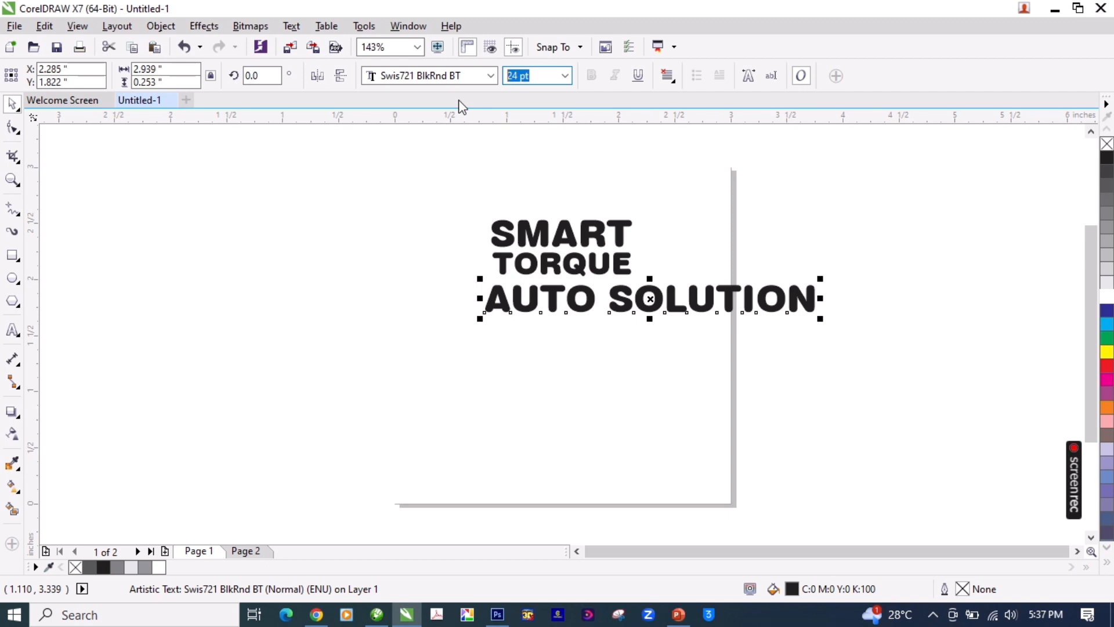
pyautogui.write('10')
pyautogui.press('Return')
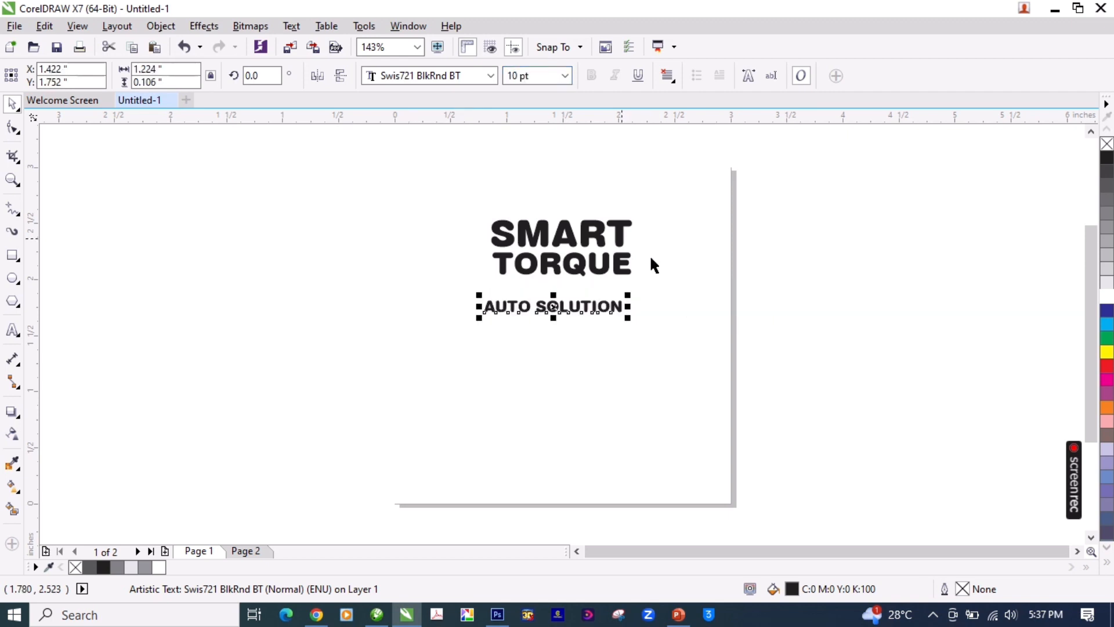
pyautogui.press('F2')
pyautogui.moveTo(795, 179); pyautogui.dragTo(321, 395)
pyautogui.moveTo(544, 378); pyautogui.dragTo(567, 340)
# Step: Try a proportional width of 2.0 inches for the word SMART
pyautogui.click(497, 218)
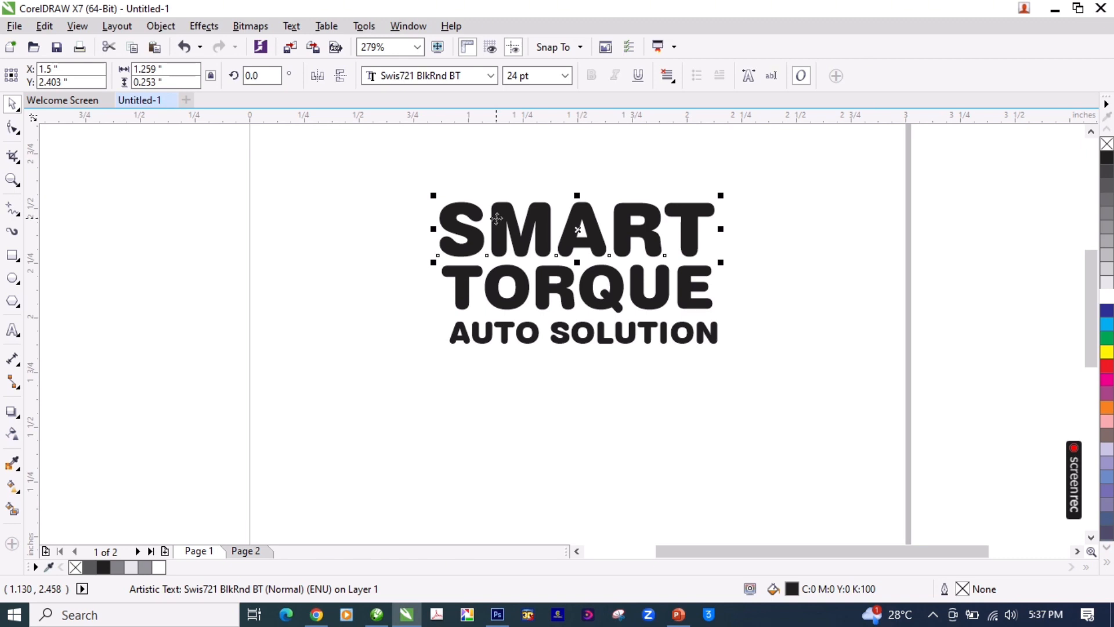
pyautogui.click(460, 272)
pyautogui.click(463, 234)
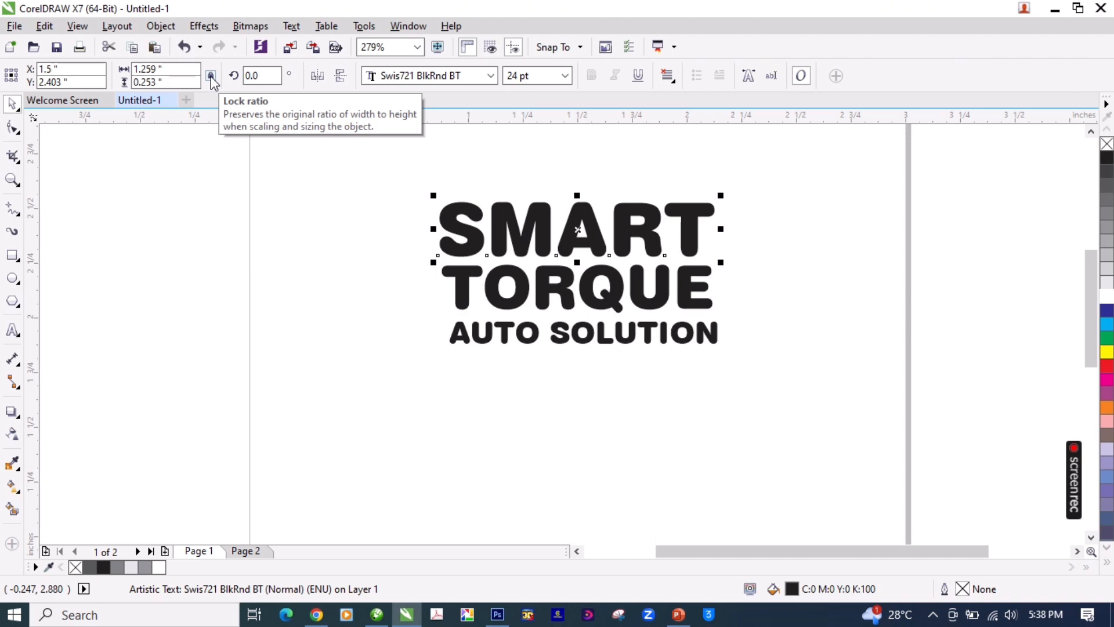
pyautogui.doubleClick(179, 69)
pyautogui.write('2.0')
pyautogui.press('Return')
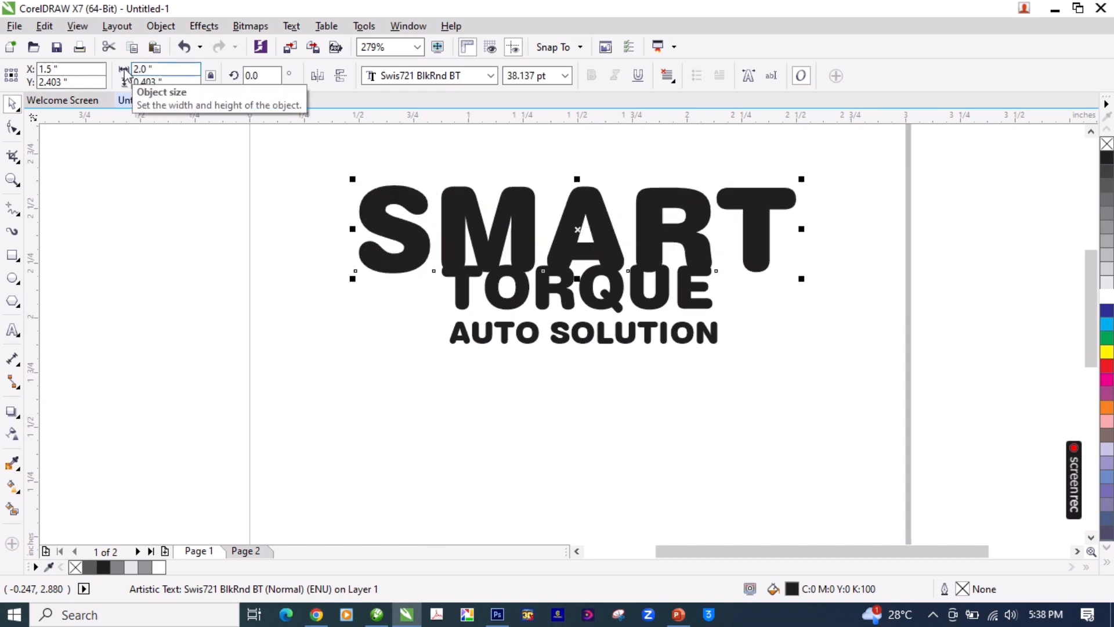
# Step: Set the width of the word SMART to 1.5 inches, keeping its proportions
pyautogui.moveTo(186, 69); pyautogui.dragTo(116, 70)
pyautogui.write('1.5')
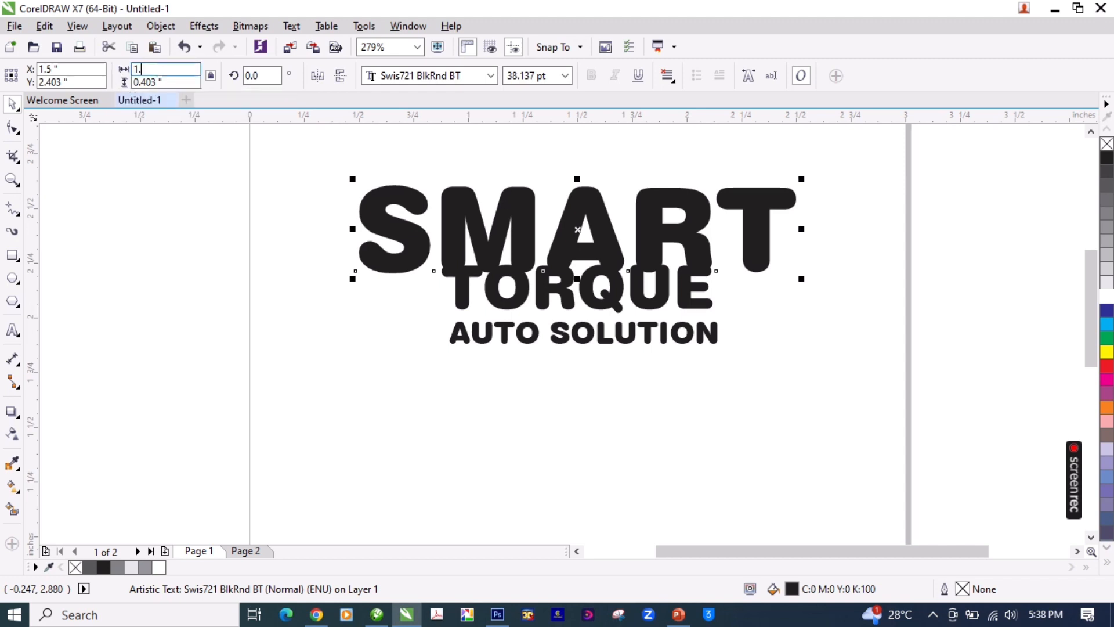
pyautogui.press('Return')
# Step: Set TORQUE's width to 1.5 inches and move it down just clear of SMART
pyautogui.press('z')
pyautogui.press('F3')
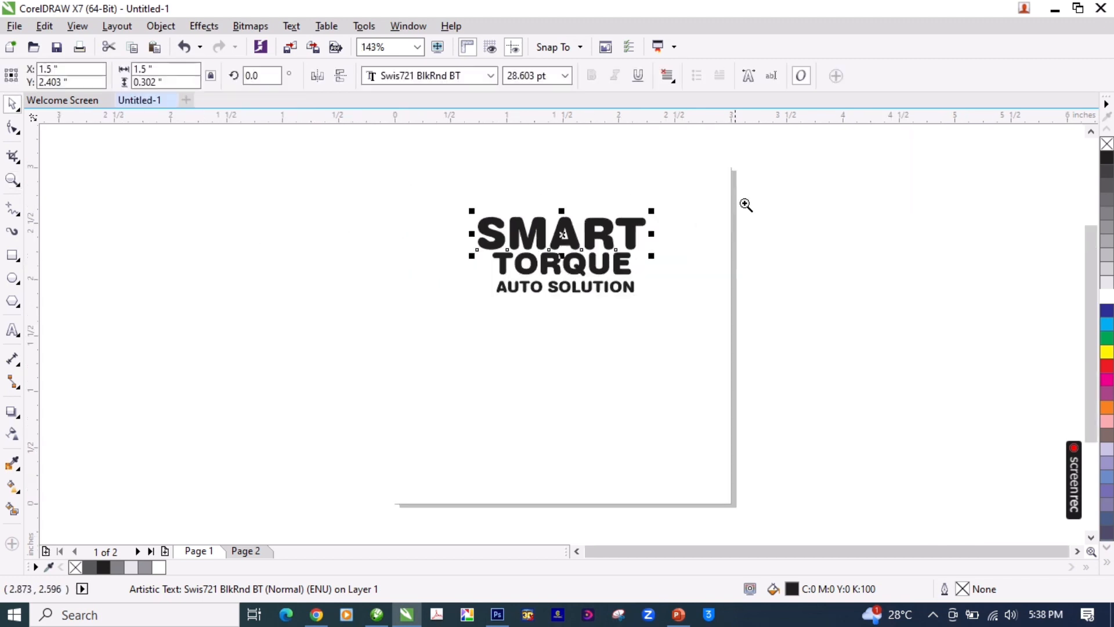
pyautogui.moveTo(861, 152); pyautogui.dragTo(311, 381)
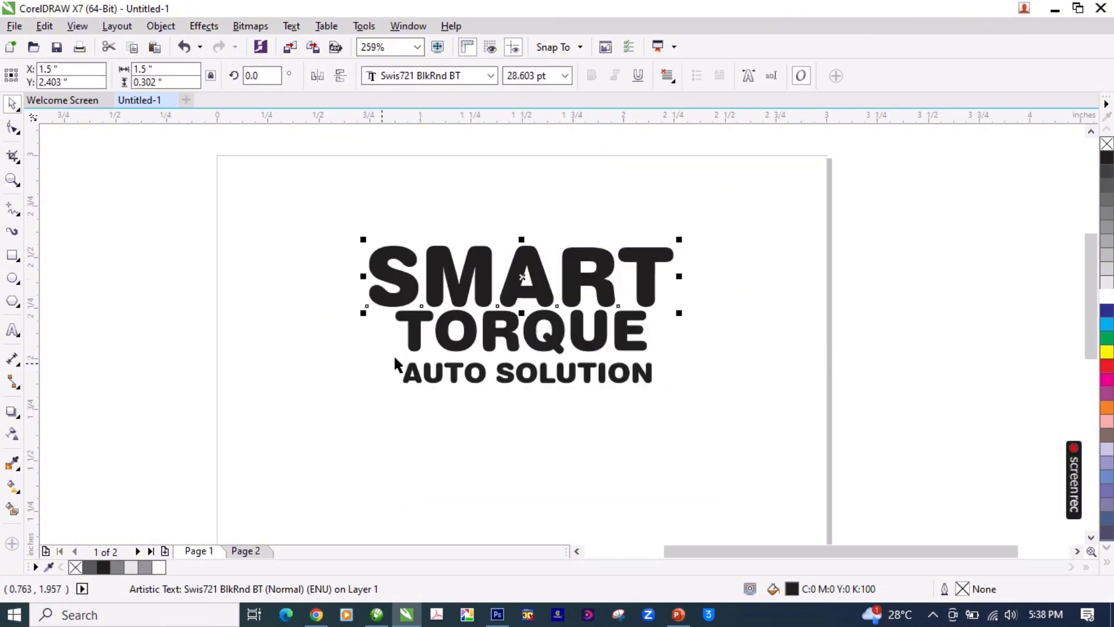
pyautogui.click(424, 328)
pyautogui.click(178, 74)
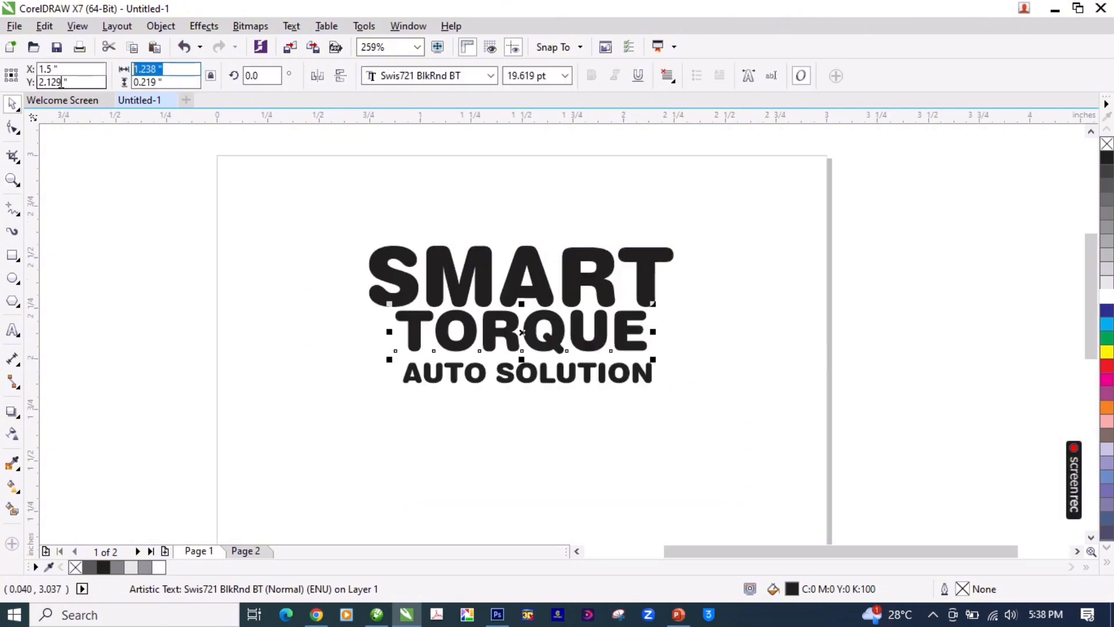
pyautogui.write('1.5')
pyautogui.press('Return')
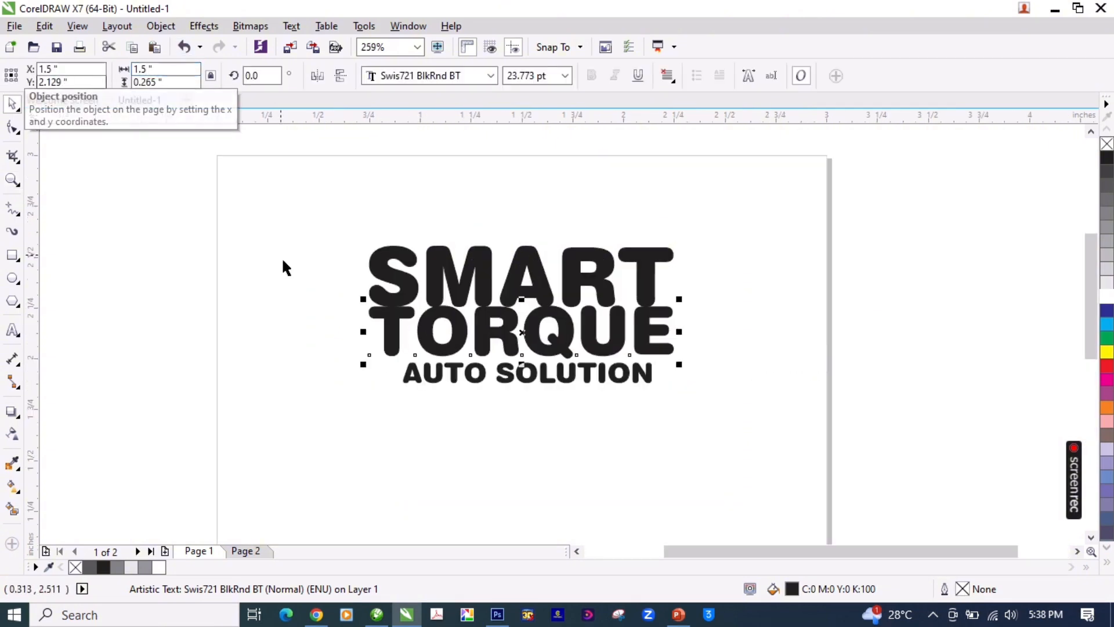
pyautogui.moveTo(395, 325); pyautogui.dragTo(396, 330)
pyautogui.press('Down')
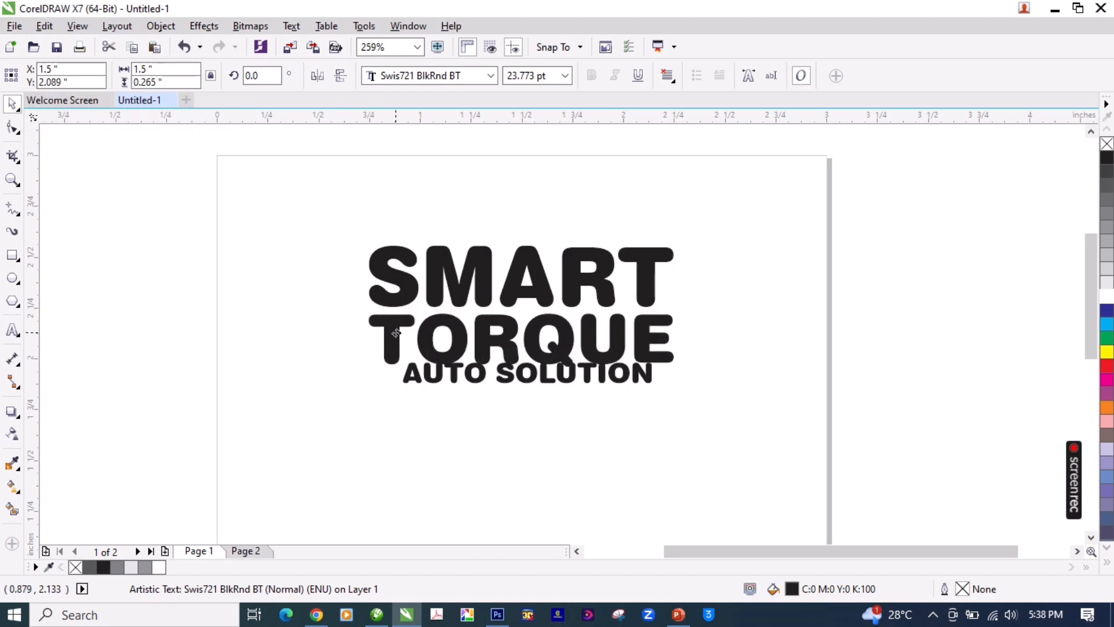
pyautogui.keyDown('shift'); pyautogui.click(398, 296); pyautogui.keyUp('shift')
pyautogui.click(910, 335)
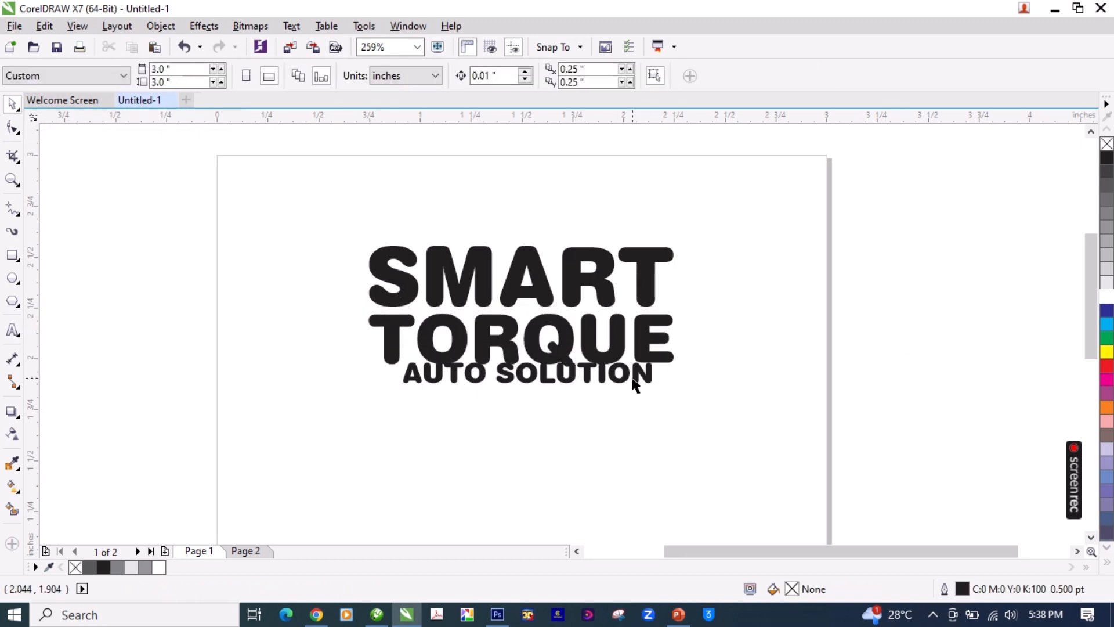
# Step: Lower AUTO SOLUTION beneath TORQUE and set its width to 1.5 inches, with its edges in line with the words above
pyautogui.moveTo(649, 373); pyautogui.dragTo(650, 385)
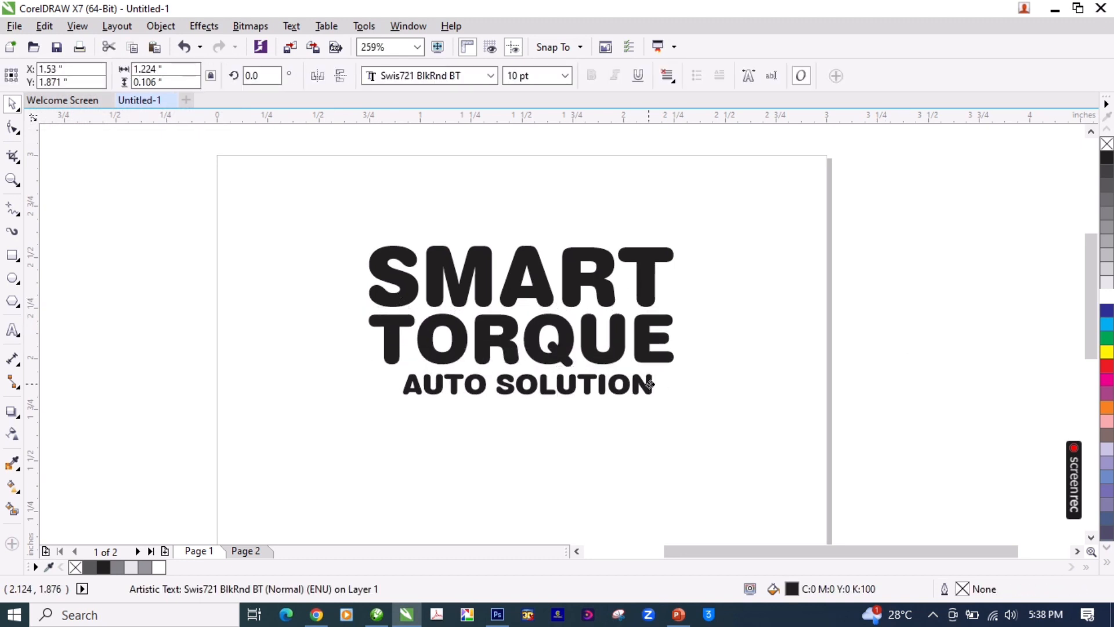
pyautogui.click(148, 68)
pyautogui.write('1.5')
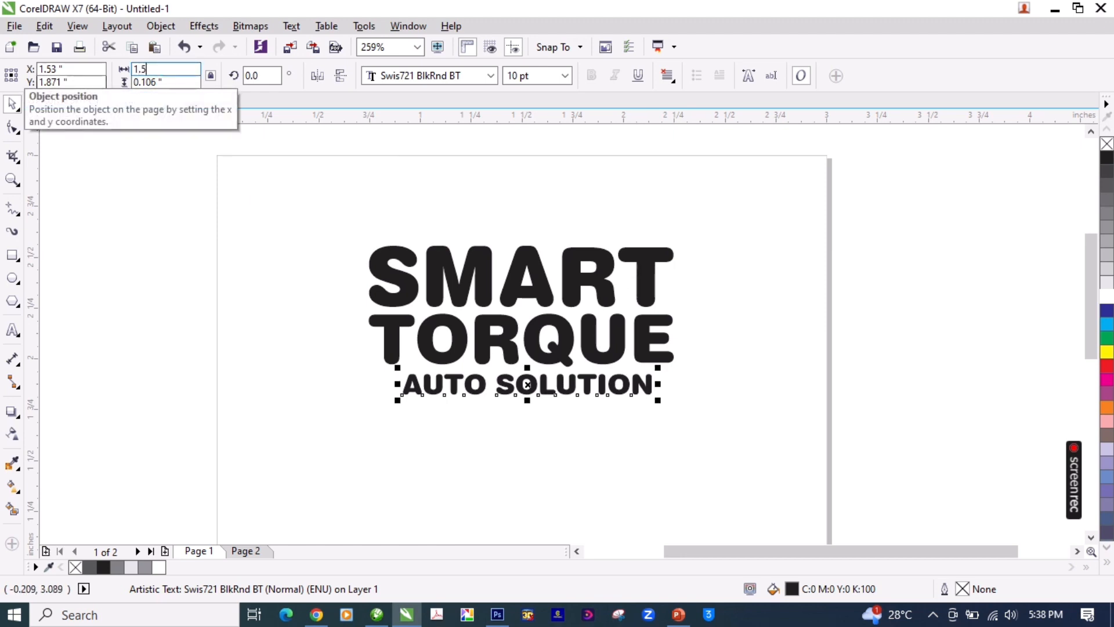
pyautogui.press('Return')
# Step: Group the three text lines and centre the group on the page
pyautogui.moveTo(928, 194); pyautogui.dragTo(259, 454)
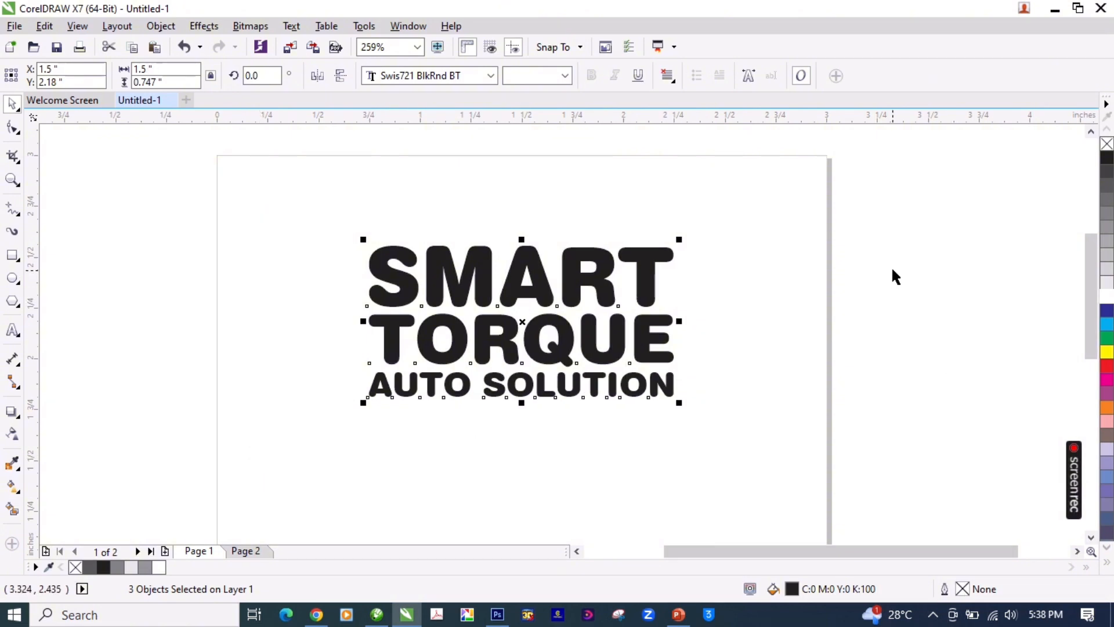
pyautogui.press('F3')
pyautogui.hotkey('ctrl', 'g')
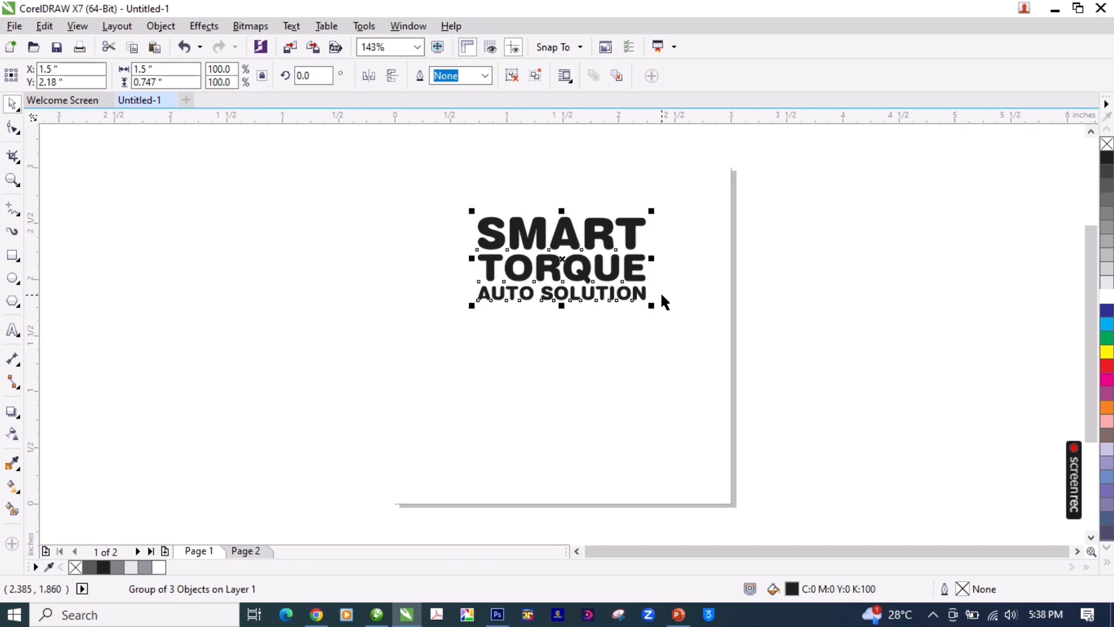
pyautogui.press('p')
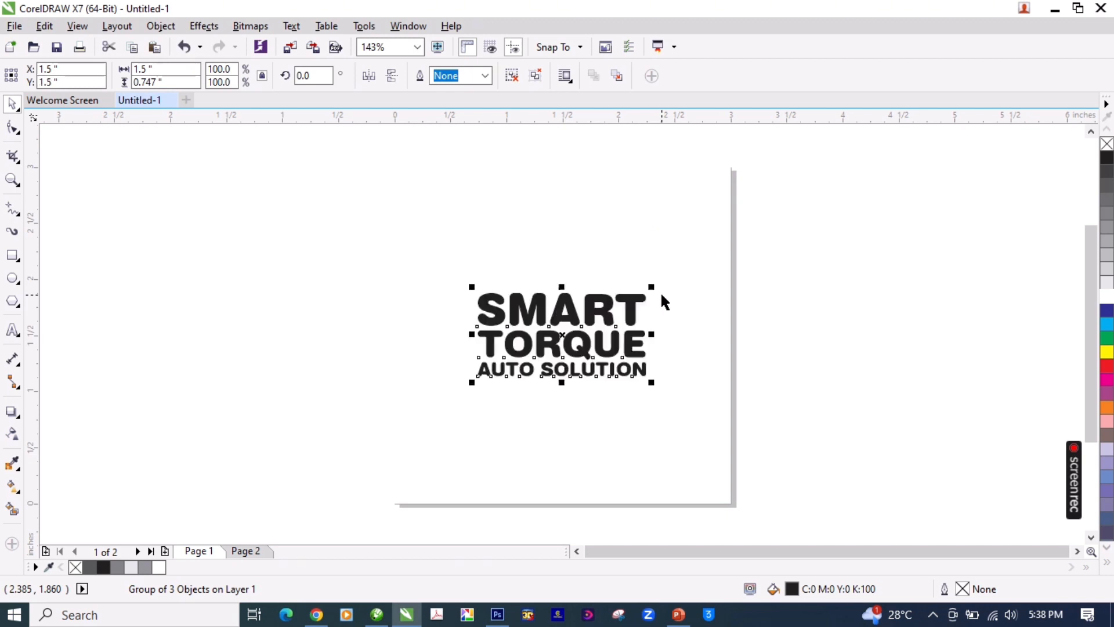
# Step: Give the 3 by 3 inch background rectangle a black hairline outline
pyautogui.click(775, 286)
pyautogui.click(678, 229)
pyautogui.click(772, 308)
pyautogui.click(674, 224)
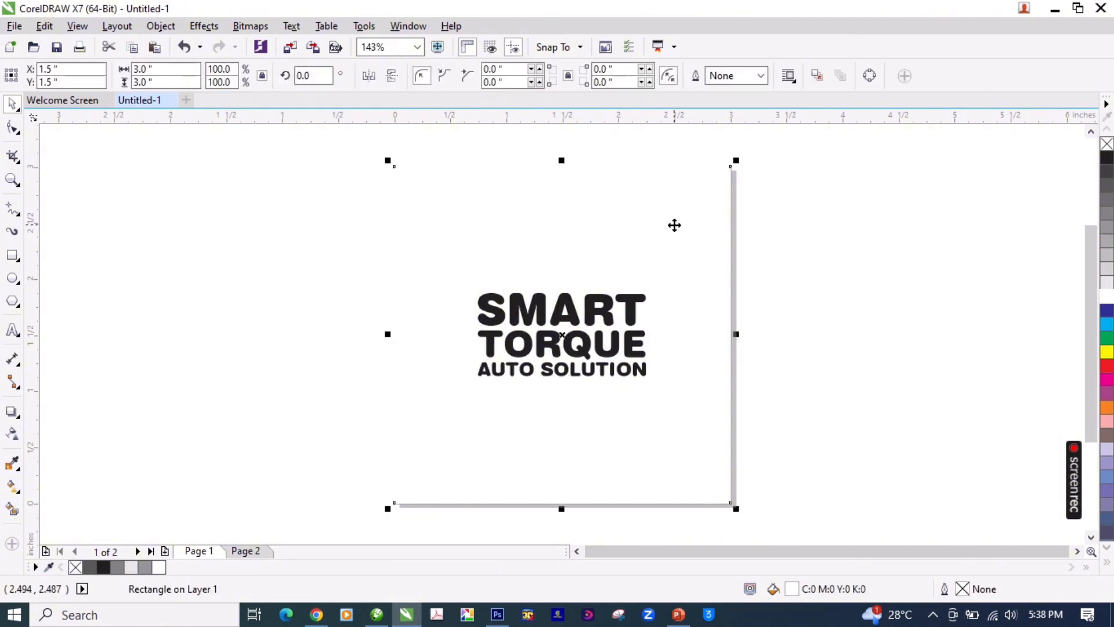
pyautogui.rightClick(1107, 159)
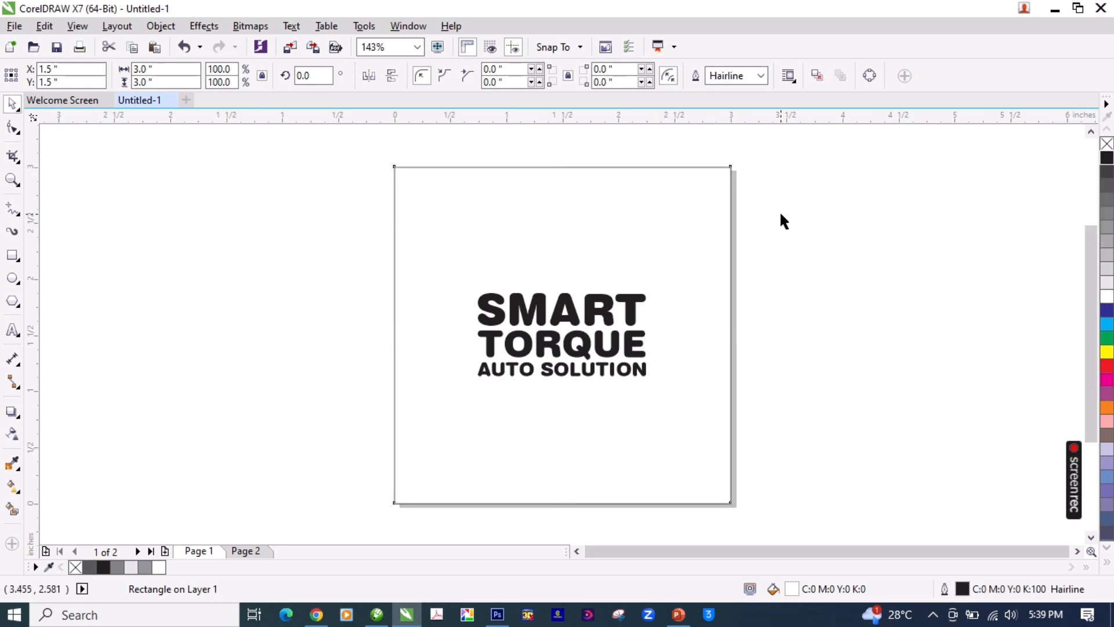
pyautogui.click(781, 213)
# Step: Scale the text group up from its centre to about 1.58 inches wide
pyautogui.scroll(1, 780, 214)
pyautogui.click(651, 299)
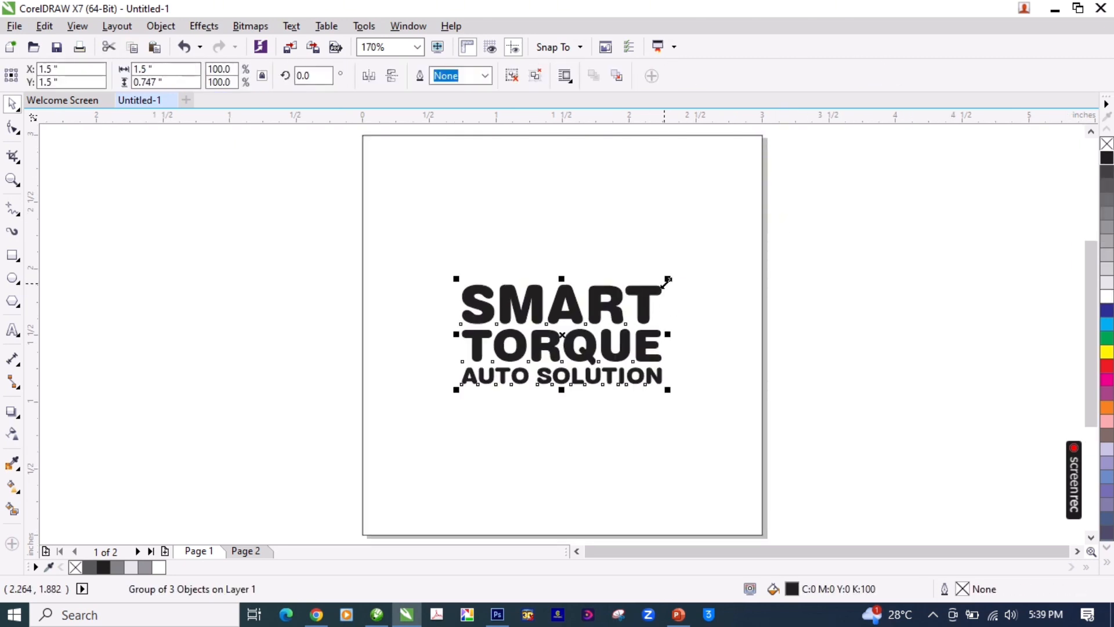
pyautogui.moveTo(668, 280); pyautogui.dragTo(673, 275)
pyautogui.click(805, 308)
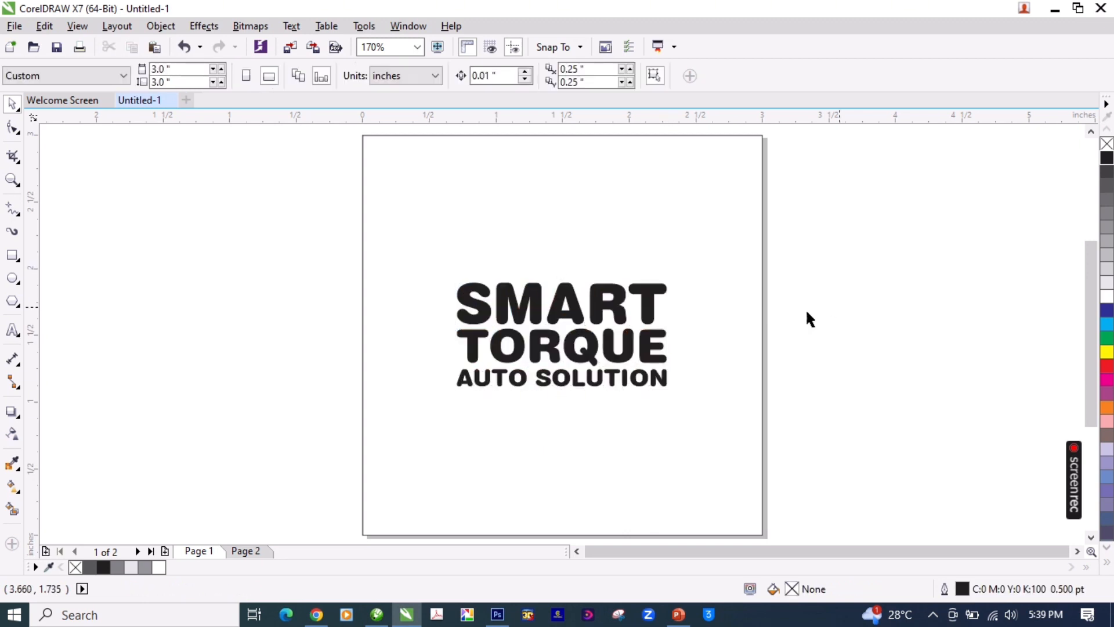
# Step: Place a duplicate of the text group beside the page, level with the original
pyautogui.click(652, 304)
pyautogui.click(835, 330)
pyautogui.moveTo(511, 363); pyautogui.dragTo(884, 393)
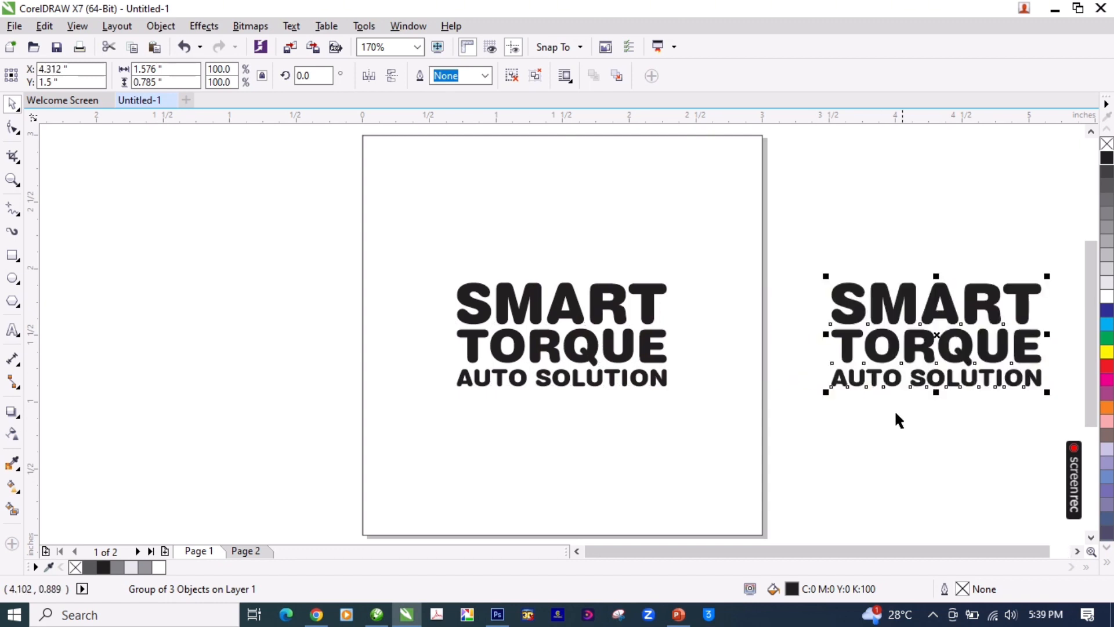
# Step: Ungroup the original three-line text on the page
pyautogui.click(656, 348)
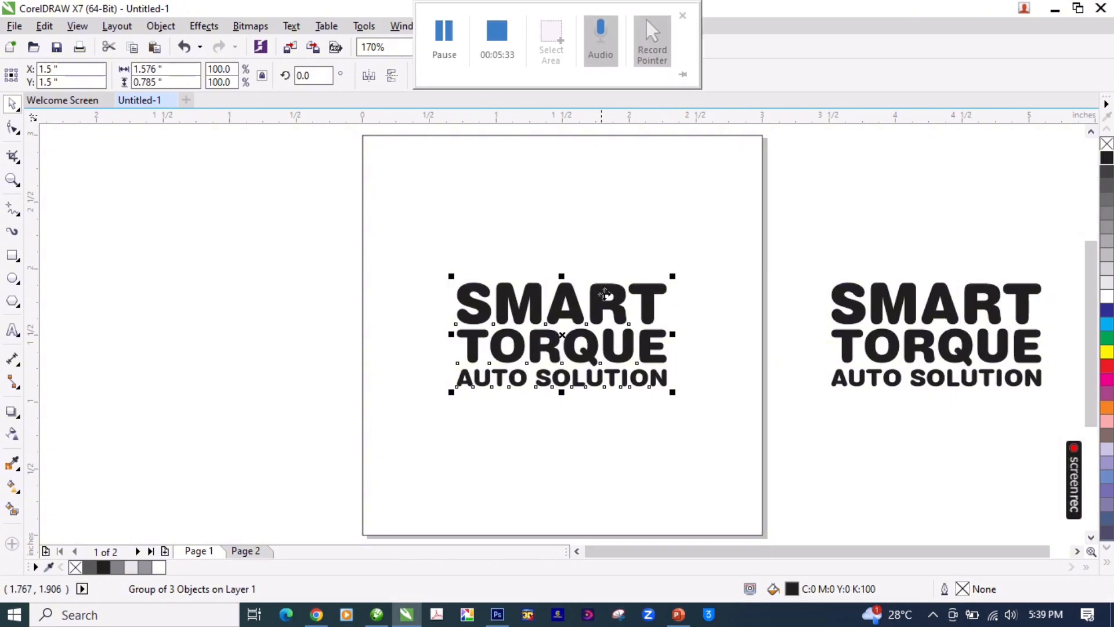
pyautogui.hotkey('ctrl', 'u')
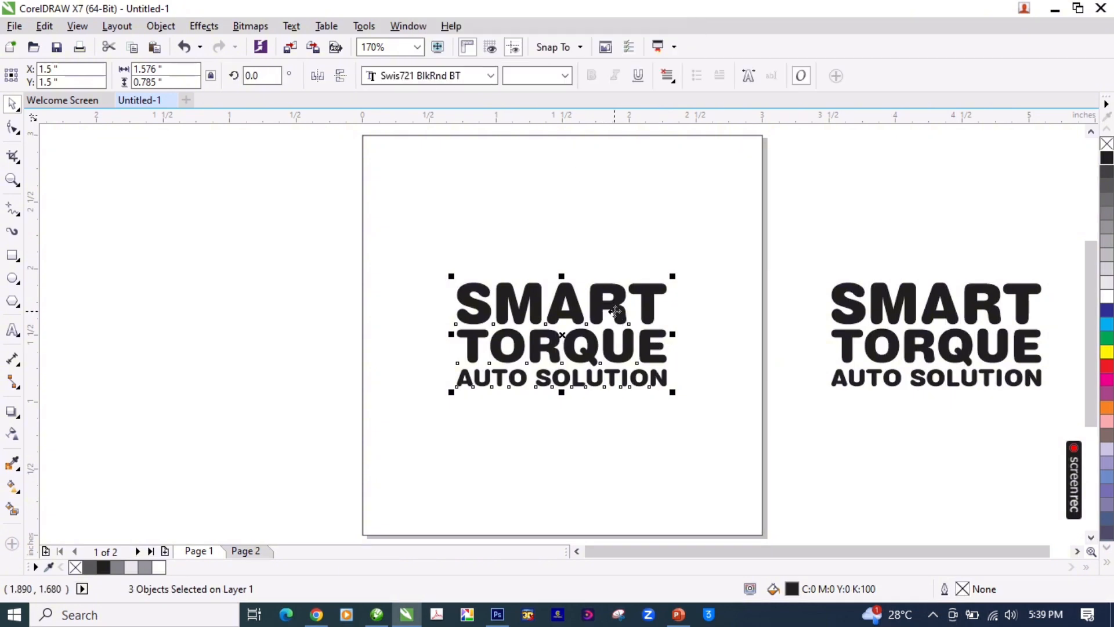
pyautogui.click(826, 227)
# Step: Draw a rectangle about 0.17 by 0.14 inches over the lower stem of the T in SMART
pyautogui.press('z')
pyautogui.moveTo(644, 328); pyautogui.dragTo(418, 401)
pyautogui.press('space')
pyautogui.click(443, 282)
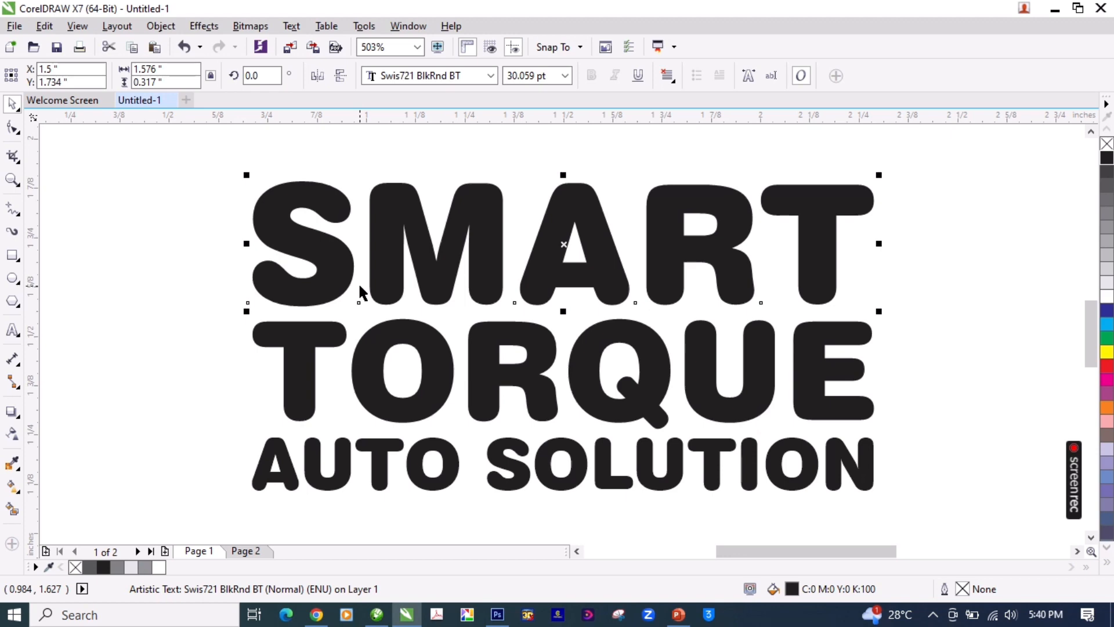
pyautogui.click(15, 260)
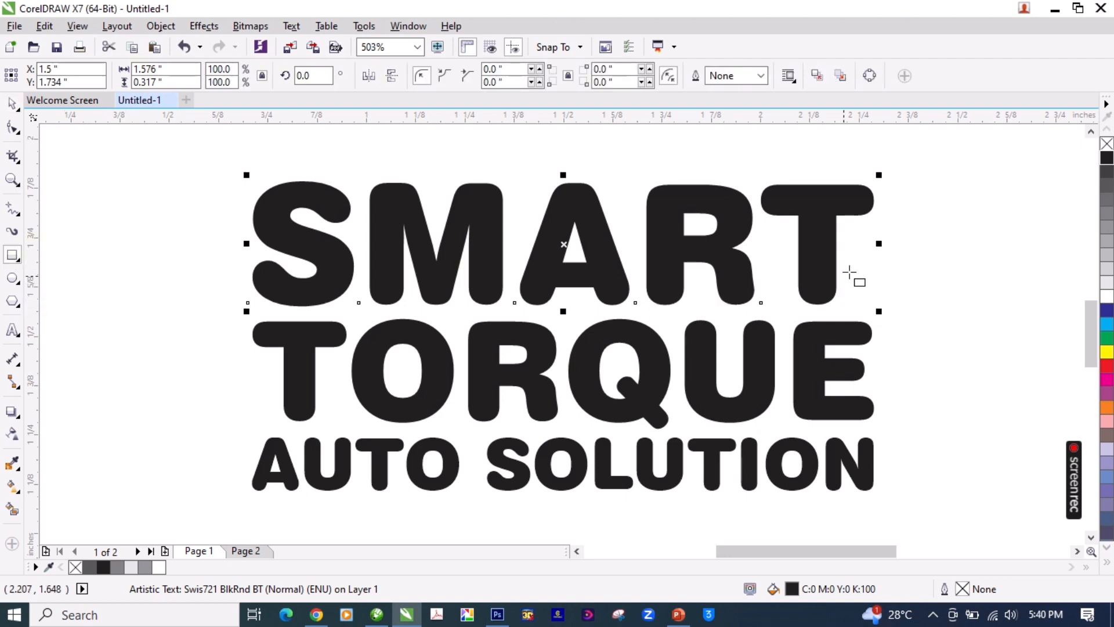
pyautogui.moveTo(848, 261); pyautogui.dragTo(783, 314)
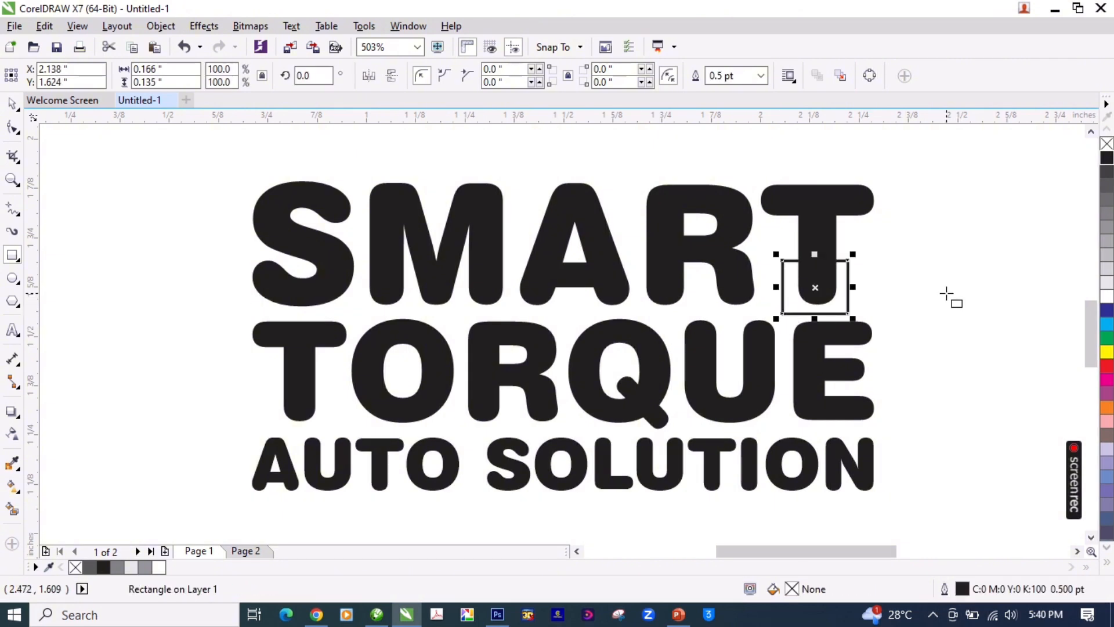
pyautogui.press('space')
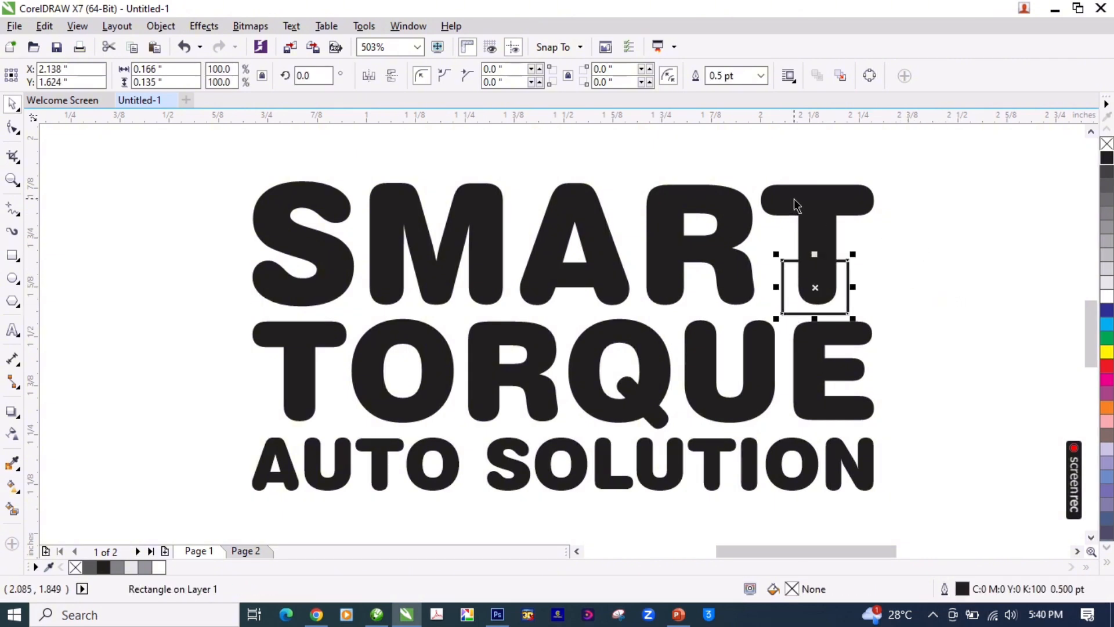
# Step: Break the word SMART apart into individual letters and check that each one selects separately
pyautogui.click(723, 208)
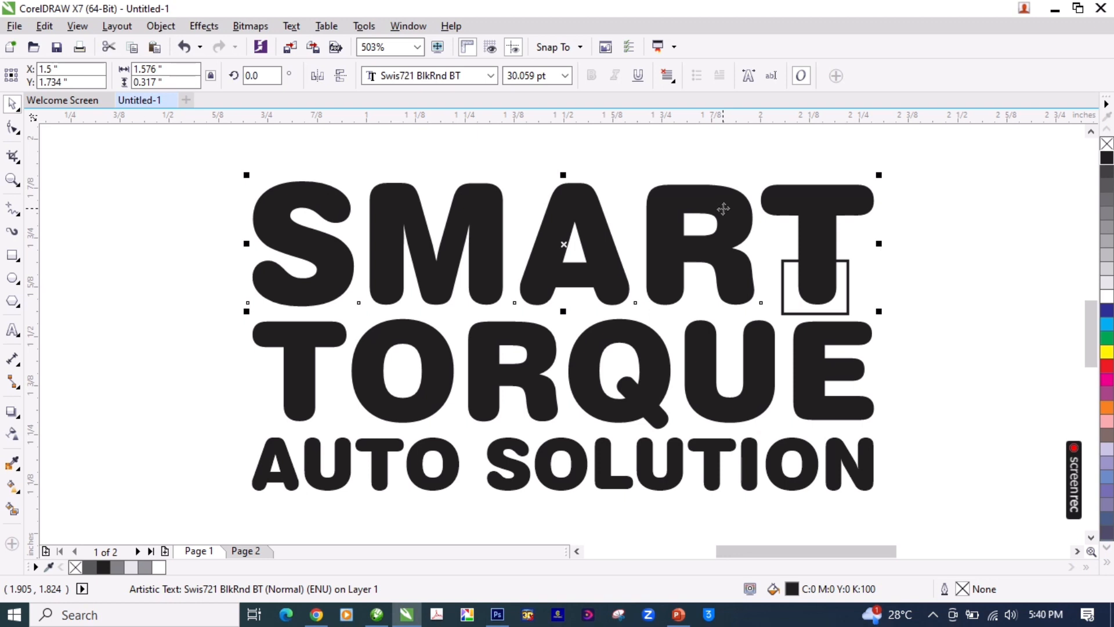
pyautogui.hotkey('ctrl', 'k')
pyautogui.click(393, 212)
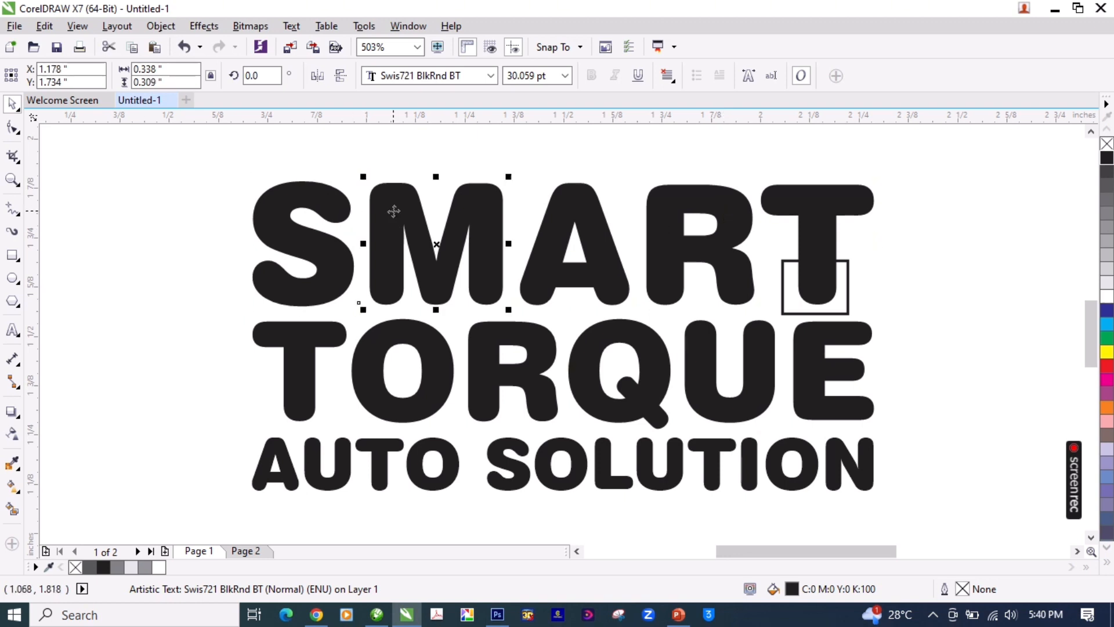
pyautogui.click(578, 212)
pyautogui.click(679, 203)
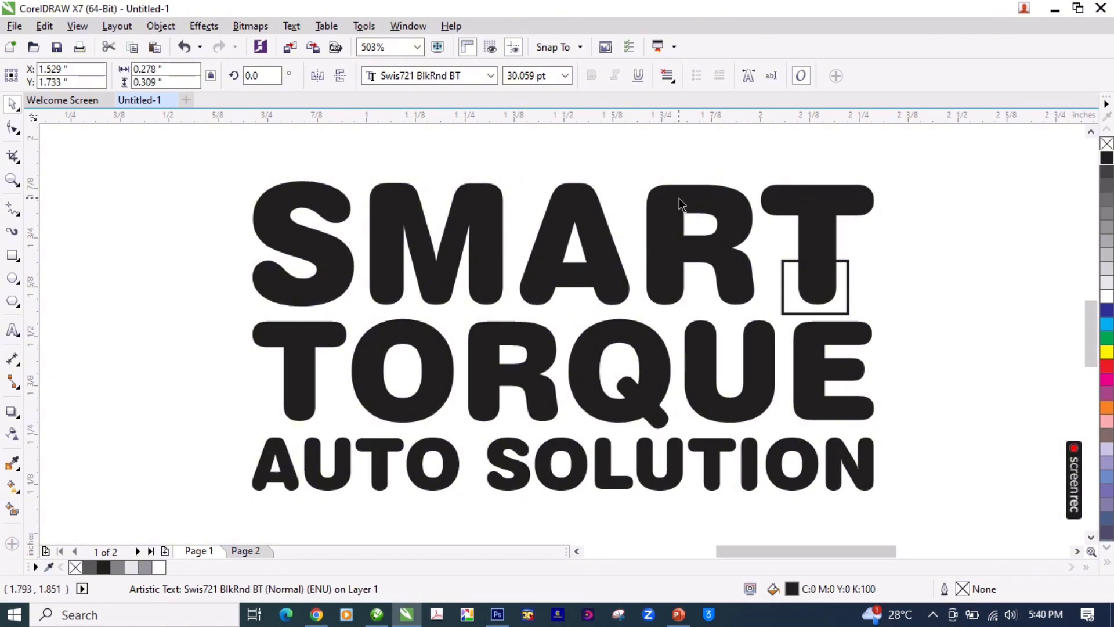
# Step: Centre the small rectangle horizontally on the letter T of SMART
pyautogui.click(803, 202)
pyautogui.click(849, 288)
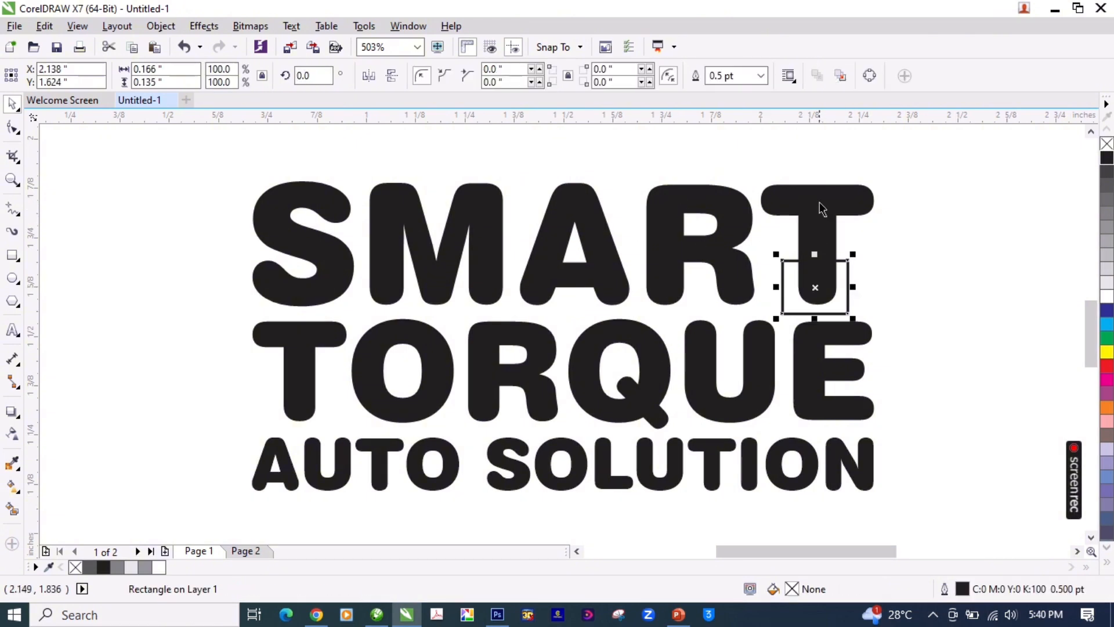
pyautogui.keyDown('shift'); pyautogui.click(819, 202); pyautogui.keyUp('shift')
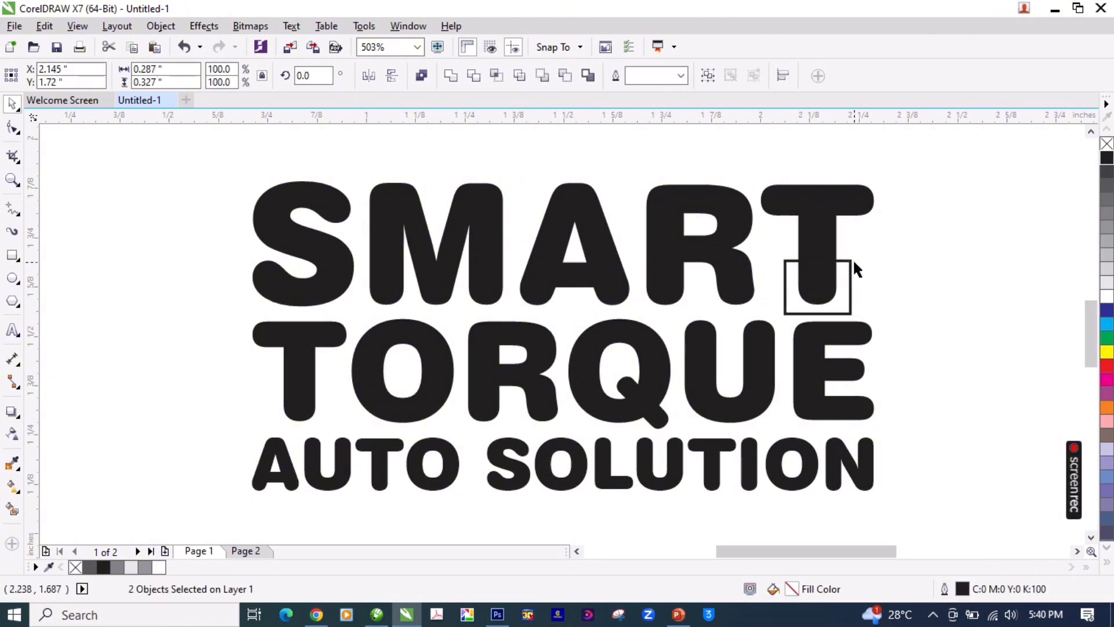
# Step: Convert the small rectangle over the lower stem of the T in SMART to curves
pyautogui.press('z')
pyautogui.moveTo(910, 163); pyautogui.dragTo(689, 360)
pyautogui.press('space')
pyautogui.click(655, 333)
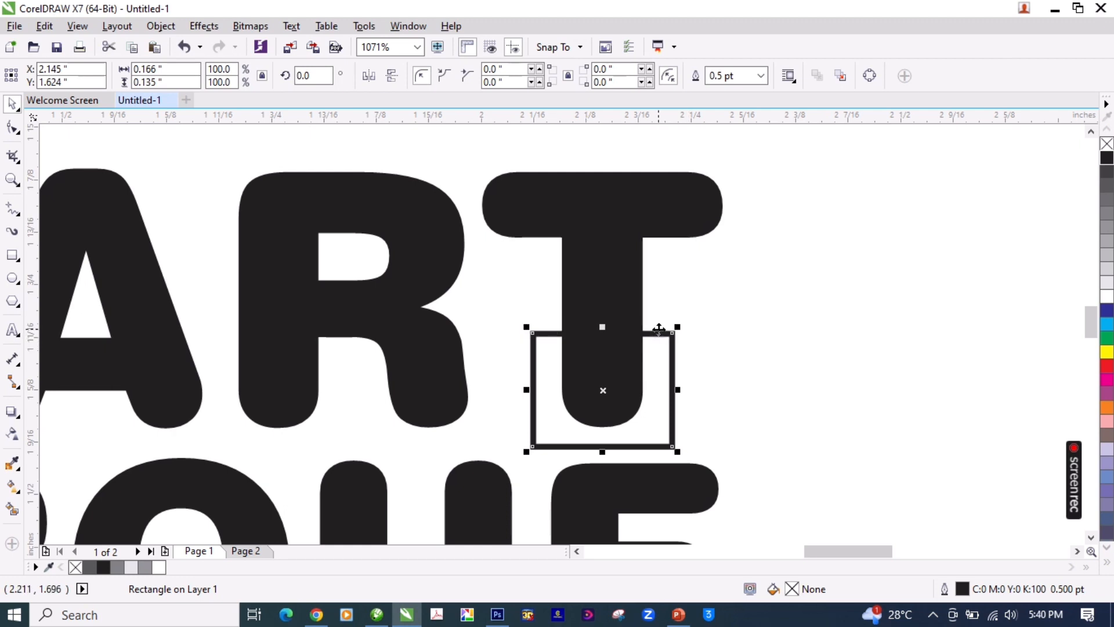
pyautogui.click(15, 130)
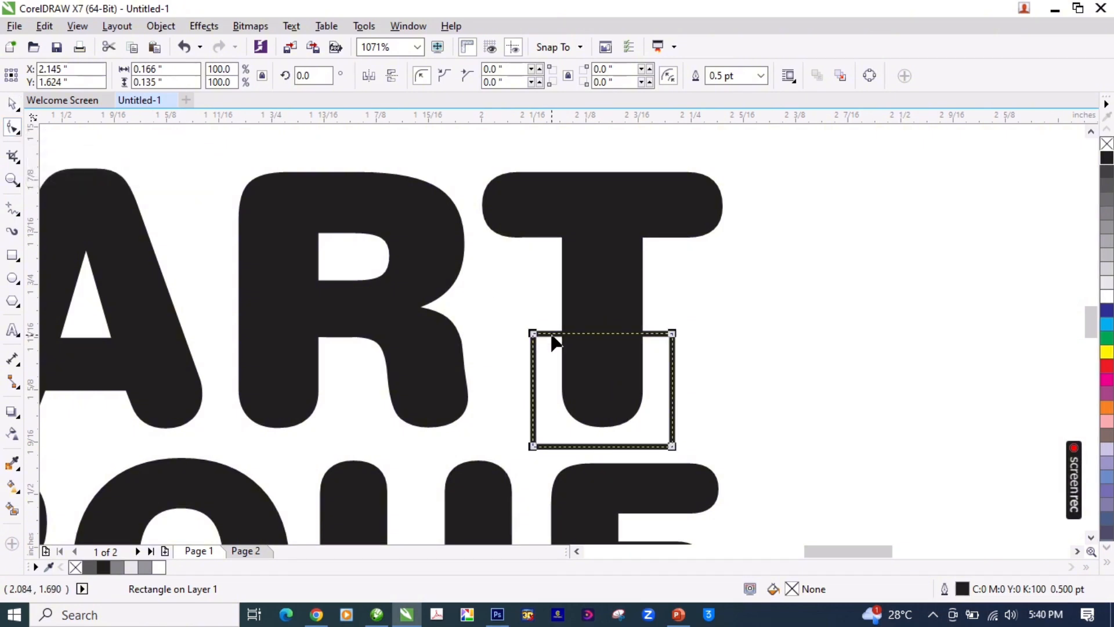
pyautogui.press('space')
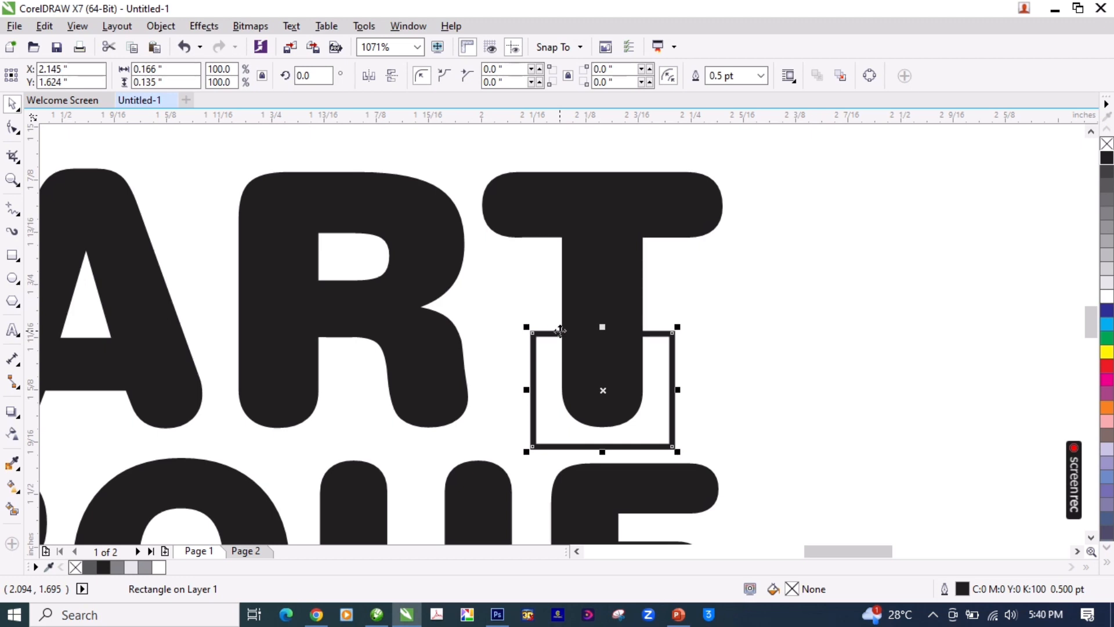
pyautogui.hotkey('ctrl', 'q')
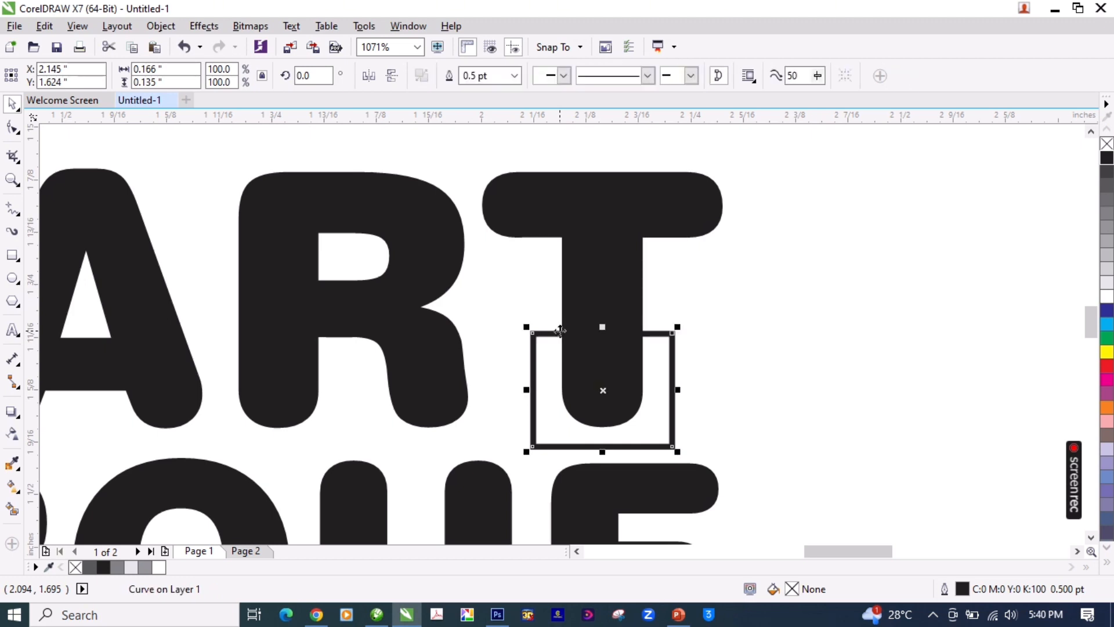
pyautogui.hotkey('ctrl', 'z')
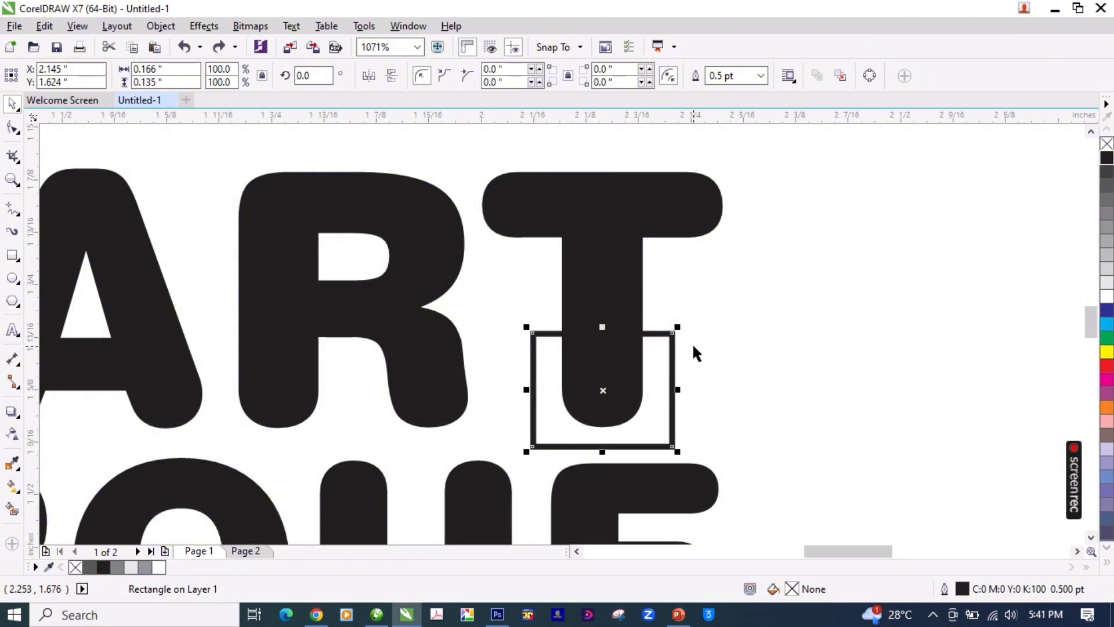
pyautogui.click(873, 82)
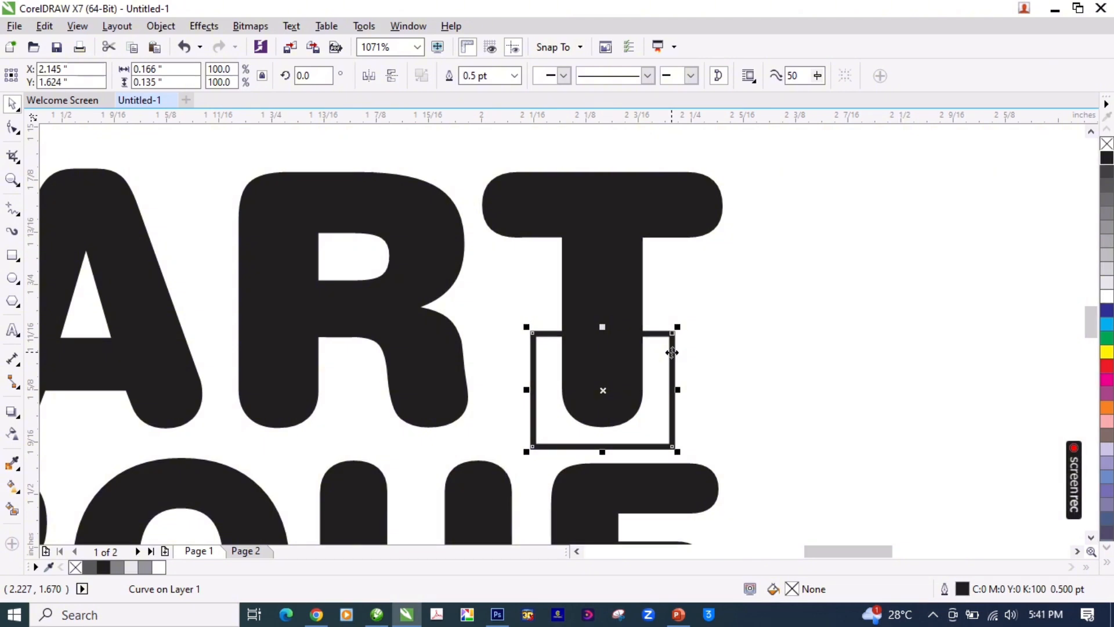
# Step: Give the converted rectangle a red outline
pyautogui.press('F10')
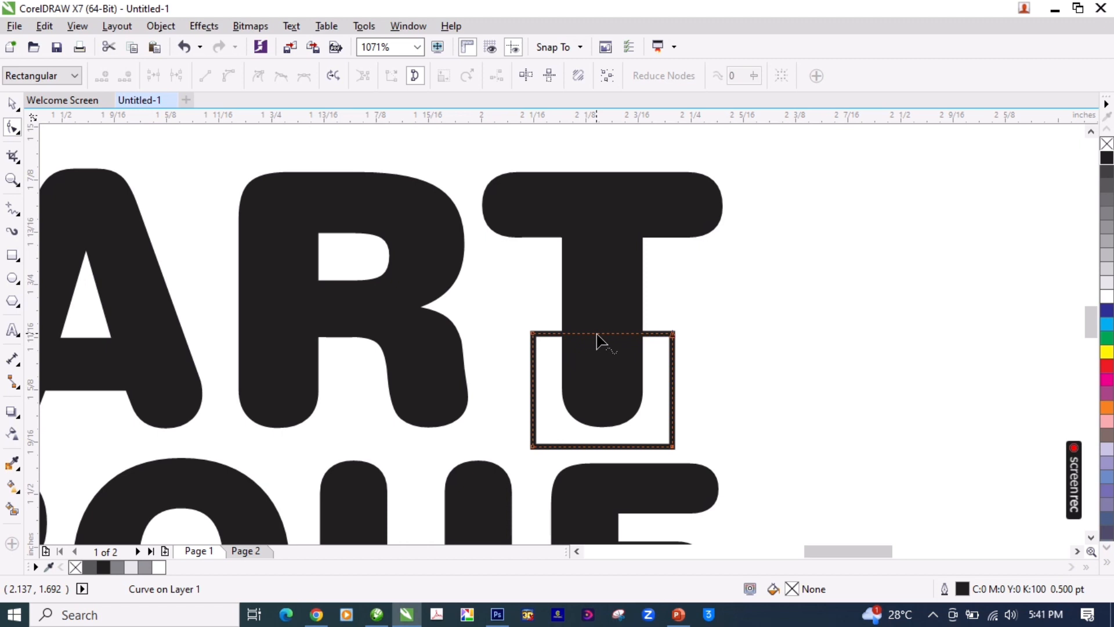
pyautogui.press('space')
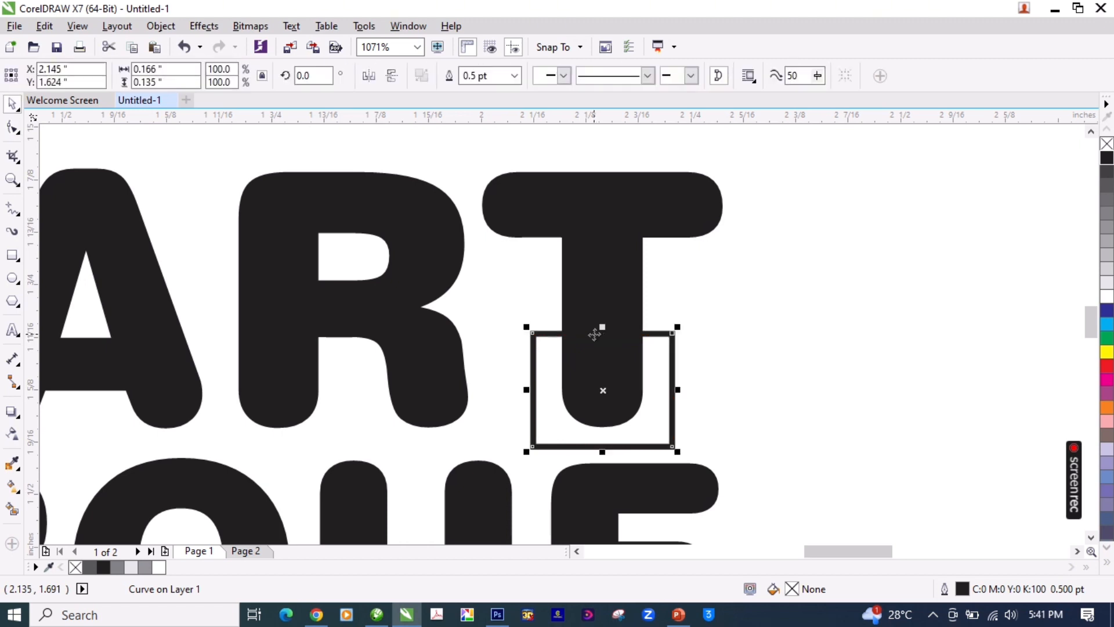
pyautogui.rightClick(1107, 368)
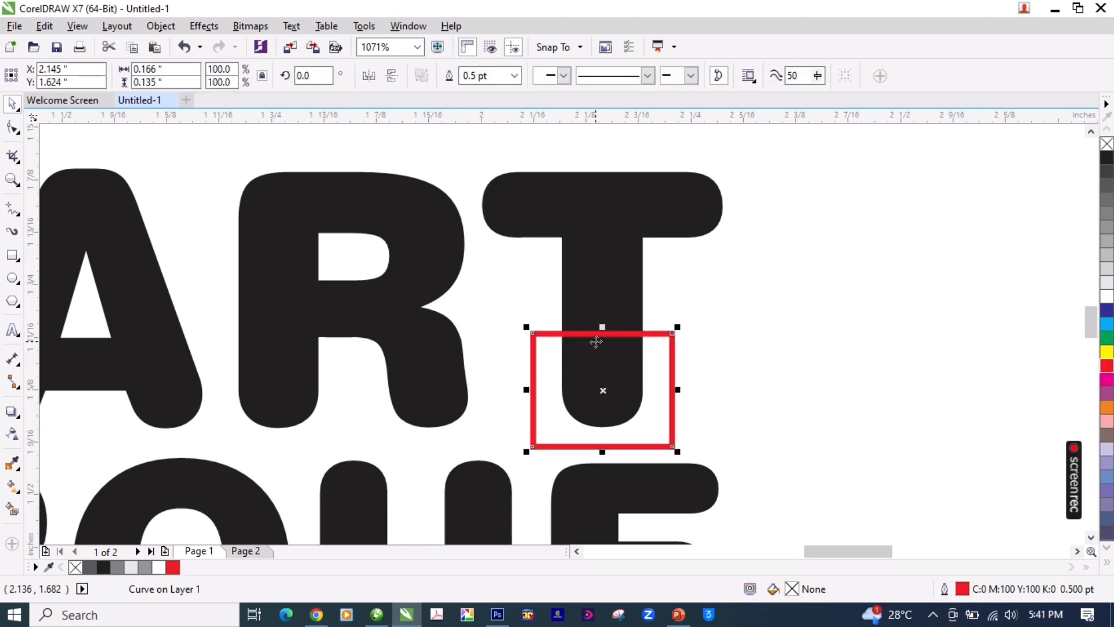
# Step: Turn the red shape's top edge into a curve segment and bend its middle down about 0.027 inches
pyautogui.press('space')
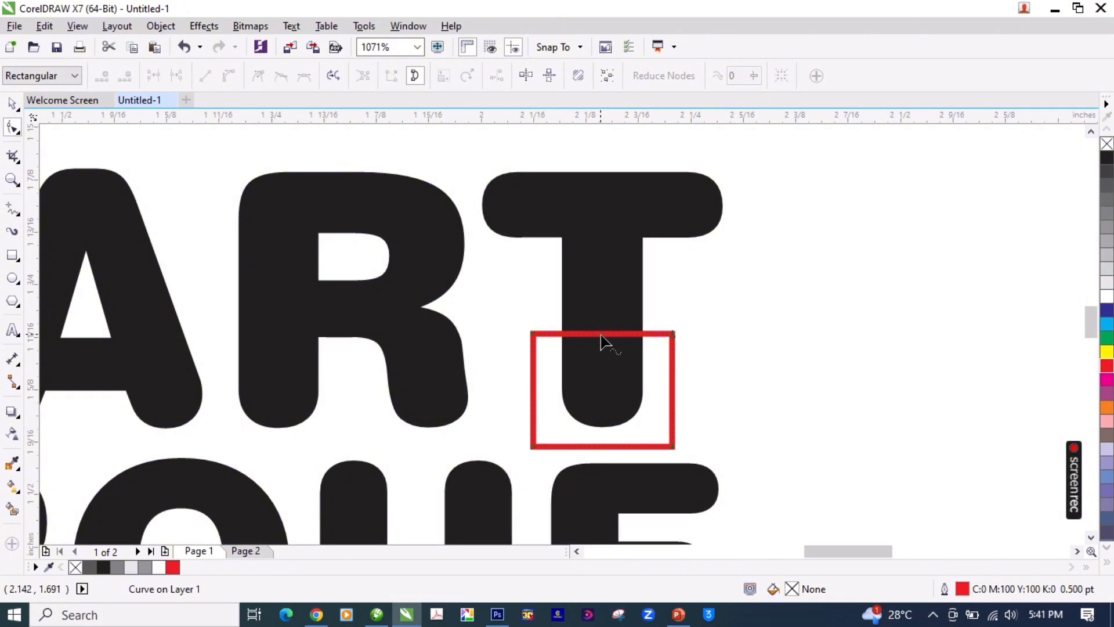
pyautogui.rightClick(601, 341)
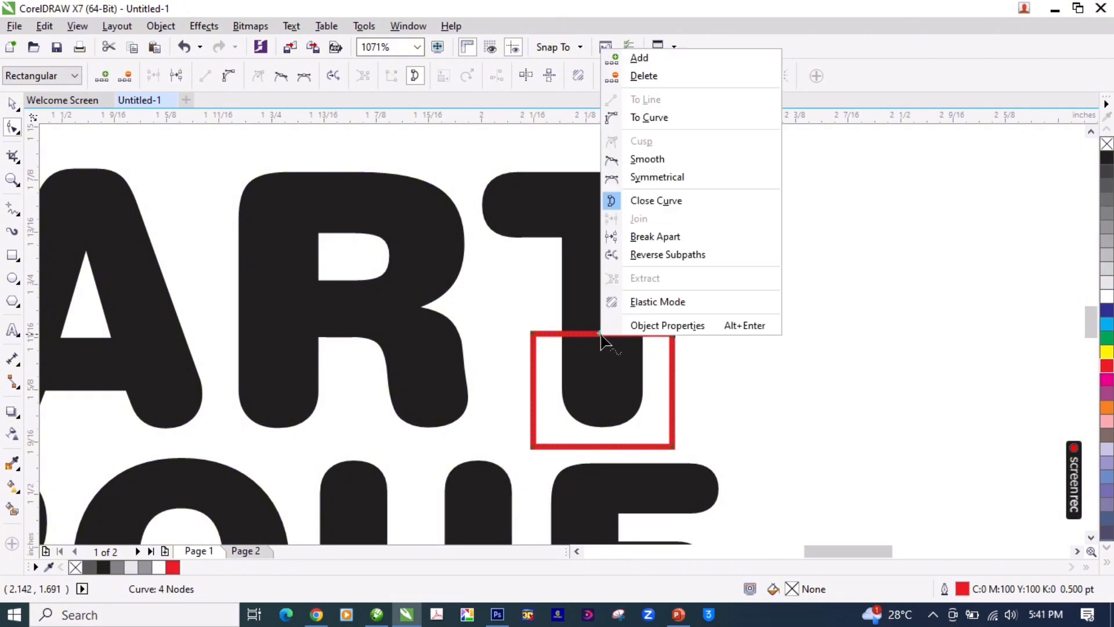
pyautogui.click(650, 119)
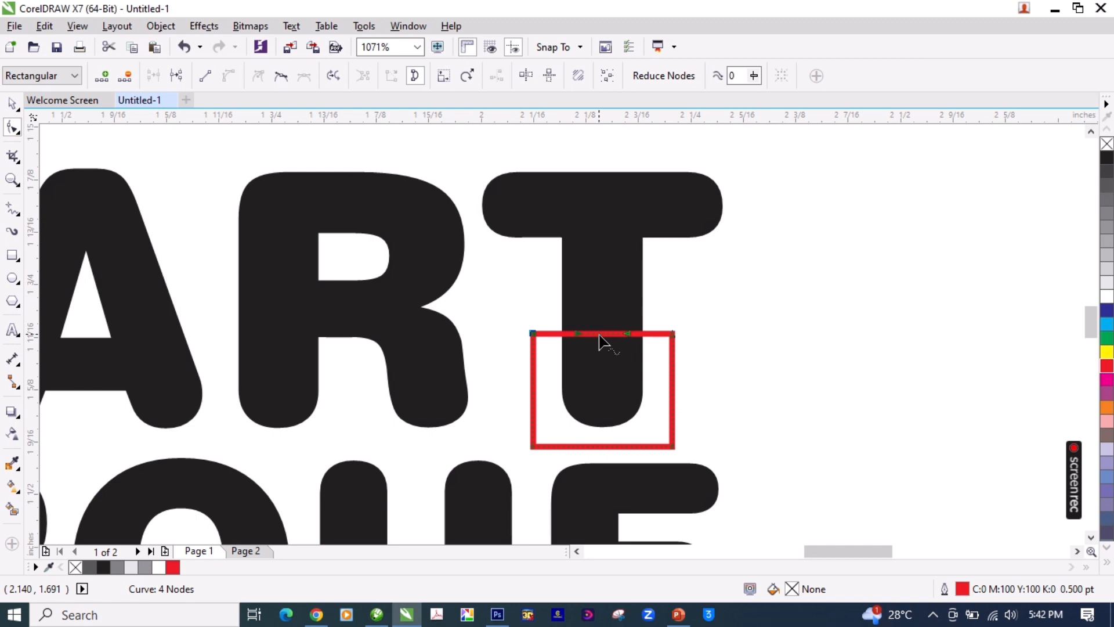
pyautogui.moveTo(599, 343); pyautogui.dragTo(600, 355)
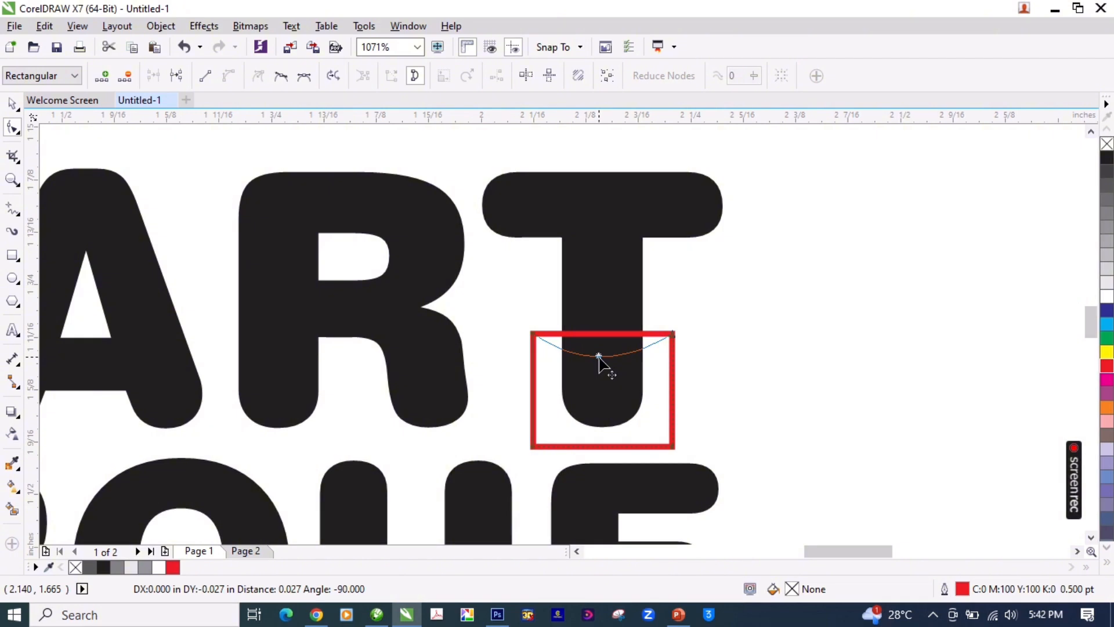
pyautogui.moveTo(599, 356); pyautogui.dragTo(599, 356)
pyautogui.press('space')
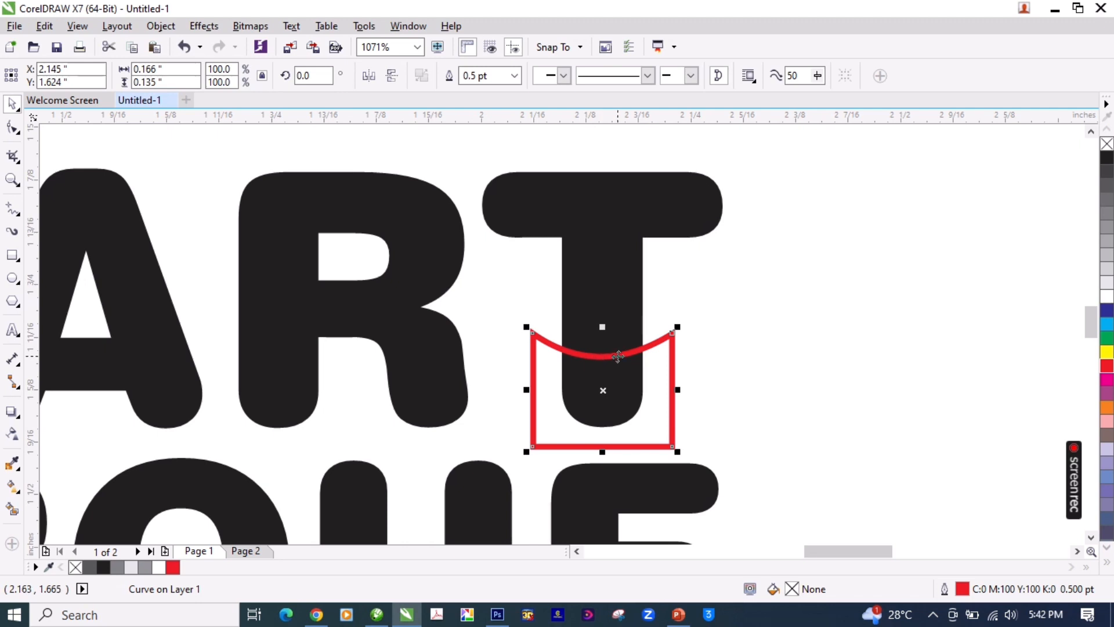
pyautogui.press('F4')
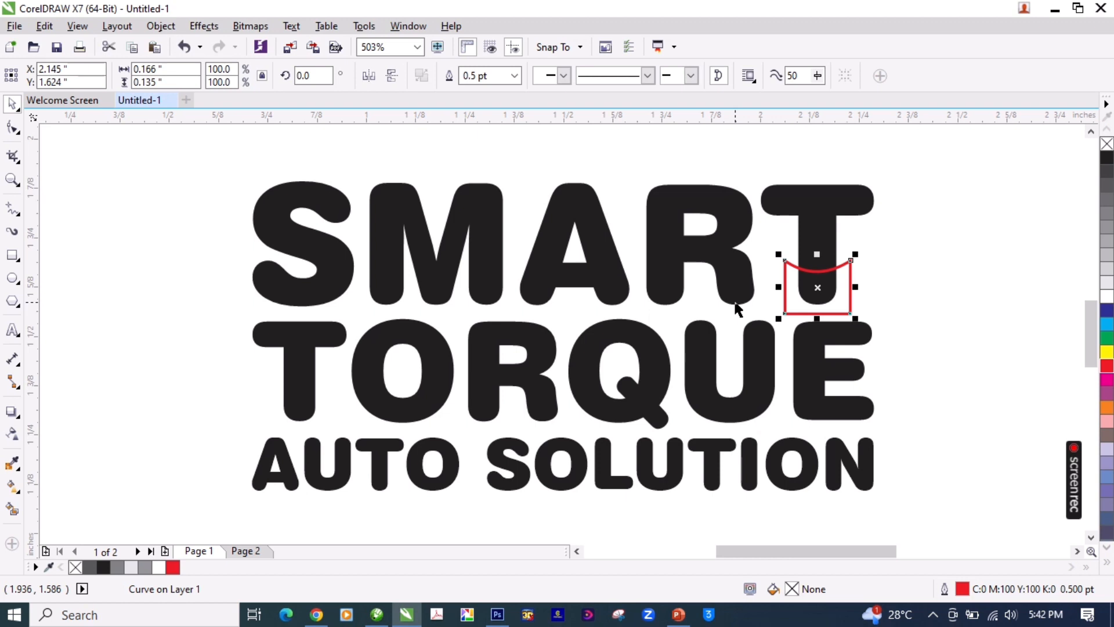
# Step: Trim the lower stem off the T in SMART using the red curved-top shape
pyautogui.press('z')
pyautogui.moveTo(938, 150); pyautogui.dragTo(653, 378)
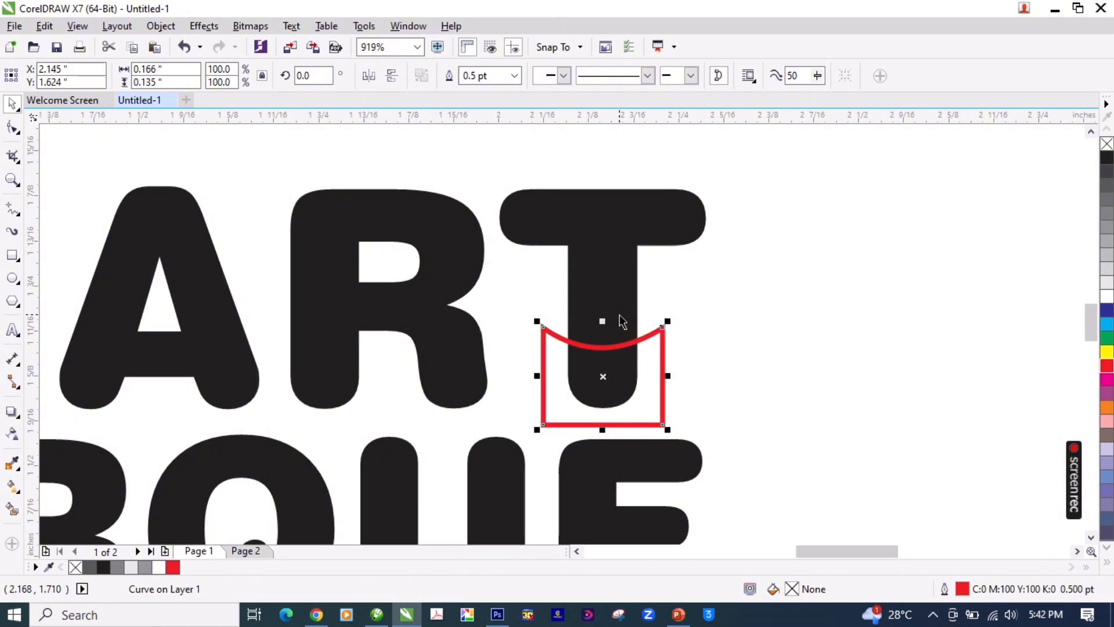
pyautogui.press('F6')
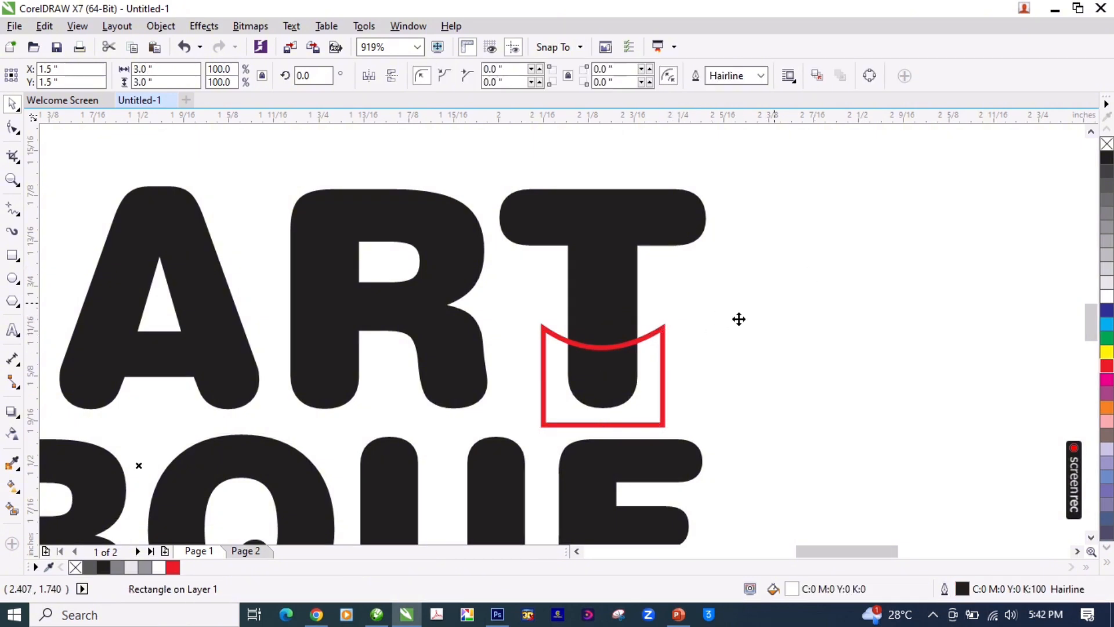
pyautogui.click(663, 357)
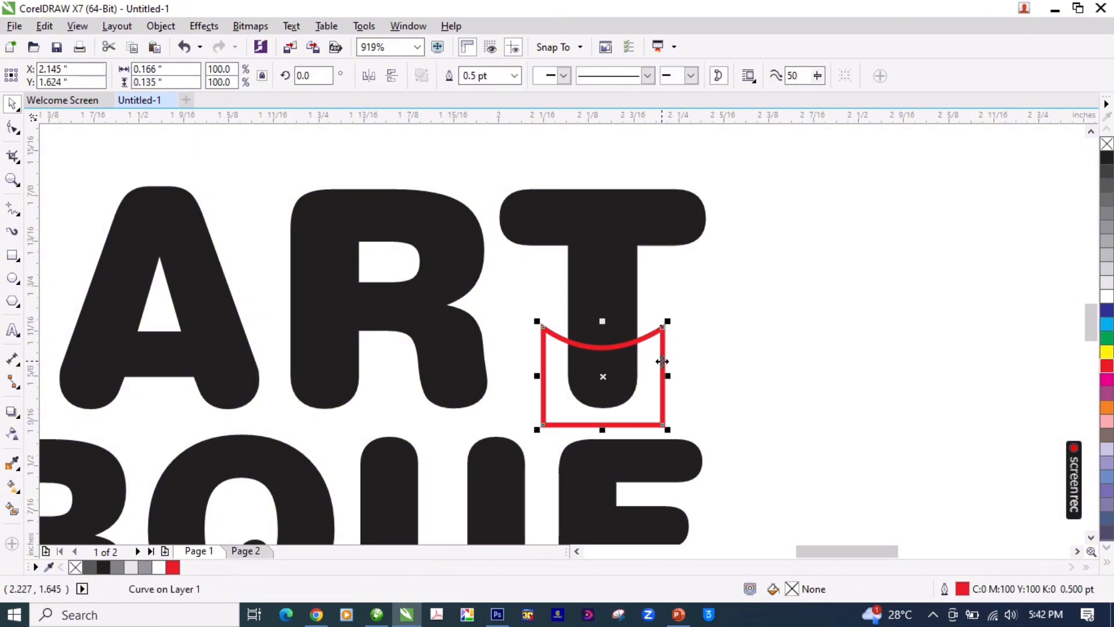
pyautogui.keyDown('shift'); pyautogui.click(606, 264); pyautogui.keyUp('shift')
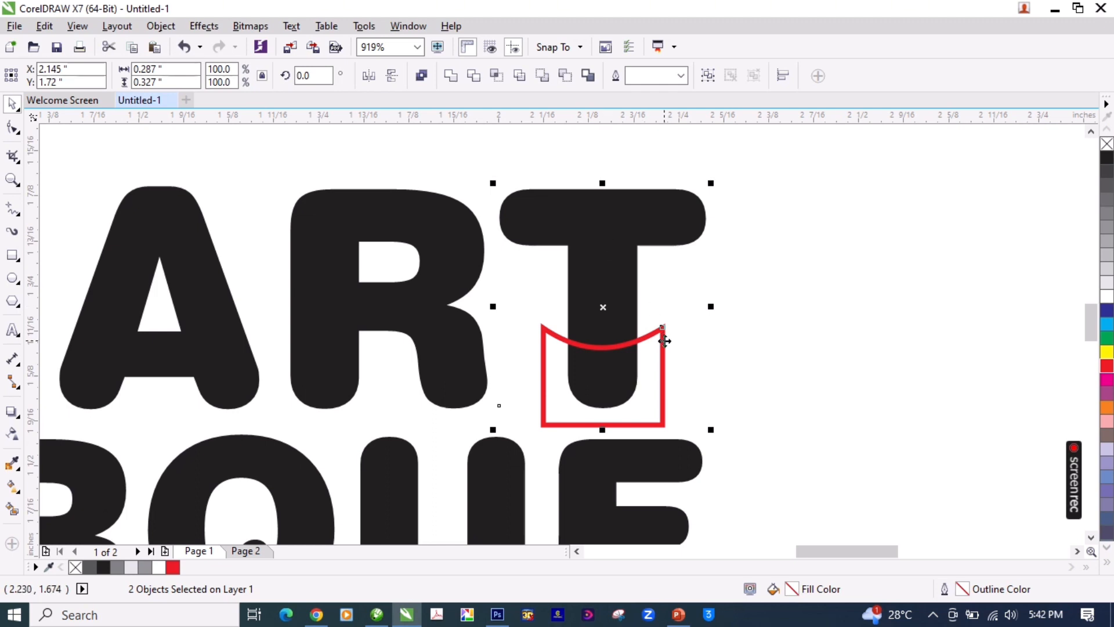
pyautogui.click(475, 80)
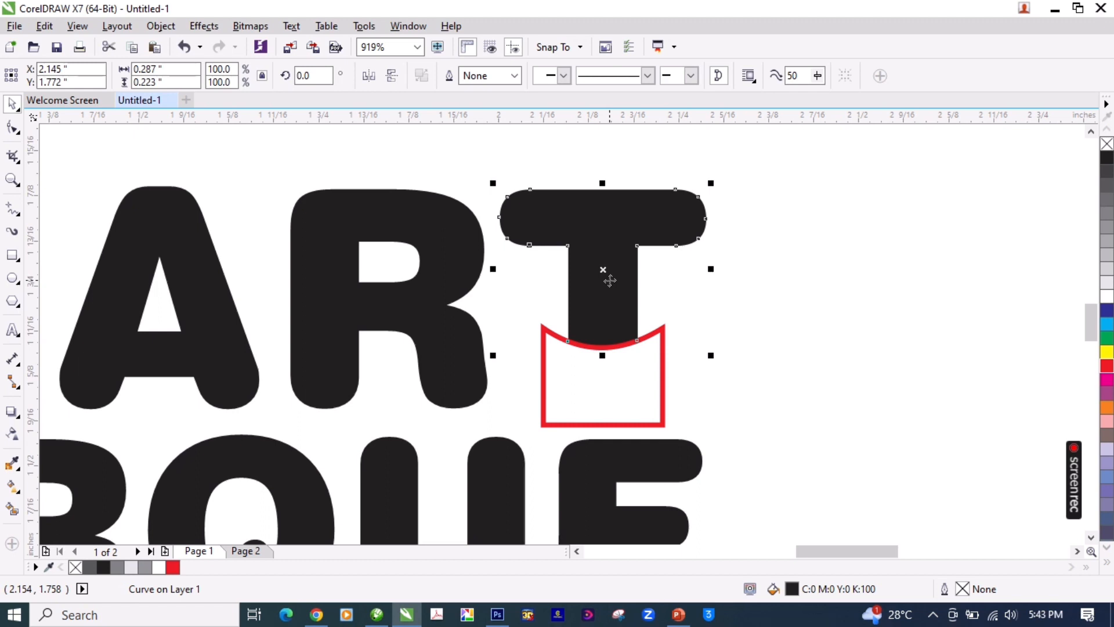
# Step: Move the red shape away from the T, and undo both that move and the trim
pyautogui.click(656, 349)
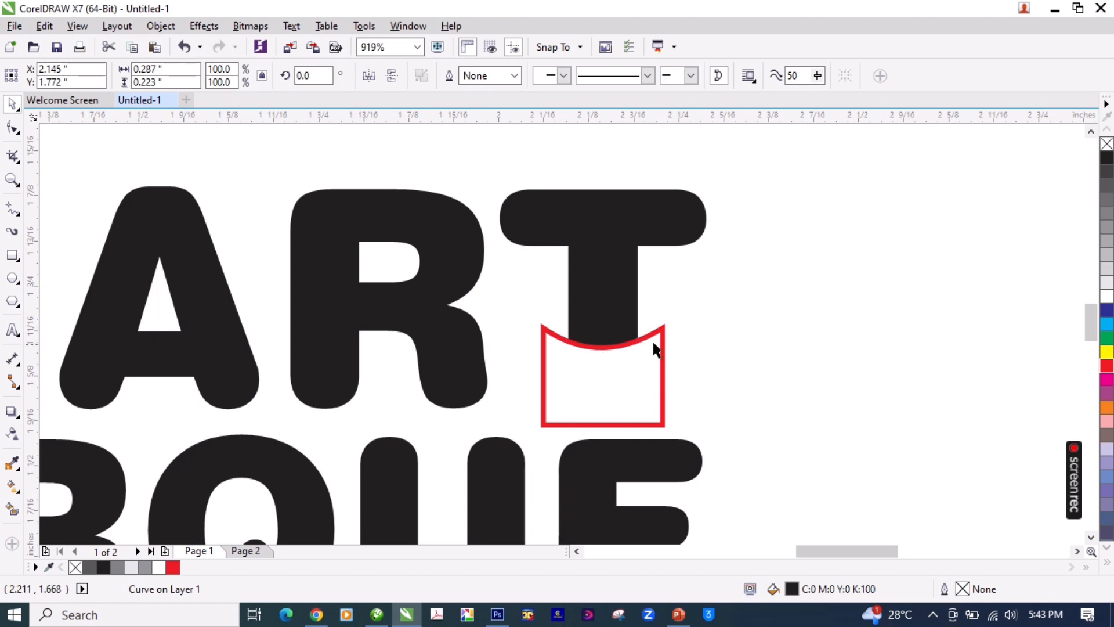
pyautogui.moveTo(664, 342); pyautogui.dragTo(778, 362)
pyautogui.hotkey('ctrl', 'z')
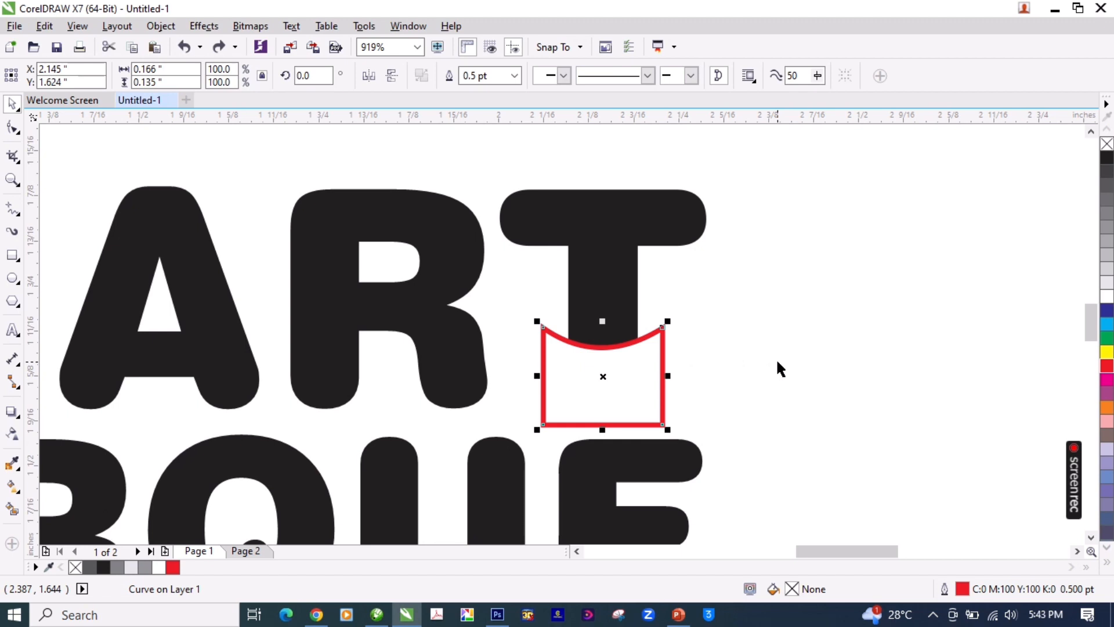
pyautogui.hotkey('ctrl', 'z')
# Step: Intersect the red shape with the T of SMART to create a separate piece for the lower stem
pyautogui.click(666, 331)
pyautogui.click(665, 332)
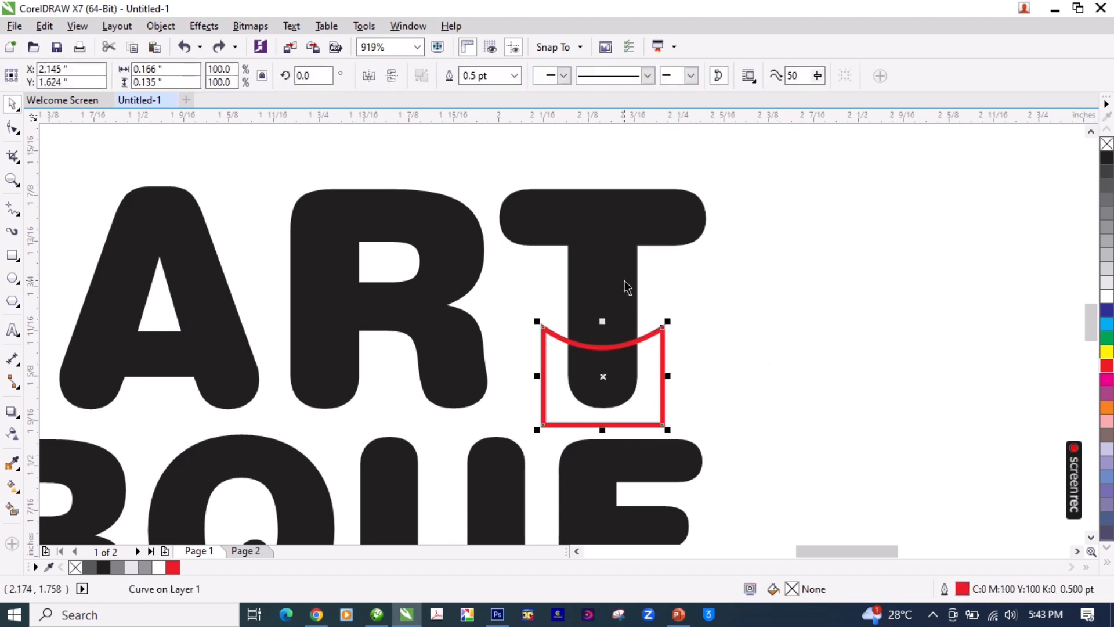
pyautogui.keyDown('shift'); pyautogui.click(624, 279); pyautogui.keyUp('shift')
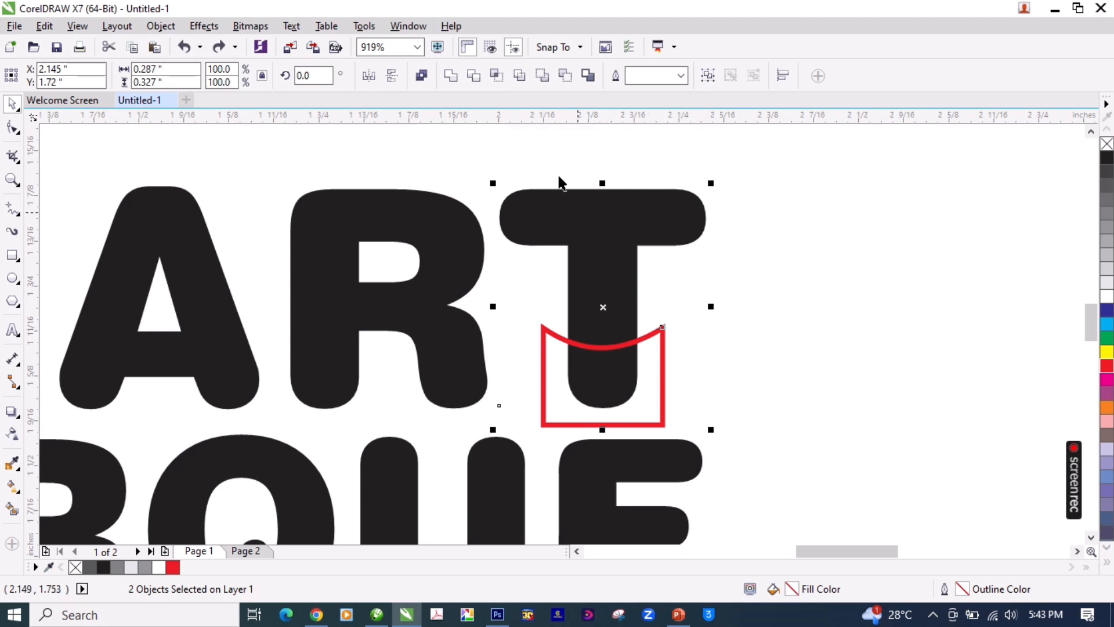
pyautogui.click(497, 78)
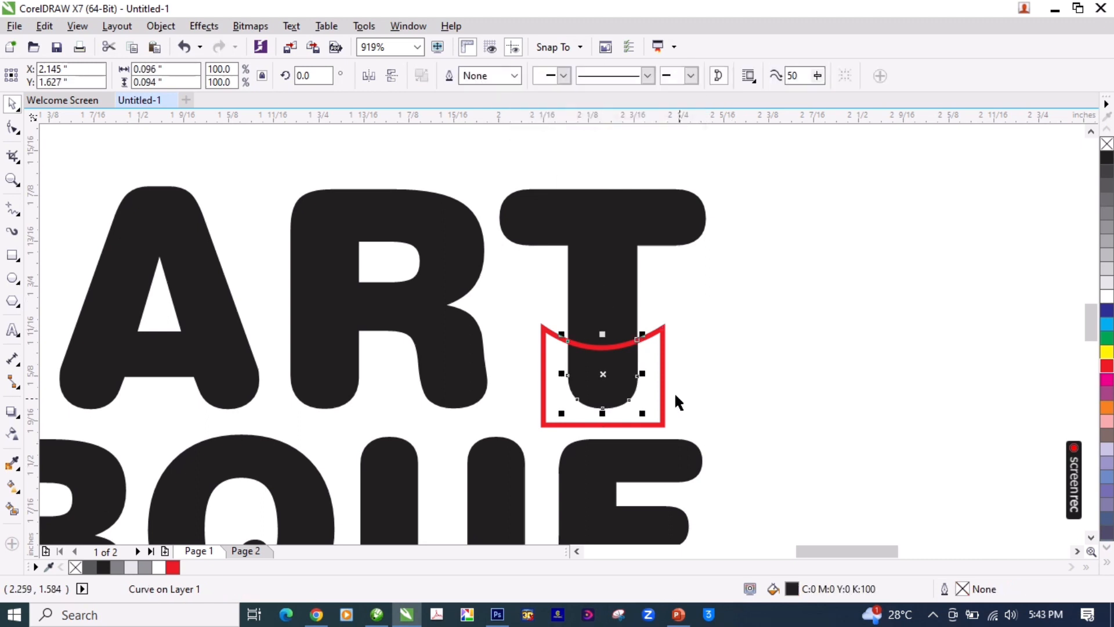
# Step: Pull the intersected stem piece out beside the T to check it, and undo the move
pyautogui.click(608, 382)
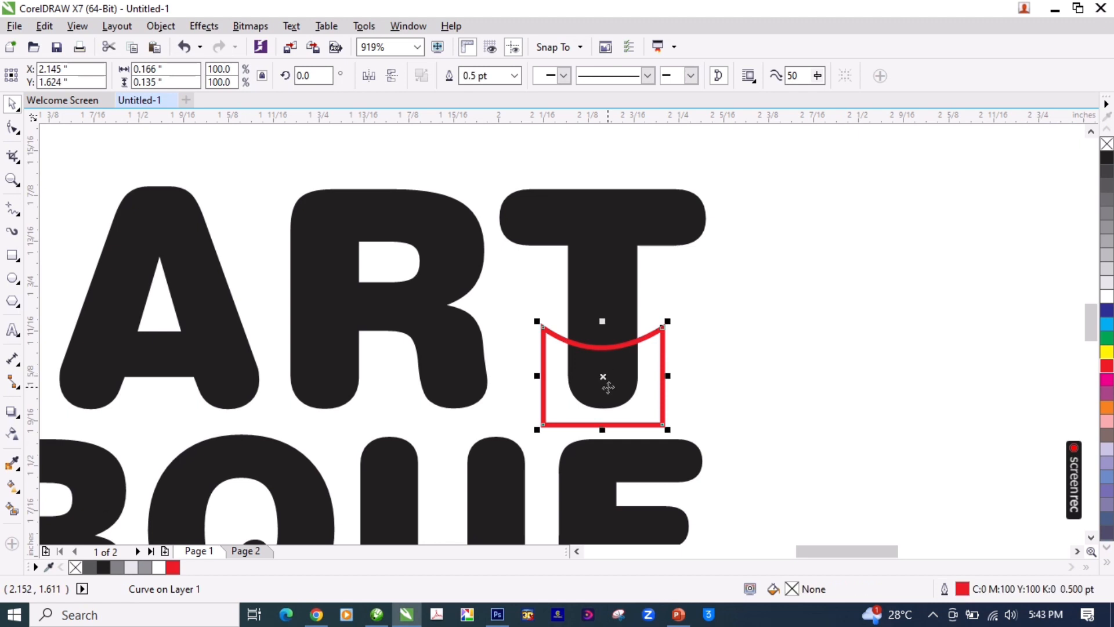
pyautogui.keyDown('alt'); pyautogui.click(603, 380); pyautogui.keyUp('alt')
pyautogui.moveTo(603, 380); pyautogui.dragTo(779, 385)
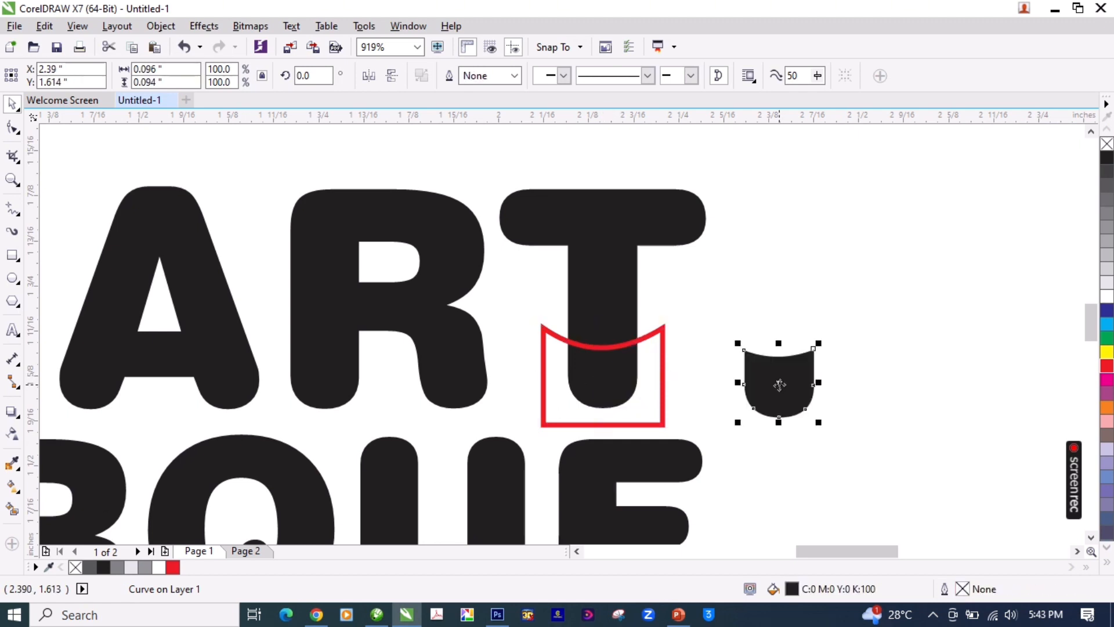
pyautogui.hotkey('ctrl', 'z')
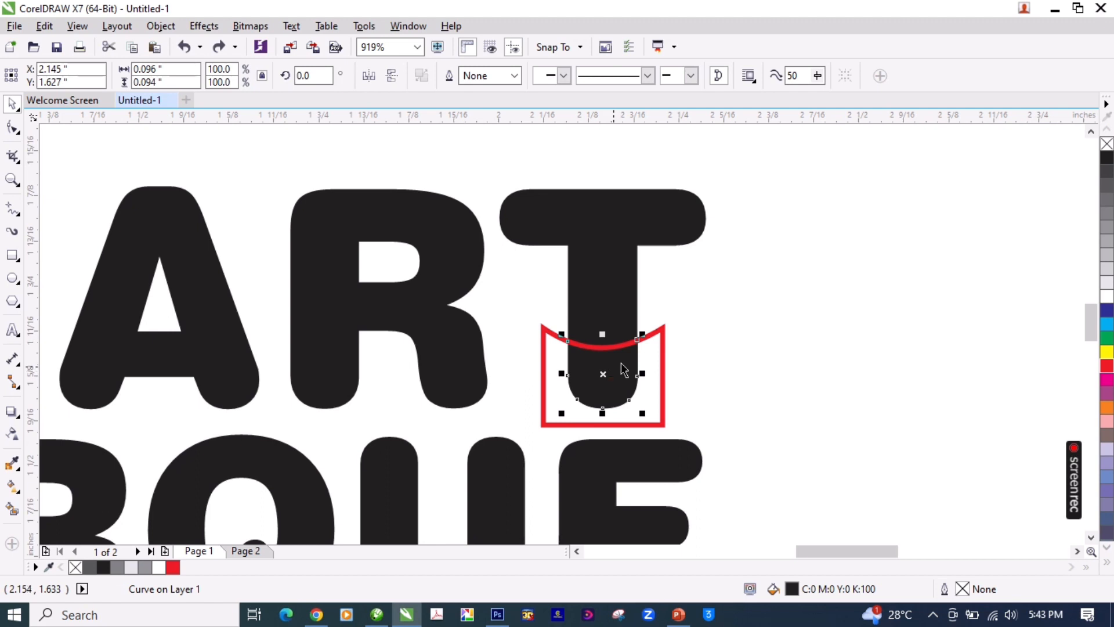
# Step: Fill the intersected lower stem piece of the T with 60% black
pyautogui.click(663, 335)
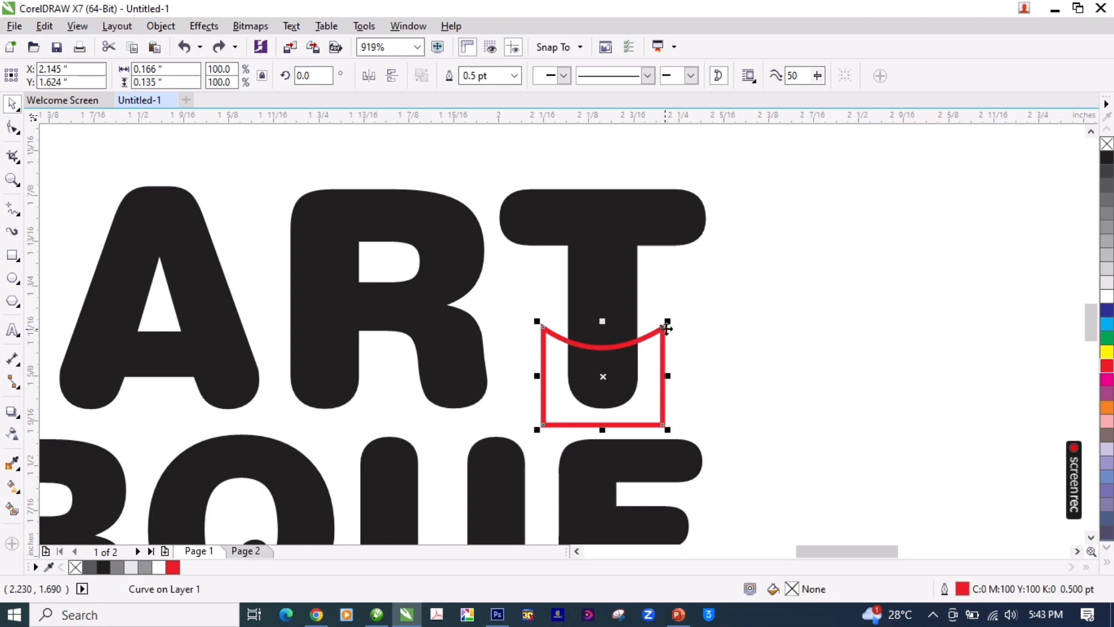
pyautogui.click(610, 374)
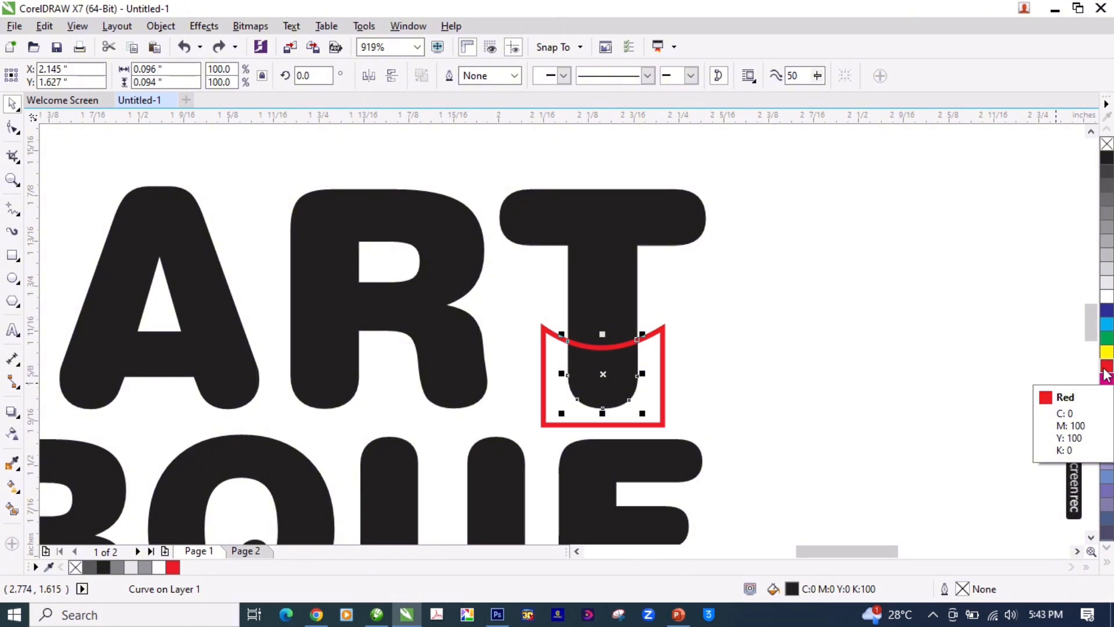
pyautogui.click(1106, 214)
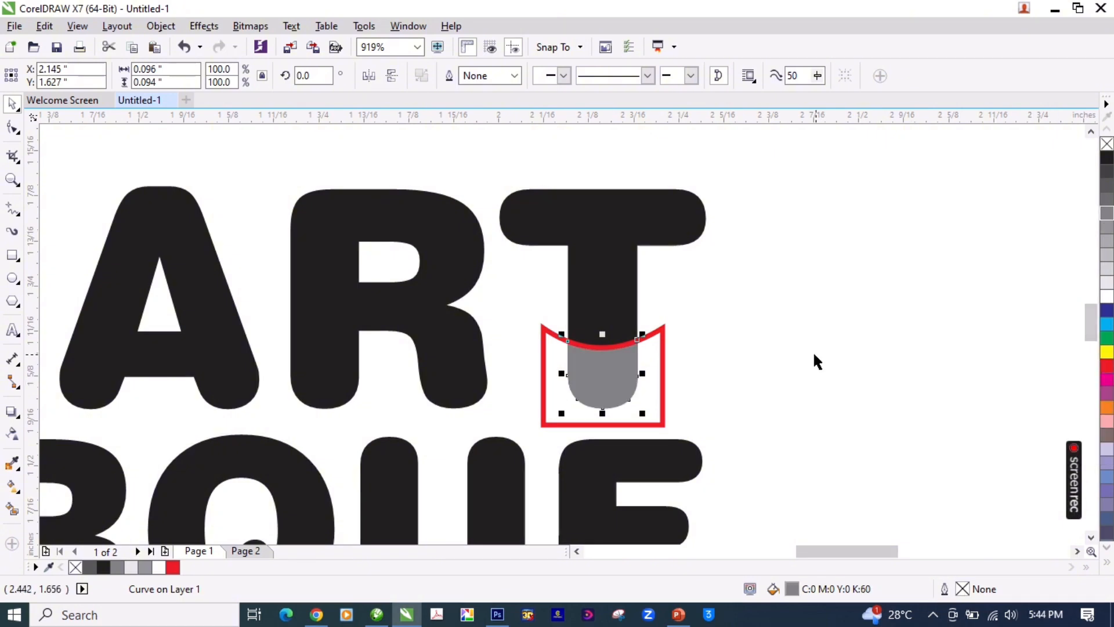
pyautogui.click(769, 318)
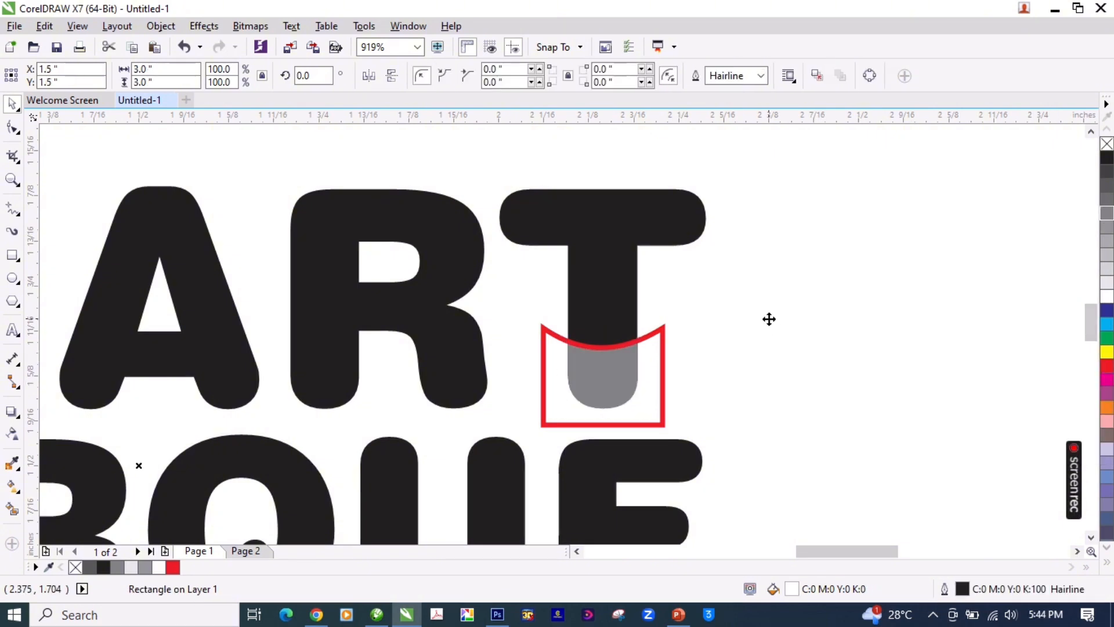
# Step: Move the red curved-top shape about 0.18 inches to the right, clear of the T's stem
pyautogui.press('F3')
pyautogui.press('Escape')
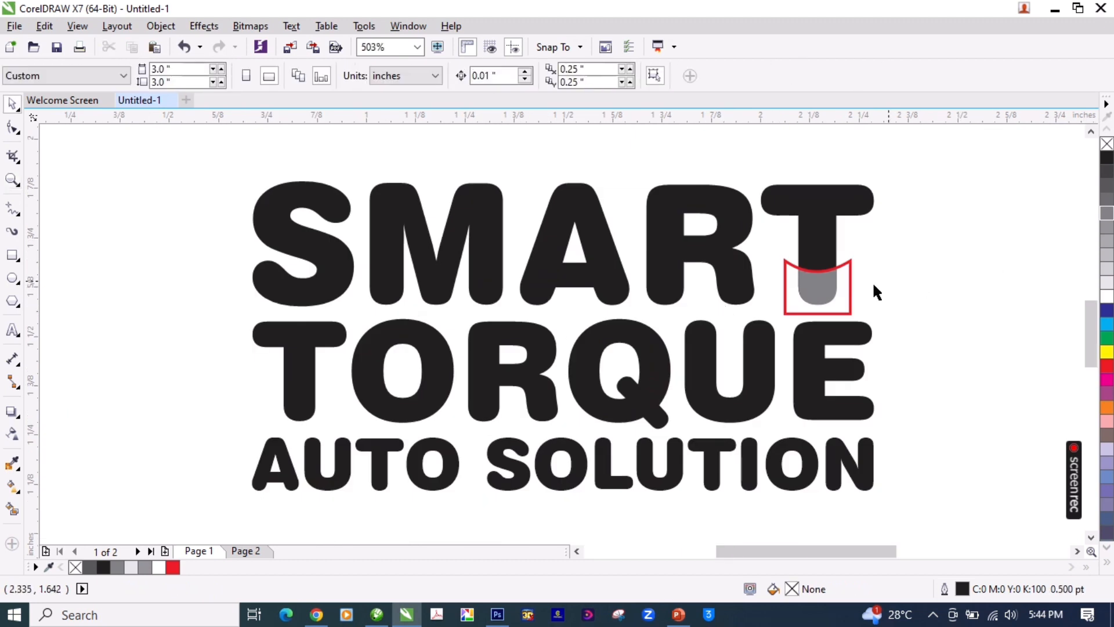
pyautogui.click(820, 292)
pyautogui.press('F2')
pyautogui.moveTo(912, 151); pyautogui.dragTo(681, 378)
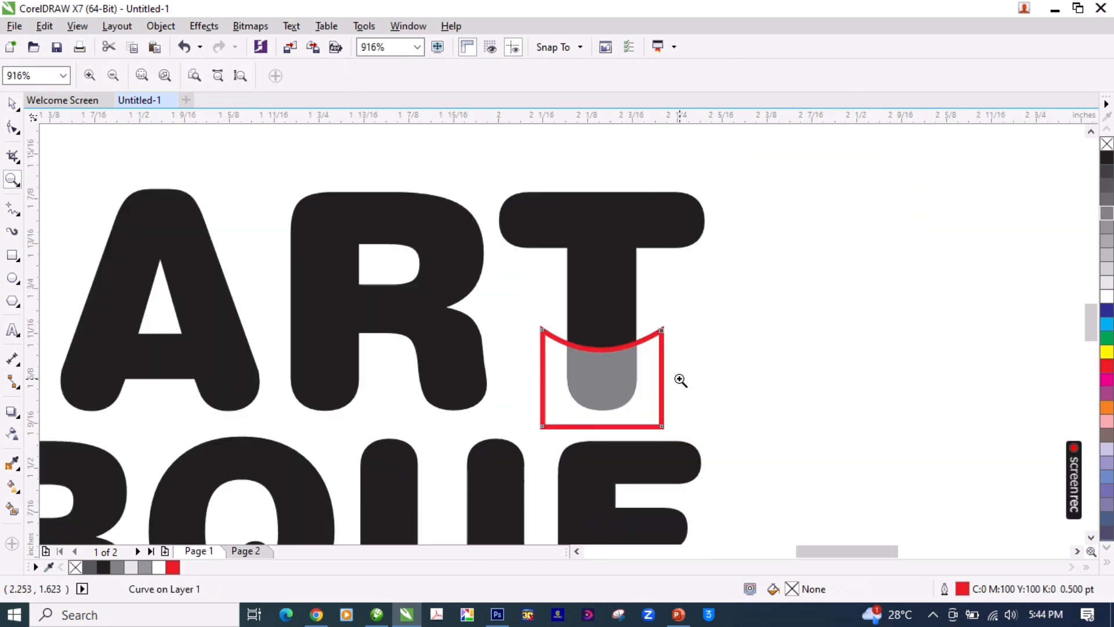
pyautogui.press('F2')
pyautogui.click(625, 346)
pyautogui.moveTo(619, 267); pyautogui.dragTo(899, 248)
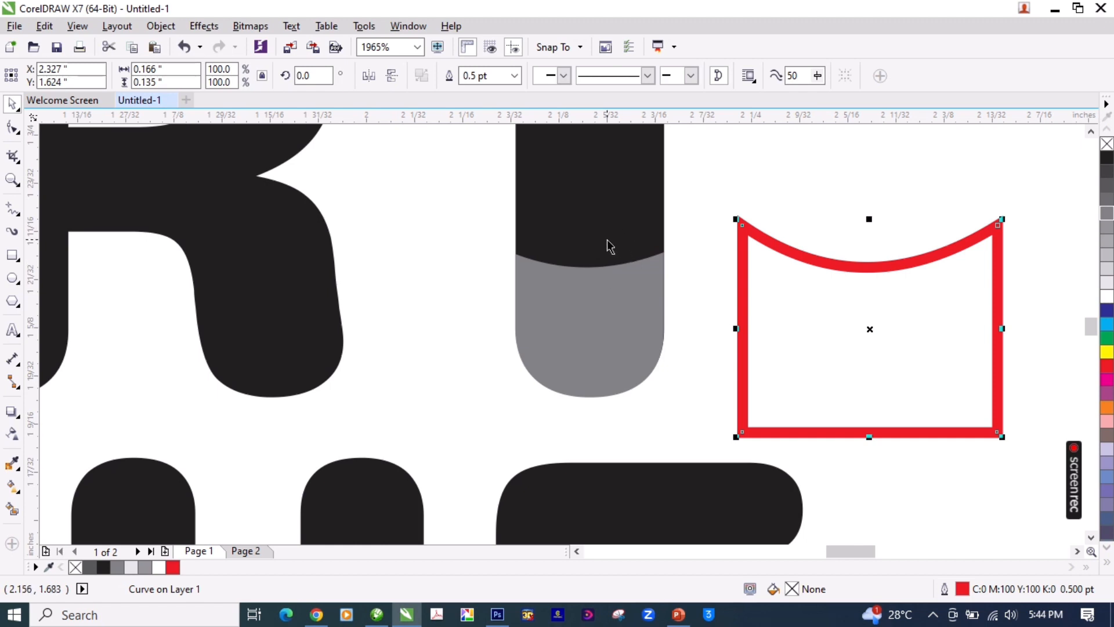
# Step: Undo the last move of the red curved-top shape and enlarge it to about 0.195 by 0.181 inches over the T's stem
pyautogui.hotkey('ctrl', 'z')
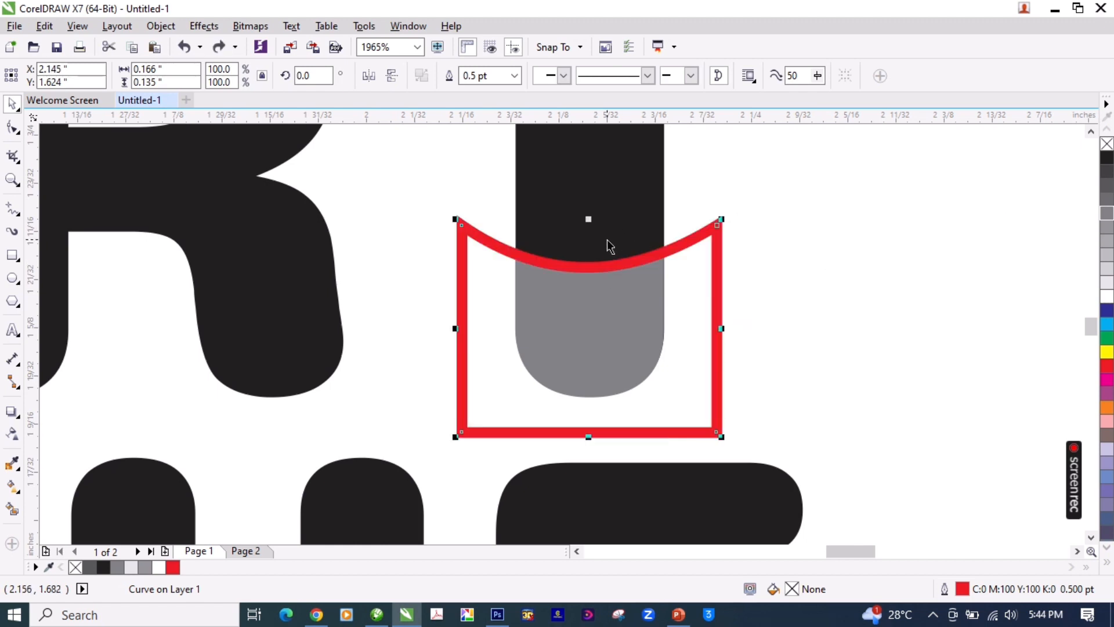
pyautogui.moveTo(724, 218); pyautogui.dragTo(768, 184)
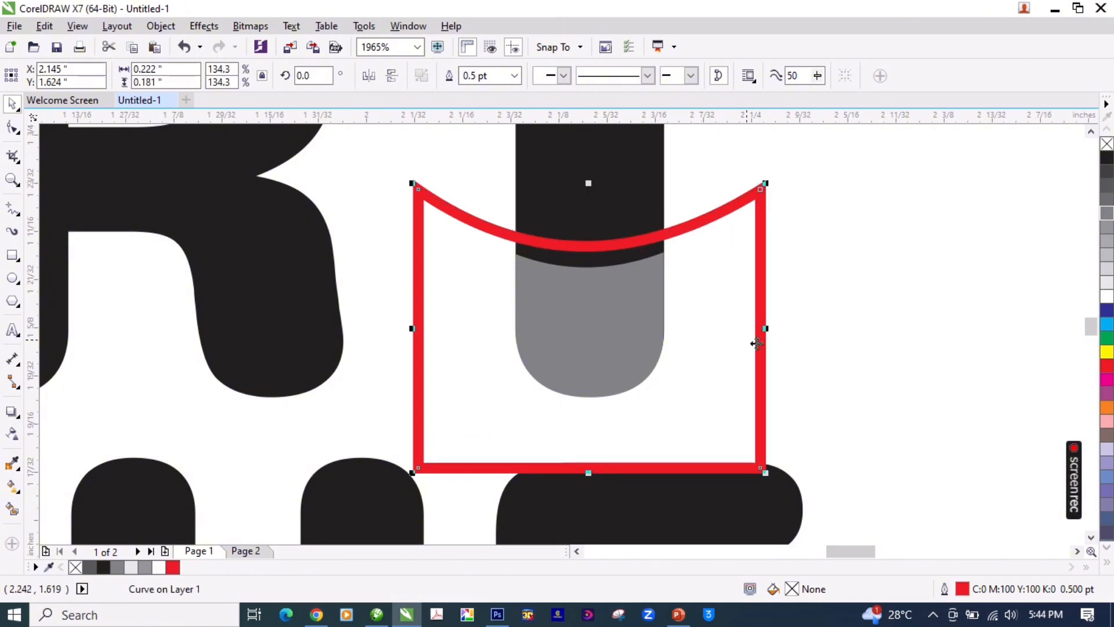
pyautogui.moveTo(766, 328); pyautogui.dragTo(744, 328)
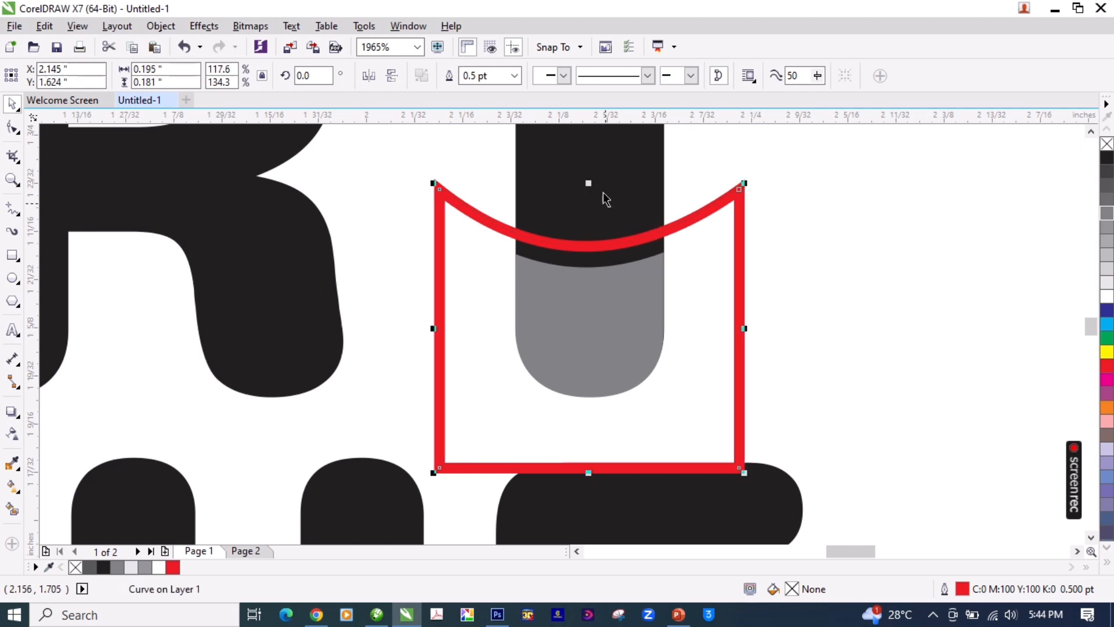
# Step: Trim the black T of SMART with the enlarged red shape to cut a curved gap above the gray piece
pyautogui.keyDown('shift'); pyautogui.click(610, 163); pyautogui.keyUp('shift')
pyautogui.scroll(-2, 625, 168)
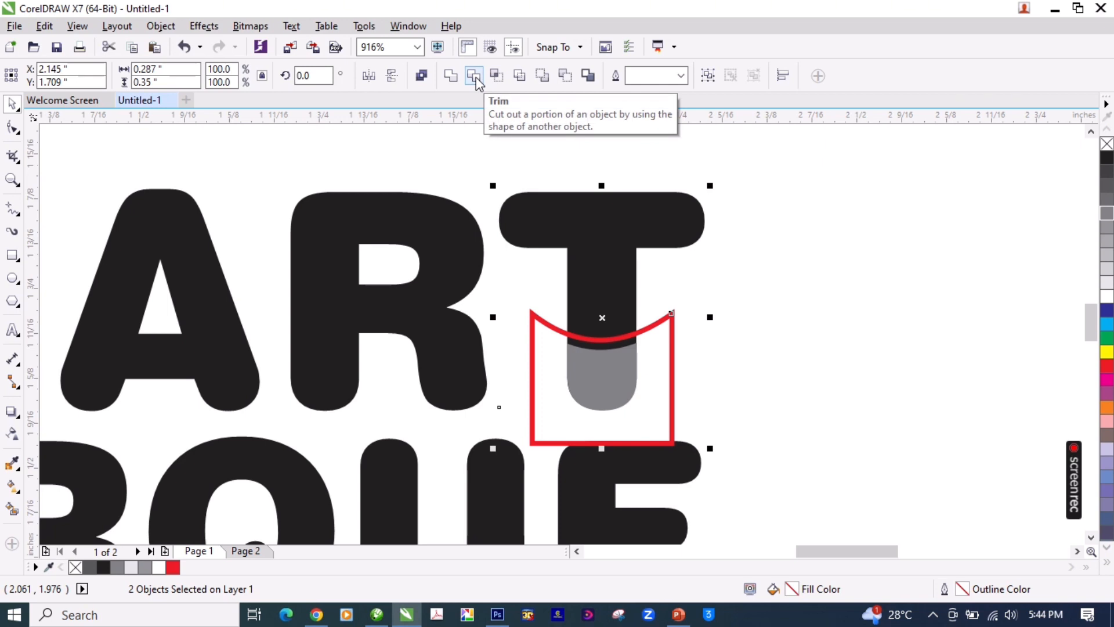
pyautogui.click(476, 78)
pyautogui.click(671, 337)
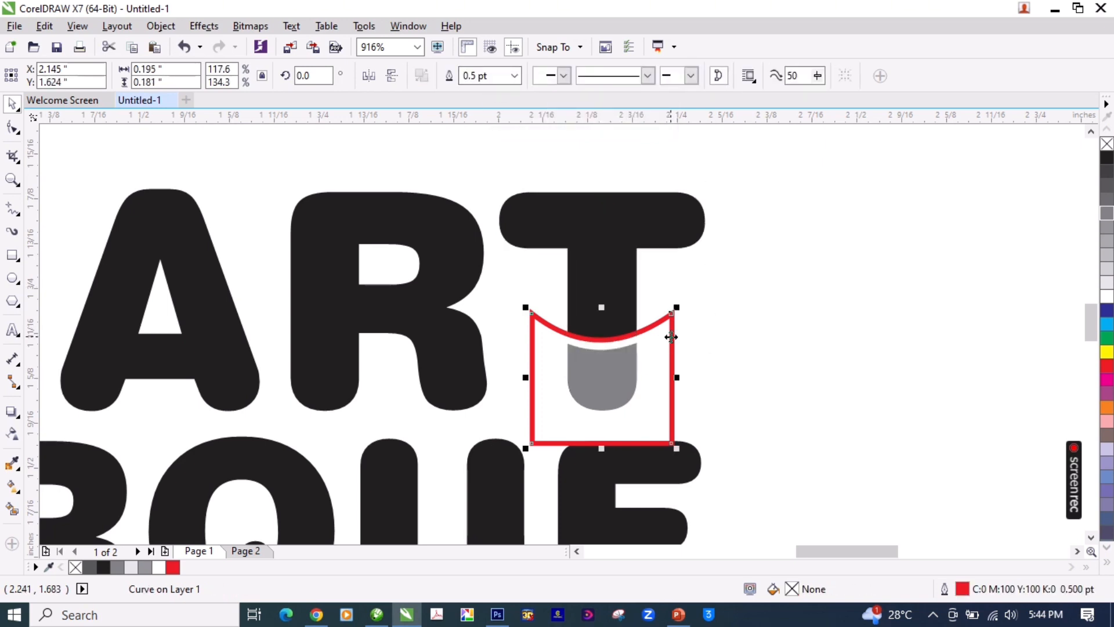
# Step: Move the red curved-top shape off the T of SMART and place it in the empty space left of TORQUE
pyautogui.moveTo(671, 337); pyautogui.dragTo(1002, 307)
pyautogui.scroll(-2, 691, 340)
pyautogui.press('Escape')
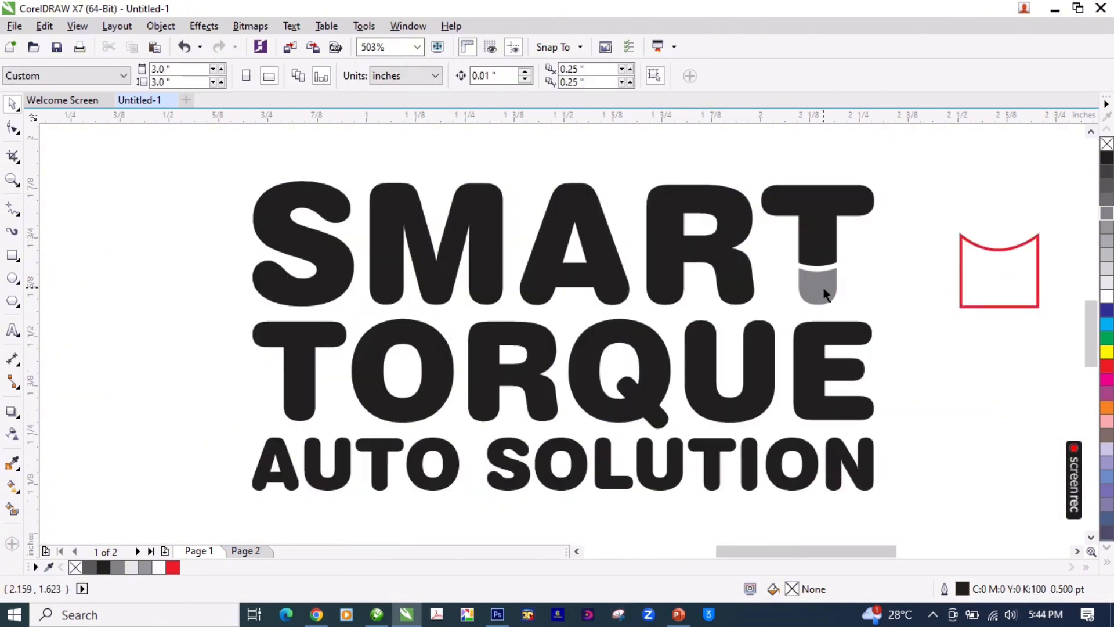
pyautogui.hotkey('shift', 'F4')
pyautogui.press('z')
pyautogui.moveTo(740, 242); pyautogui.dragTo(404, 423)
pyautogui.press('space')
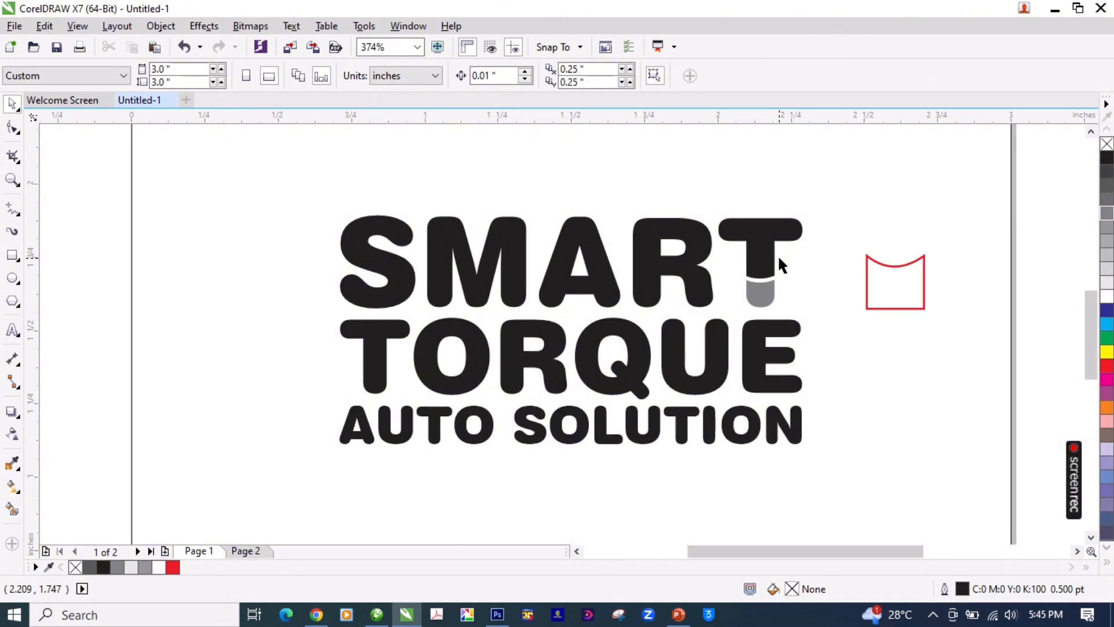
pyautogui.click(903, 273)
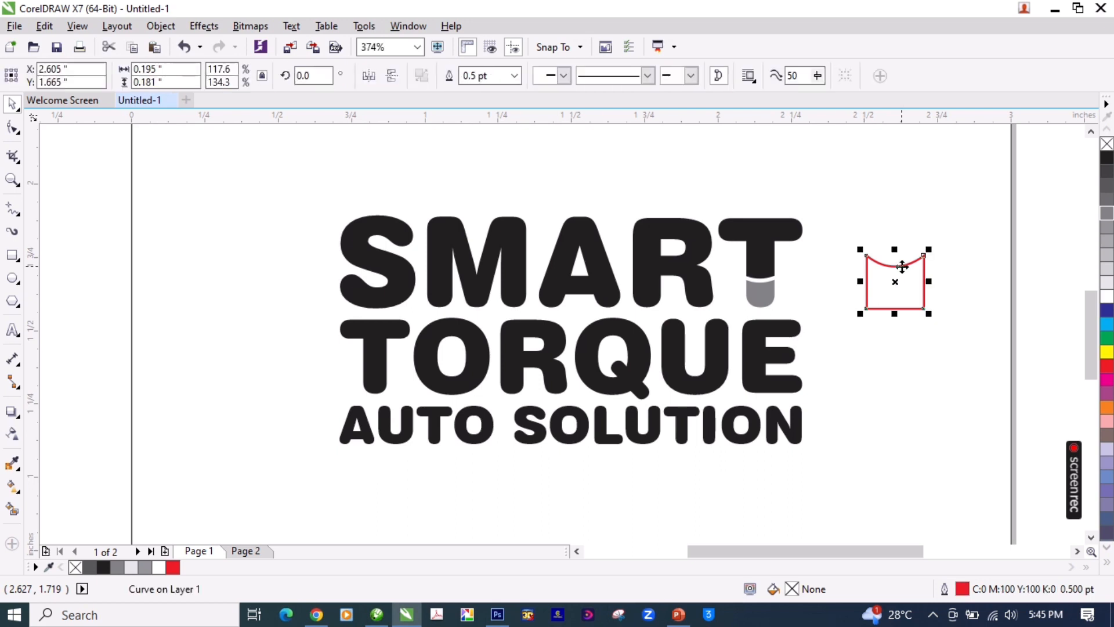
pyautogui.moveTo(903, 273); pyautogui.dragTo(286, 361)
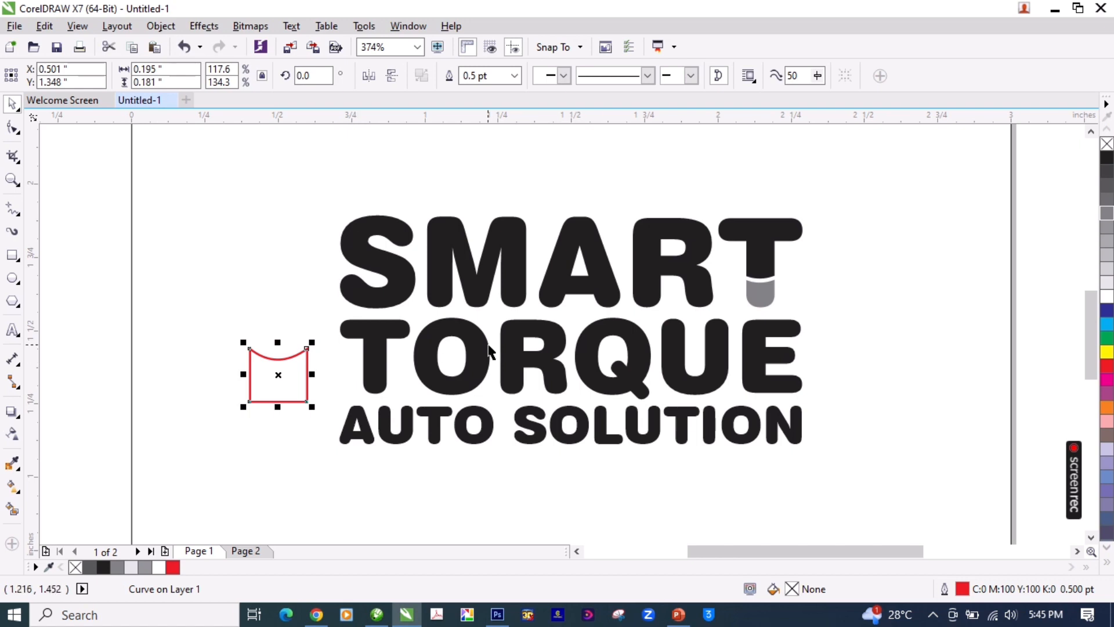
# Step: Break the TORQUE text apart into individual letters and select its T
pyautogui.click(371, 337)
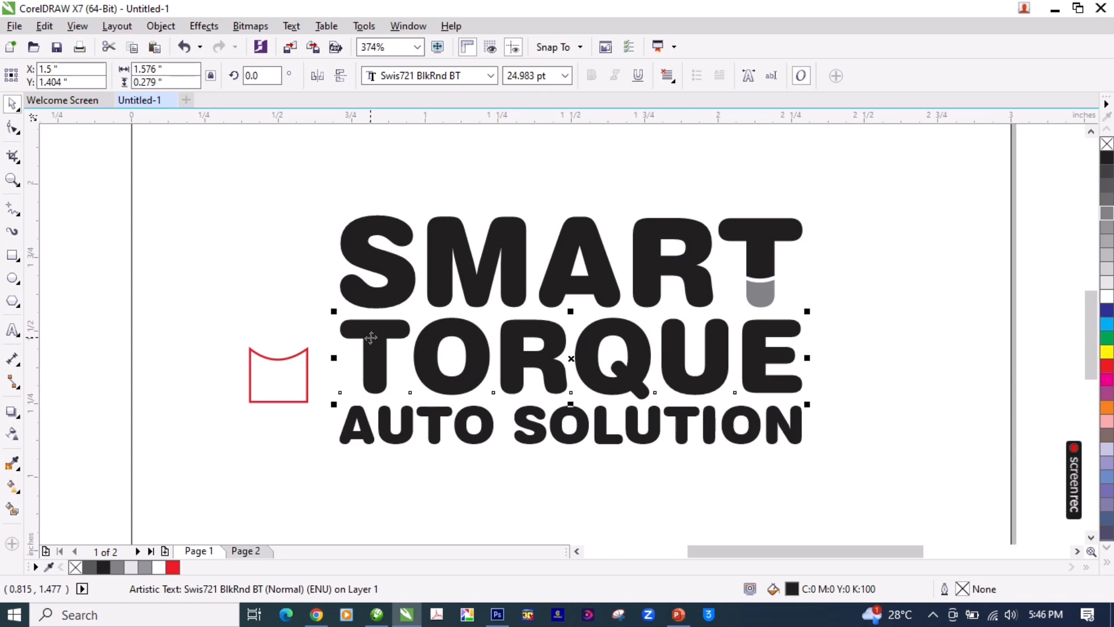
pyautogui.click(372, 337)
pyautogui.press('z')
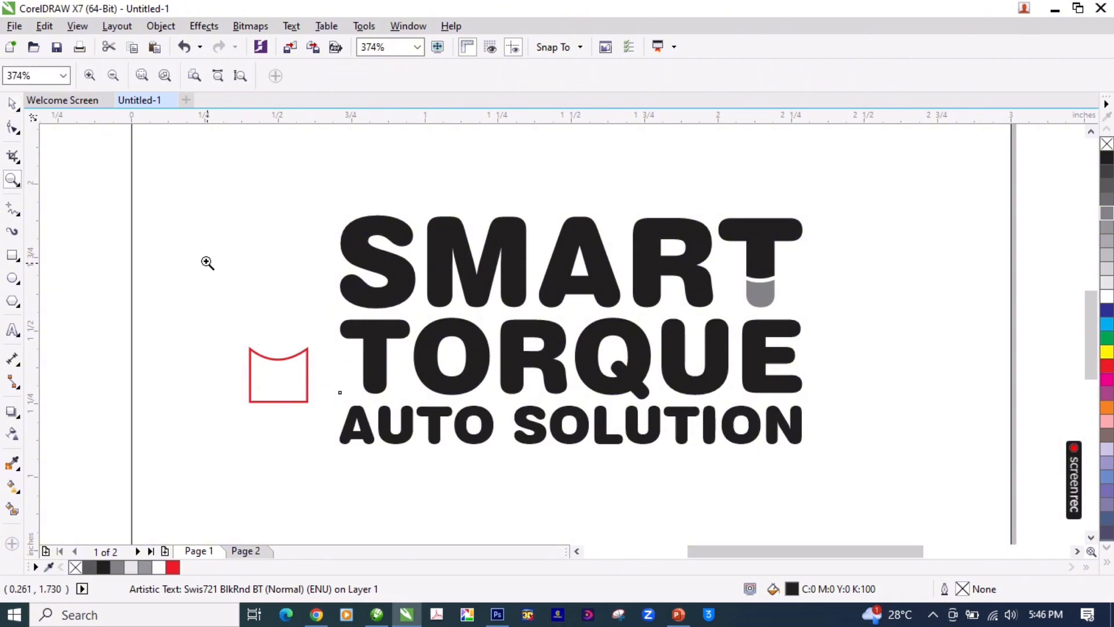
pyautogui.moveTo(204, 241); pyautogui.dragTo(956, 485)
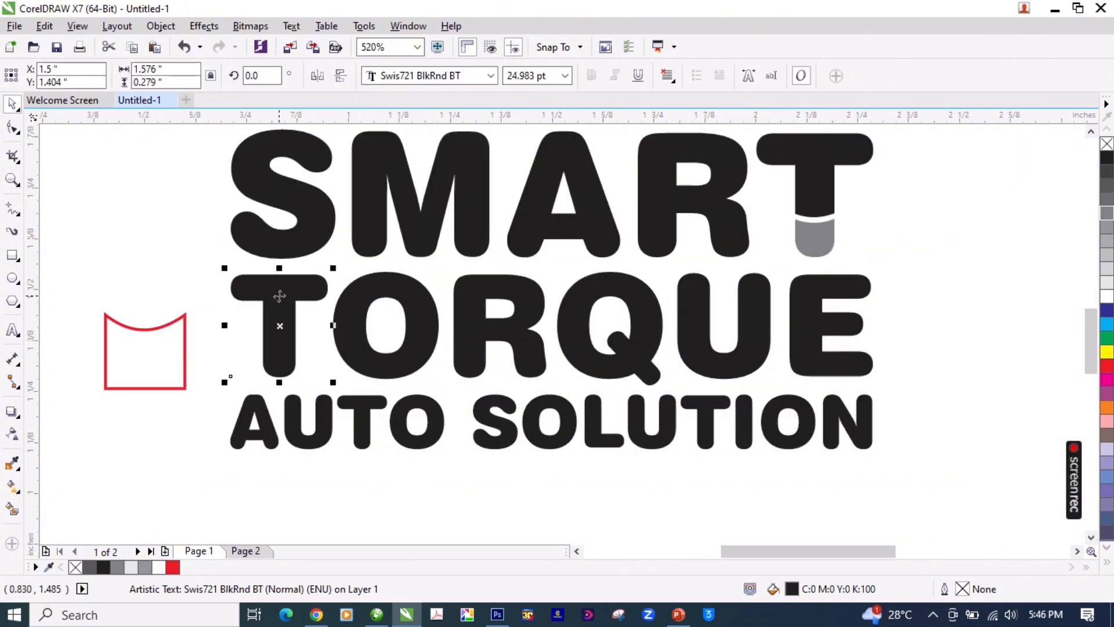
# Step: Move the red curved-top shape about 0.11 inches farther left and slightly up, away from the T of TORQUE
pyautogui.click(823, 169)
pyautogui.keyDown('shift'); pyautogui.click(817, 244); pyautogui.keyUp('shift')
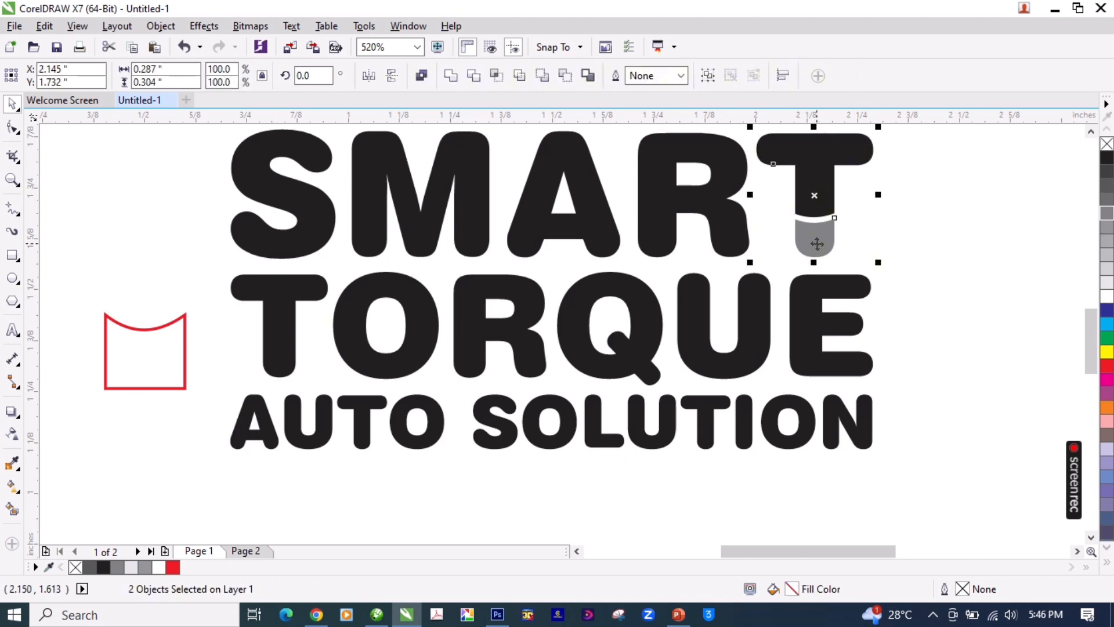
pyautogui.scroll(-1, 817, 243)
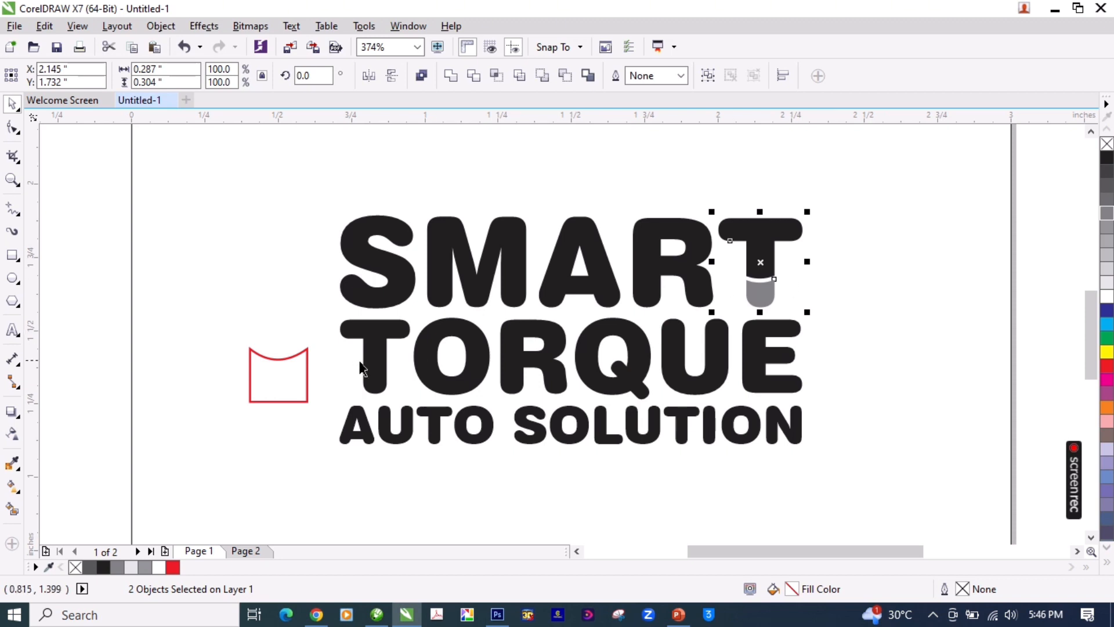
pyautogui.click(306, 356)
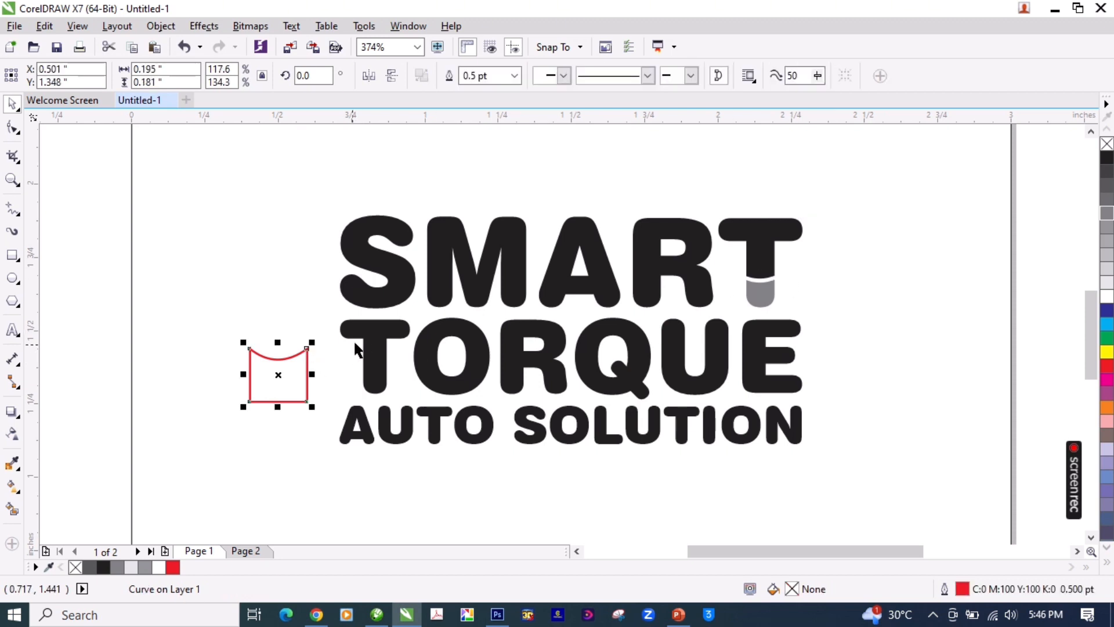
pyautogui.click(365, 336)
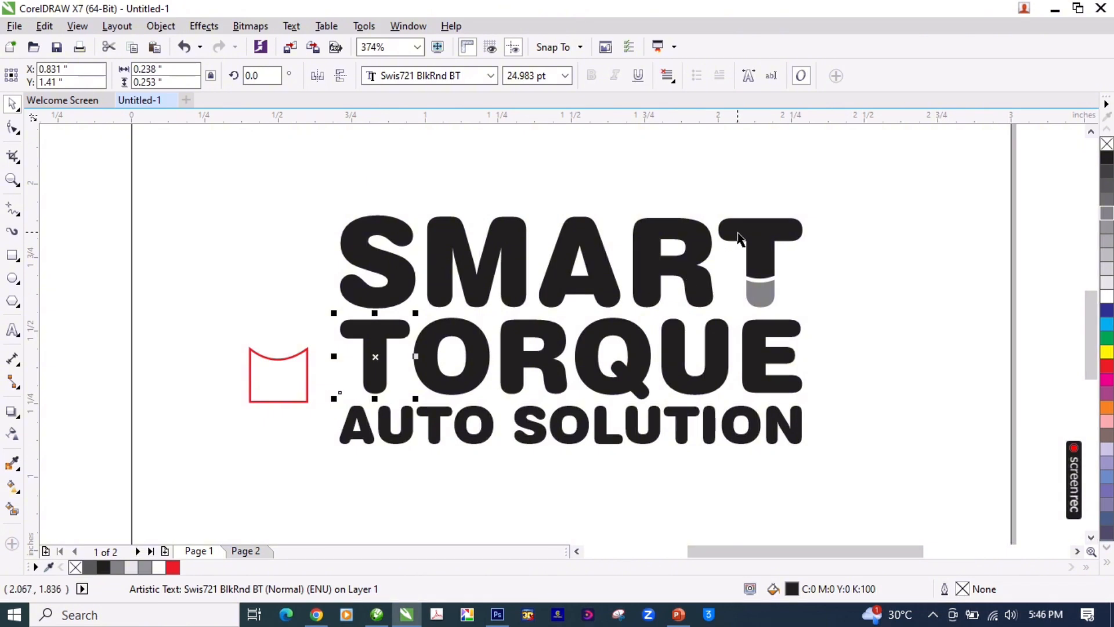
pyautogui.click(306, 352)
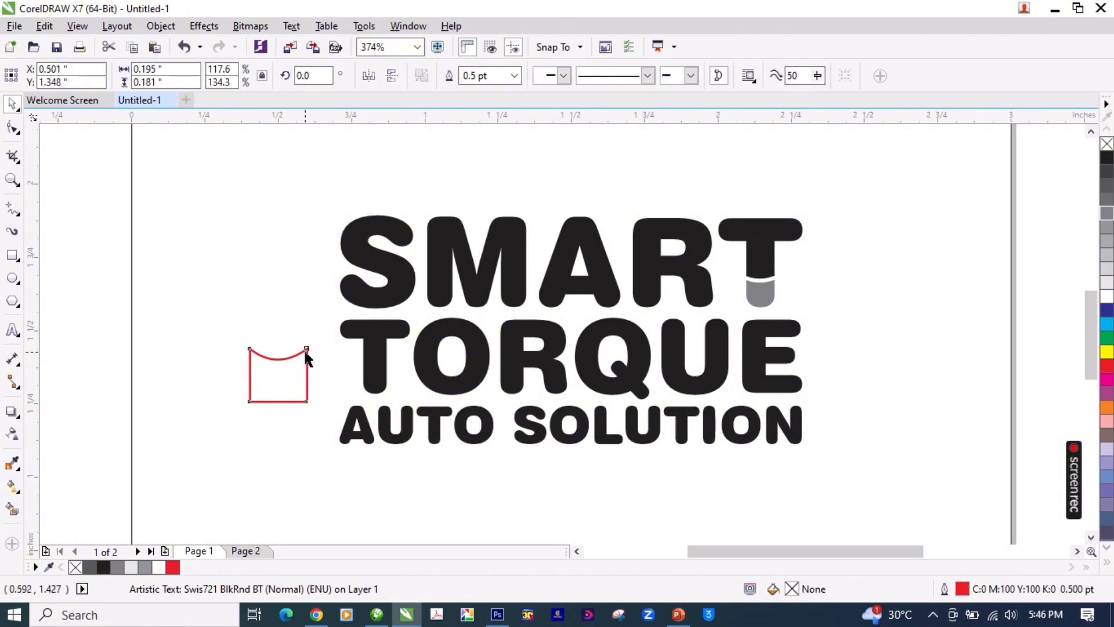
pyautogui.moveTo(305, 352); pyautogui.dragTo(273, 339)
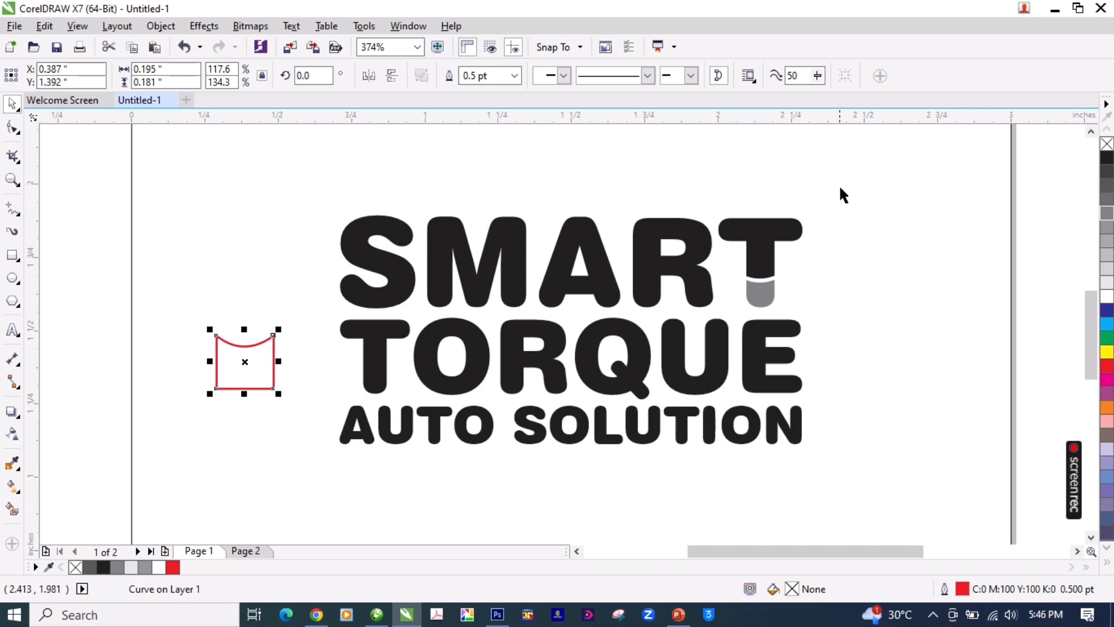
# Step: Group the black and gray pieces of the T of SMART
pyautogui.moveTo(841, 187); pyautogui.dragTo(697, 320)
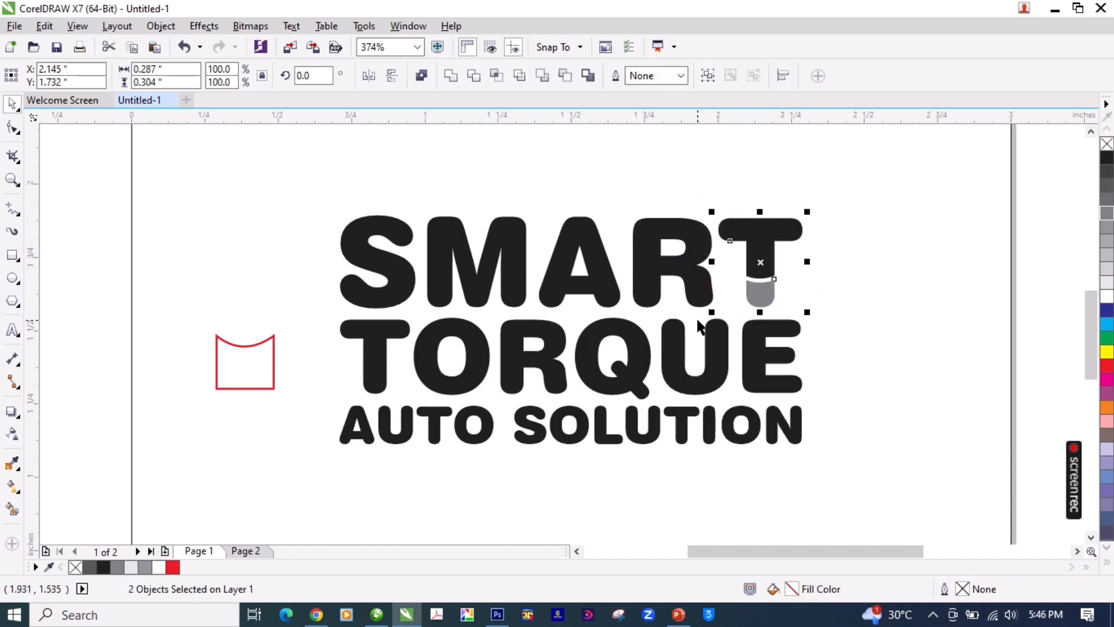
pyautogui.hotkey('ctrl', 'g')
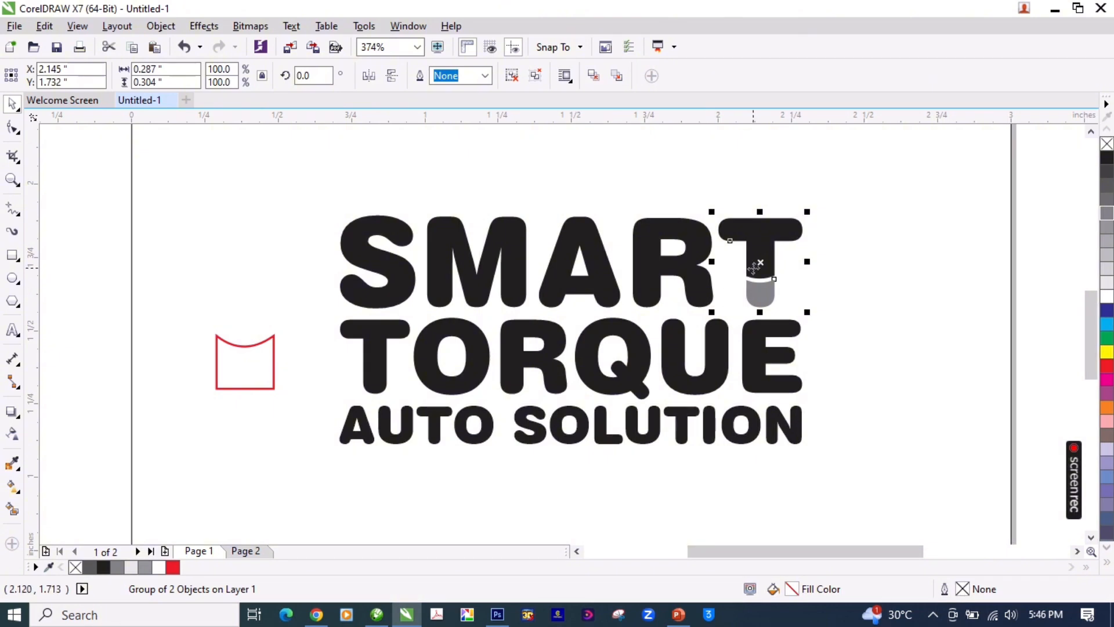
# Step: Duplicate the grouped two-tone T and place the copy just left of the word TORQUE
pyautogui.hotkey('ctrl', 'd')
pyautogui.click(519, 374)
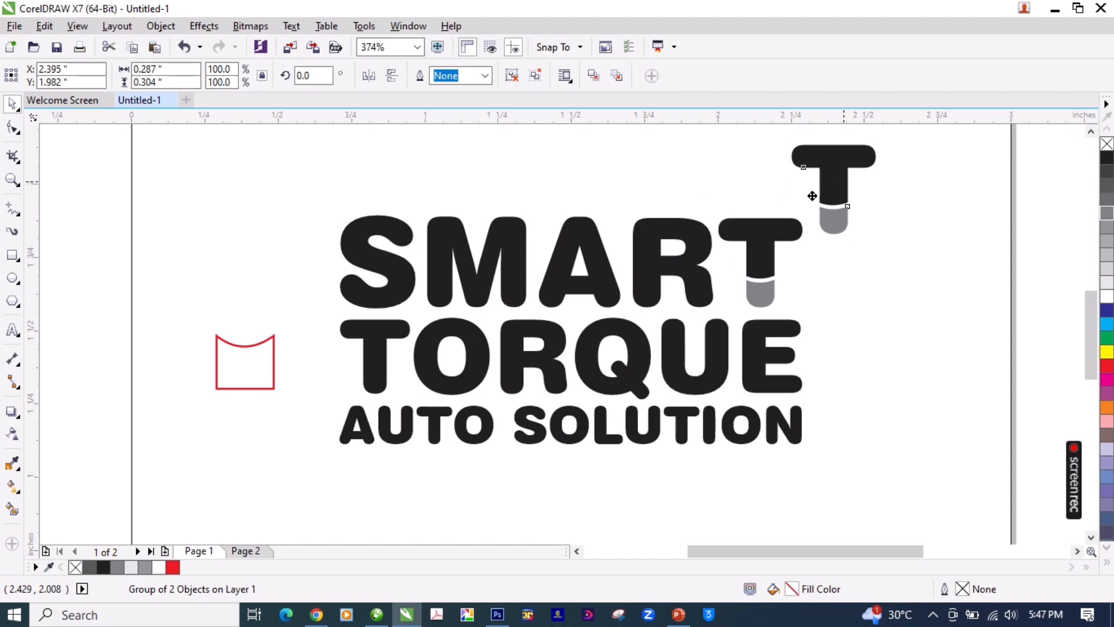
pyautogui.moveTo(845, 182); pyautogui.dragTo(297, 361)
pyautogui.press('z')
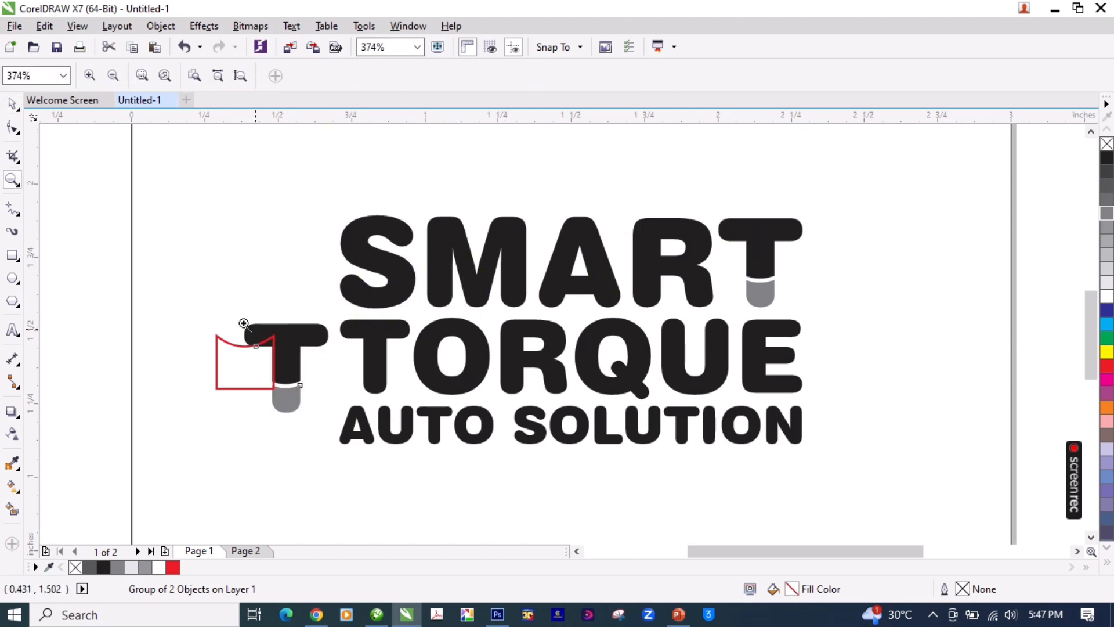
pyautogui.moveTo(144, 233); pyautogui.dragTo(753, 502)
pyautogui.press('space')
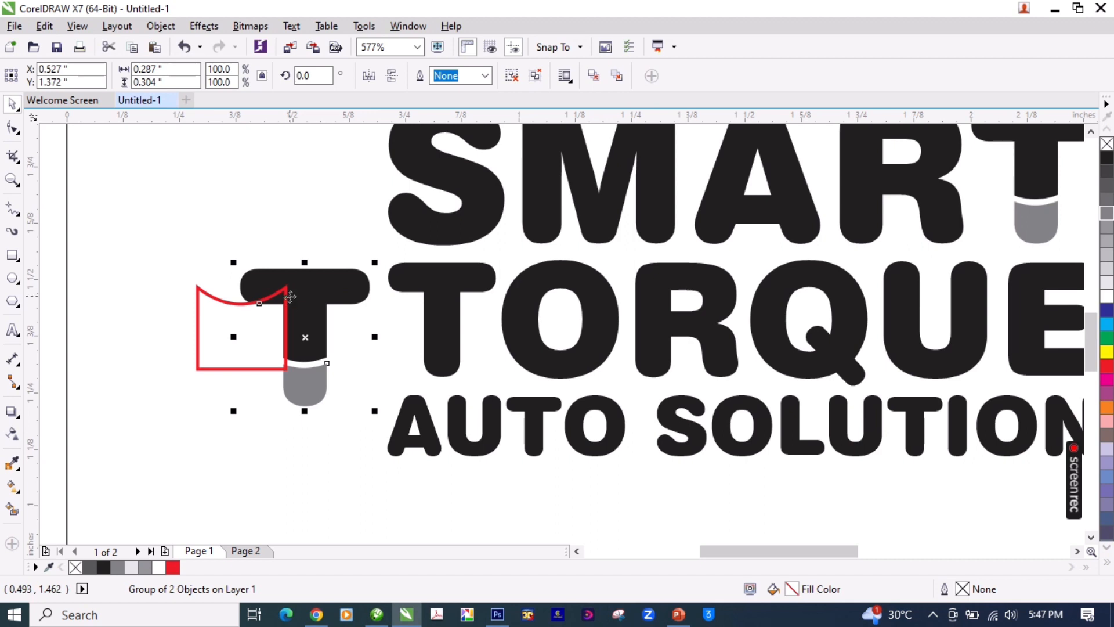
# Step: Move the red shape beyond the page's left edge and shift the duplicate T about 0.08 inches farther left from TORQUE
pyautogui.moveTo(285, 296); pyautogui.dragTo(61, 196)
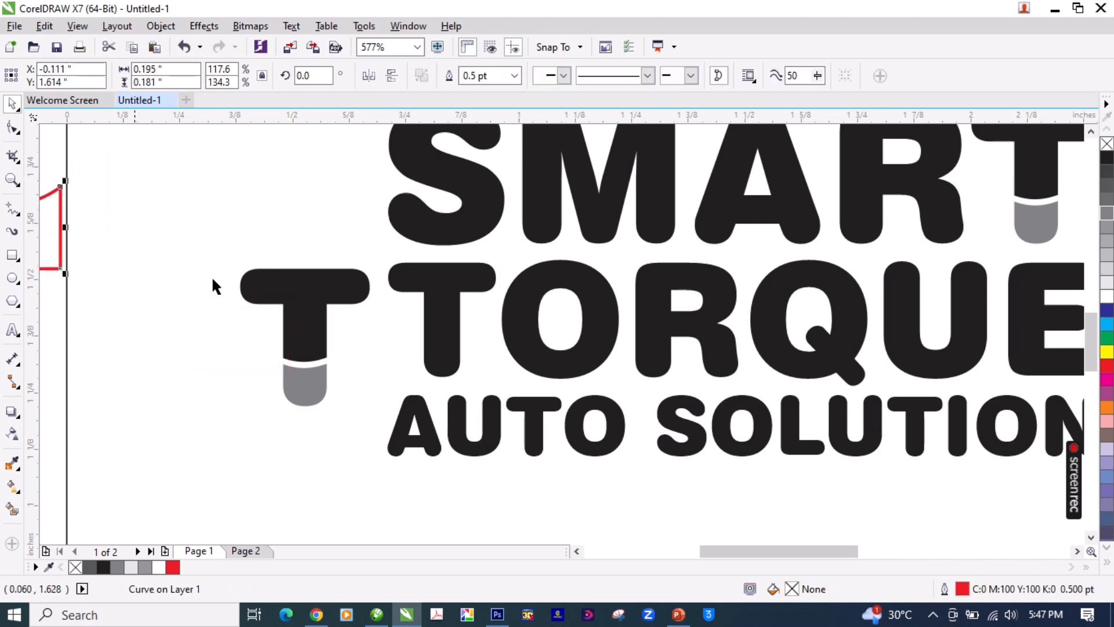
pyautogui.click(316, 290)
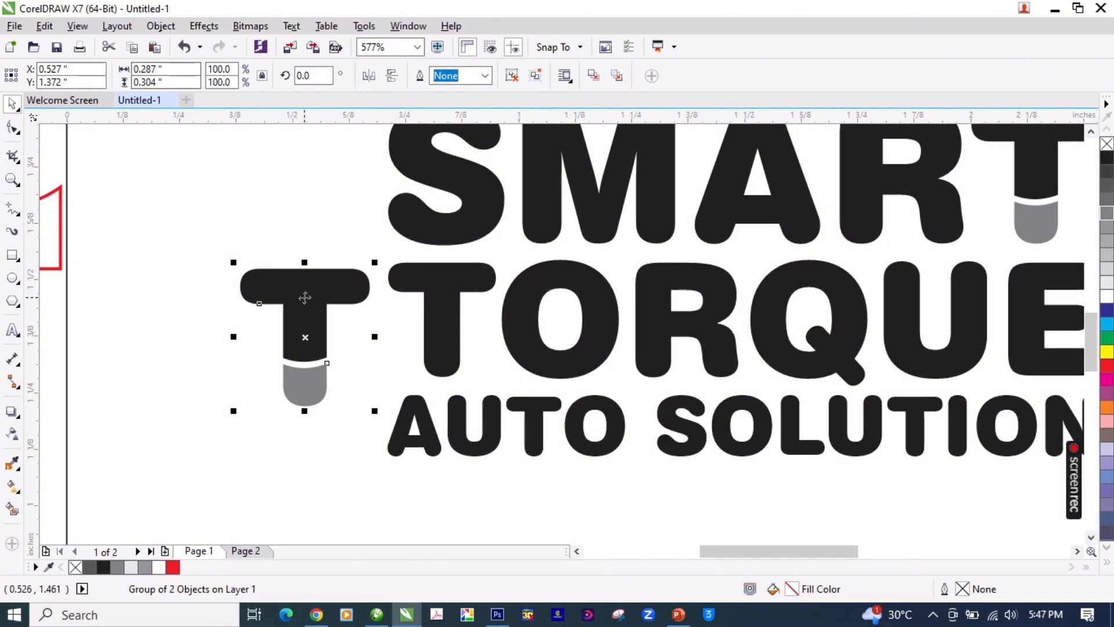
pyautogui.moveTo(305, 297); pyautogui.dragTo(270, 296)
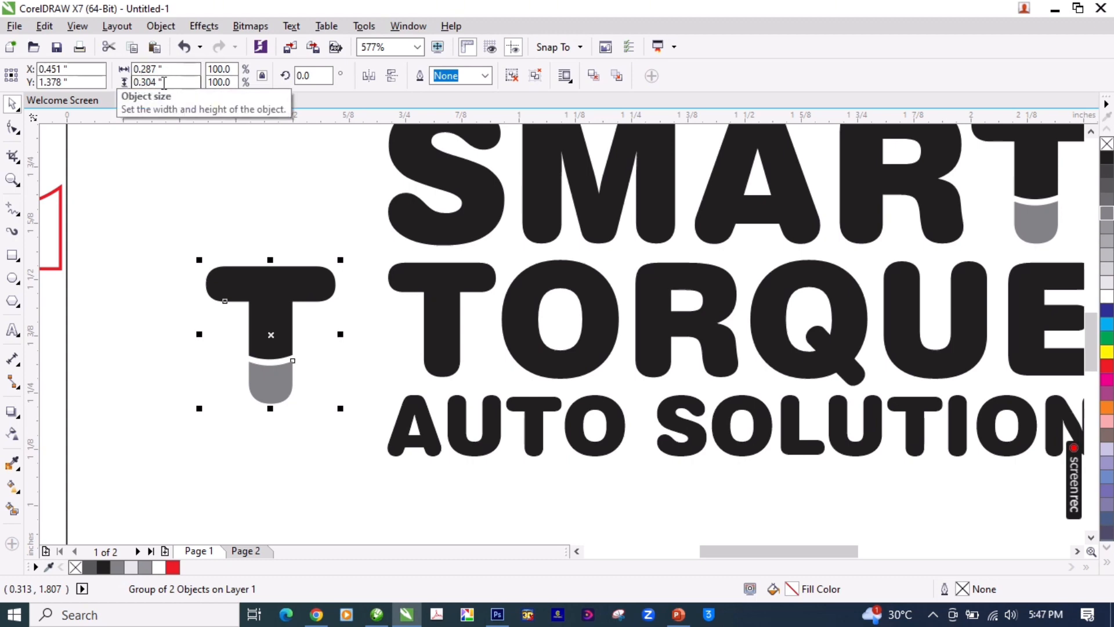
# Step: Scale the duplicate two-tone T proportionally to a width of 0.238 inches, matching the T of TORQUE
pyautogui.click(433, 292)
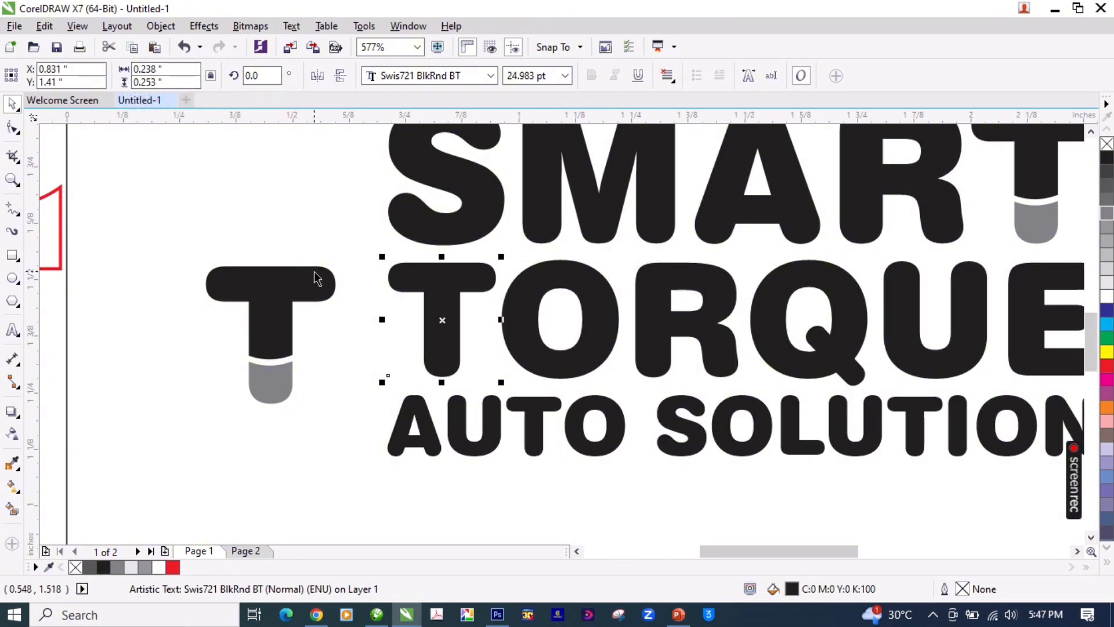
pyautogui.click(420, 281)
pyautogui.click(420, 280)
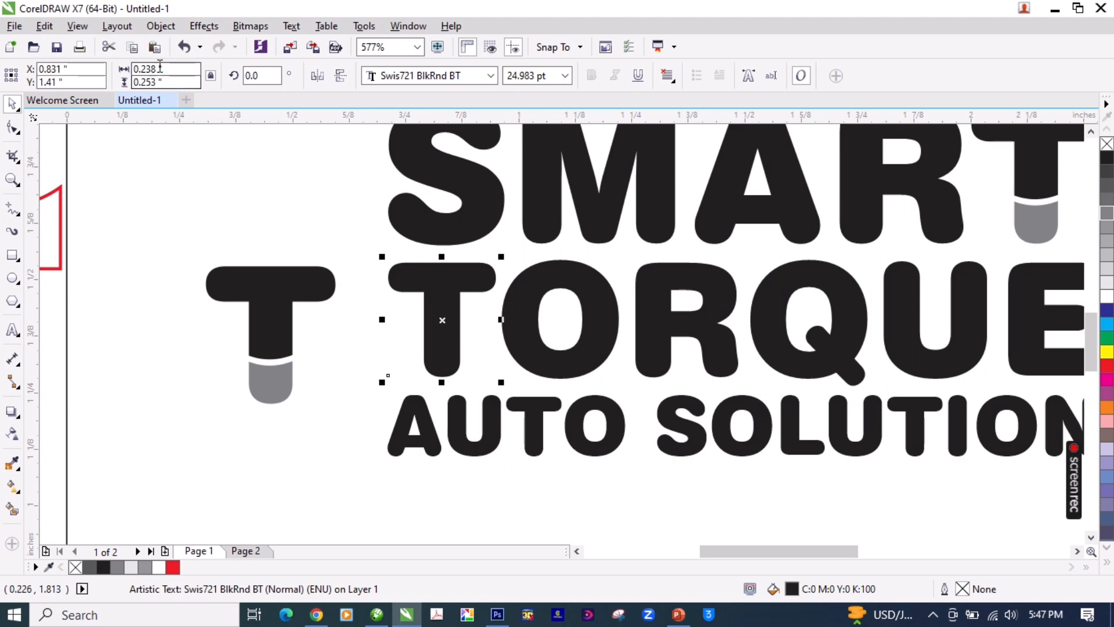
pyautogui.click(134, 69)
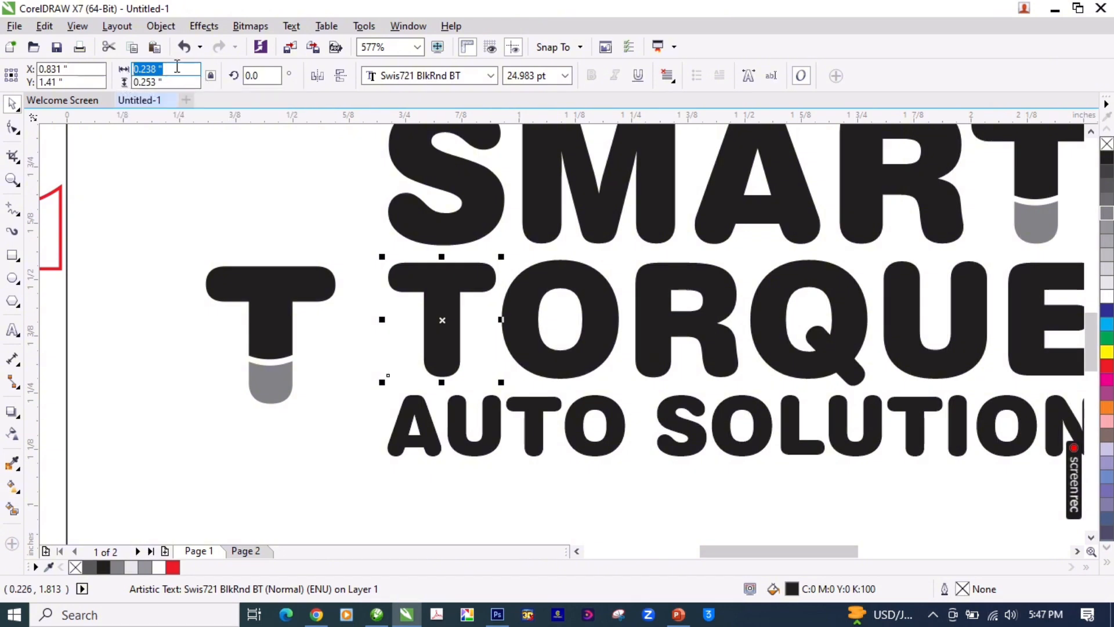
pyautogui.click(211, 77)
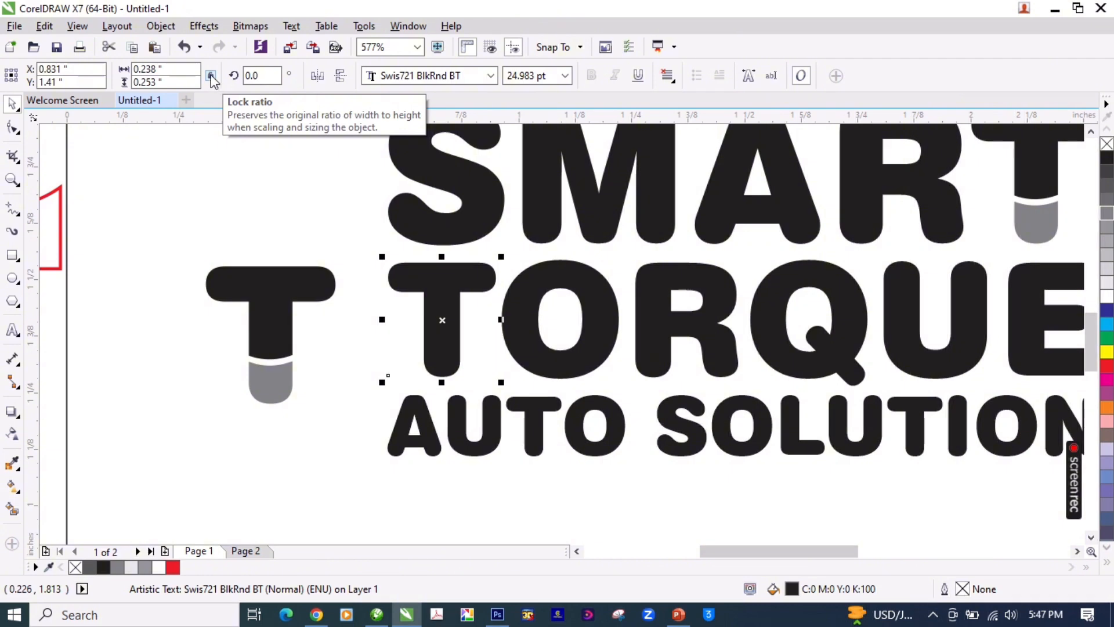
pyautogui.click(265, 286)
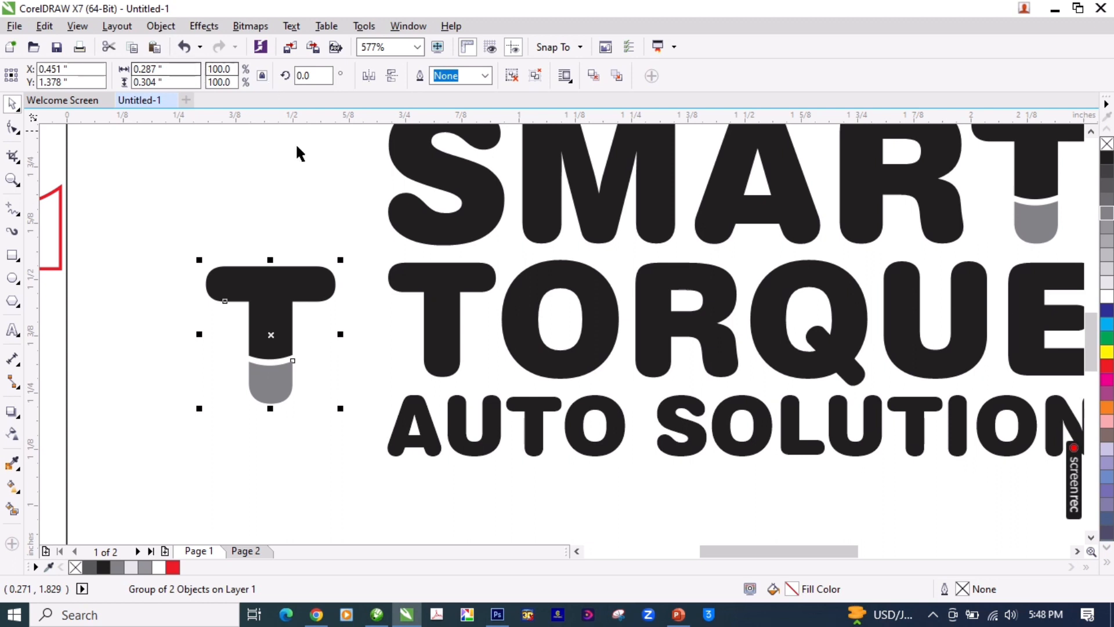
pyautogui.click(178, 73)
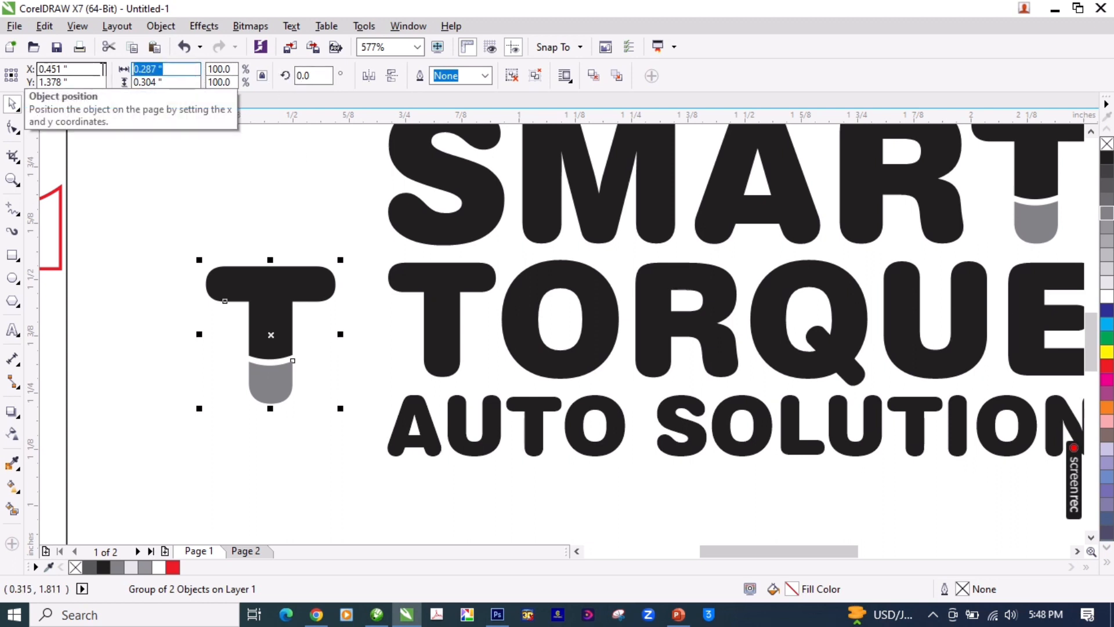
pyautogui.write('0.238')
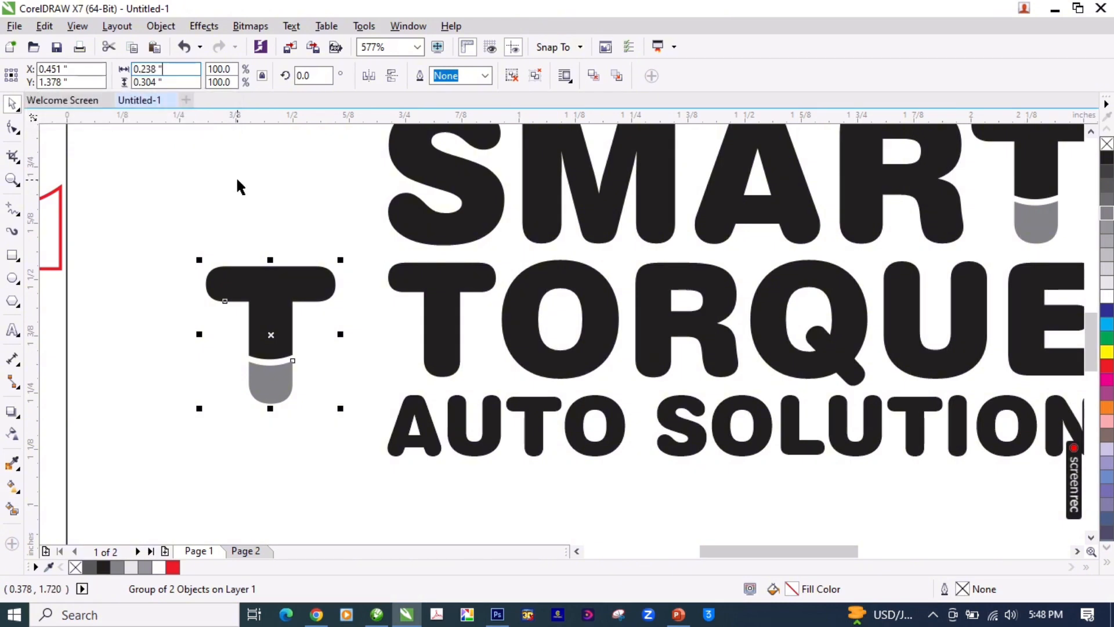
pyautogui.press('Return')
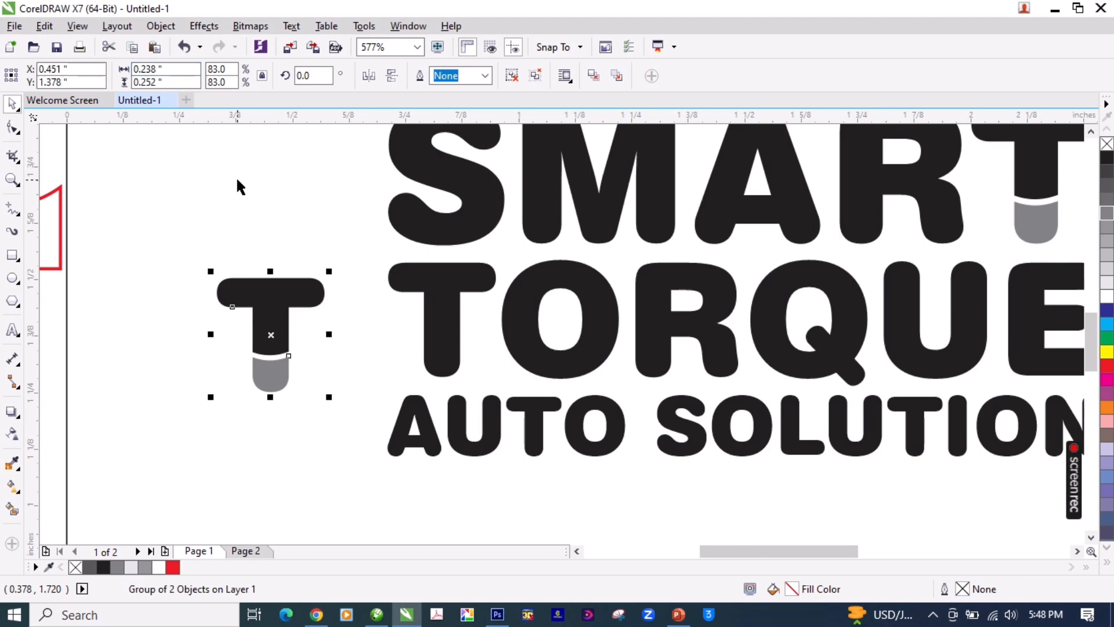
# Step: Fill the T of TORQUE with red and place the duplicate two-tone T behind it in the stacking order
pyautogui.click(426, 281)
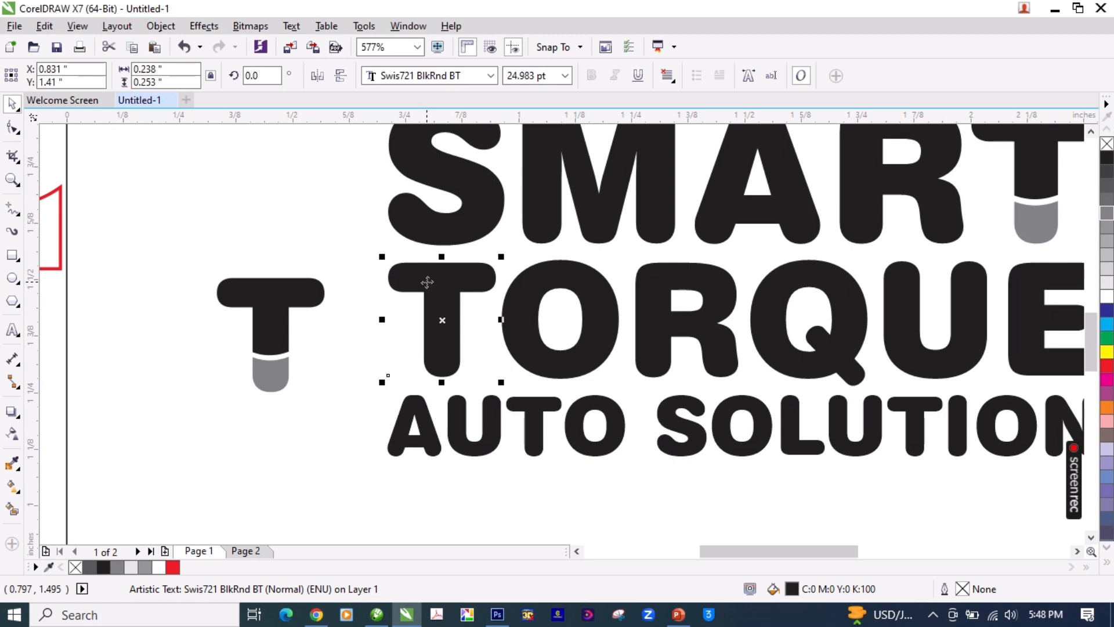
pyautogui.click(1107, 365)
pyautogui.click(273, 309)
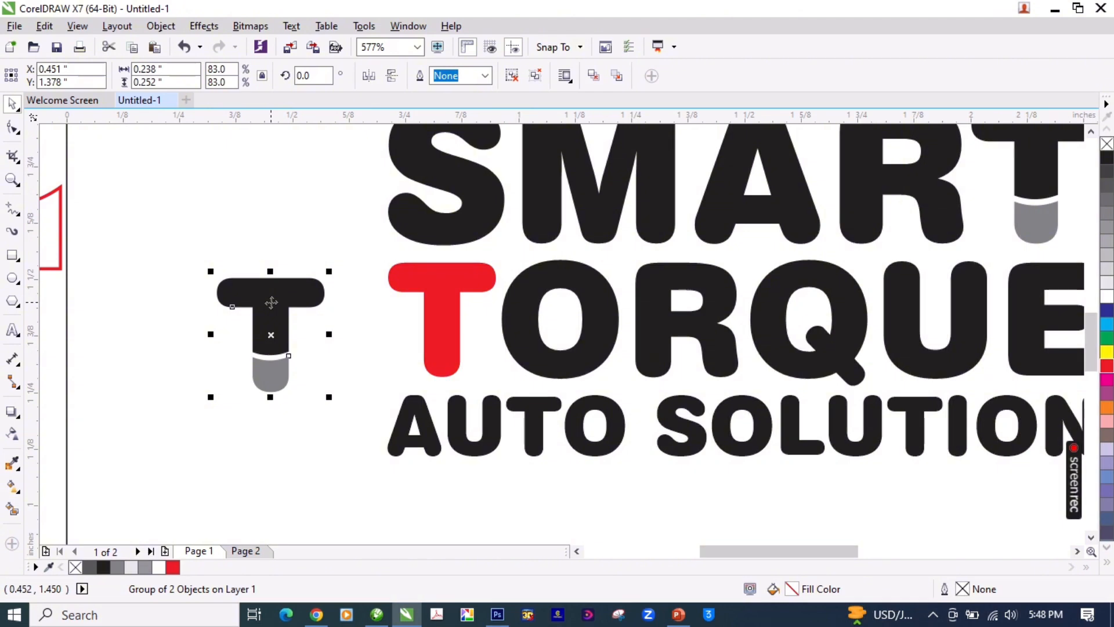
pyautogui.rightClick(271, 303)
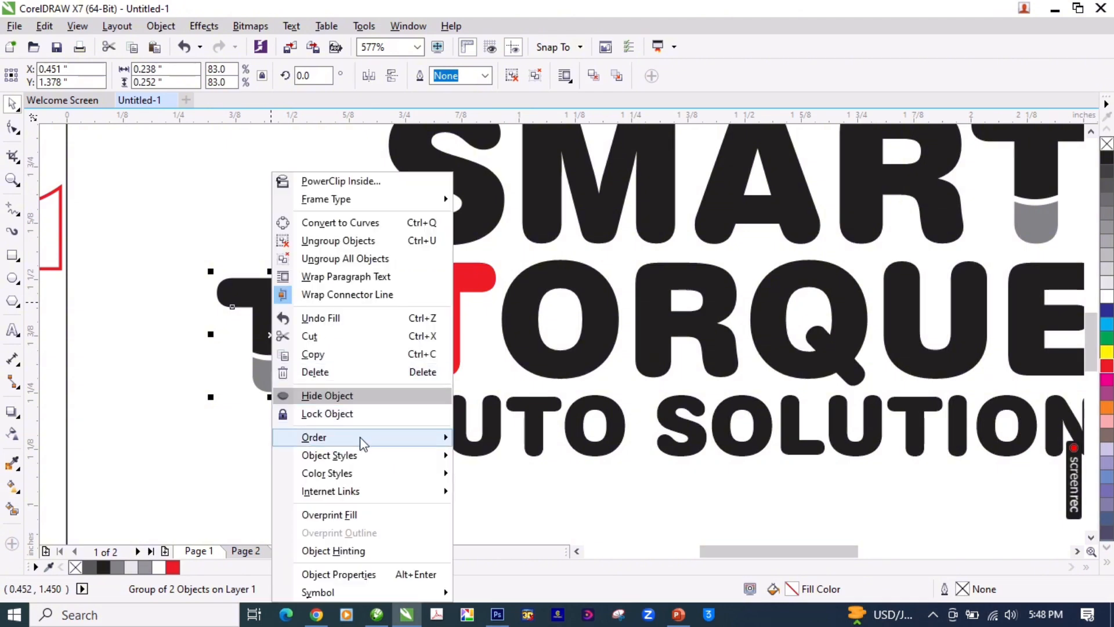
pyautogui.click(251, 294)
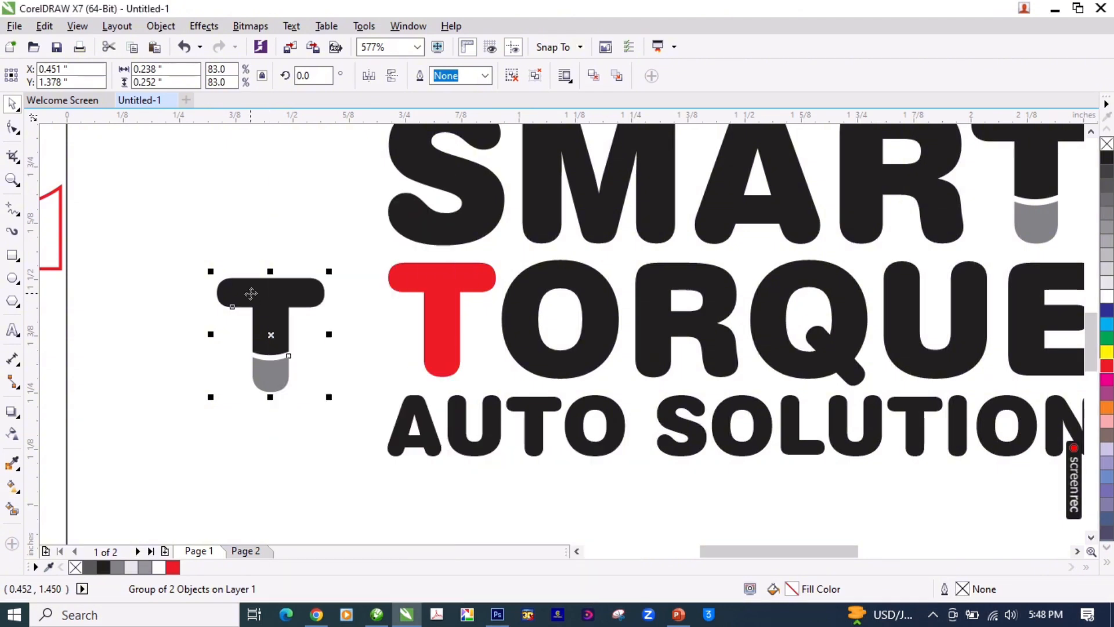
pyautogui.rightClick(251, 293)
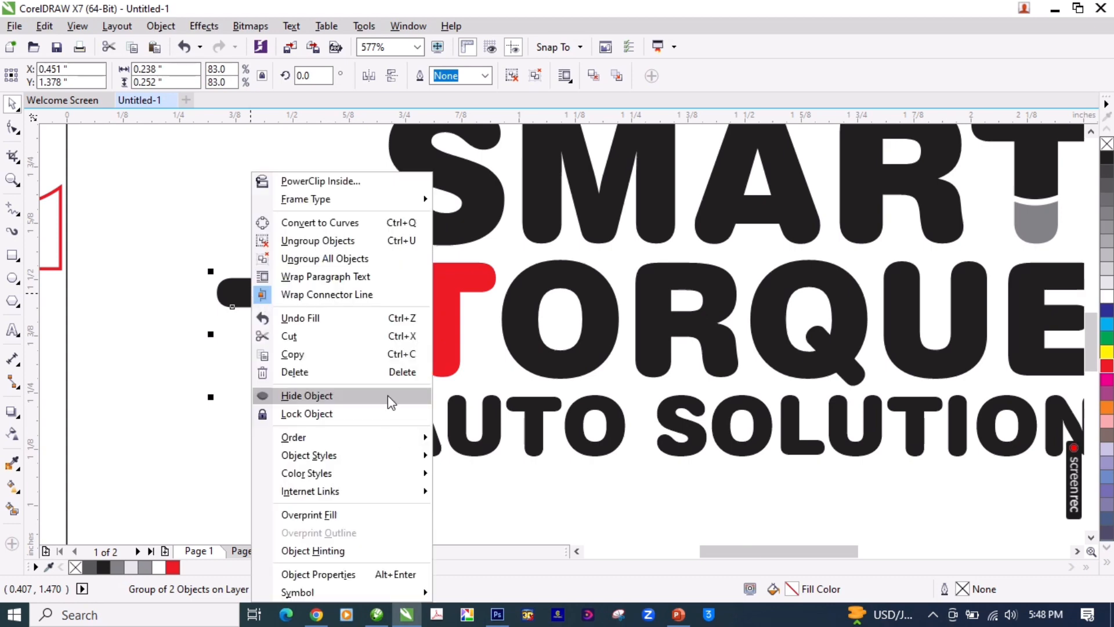
pyautogui.moveTo(390, 447)
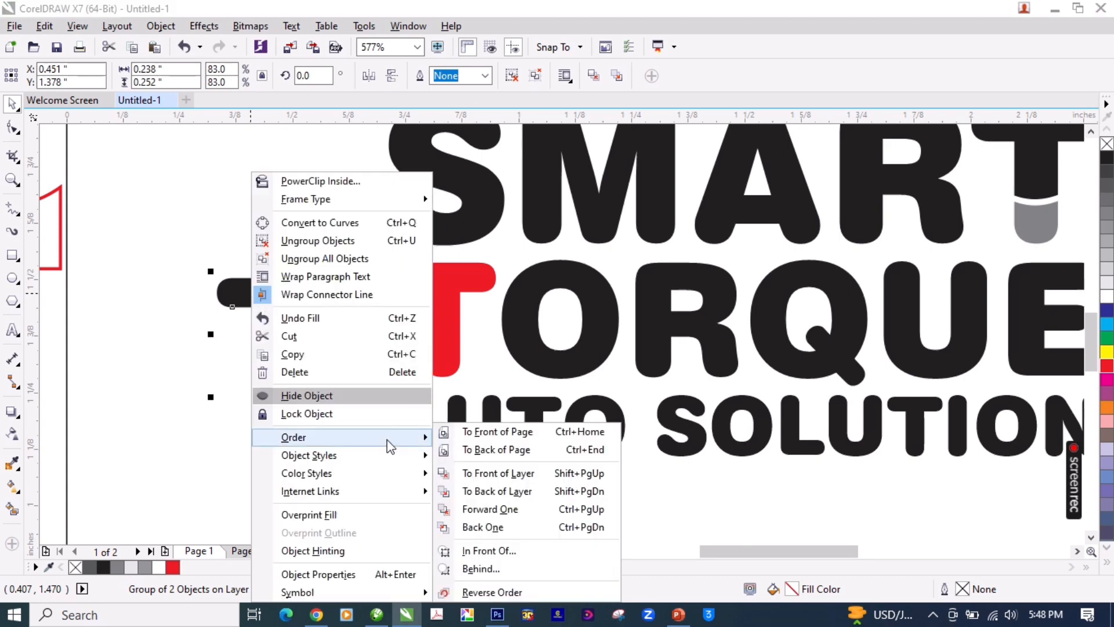
pyautogui.click(478, 569)
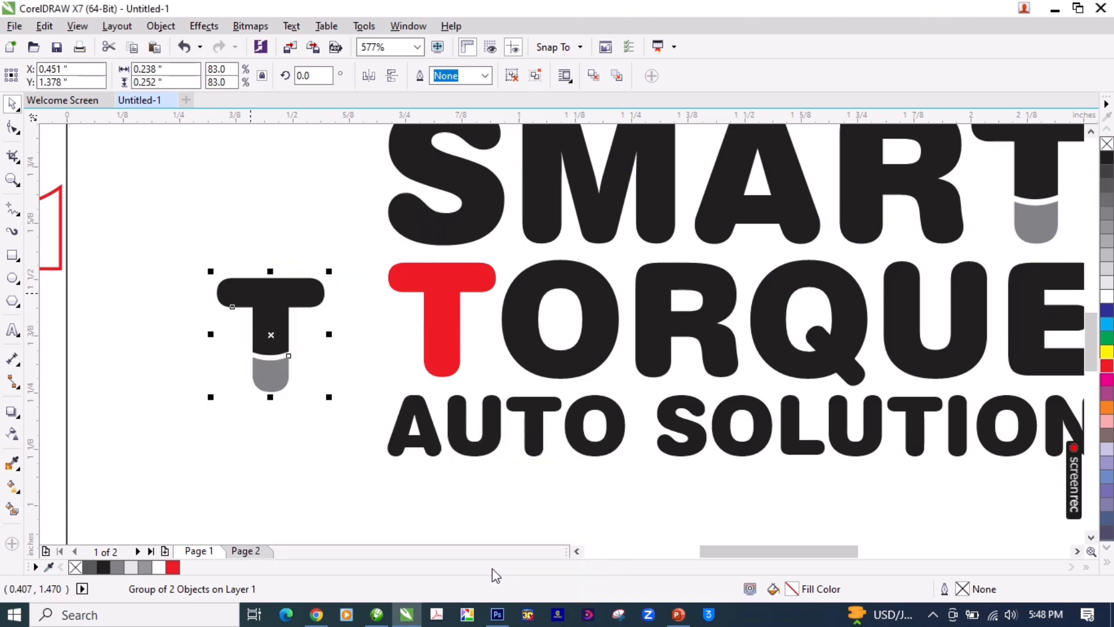
pyautogui.click(439, 281)
# Step: Align the two-tone T to the red T of TORQUE by both their horizontal and vertical centers
pyautogui.keyDown('shift'); pyautogui.click(444, 287); pyautogui.keyUp('shift')
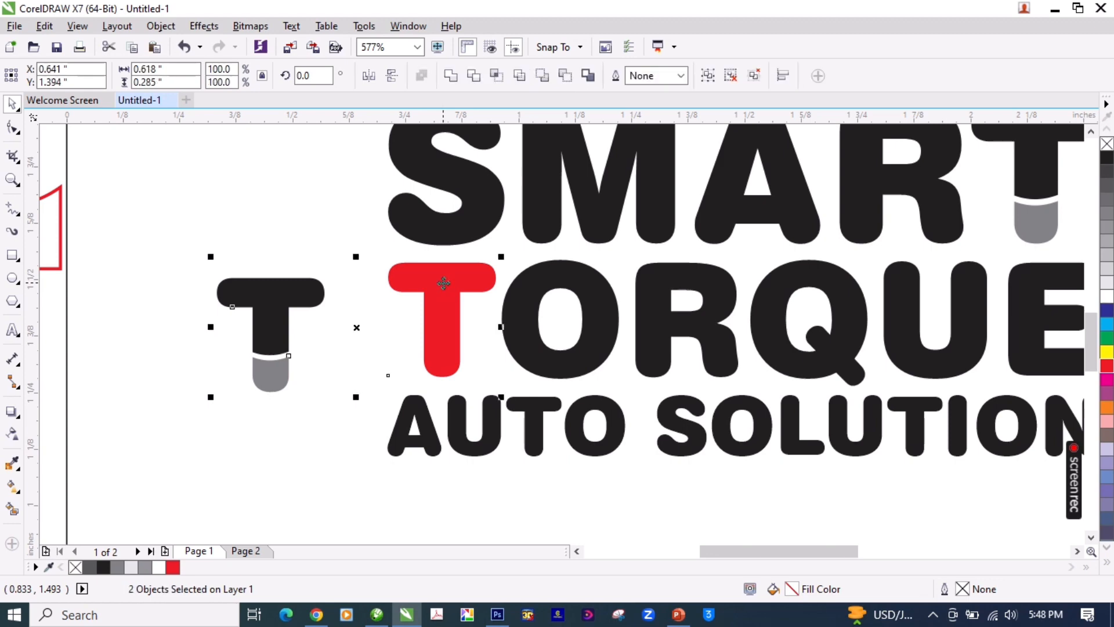
pyautogui.press('c')
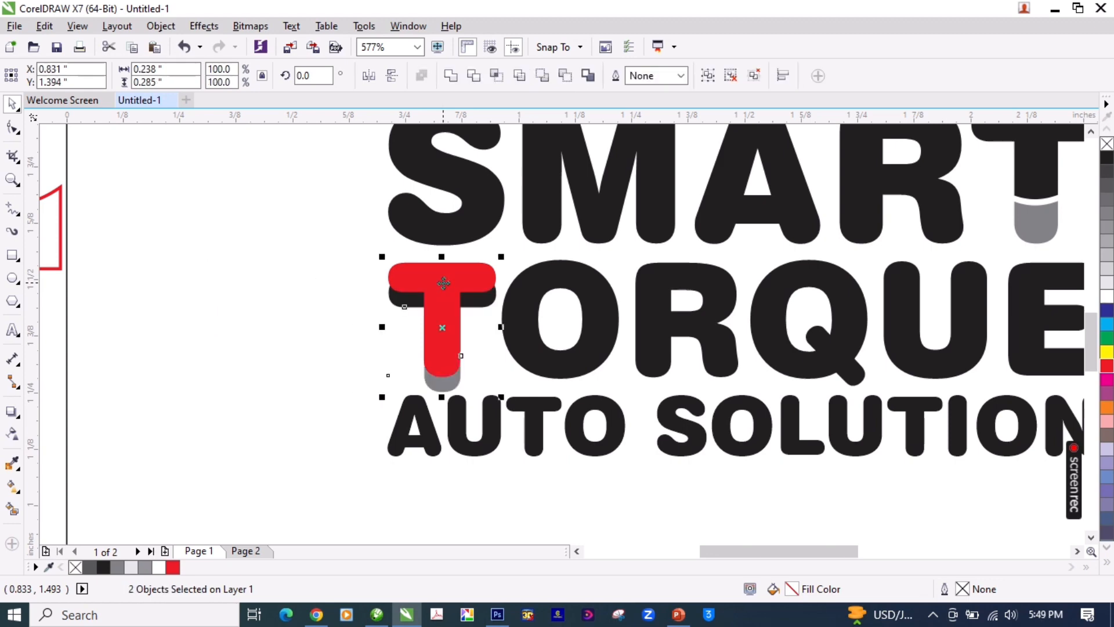
pyautogui.press('e')
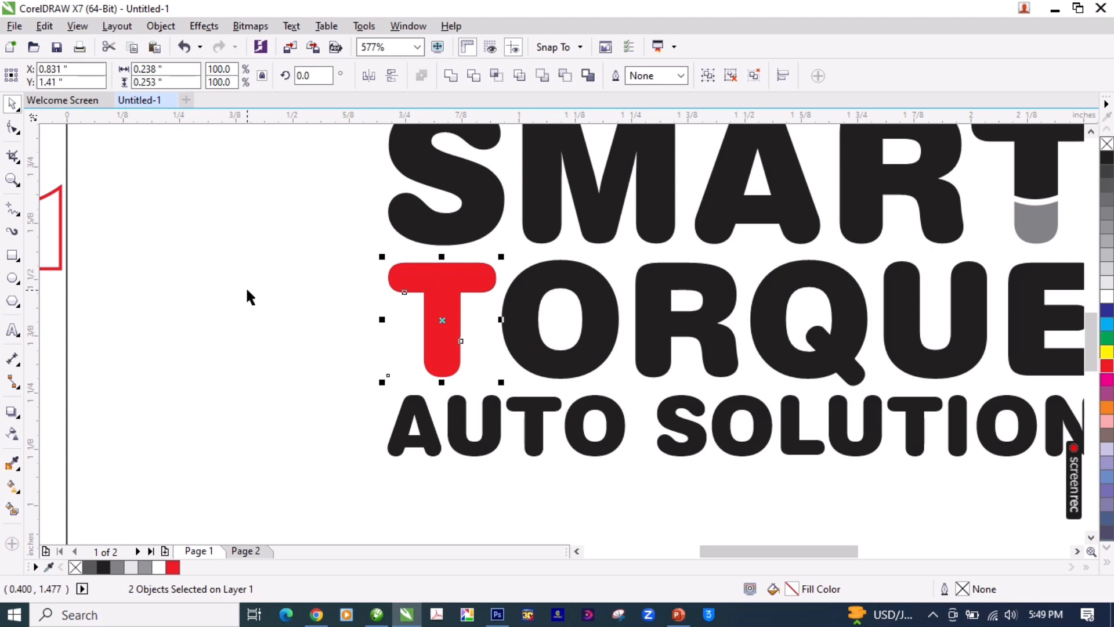
# Step: Delete the red T of TORQUE, leaving the two-tone T in its place
pyautogui.press('F6')
pyautogui.click(434, 280)
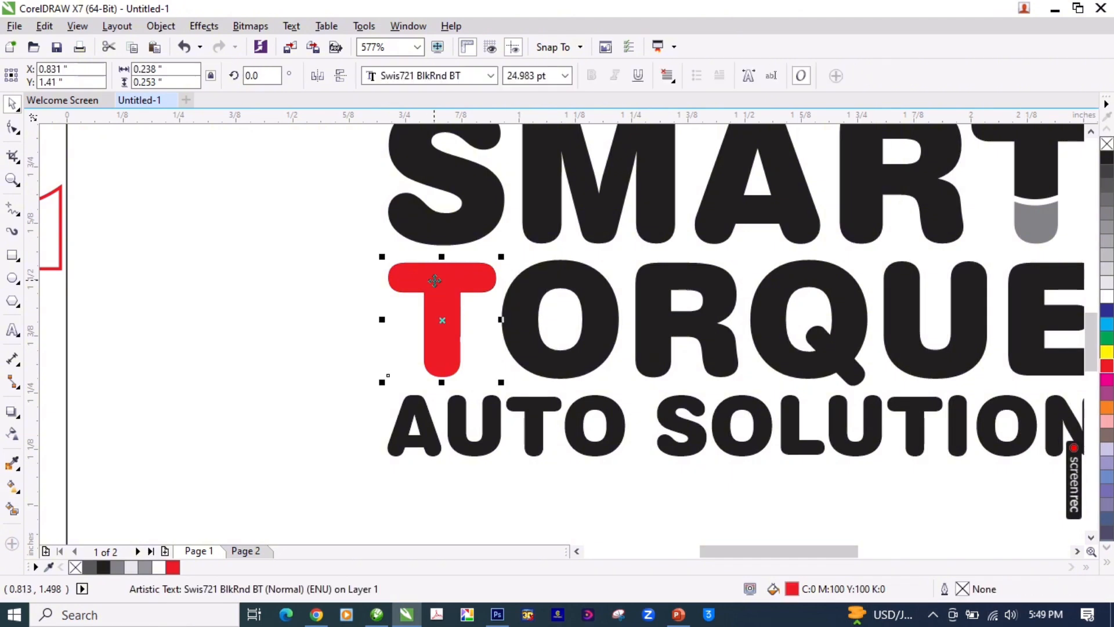
pyautogui.press('Delete')
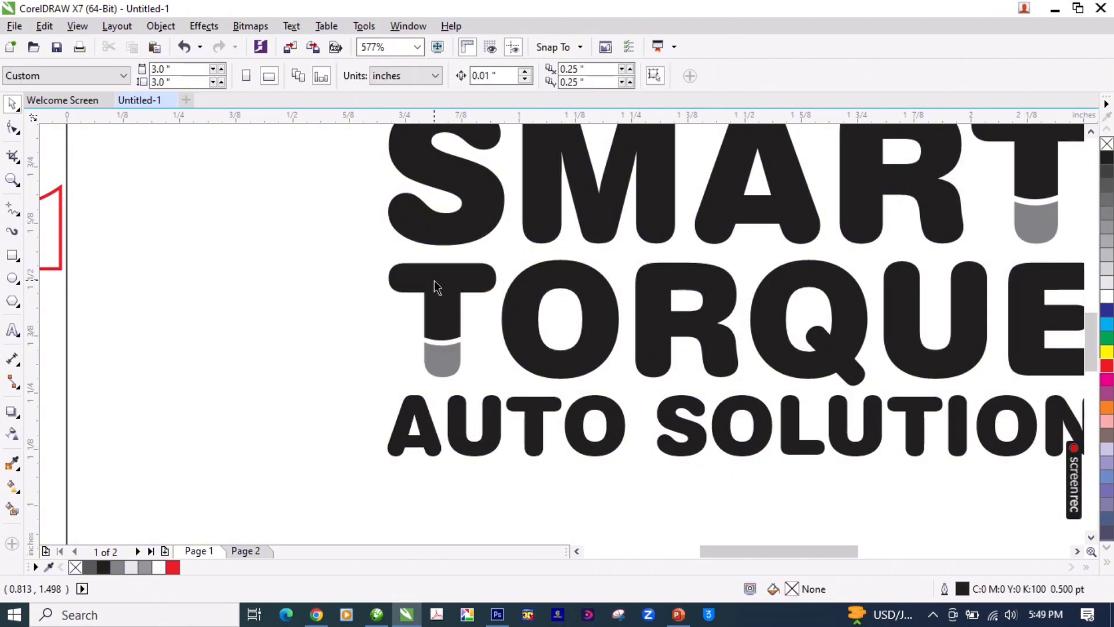
# Step: Examine the whole stacked logo and the letters S and M of SMART up close
pyautogui.press('z')
pyautogui.rightClick(434, 280)
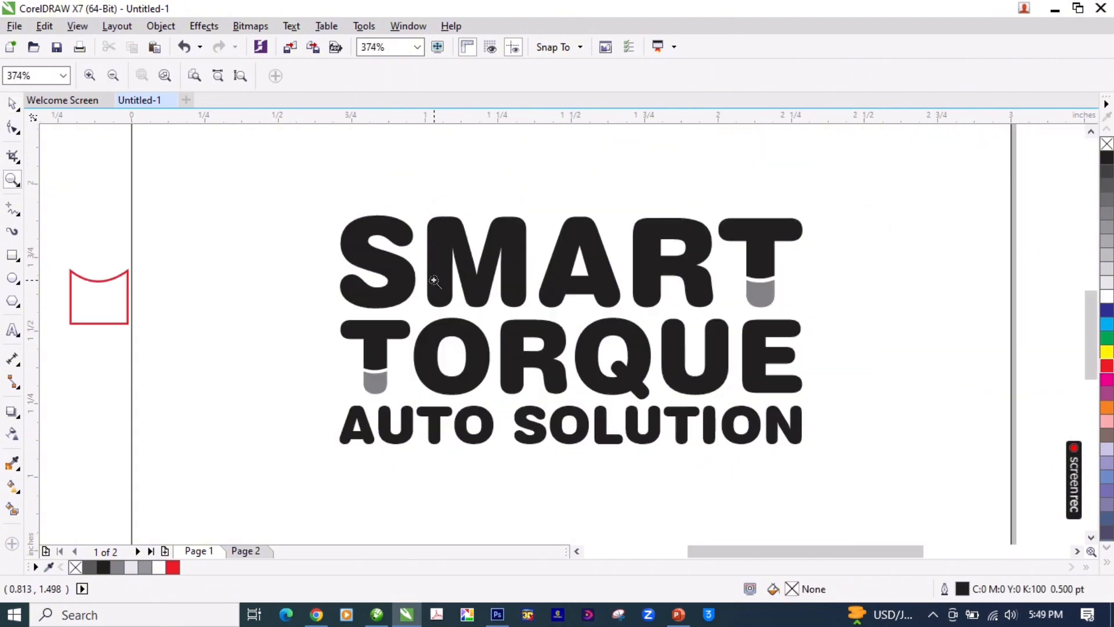
pyautogui.rightClick(434, 280)
pyautogui.moveTo(413, 259); pyautogui.dragTo(695, 427)
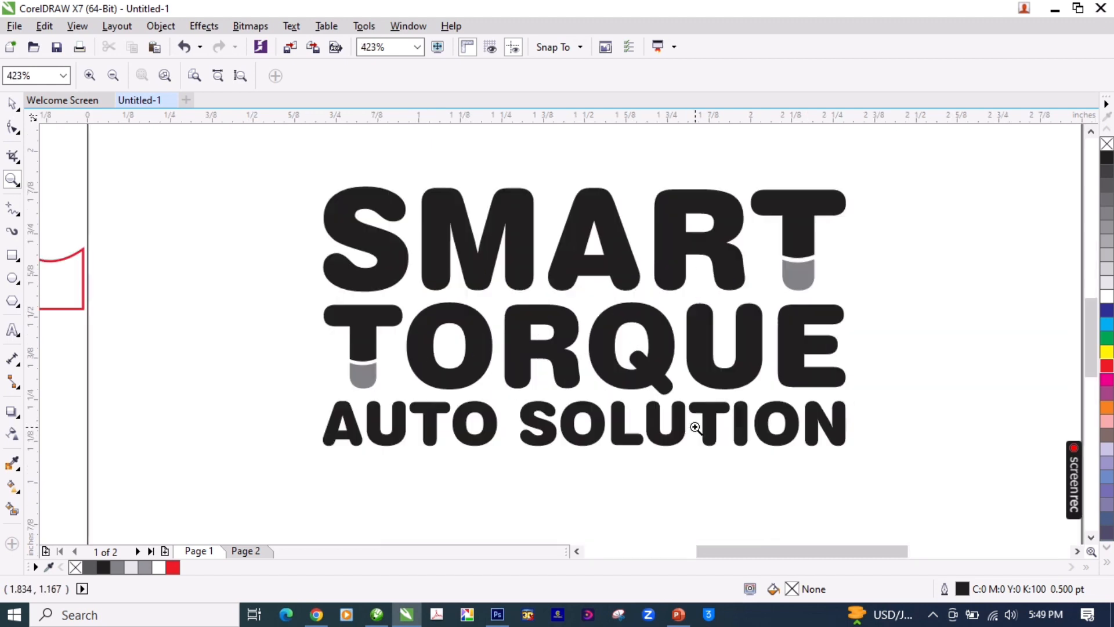
pyautogui.press('space')
pyautogui.press('F9')
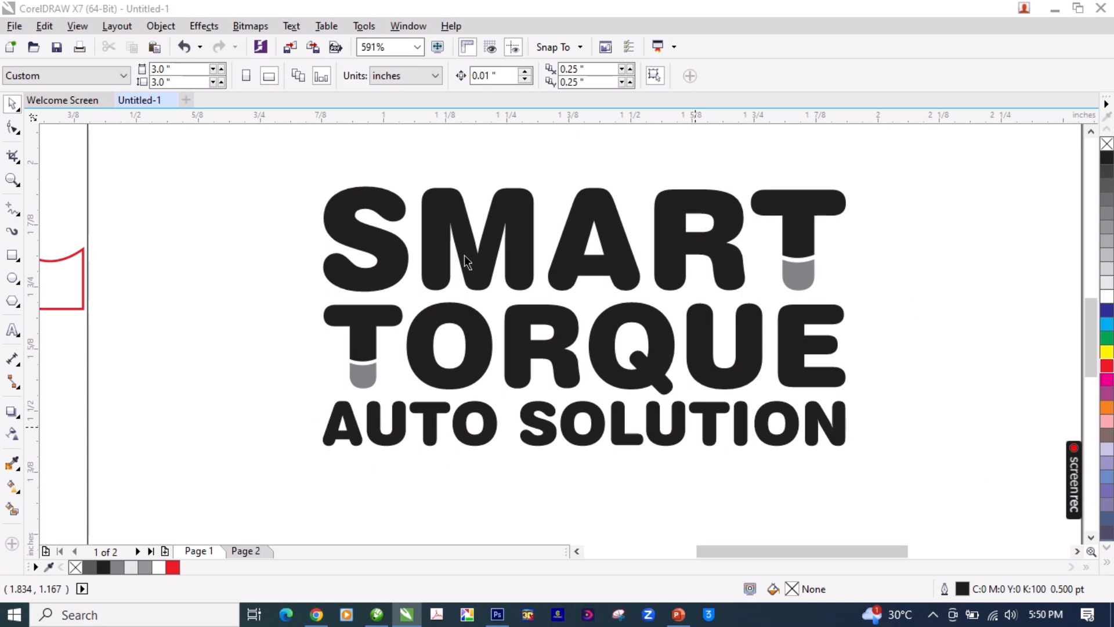
pyautogui.click(482, 285)
pyautogui.press('z')
pyautogui.hotkey('shift', 'F4')
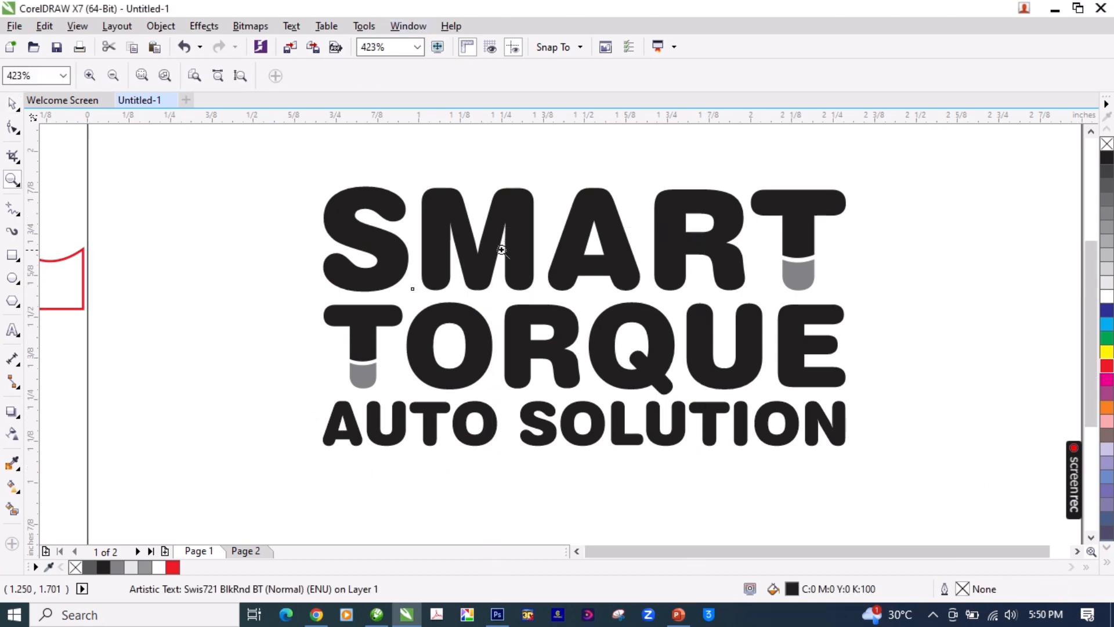
pyautogui.moveTo(422, 256); pyautogui.dragTo(510, 331)
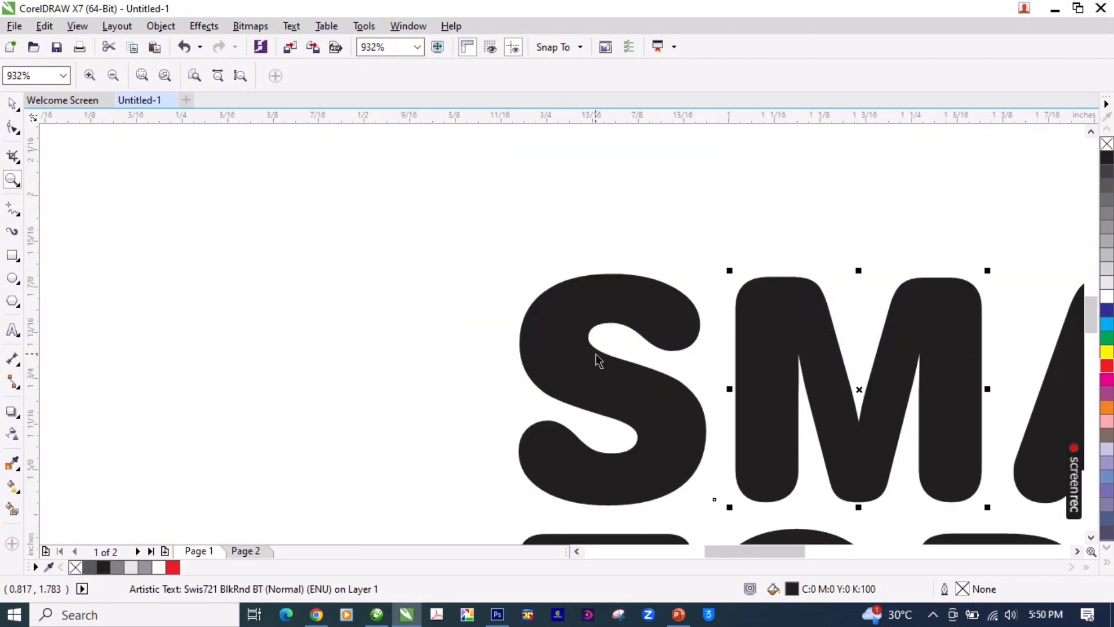
pyautogui.hotkey('shift', 'F4')
# Step: Move the red curved-top shape from beyond the page's left edge to just above the S of SMART
pyautogui.press('space')
pyautogui.moveTo(357, 307); pyautogui.dragTo(499, 257)
pyautogui.press('z')
pyautogui.moveTo(431, 245); pyautogui.dragTo(550, 342)
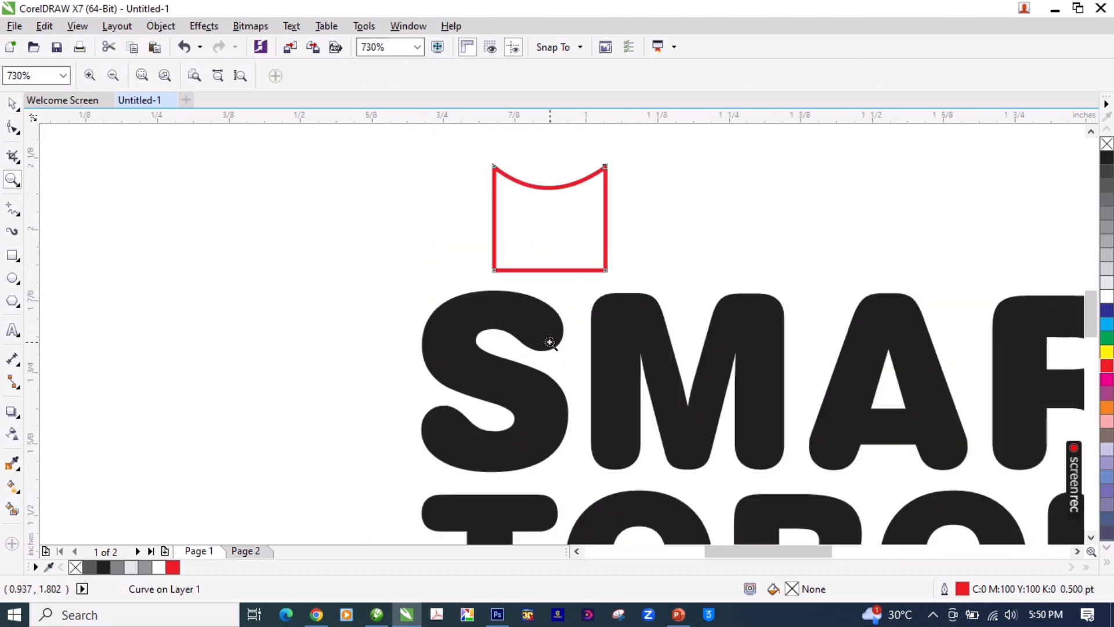
# Step: Rotate the red shape to about 254.9° and place it over the lower-left end of the S of SMART
pyautogui.press('space')
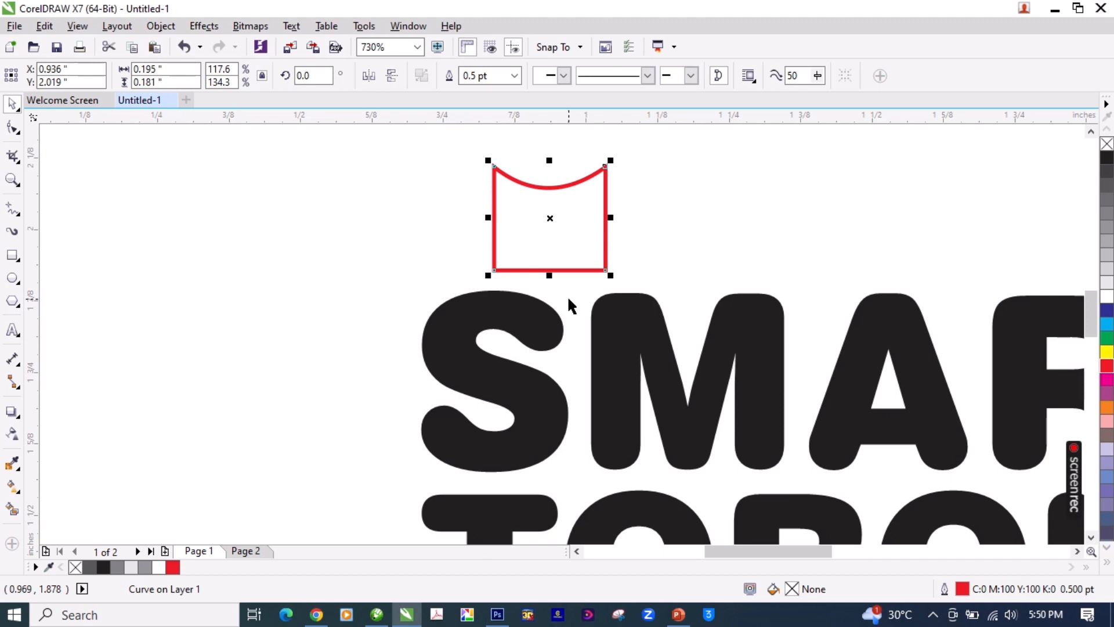
pyautogui.moveTo(604, 170); pyautogui.dragTo(304, 476)
pyautogui.click(326, 350)
pyautogui.moveTo(306, 401); pyautogui.dragTo(465, 427)
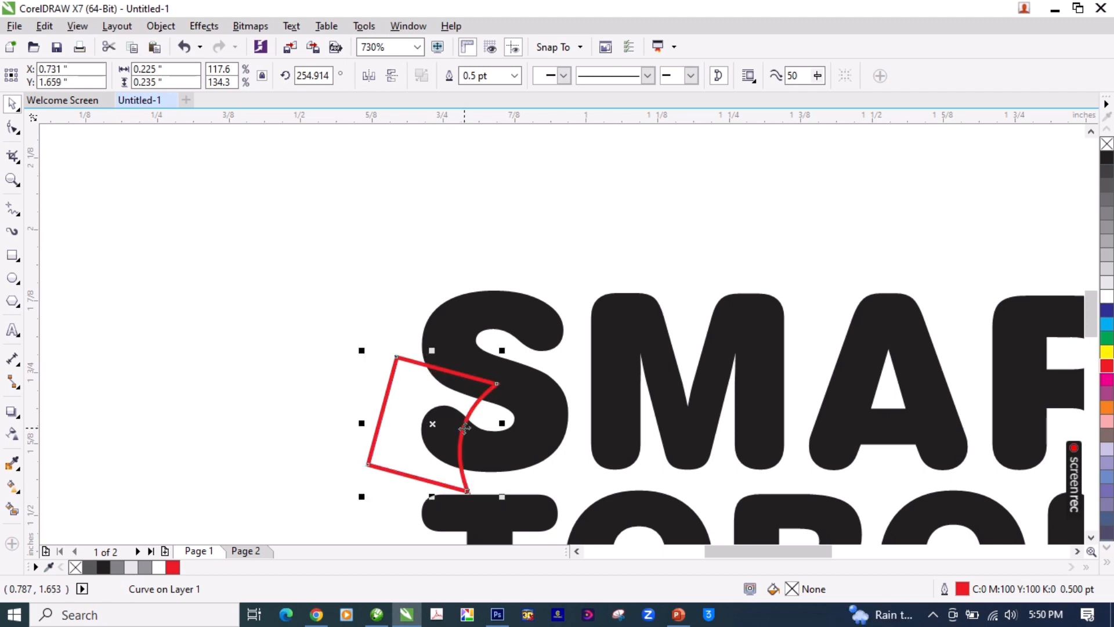
# Step: Reshape the red outline's upper and lower-right corner nodes so it encloses only the lower-left end of the S
pyautogui.press('F10')
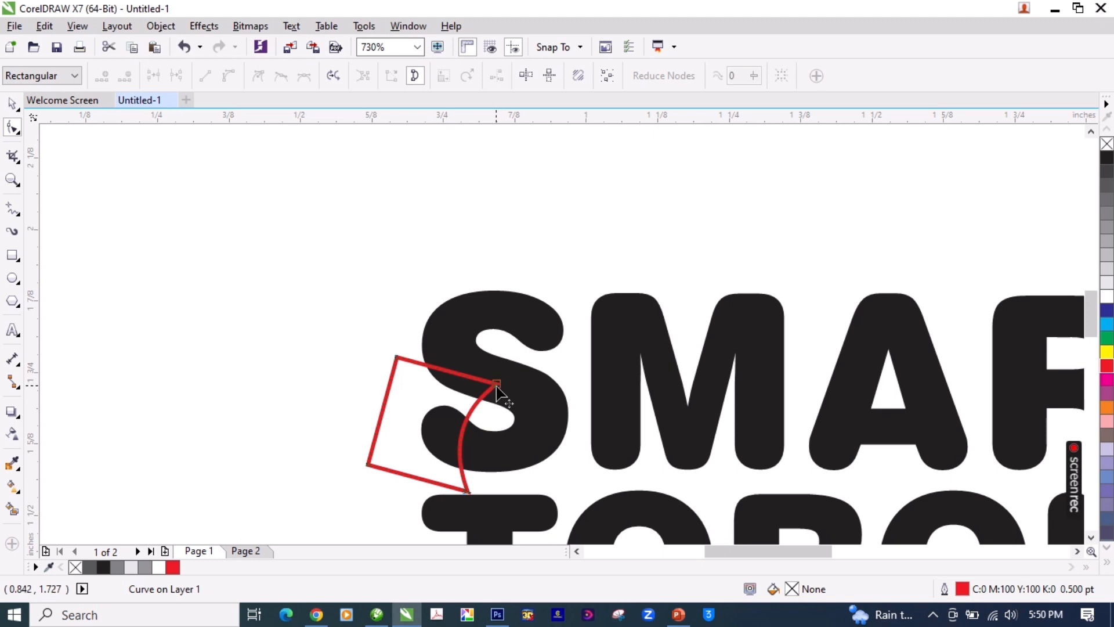
pyautogui.moveTo(395, 358); pyautogui.dragTo(388, 400)
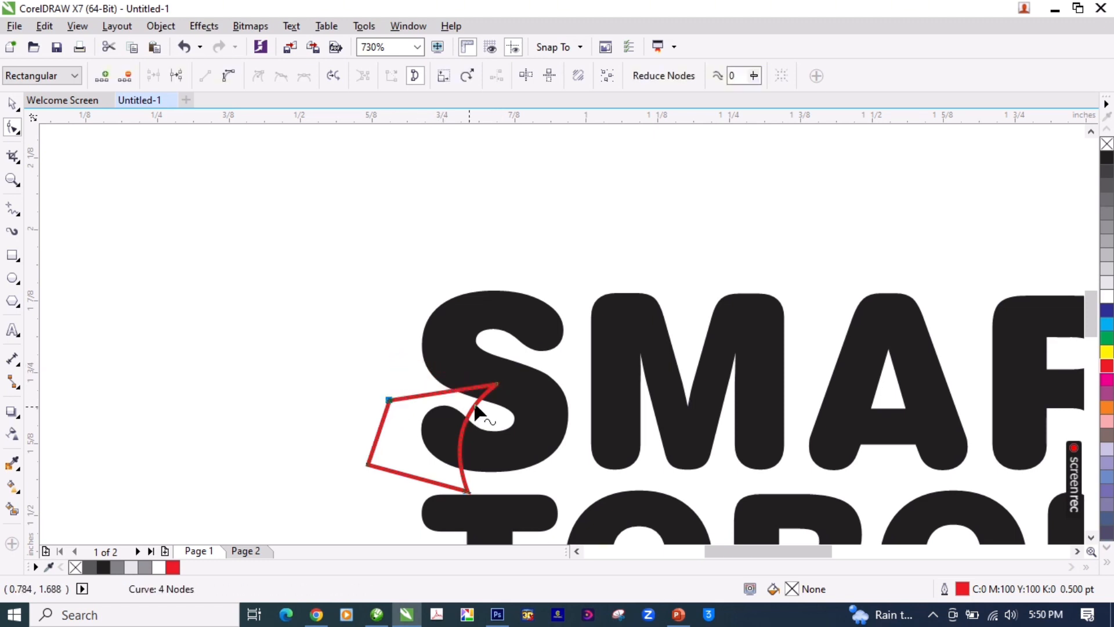
pyautogui.click(496, 384)
pyautogui.moveTo(497, 390); pyautogui.dragTo(492, 406)
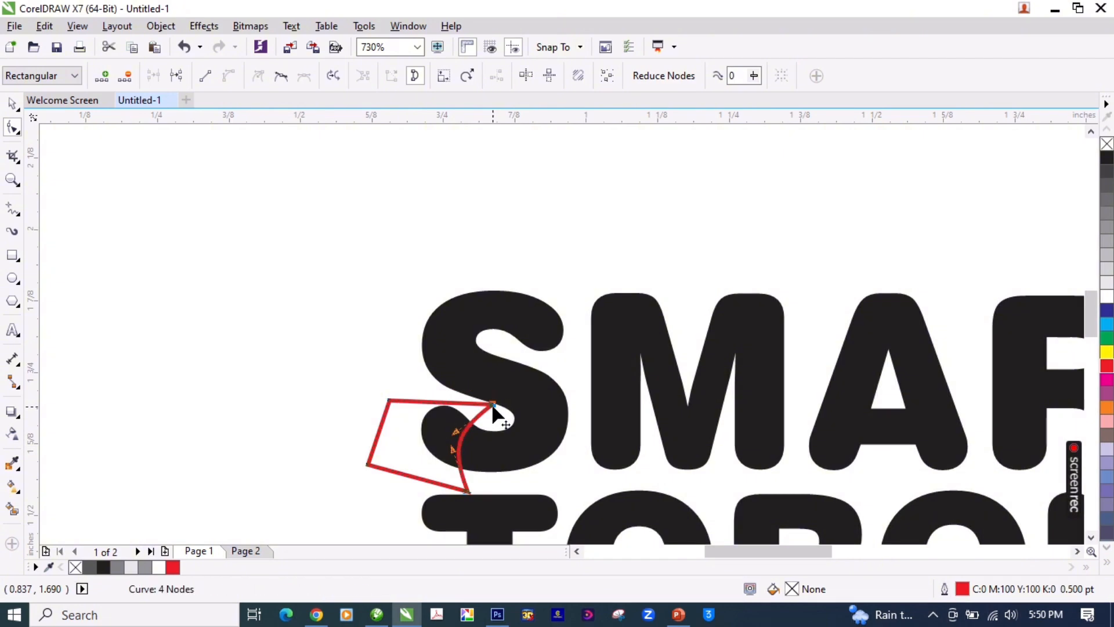
pyautogui.moveTo(395, 385); pyautogui.dragTo(395, 384)
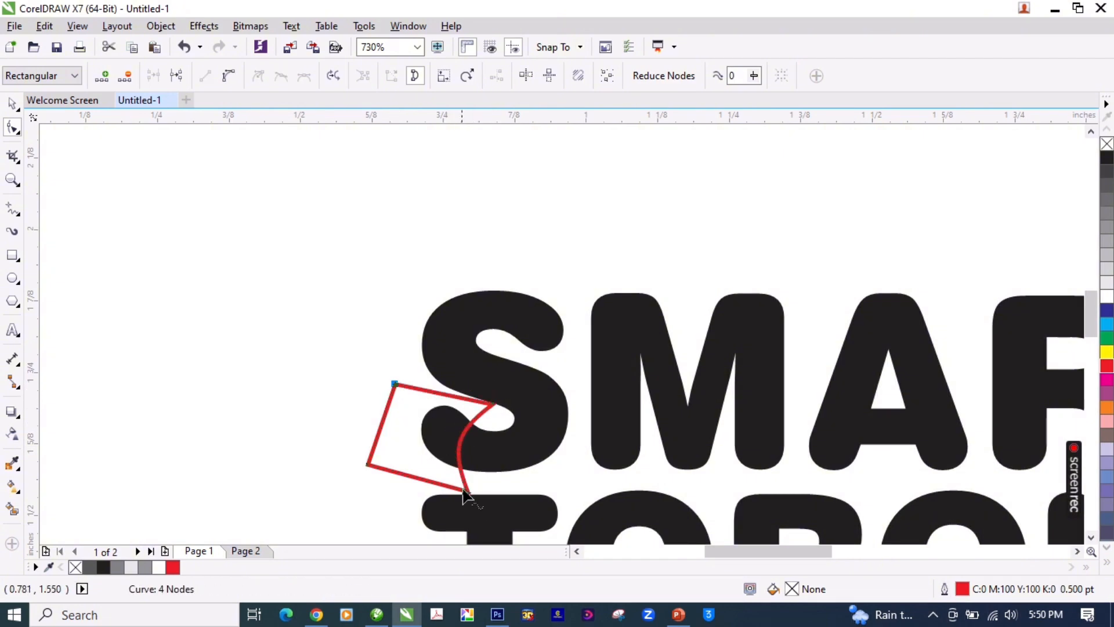
pyautogui.moveTo(467, 493); pyautogui.dragTo(469, 485)
pyautogui.press('space')
# Step: Refine the red shape's upper-right node and smooth its curved side into an even arc across the S
pyautogui.press('z')
pyautogui.moveTo(580, 358); pyautogui.dragTo(316, 511)
pyautogui.press('space')
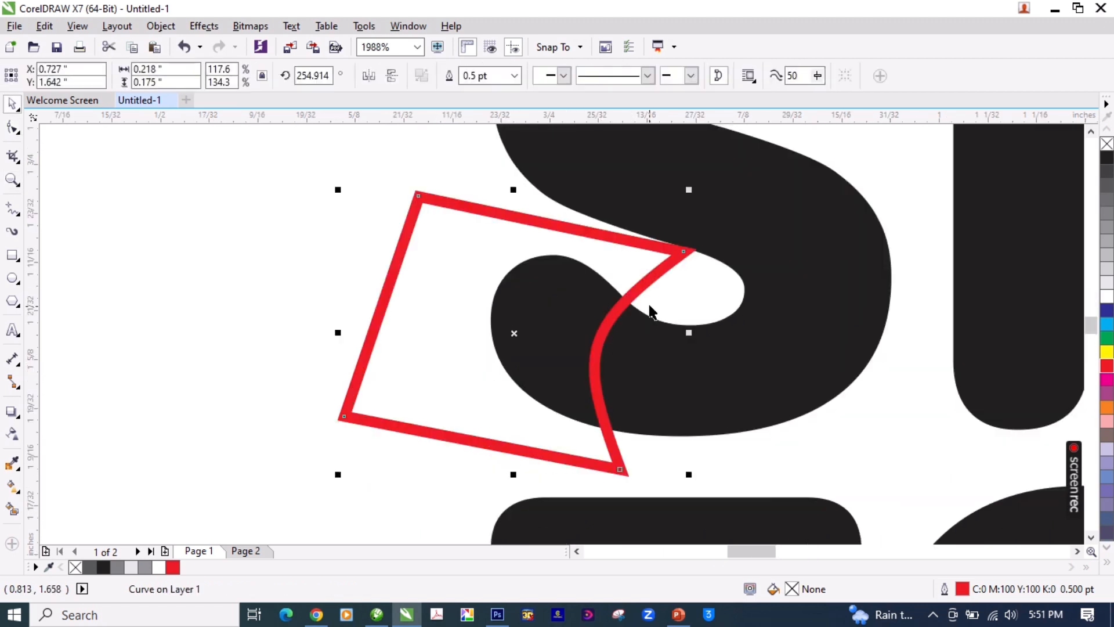
pyautogui.press('F10')
pyautogui.moveTo(684, 256); pyautogui.dragTo(686, 259)
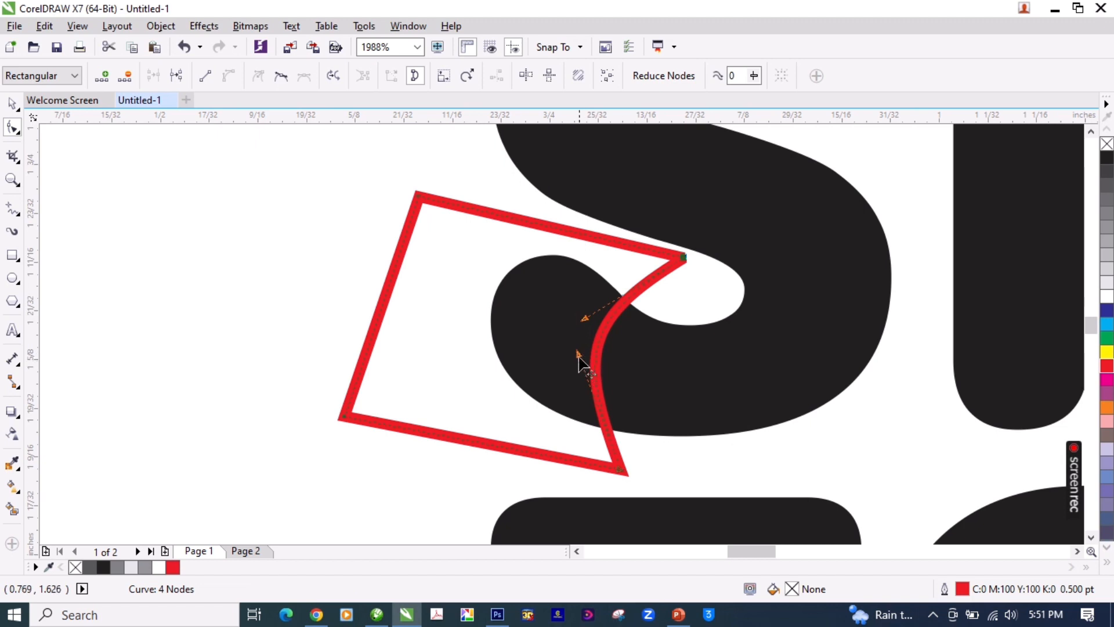
pyautogui.moveTo(579, 354); pyautogui.dragTo(573, 385)
pyautogui.moveTo(587, 319); pyautogui.dragTo(590, 315)
pyautogui.press('space')
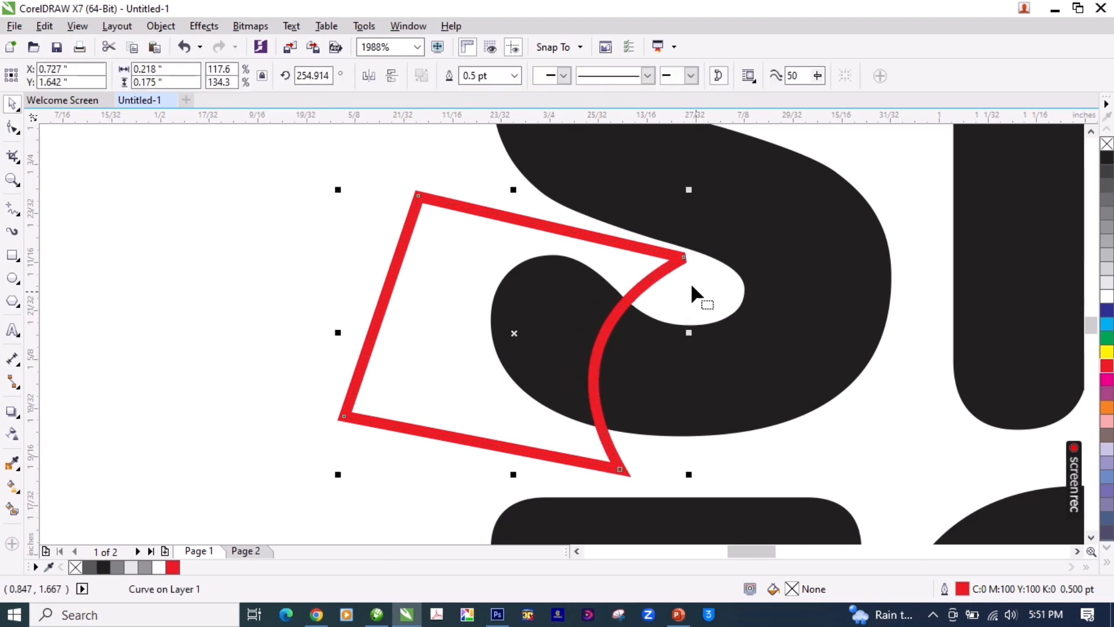
pyautogui.press('space')
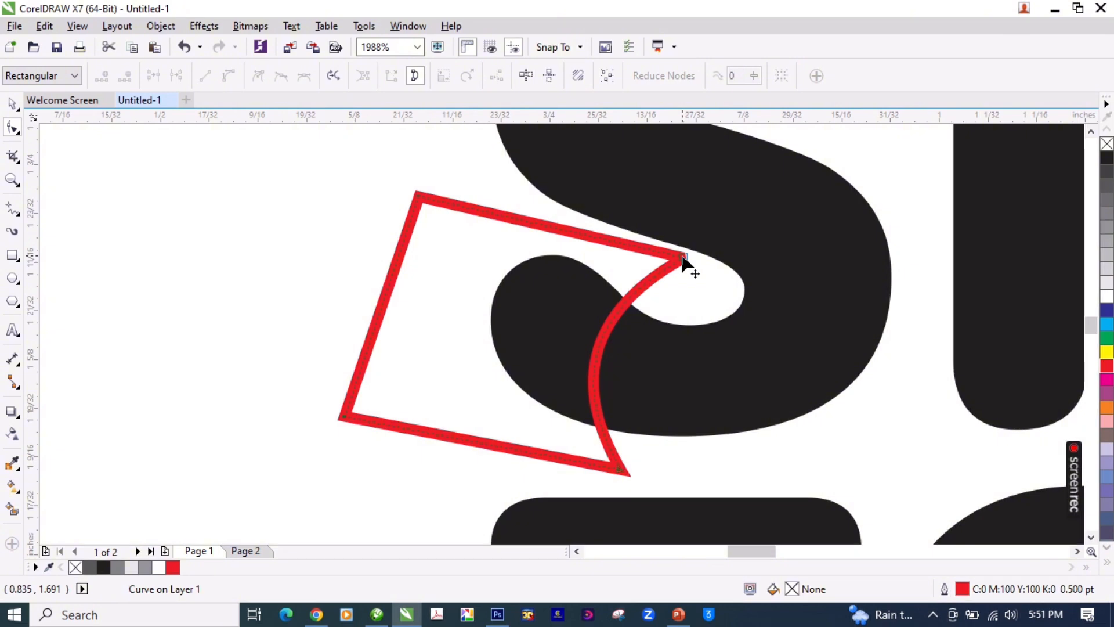
pyautogui.press('space')
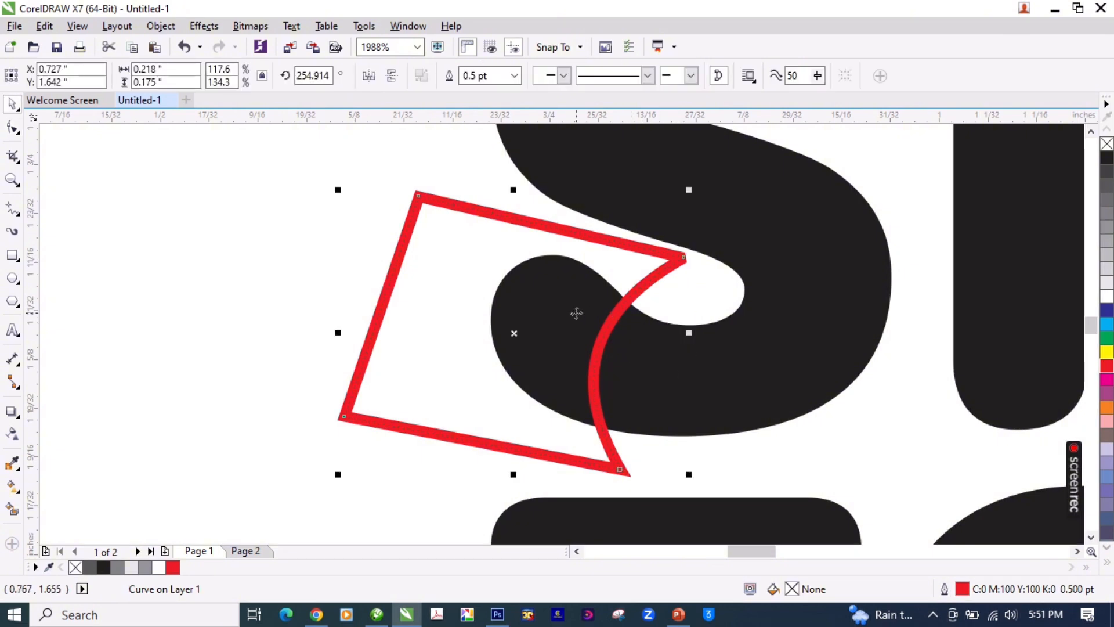
# Step: Shift the red shape about 0.002 inches to the right over the lower end of the S
pyautogui.moveTo(620, 315); pyautogui.dragTo(622, 314)
pyautogui.press('F3')
pyautogui.press('F3')
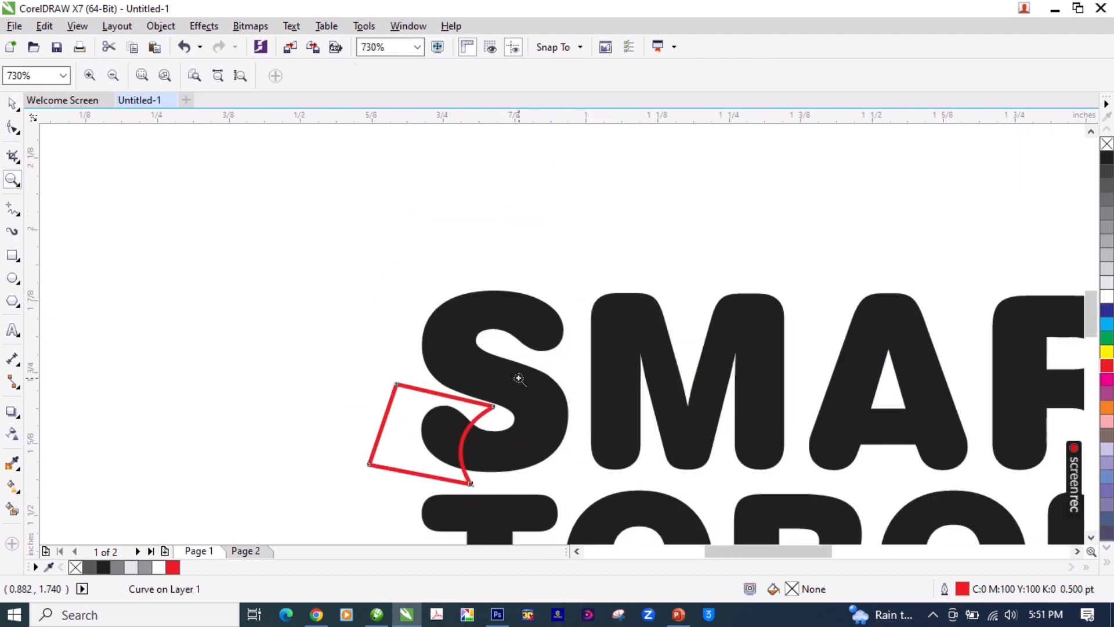
# Step: Intersect the red shape with the S of SMART and fill the resulting lower-left piece with green
pyautogui.moveTo(410, 256); pyautogui.dragTo(511, 337)
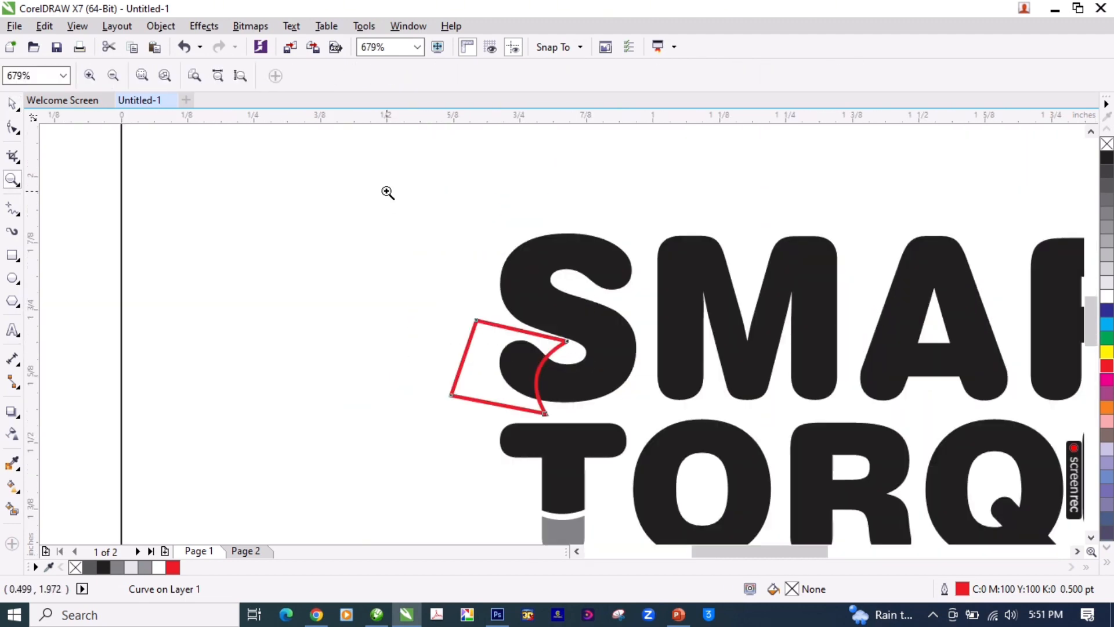
pyautogui.moveTo(381, 190); pyautogui.dragTo(681, 451)
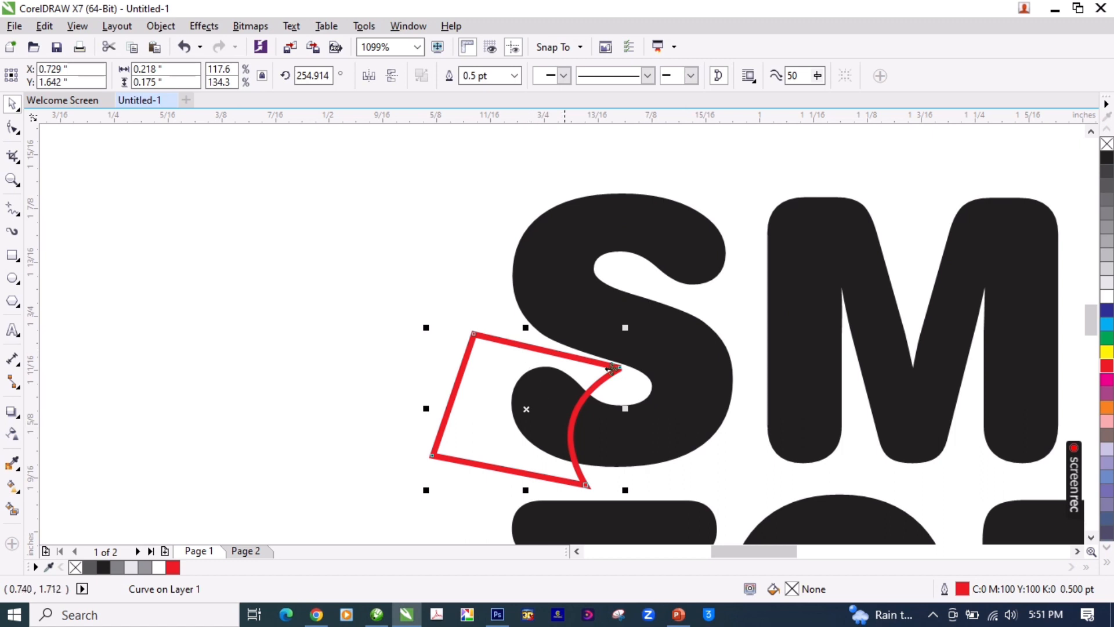
pyautogui.keyDown('shift'); pyautogui.click(673, 382); pyautogui.keyUp('shift')
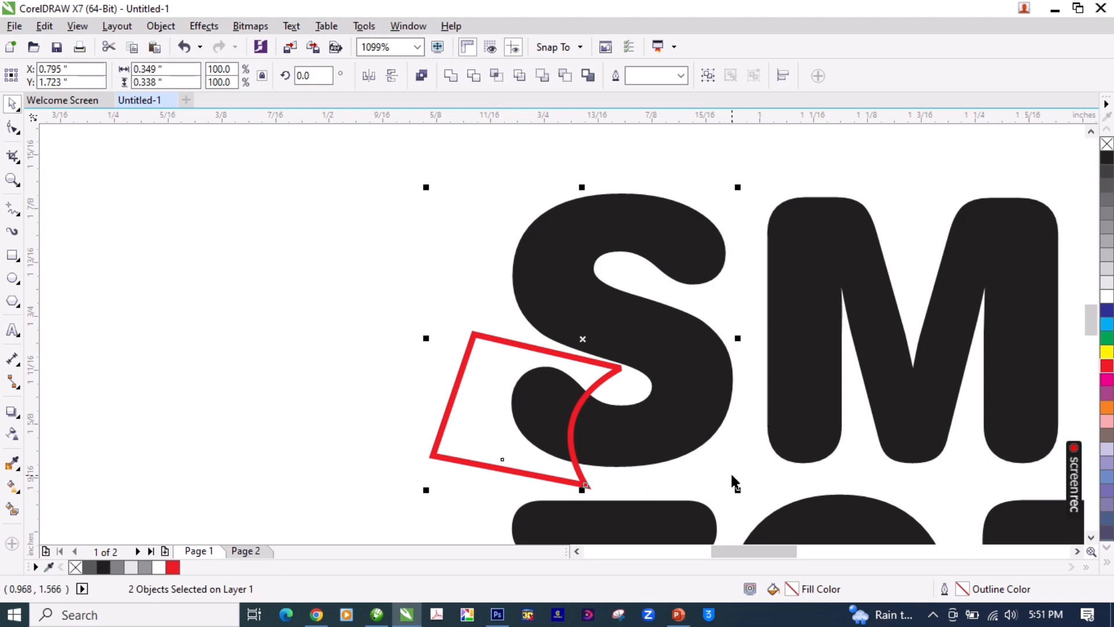
pyautogui.click(497, 76)
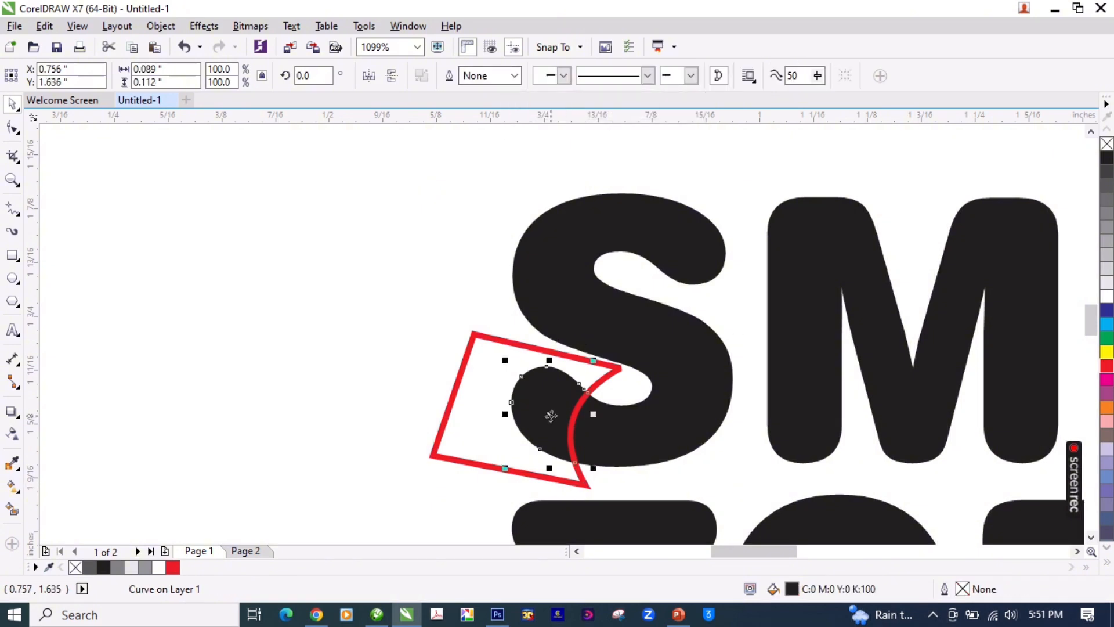
pyautogui.click(1107, 338)
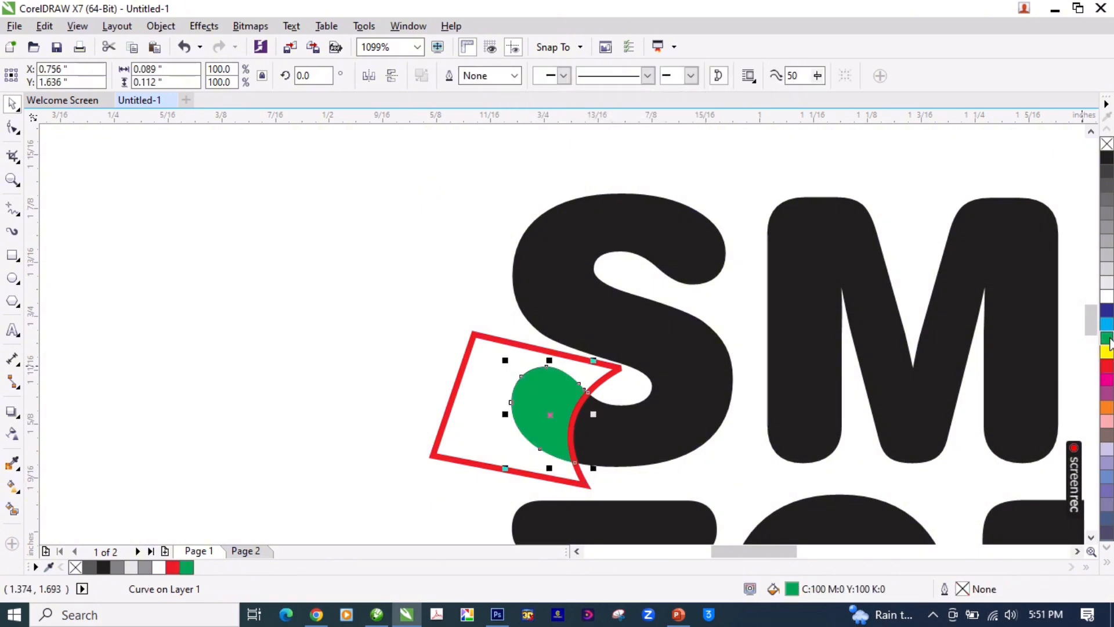
# Step: Fill the lower-left piece of the S of SMART with 50% black gray
pyautogui.click(1108, 227)
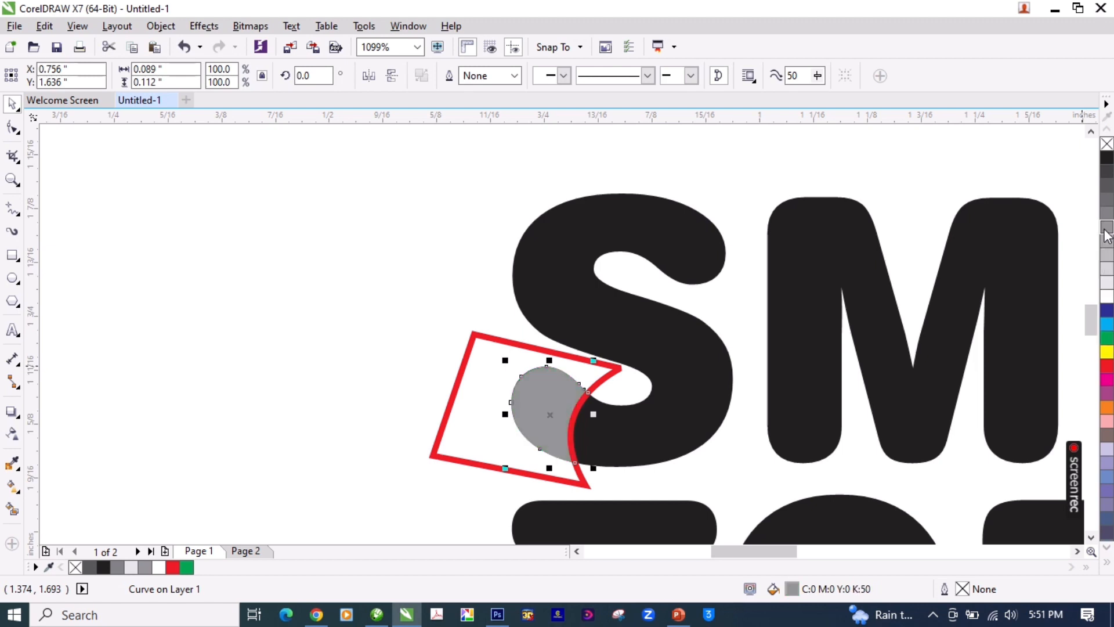
pyautogui.click(316, 342)
pyautogui.scroll(-3, 580, 379)
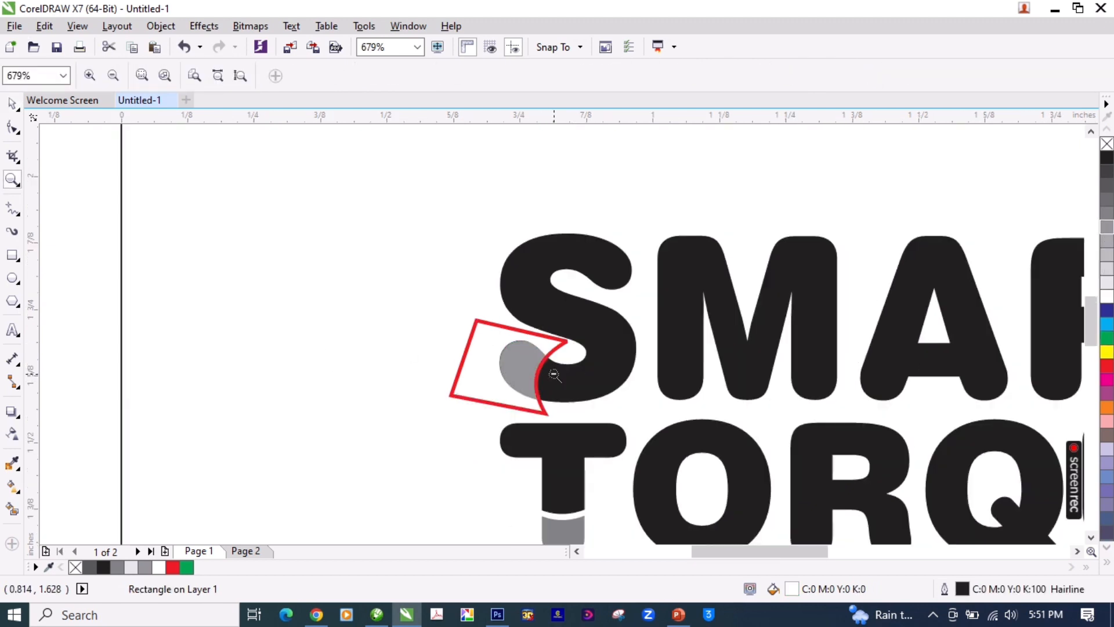
# Step: Shift the red shape about 0.014 inches right and 0.005 inches down so its curve sits past the gray piece
pyautogui.press('z')
pyautogui.moveTo(418, 278); pyautogui.dragTo(531, 354)
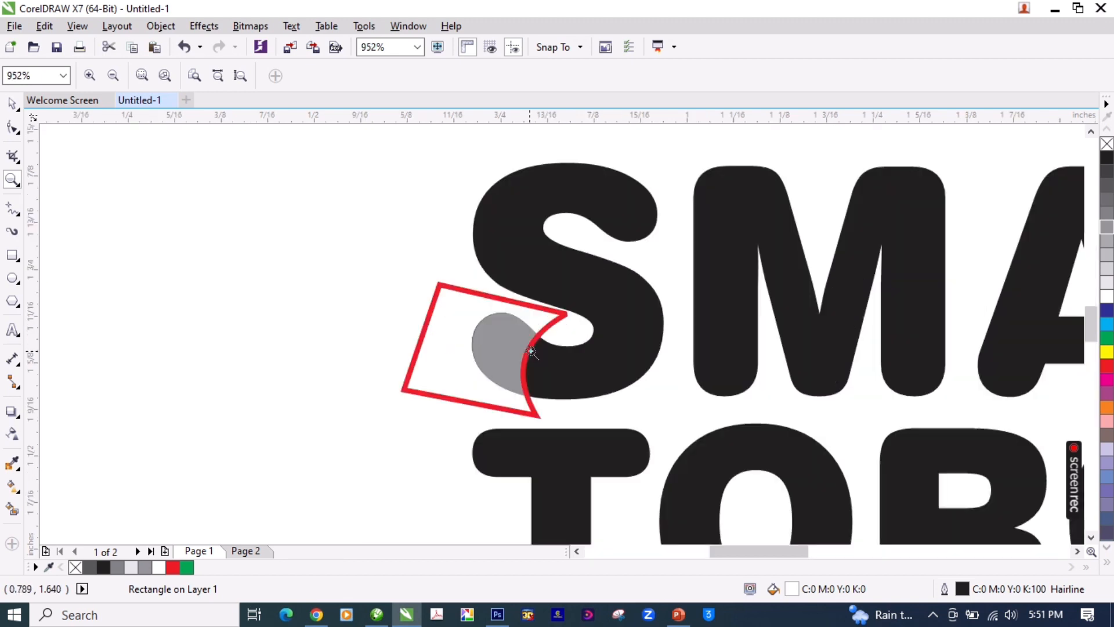
pyautogui.moveTo(367, 245); pyautogui.dragTo(642, 455)
pyautogui.press('space')
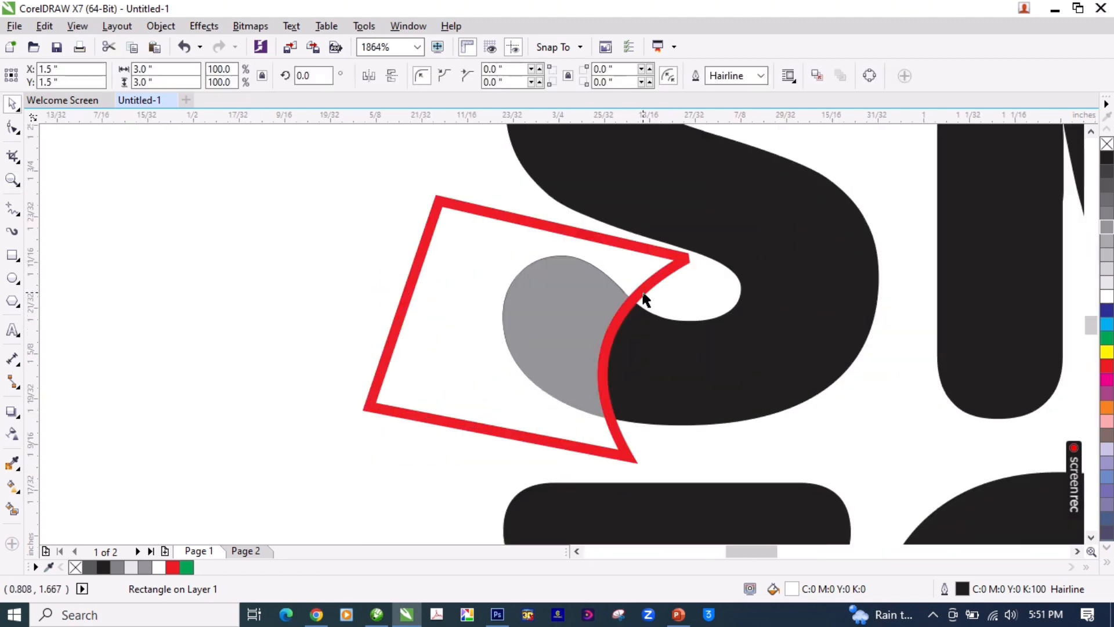
pyautogui.click(643, 295)
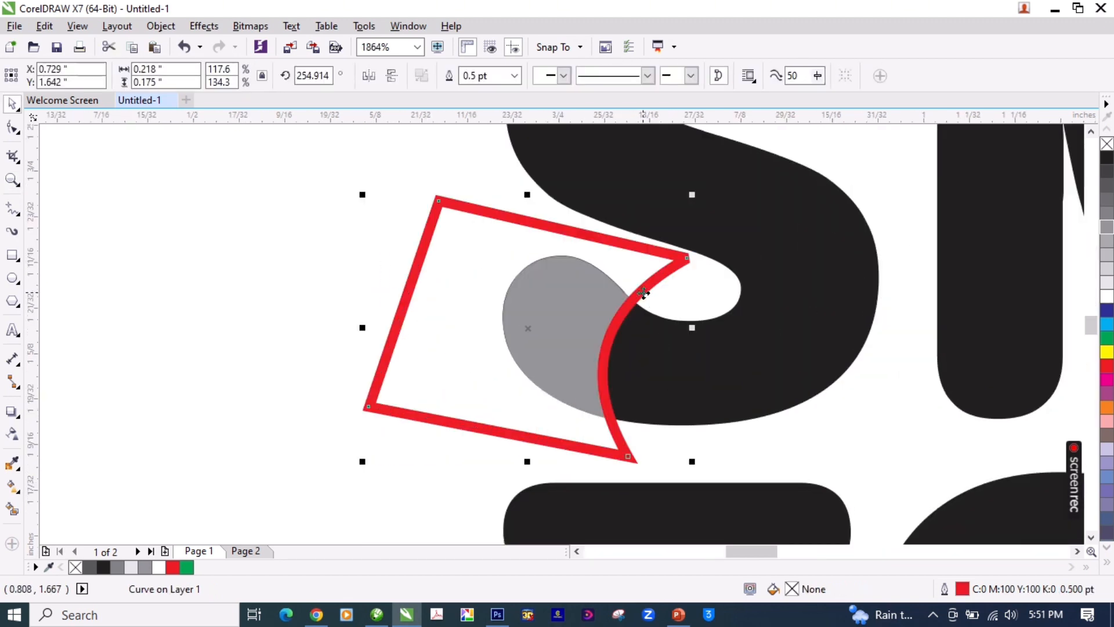
pyautogui.press('F10')
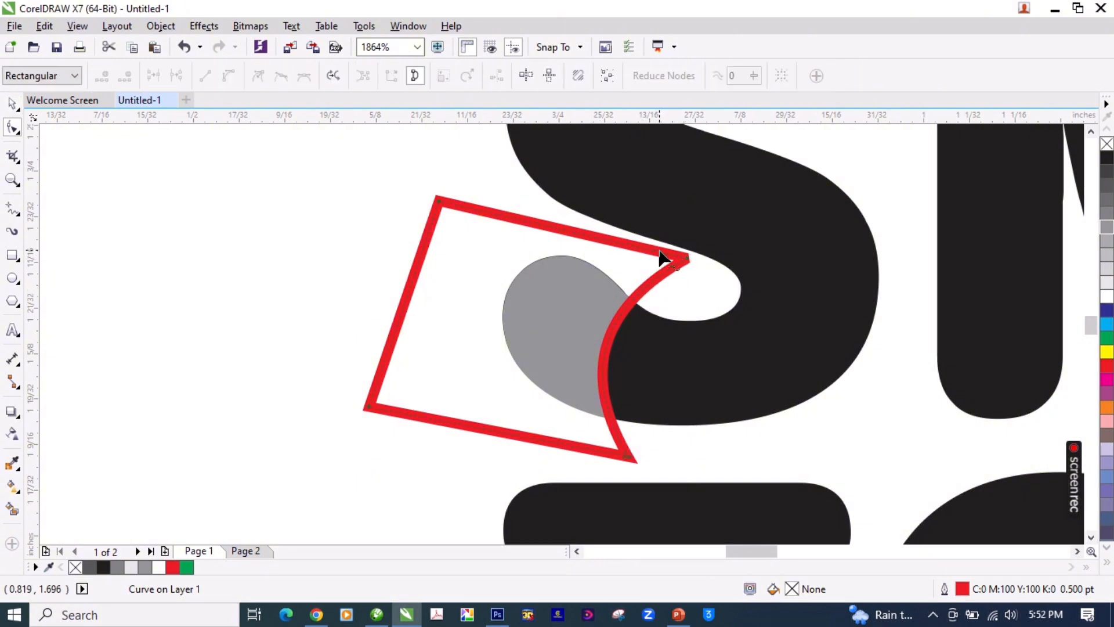
pyautogui.press('space')
pyautogui.moveTo(658, 281); pyautogui.dragTo(680, 288)
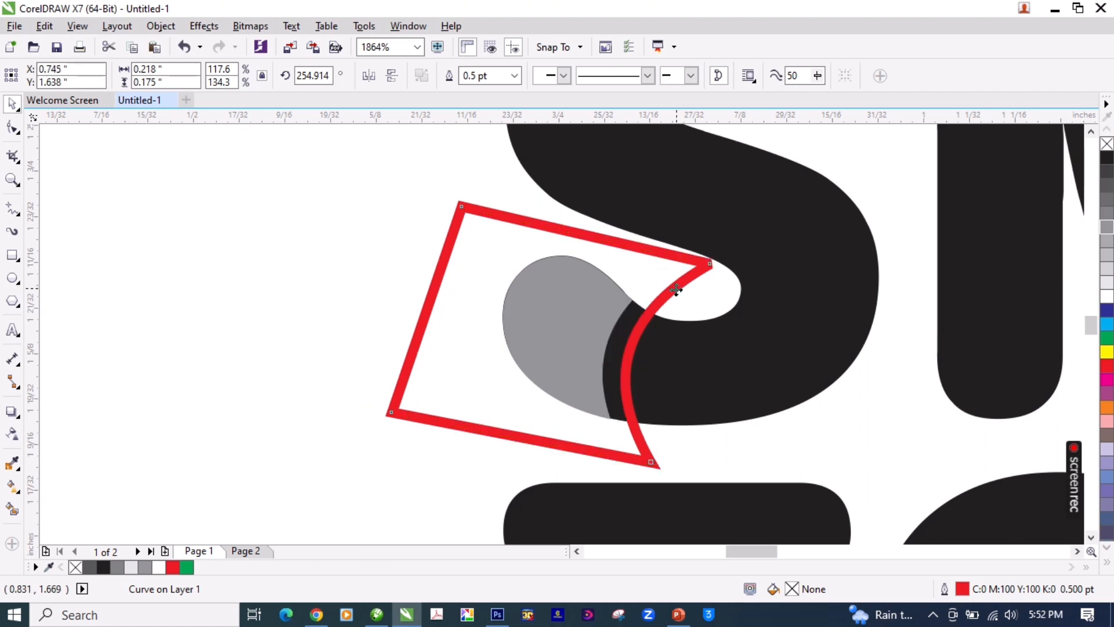
# Step: Trim the S of SMART with the red shape to leave a curved gap, and delete the red shape
pyautogui.keyDown('shift'); pyautogui.click(727, 353); pyautogui.keyUp('shift')
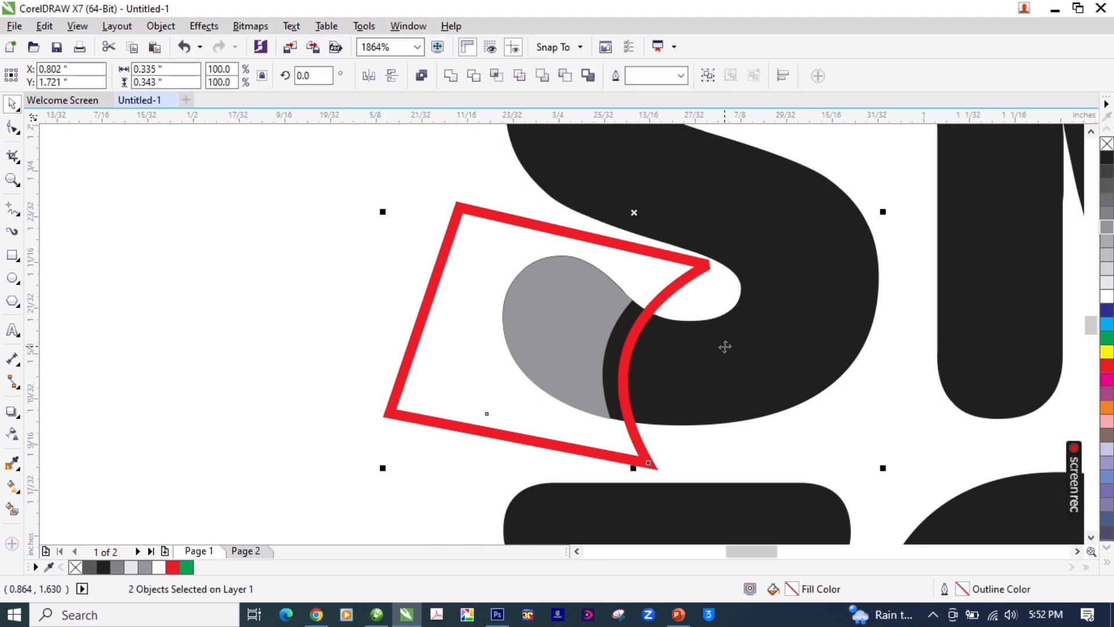
pyautogui.click(473, 80)
pyautogui.press('F2')
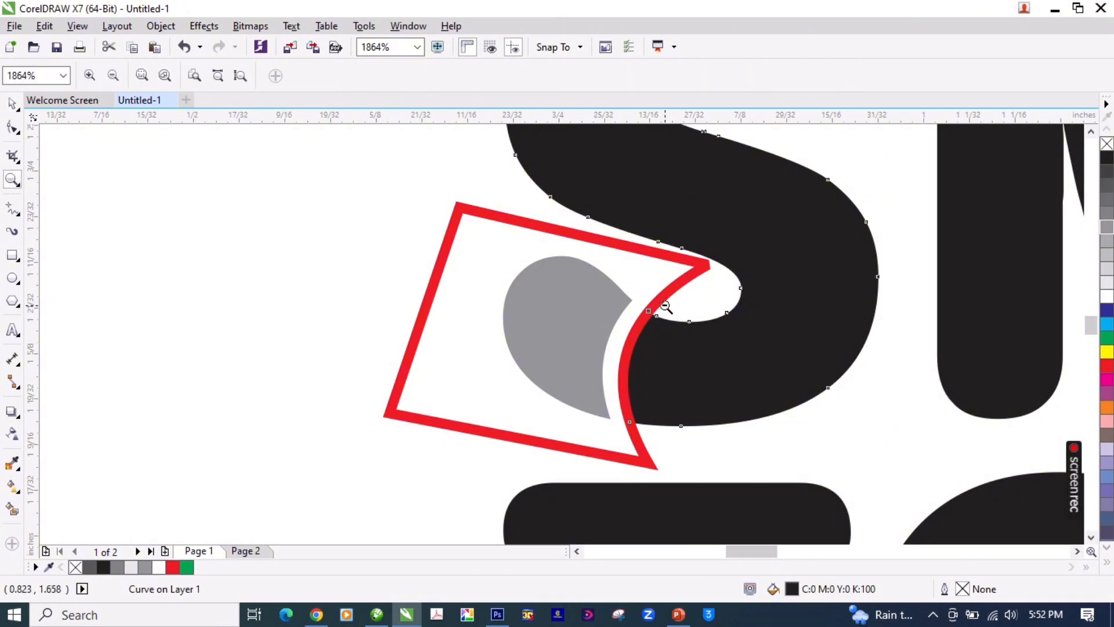
pyautogui.rightClick(671, 303)
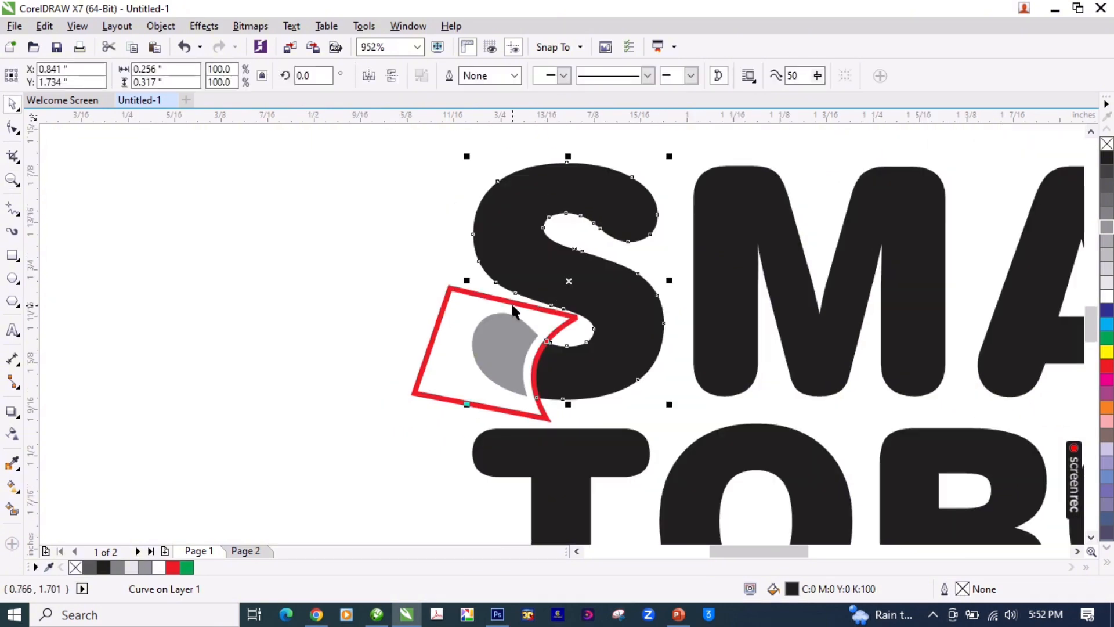
pyautogui.click(513, 304)
pyautogui.press('Delete')
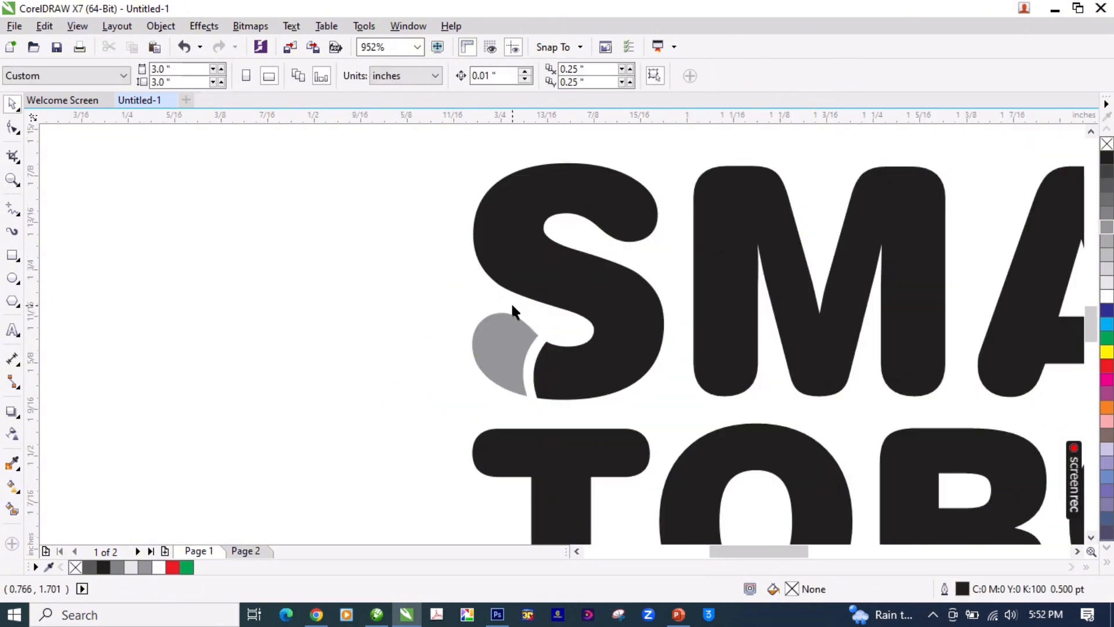
# Step: Examine the whole logo, including a full-screen preview, to judge the two-tone cuts on the S and both T letters
pyautogui.moveTo(515, 342); pyautogui.dragTo(430, 363)
pyautogui.hotkey('ctrl', 'z')
pyautogui.press('F2')
pyautogui.rightClick(634, 340)
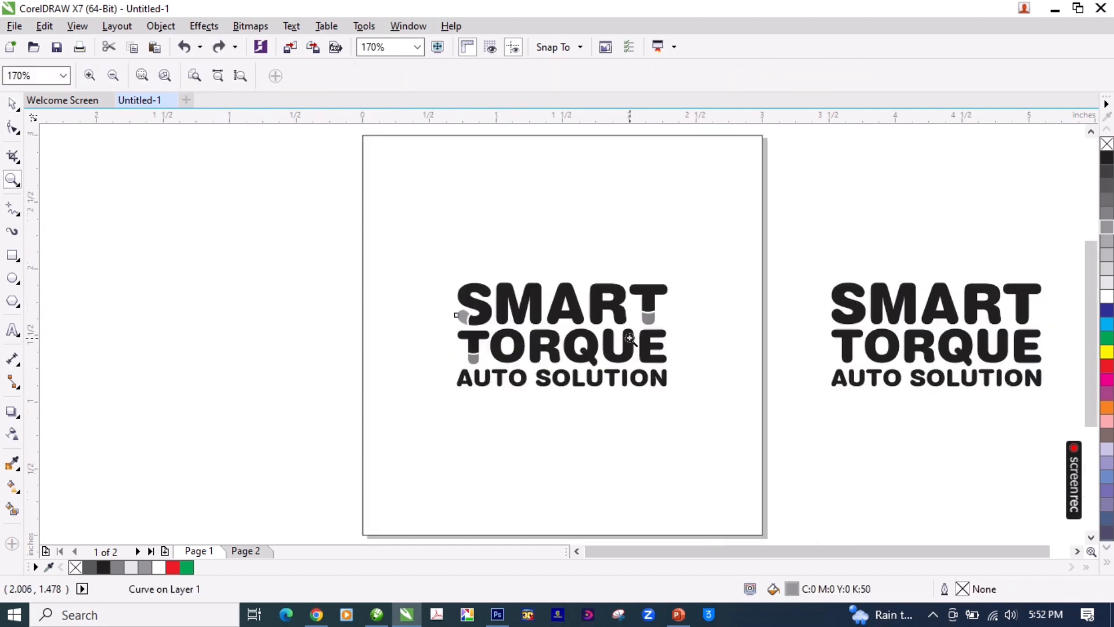
pyautogui.click(688, 335)
pyautogui.press('F2')
pyautogui.moveTo(402, 248); pyautogui.dragTo(699, 412)
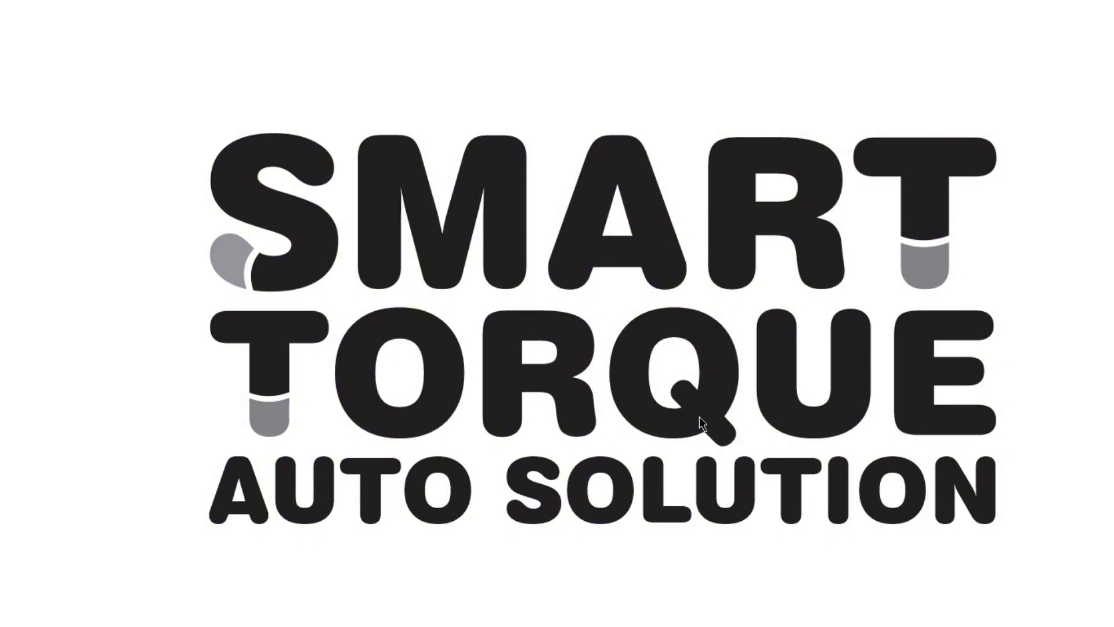
pyautogui.press('Escape')
pyautogui.press('F2')
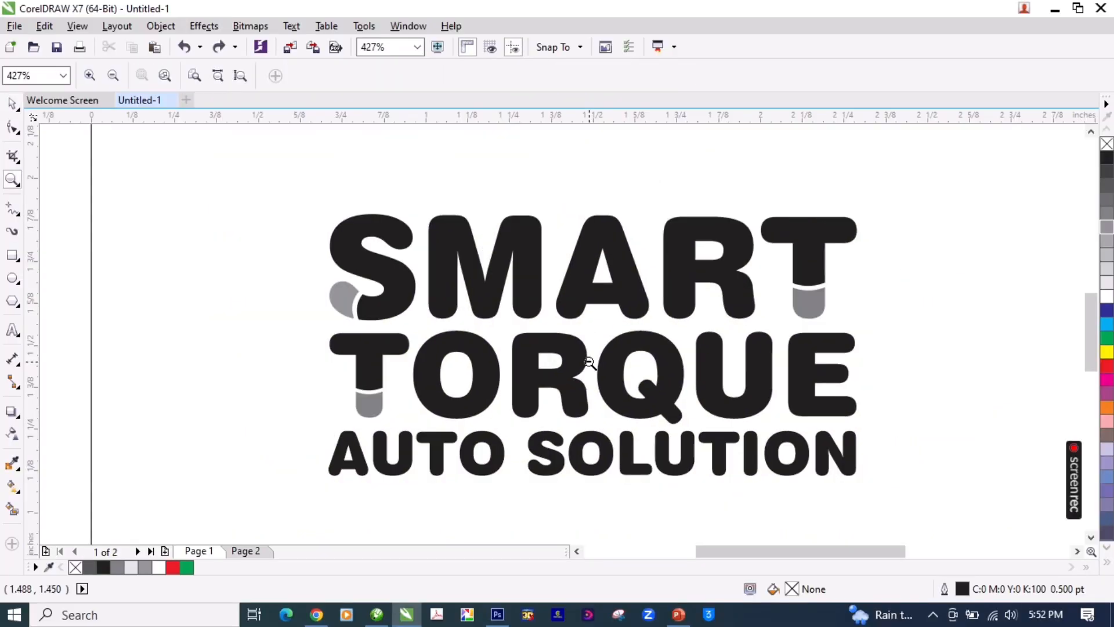
pyautogui.hotkey('shift', 'F4')
pyautogui.press('F2')
pyautogui.moveTo(677, 246); pyautogui.dragTo(428, 408)
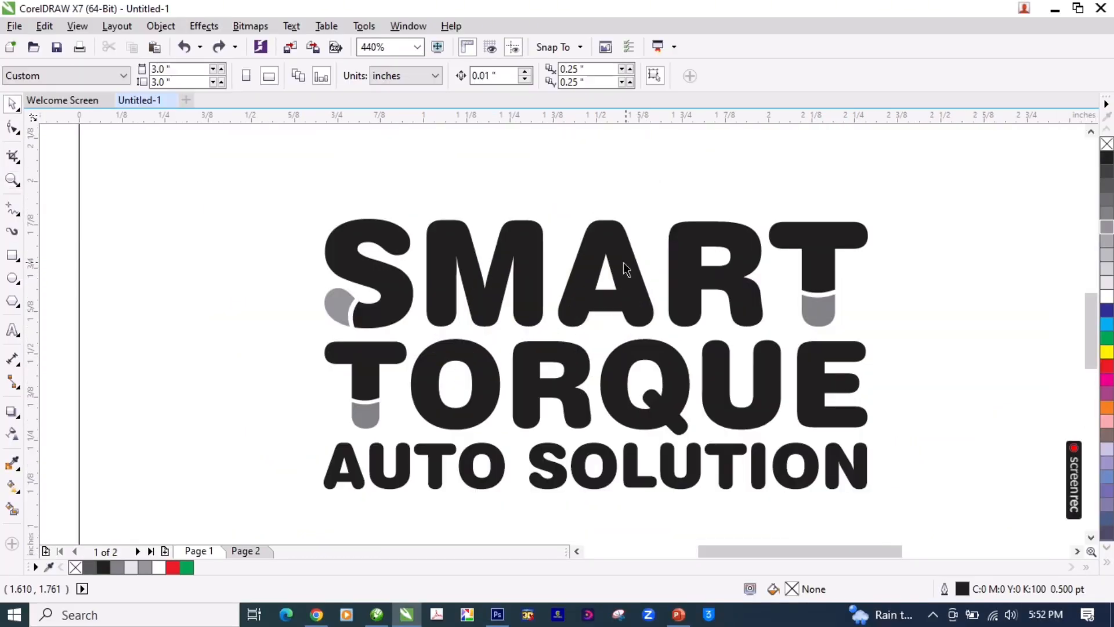
# Step: Convert the A of SMART to curves and break it apart into its outer shape and inner triangle
pyautogui.click(623, 267)
pyautogui.press('F2')
pyautogui.moveTo(842, 176); pyautogui.dragTo(406, 373)
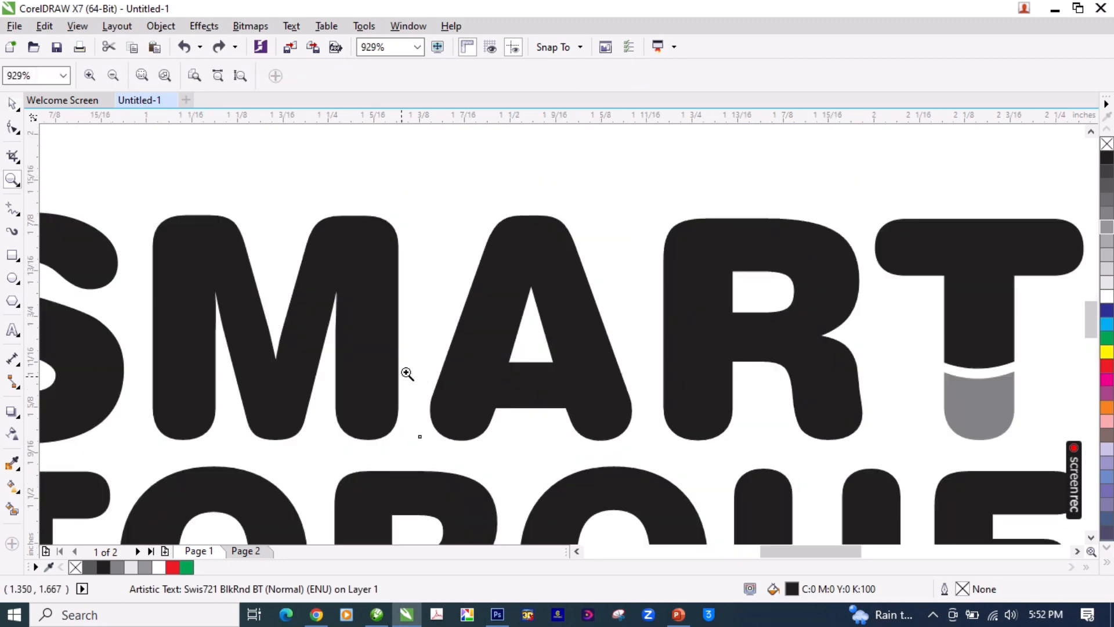
pyautogui.press('F2')
pyautogui.rightClick(538, 351)
pyautogui.press('F2')
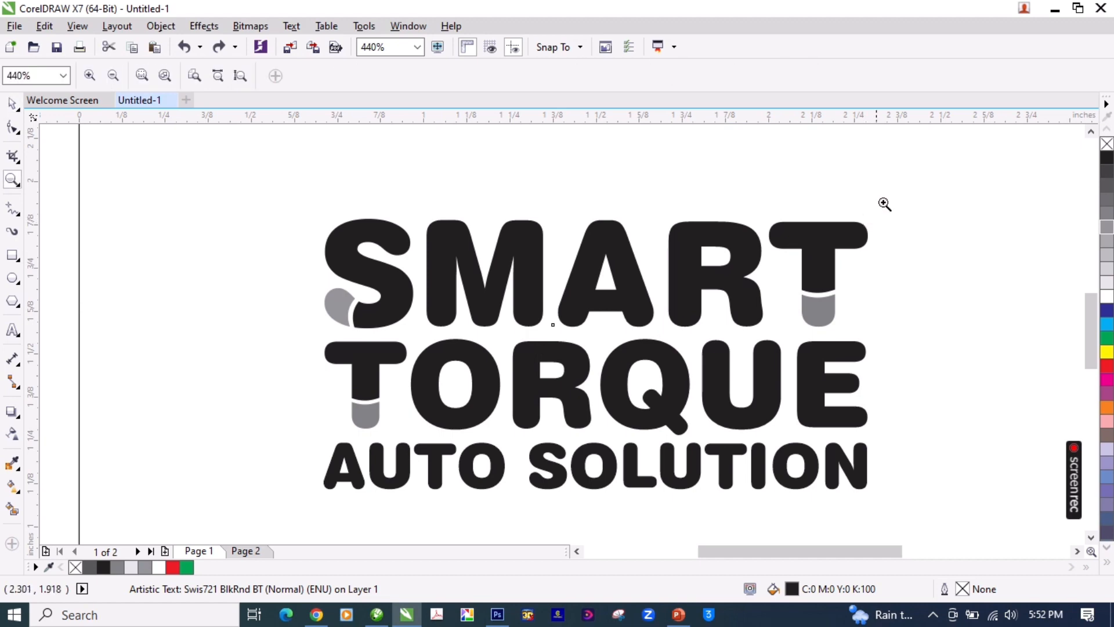
pyautogui.moveTo(885, 205); pyautogui.dragTo(297, 476)
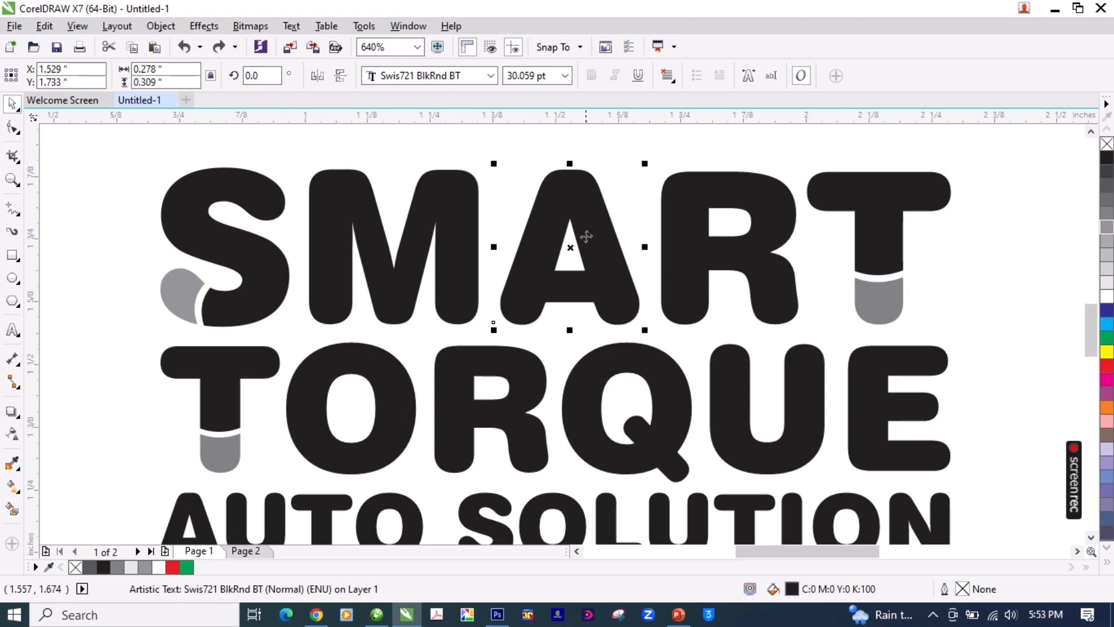
pyautogui.click(613, 155)
pyautogui.click(584, 193)
pyautogui.hotkey('ctrl', 'q')
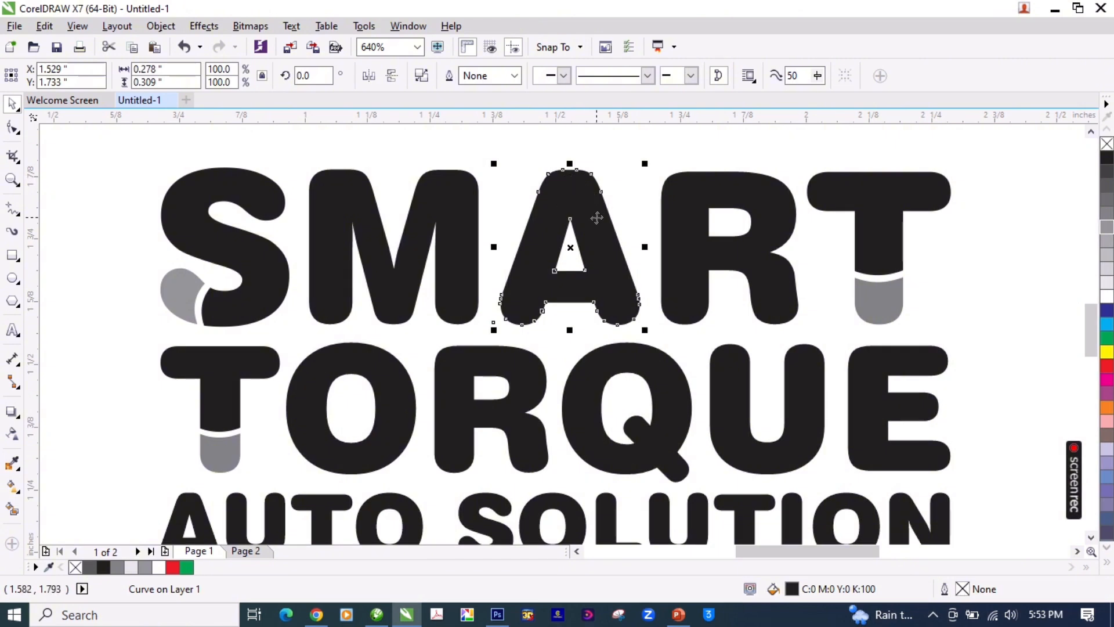
pyautogui.click(423, 81)
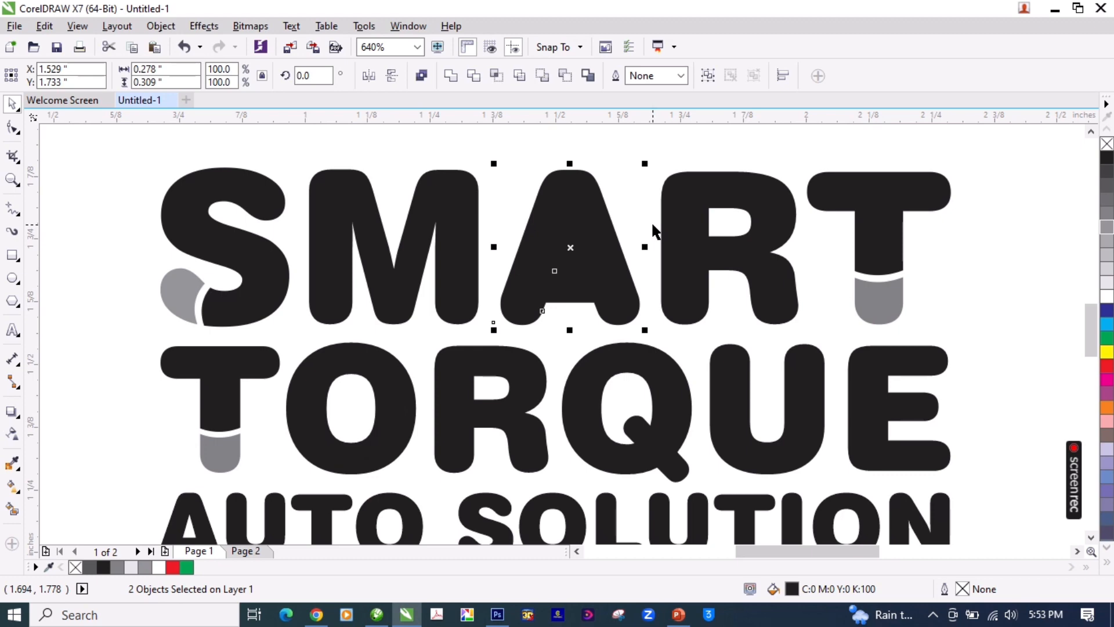
# Step: Examine the whole logo, including a full-screen preview, to judge the solid A of SMART
pyautogui.click(634, 231)
pyautogui.scroll(-2, 604, 236)
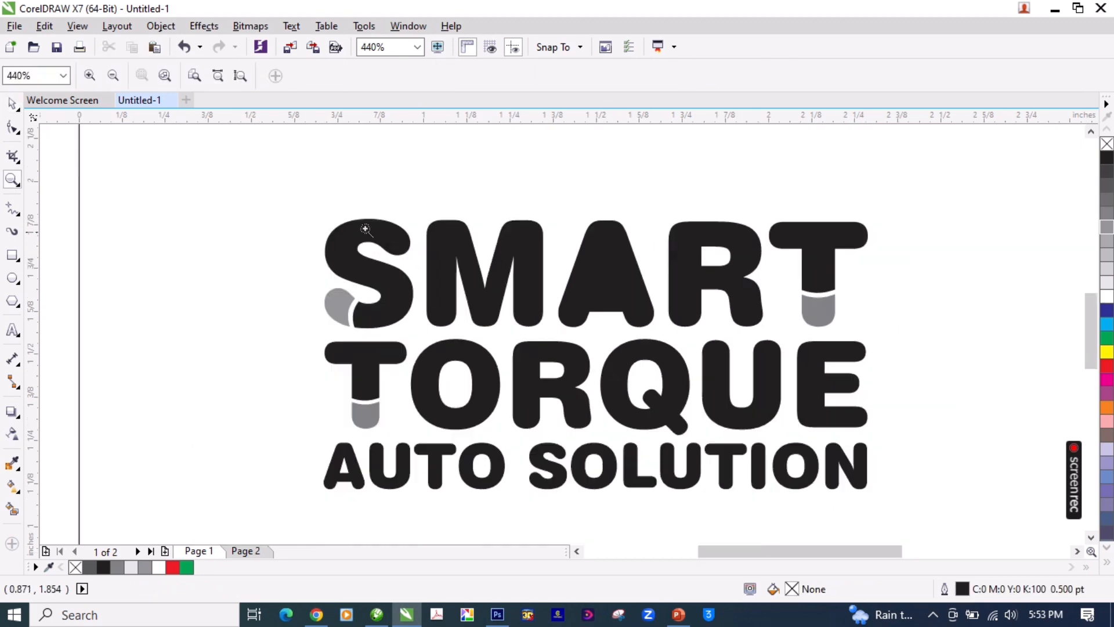
pyautogui.press('z')
pyautogui.hotkey('shift', 'F4')
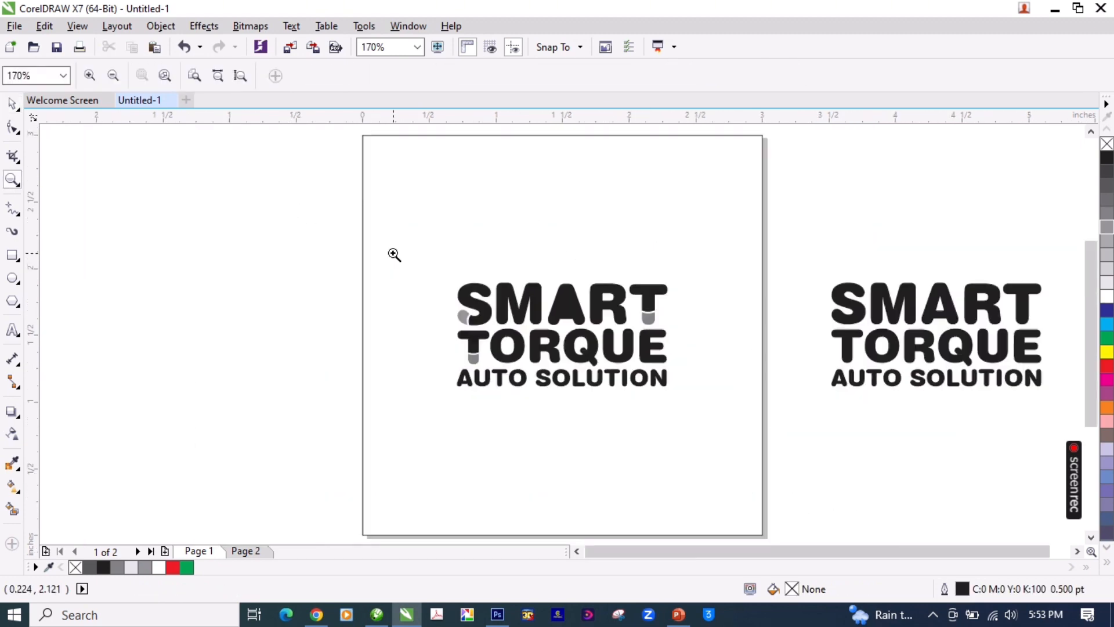
pyautogui.moveTo(452, 282); pyautogui.dragTo(678, 407)
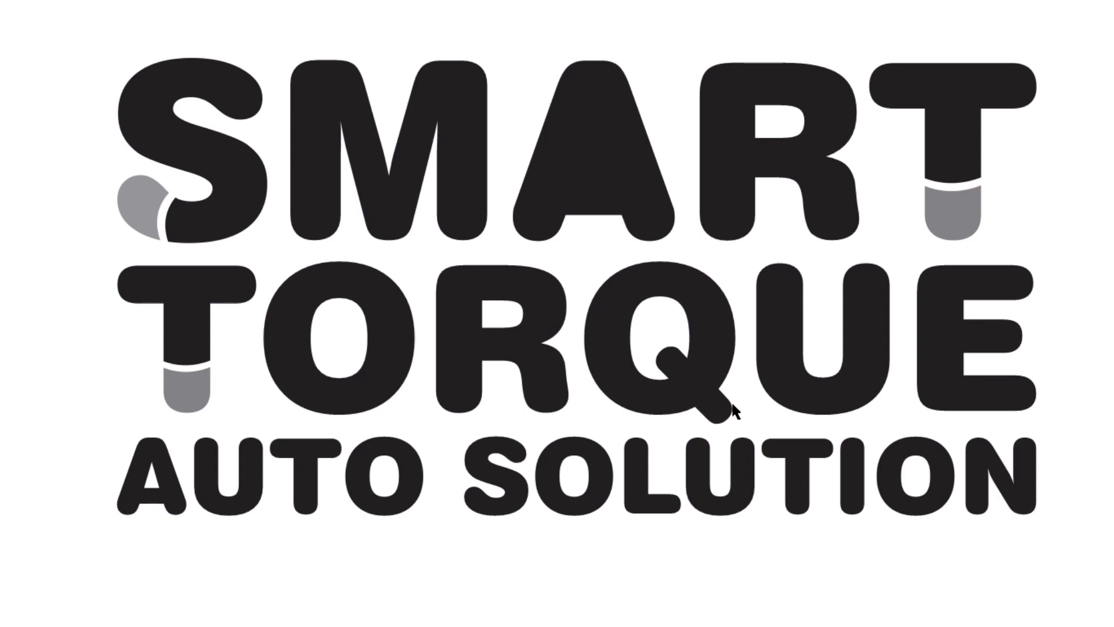
pyautogui.click(643, 269)
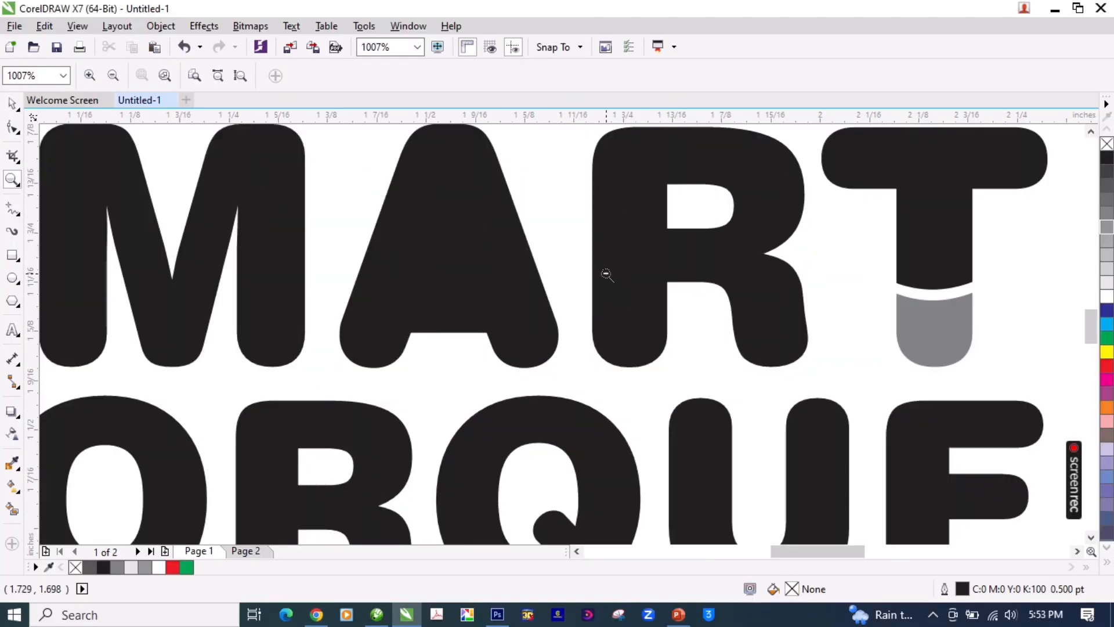
pyautogui.press('F3')
pyautogui.press('F3')
pyautogui.moveTo(308, 253); pyautogui.dragTo(754, 481)
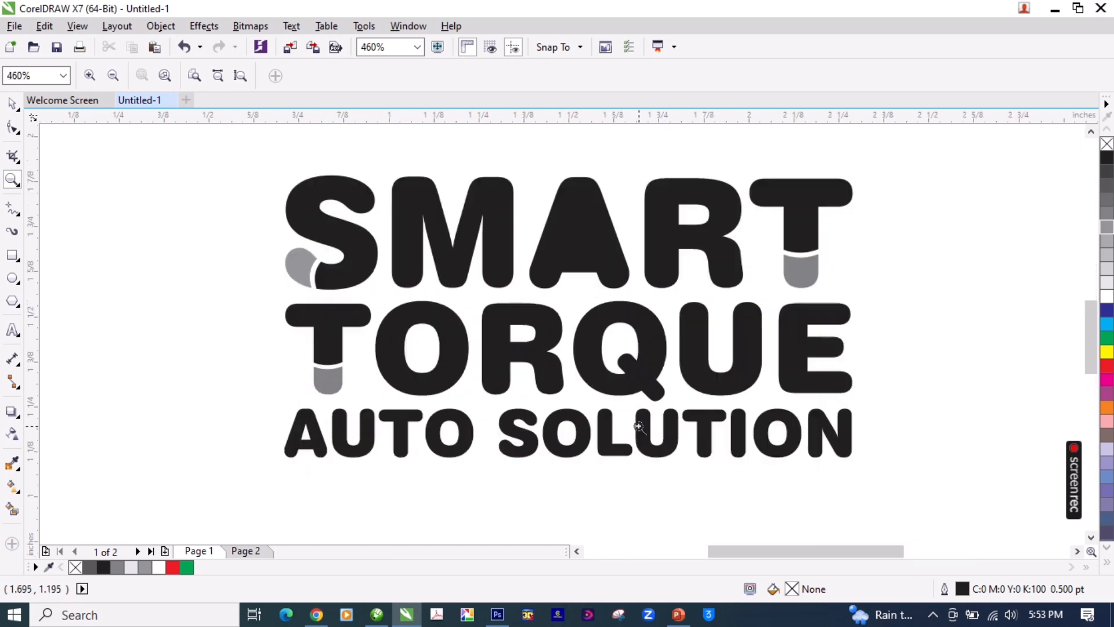
# Step: Fill the inner triangle of the A of SMART with 30% black gray, keeping it in its original position
pyautogui.press('space')
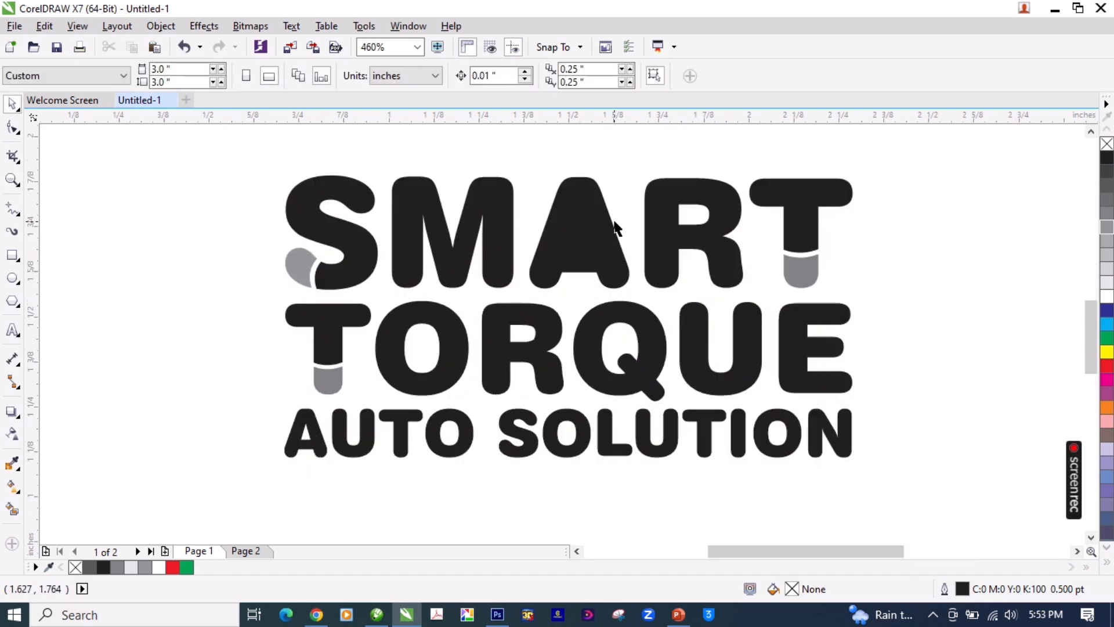
pyautogui.moveTo(626, 194); pyautogui.dragTo(545, 275)
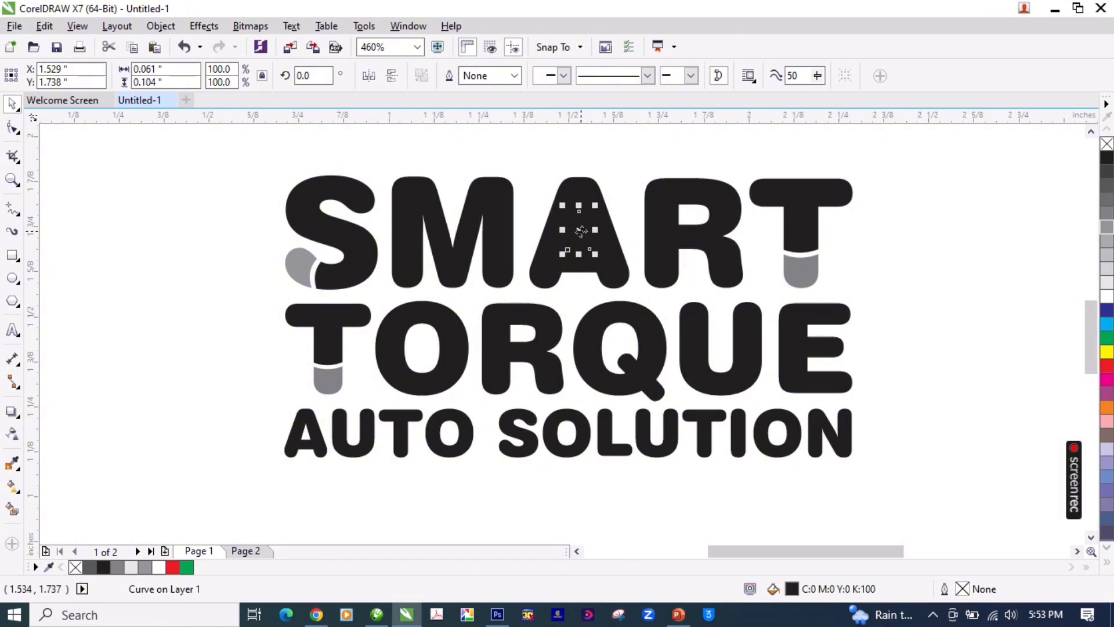
pyautogui.click(582, 231)
pyautogui.moveTo(582, 231); pyautogui.dragTo(891, 243)
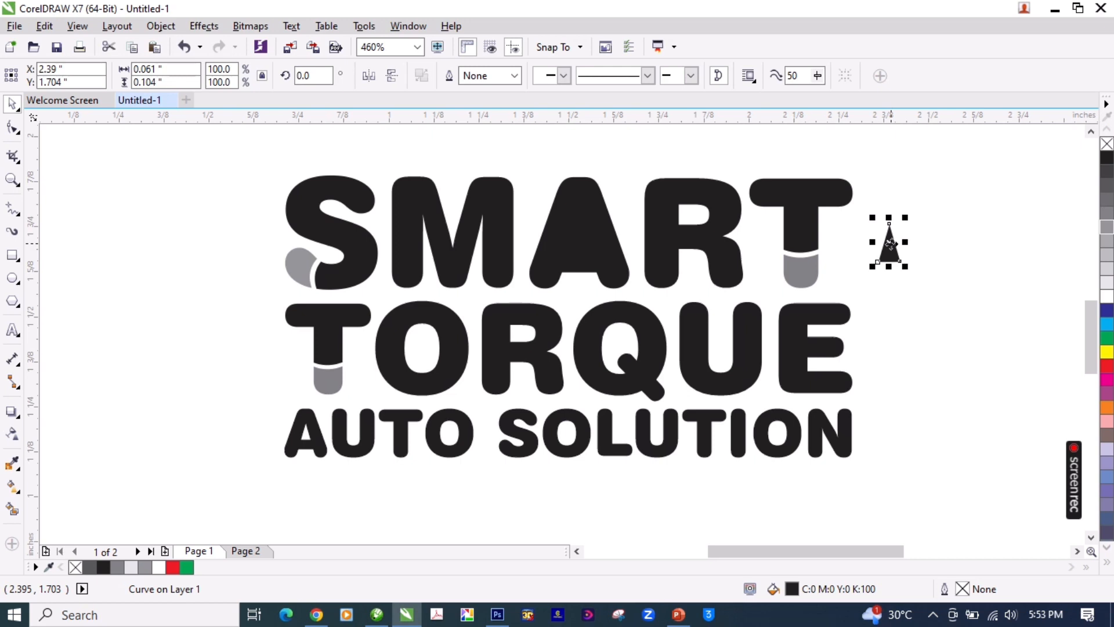
pyautogui.hotkey('ctrl', 'z')
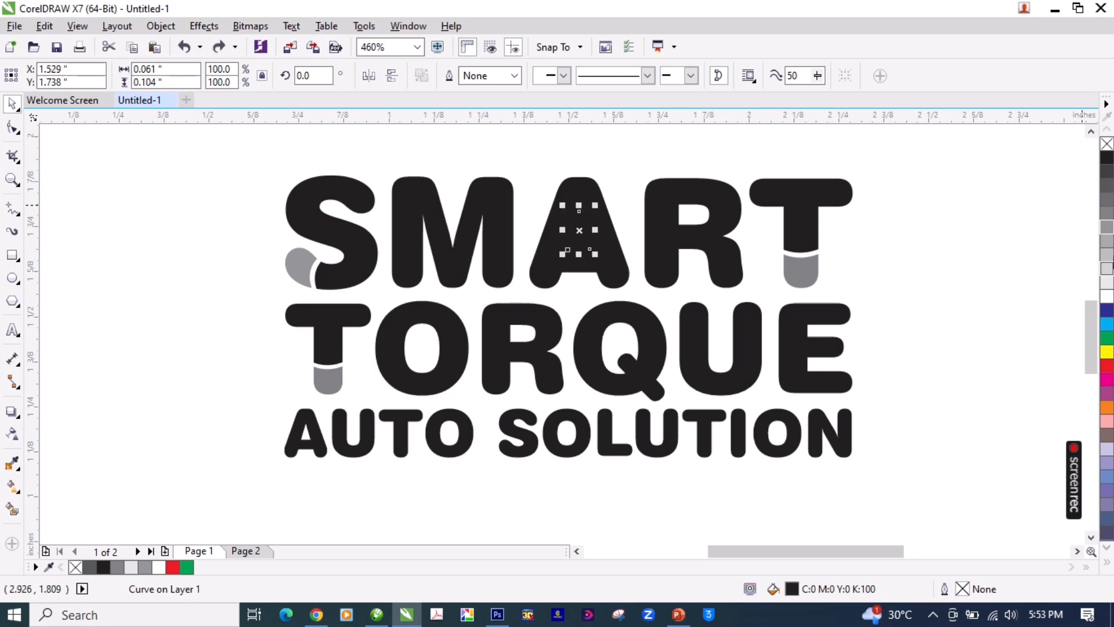
pyautogui.click(1110, 254)
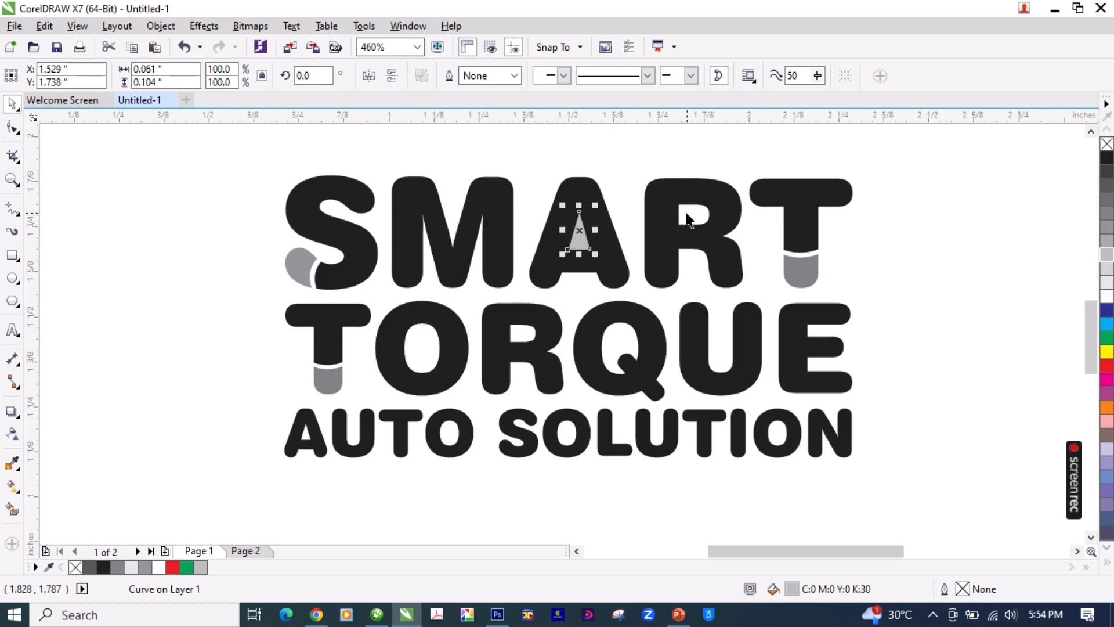
# Step: Recolor the triangle inside the A of SMART with the same gray as the lower piece of the T
pyautogui.press('Escape')
pyautogui.press('F2')
pyautogui.press('F3')
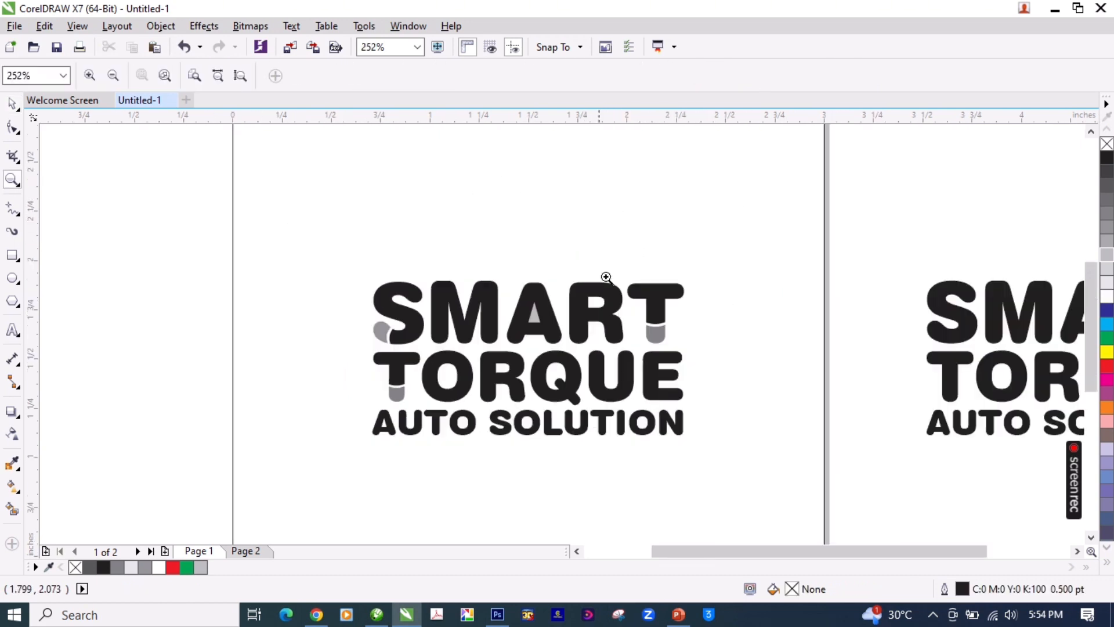
pyautogui.press('F2')
pyautogui.moveTo(735, 241); pyautogui.dragTo(271, 475)
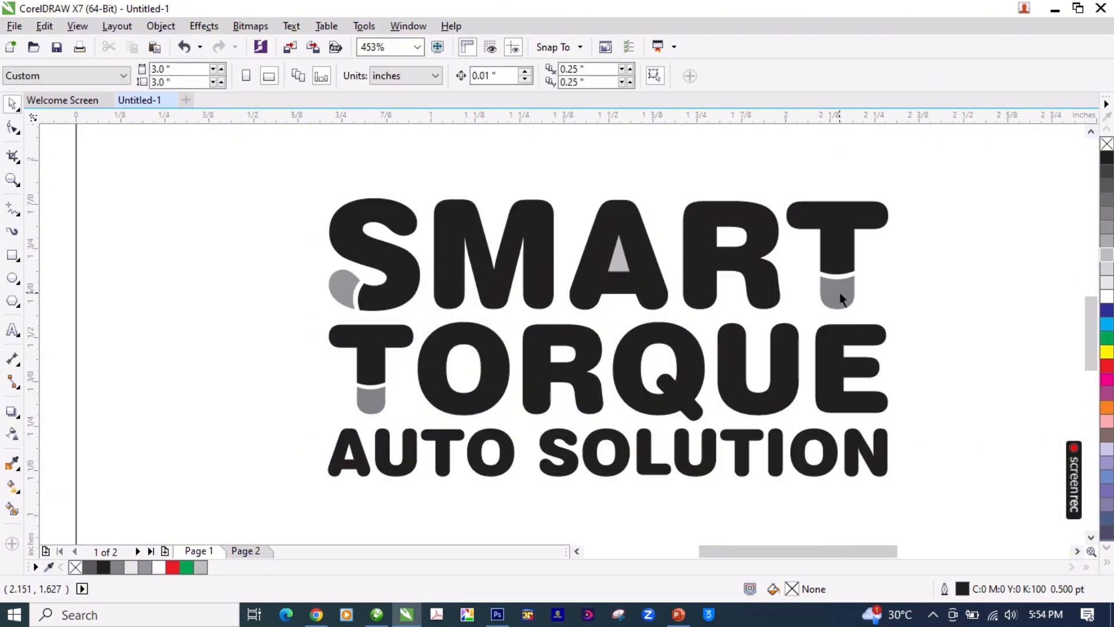
pyautogui.click(840, 293)
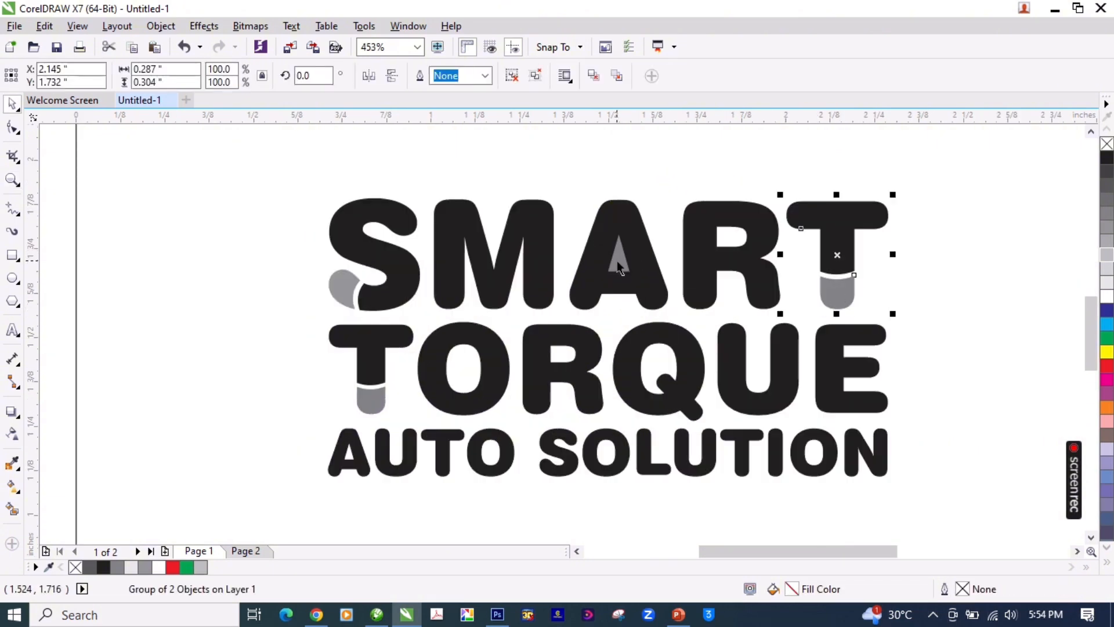
pyautogui.press('F3')
pyautogui.click(698, 254)
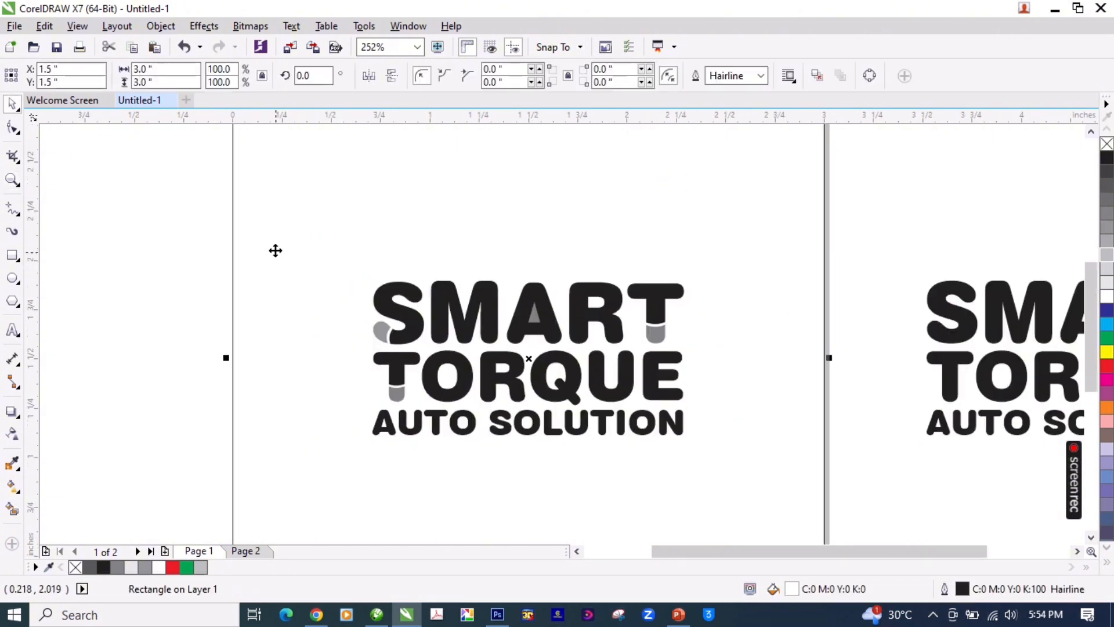
pyautogui.click(210, 237)
pyautogui.press('F2')
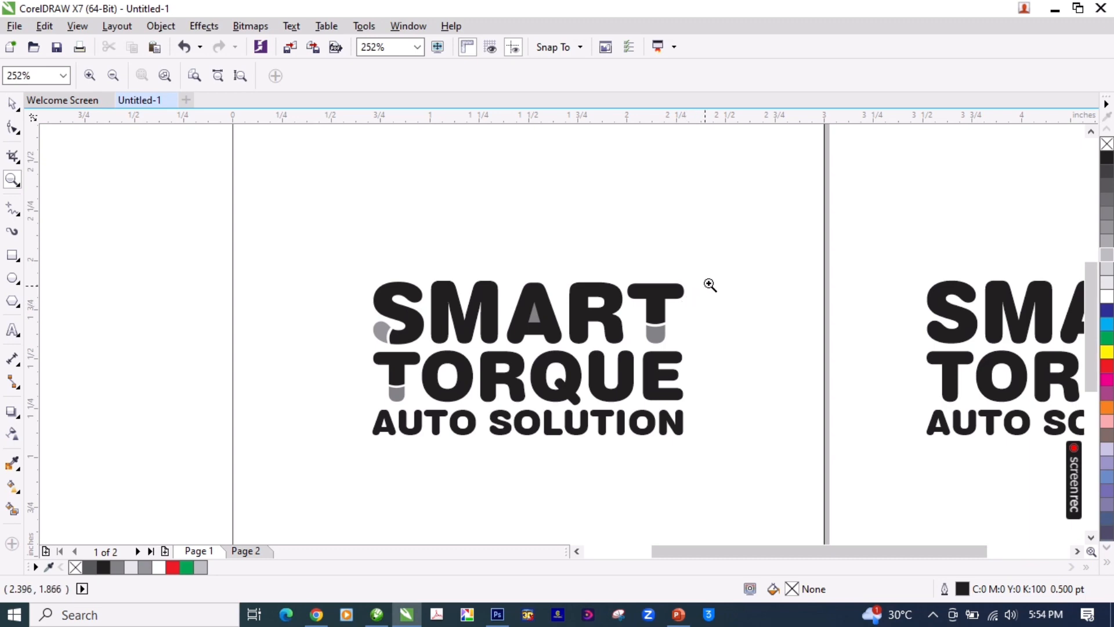
# Step: Compare the gray of the triangle inside the A of SMART with the gray lower piece of its T
pyautogui.moveTo(728, 253); pyautogui.dragTo(327, 462)
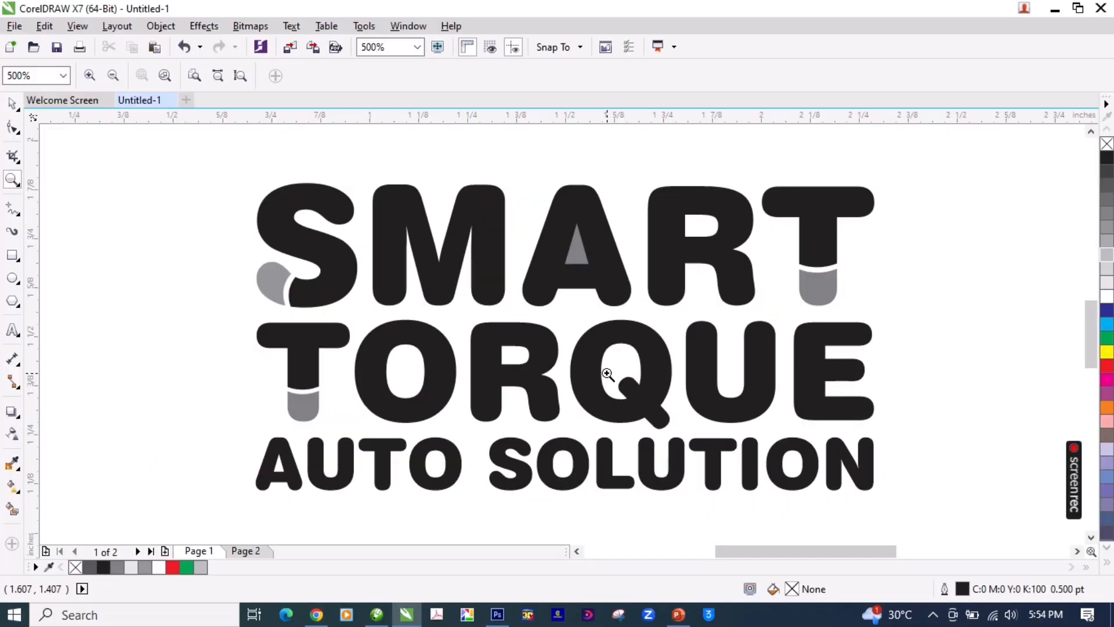
pyautogui.click(578, 197)
pyautogui.click(817, 290)
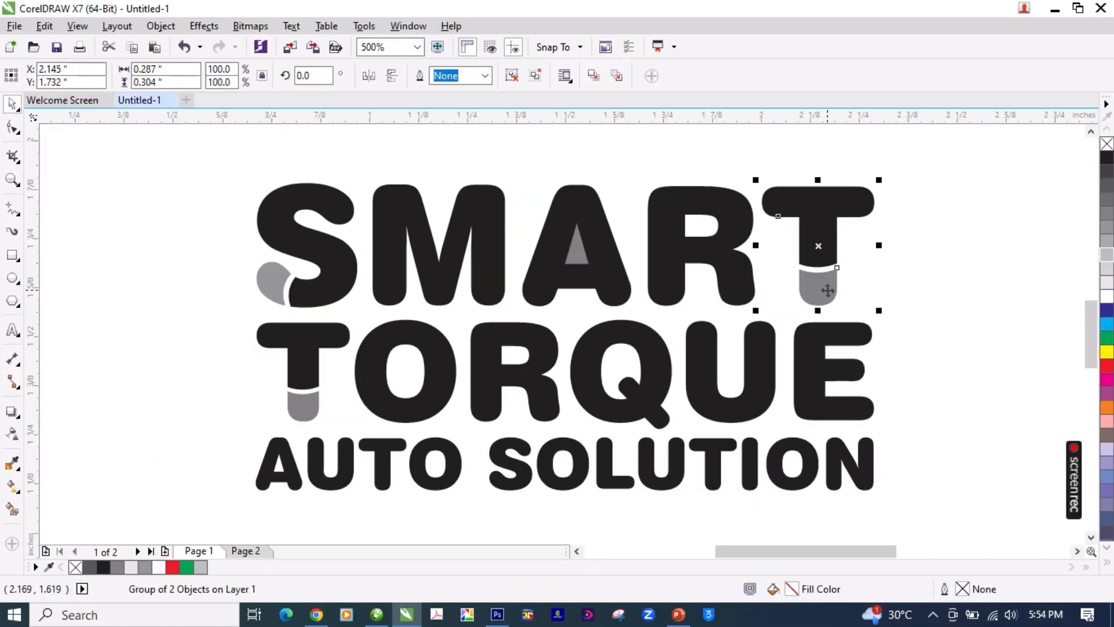
pyautogui.keyDown('ctrl'); pyautogui.click(817, 292); pyautogui.keyUp('ctrl')
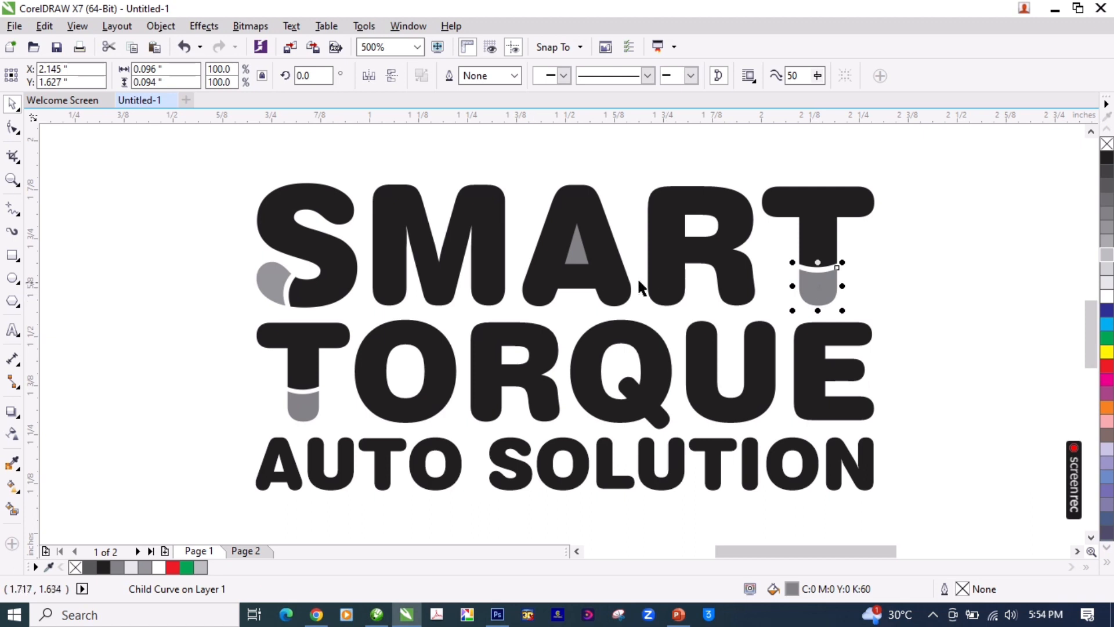
pyautogui.click(577, 255)
pyautogui.press('F3')
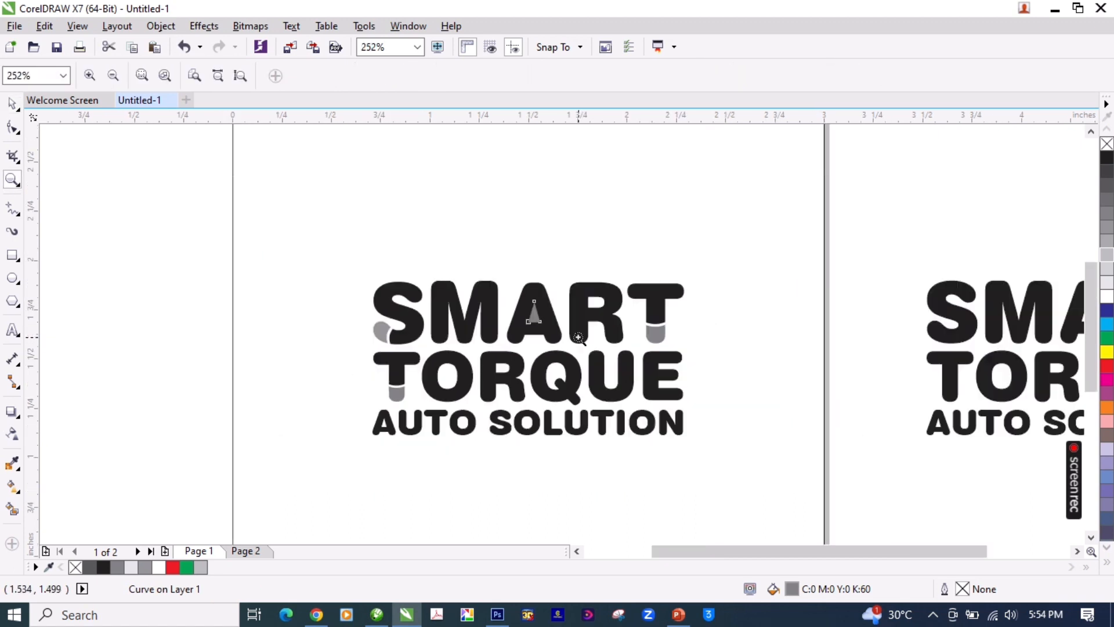
pyautogui.click(673, 261)
pyautogui.press('F3')
# Step: Group all the lettering of the logo and scale the group down to 0.8 inch wide and 0.398 inch high
pyautogui.press('F3')
pyautogui.moveTo(315, 274); pyautogui.dragTo(603, 378)
pyautogui.hotkey('ctrl', 'g')
pyautogui.press('F2')
pyautogui.moveTo(622, 296); pyautogui.dragTo(457, 423)
pyautogui.press('Escape')
pyautogui.moveTo(723, 238); pyautogui.dragTo(721, 274)
pyautogui.press('F2')
pyautogui.press('F3')
pyautogui.moveTo(625, 319); pyautogui.dragTo(456, 406)
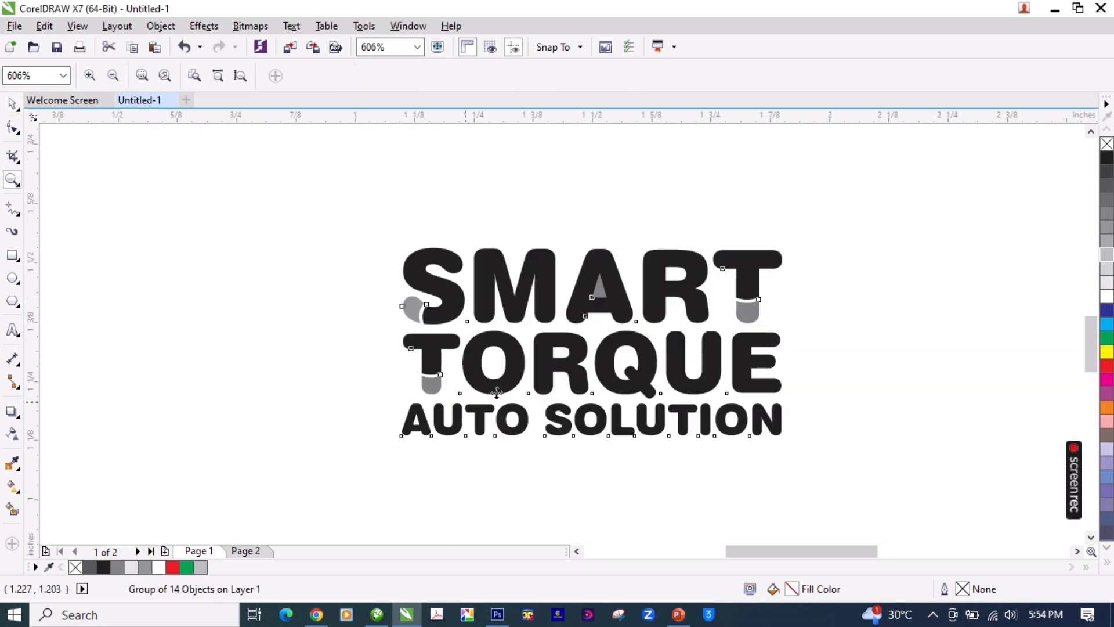
pyautogui.press('space')
pyautogui.click(750, 316)
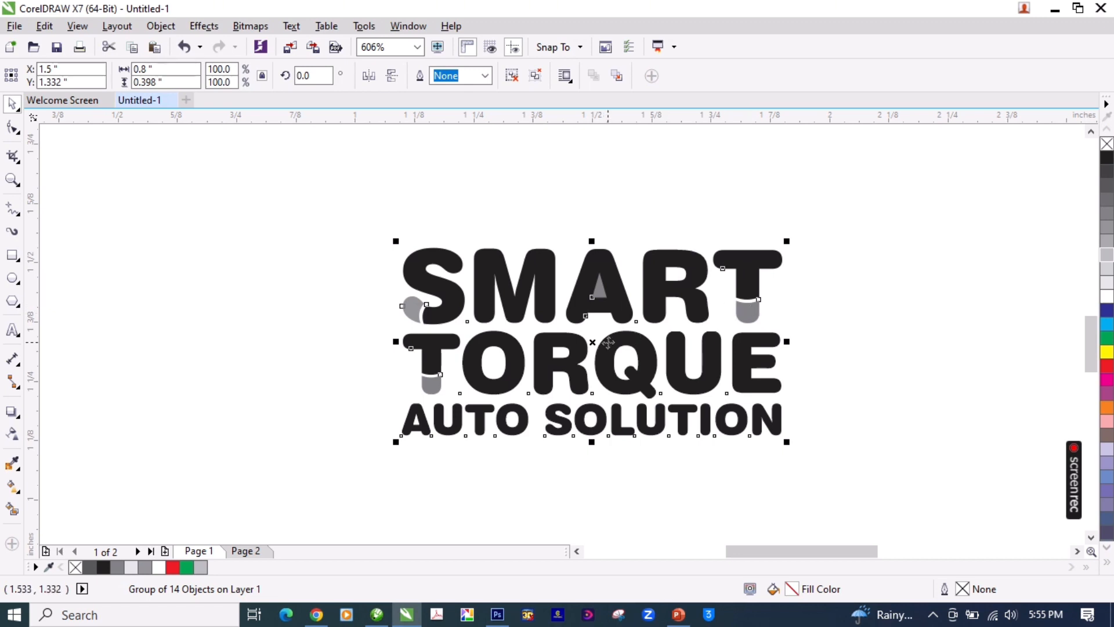
# Step: Center the grouped SMART TORQUE AUTO SOLUTION lettering on the page
pyautogui.press('F3')
pyautogui.press('F2')
pyautogui.moveTo(455, 274); pyautogui.dragTo(629, 409)
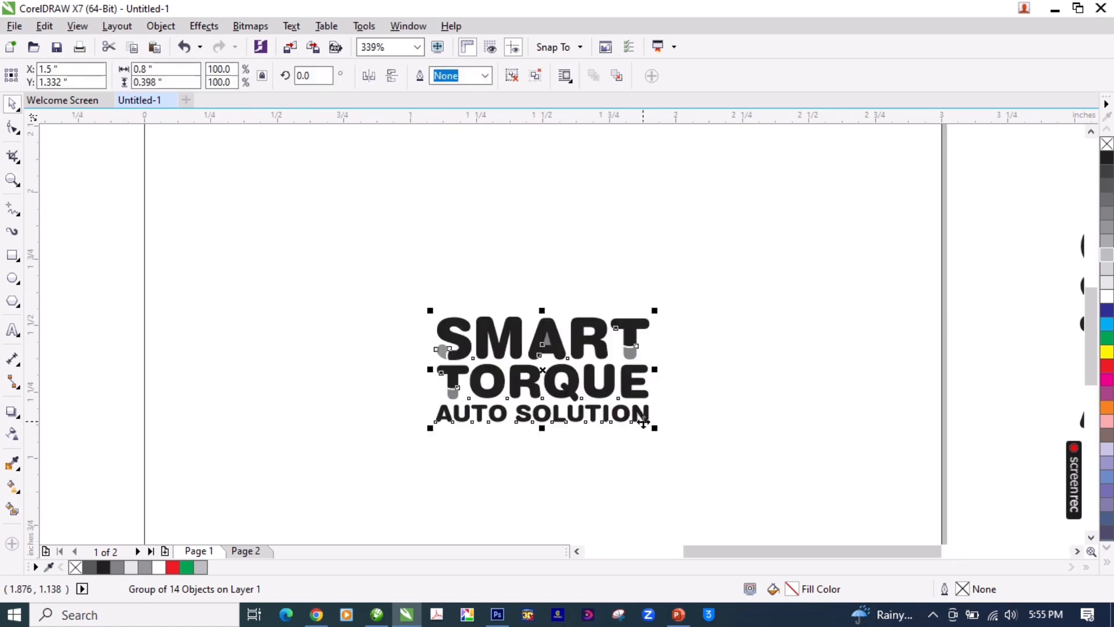
pyautogui.press('p')
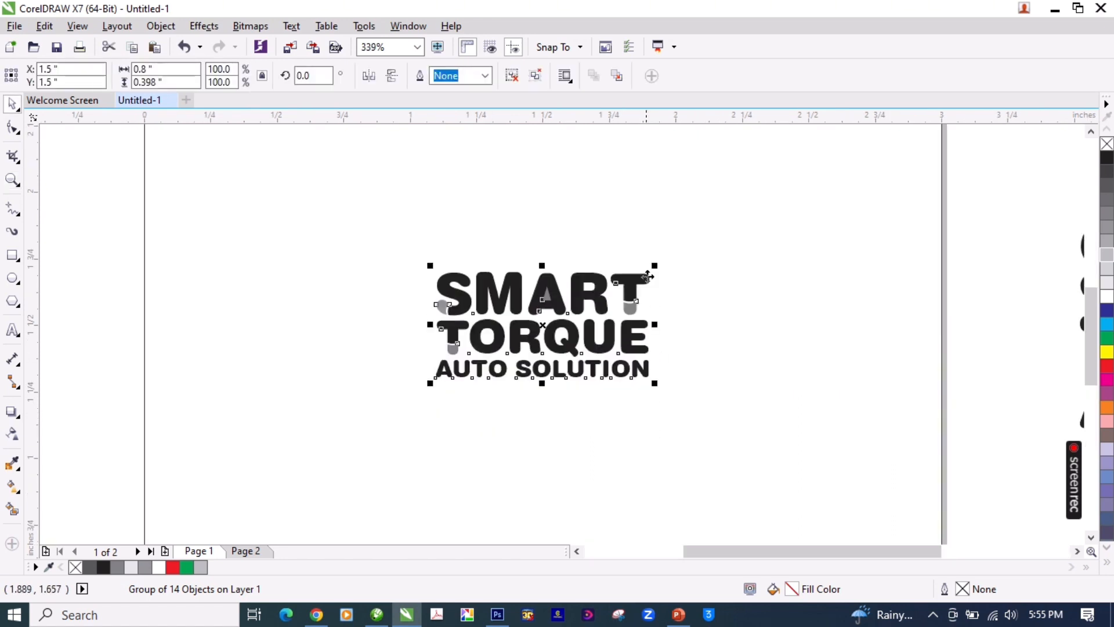
pyautogui.press('F2')
pyautogui.press('F3')
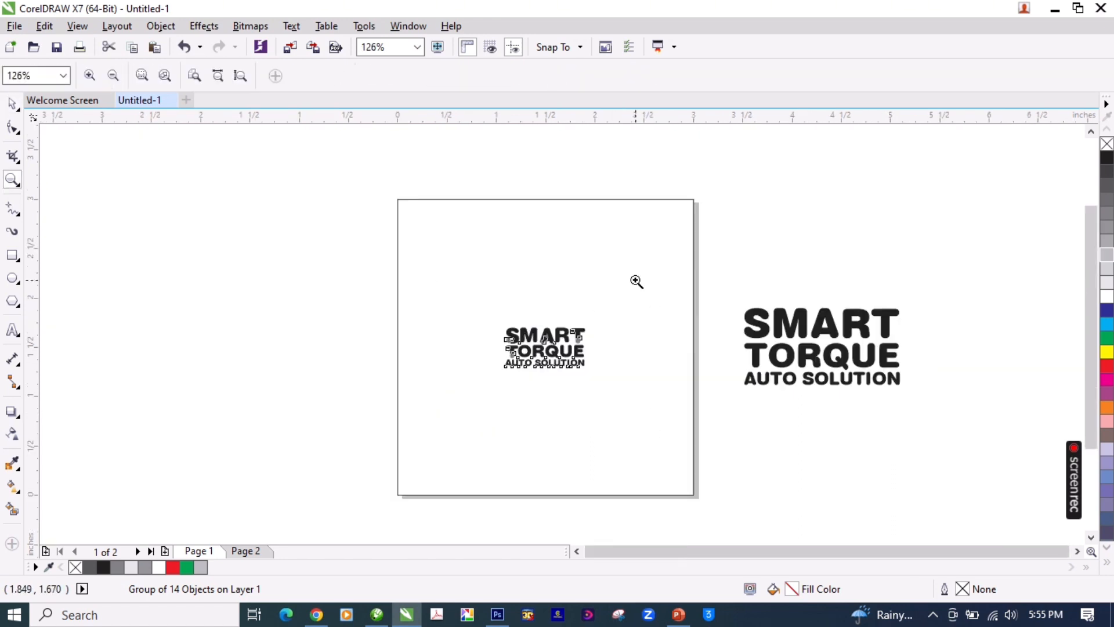
pyautogui.moveTo(659, 245); pyautogui.dragTo(428, 421)
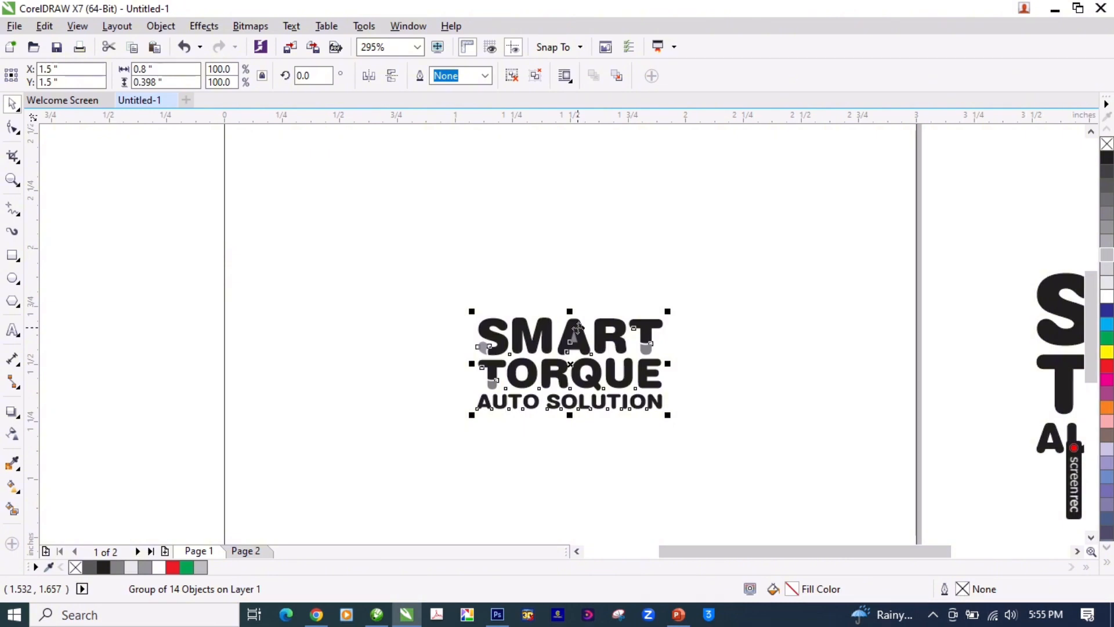
# Step: Examine the complete logo with the car outline above the text and the underline below, including a full-screen preview
pyautogui.moveTo(473, 4)
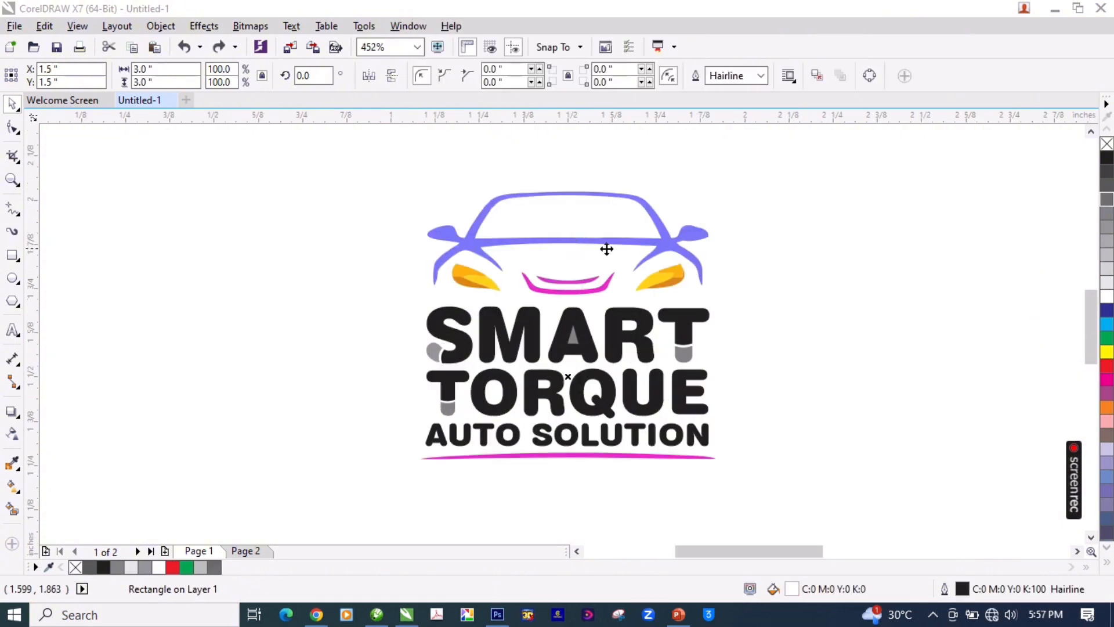
pyautogui.press('F4')
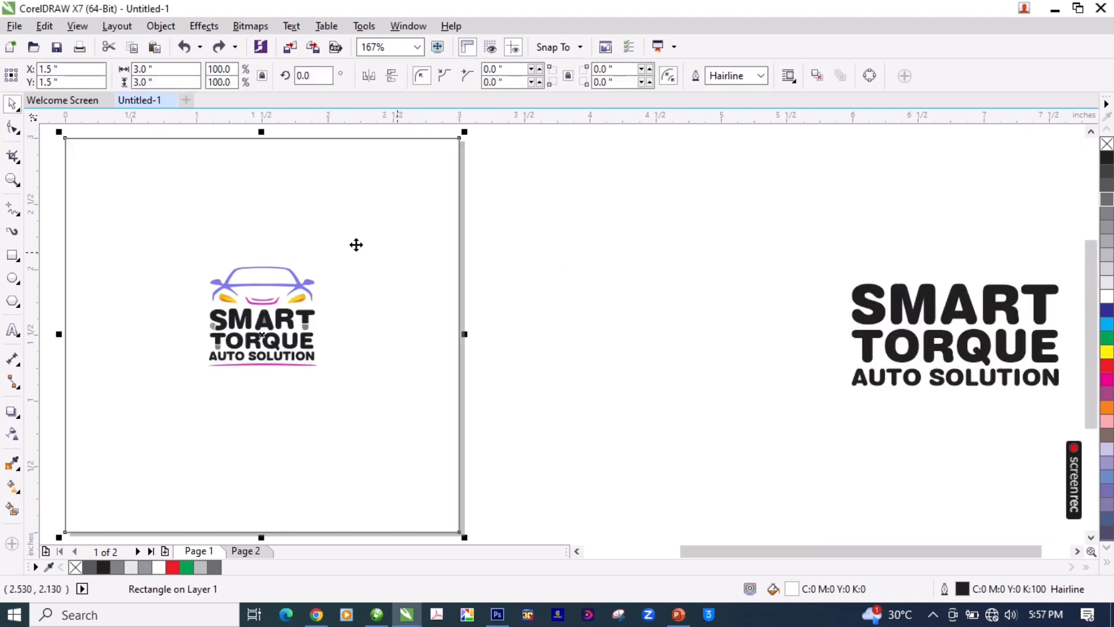
pyautogui.press('z')
pyautogui.moveTo(367, 237); pyautogui.dragTo(221, 374)
pyautogui.press('F9')
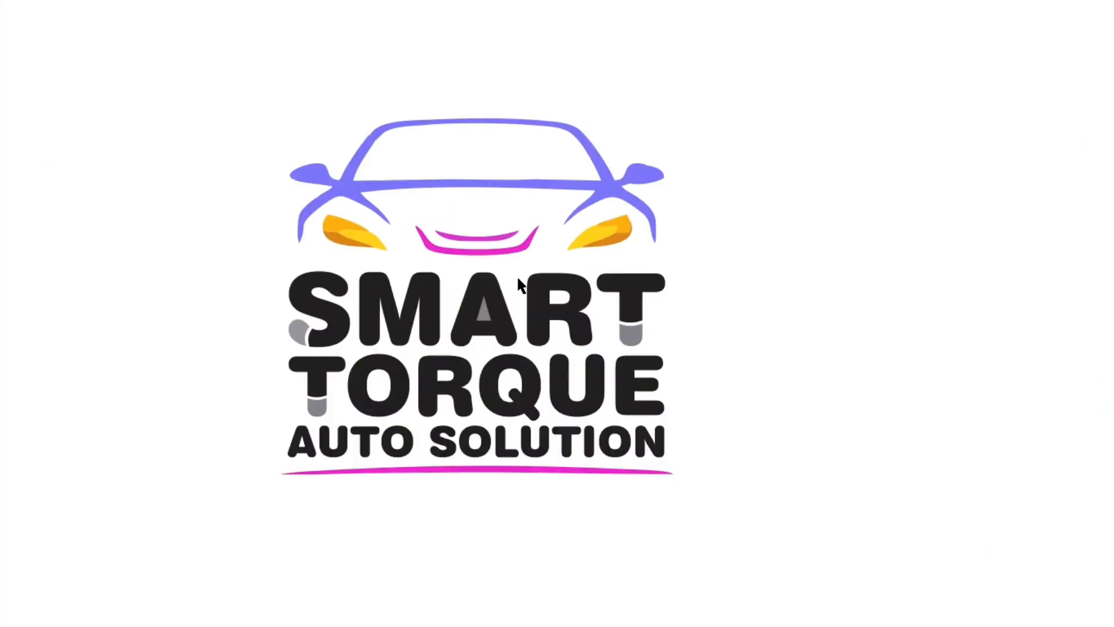
pyautogui.click(459, 274)
pyautogui.rightClick(460, 274)
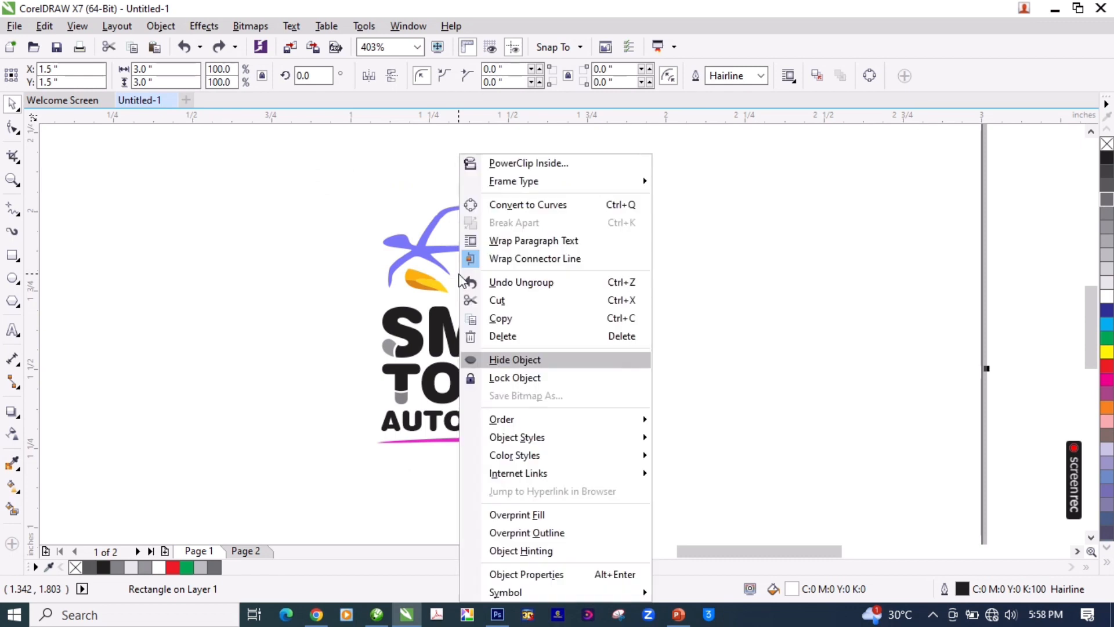
pyautogui.press('Escape')
pyautogui.press('z')
pyautogui.press('F4')
pyautogui.moveTo(346, 247); pyautogui.dragTo(199, 385)
pyautogui.press('space')
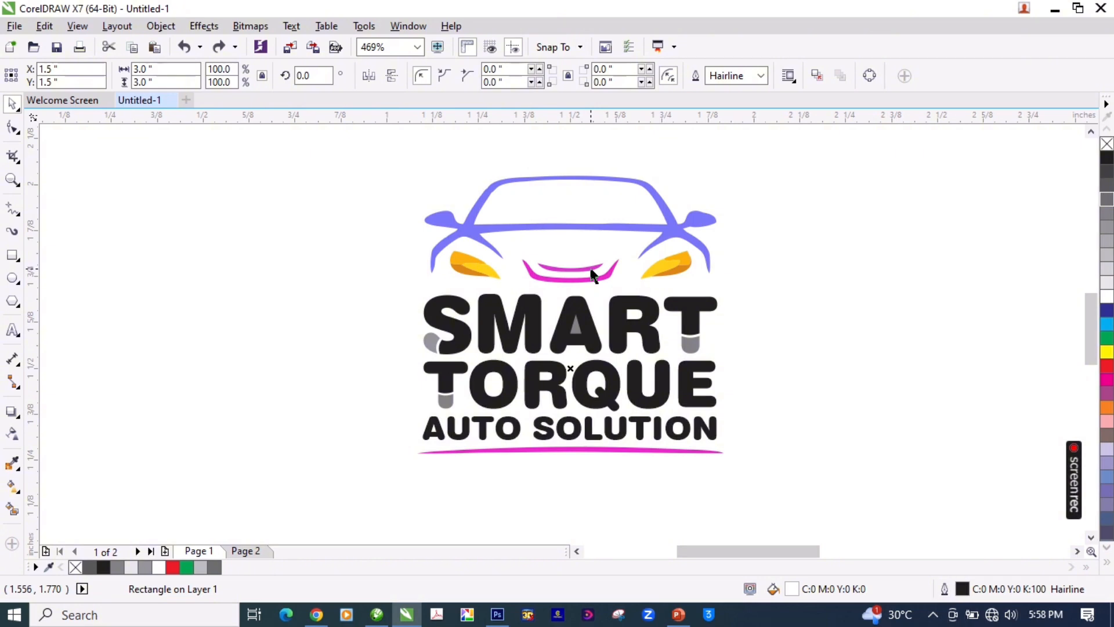
# Step: Inspect the car illustration's body outline, headlights and grille above the lettering at close range
pyautogui.press('F2')
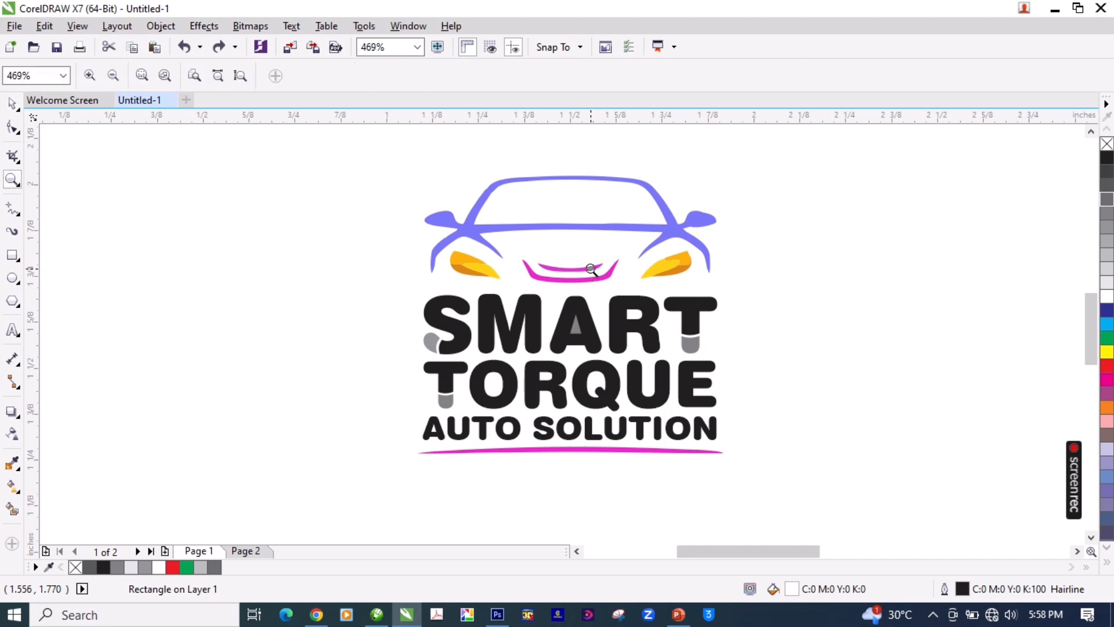
pyautogui.press('F4')
pyautogui.click(529, 288)
pyautogui.press('F2')
pyautogui.moveTo(182, 235); pyautogui.dragTo(386, 392)
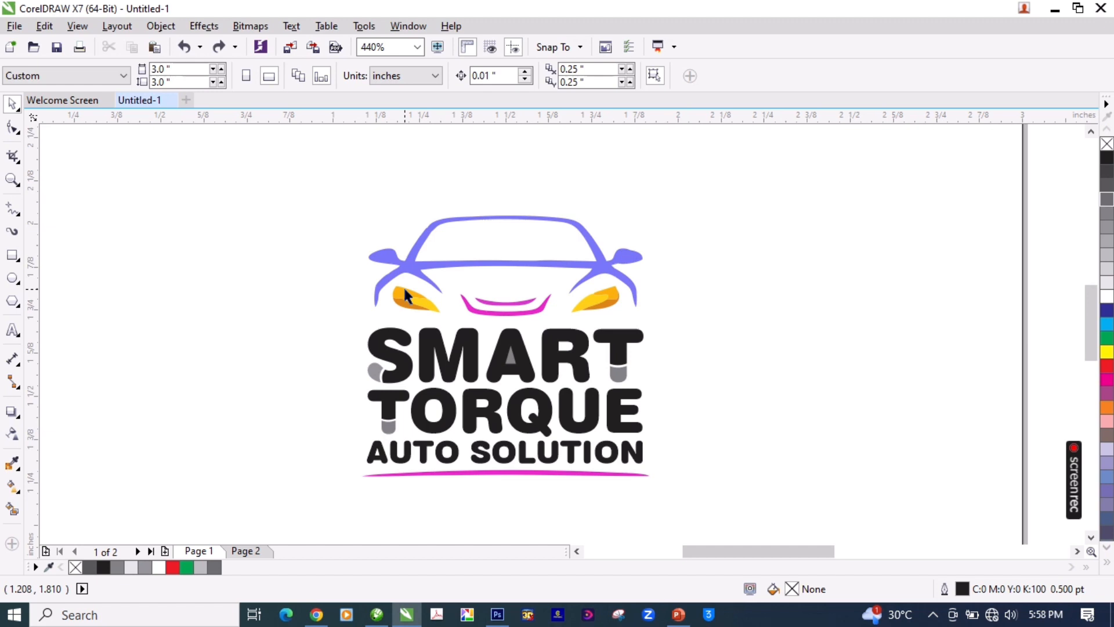
pyautogui.press('z')
pyautogui.moveTo(721, 179); pyautogui.dragTo(314, 511)
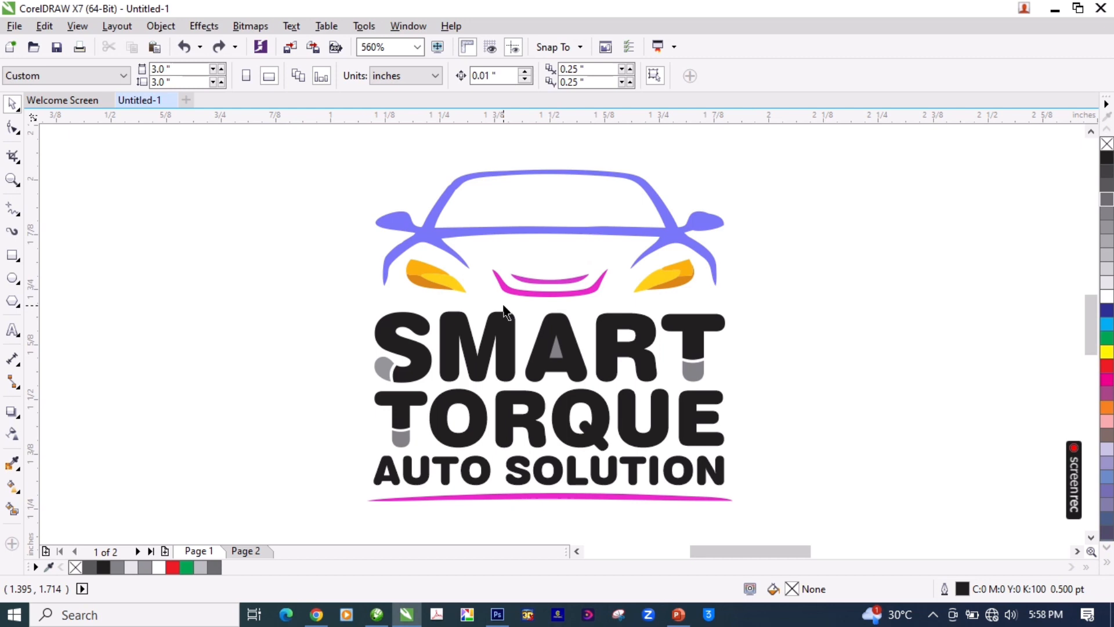
pyautogui.moveTo(344, 145); pyautogui.dragTo(805, 318)
pyautogui.click(590, 280)
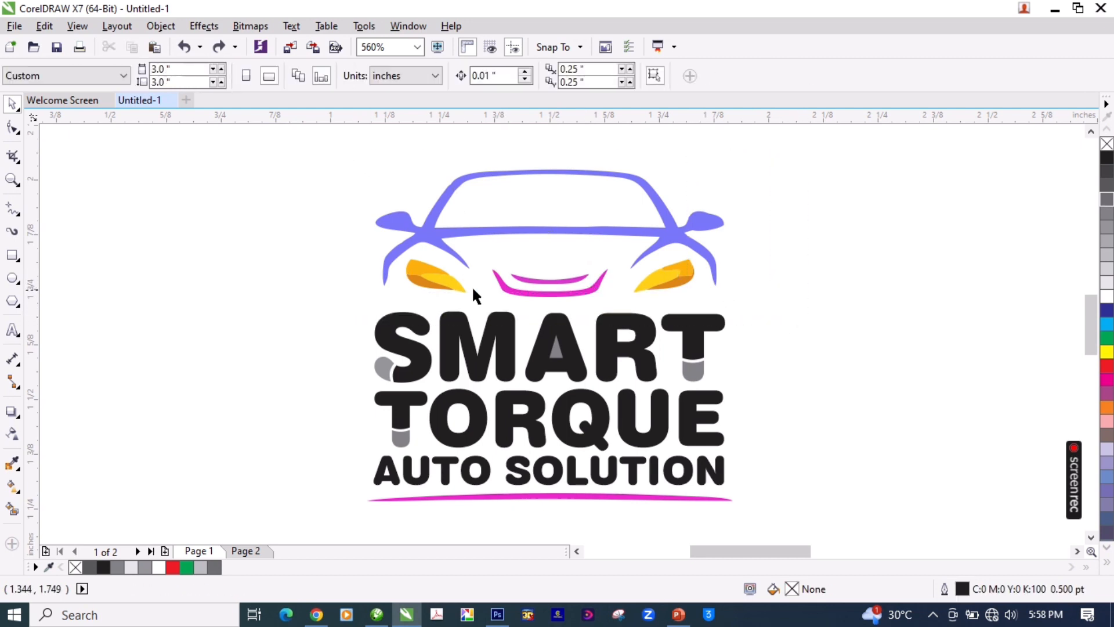
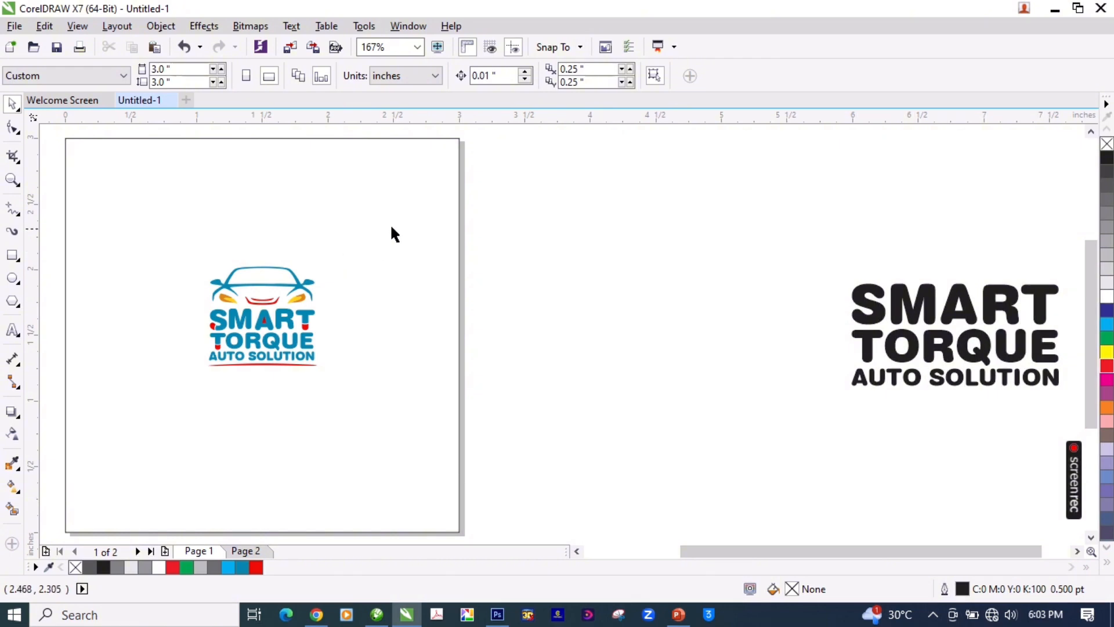
# Step: Group the car, lettering and underline, and enlarge the group to 1.55 inches wide and 1.405 inches high
pyautogui.moveTo(535, 189); pyautogui.dragTo(127, 423)
pyautogui.hotkey('ctrl', 'g')
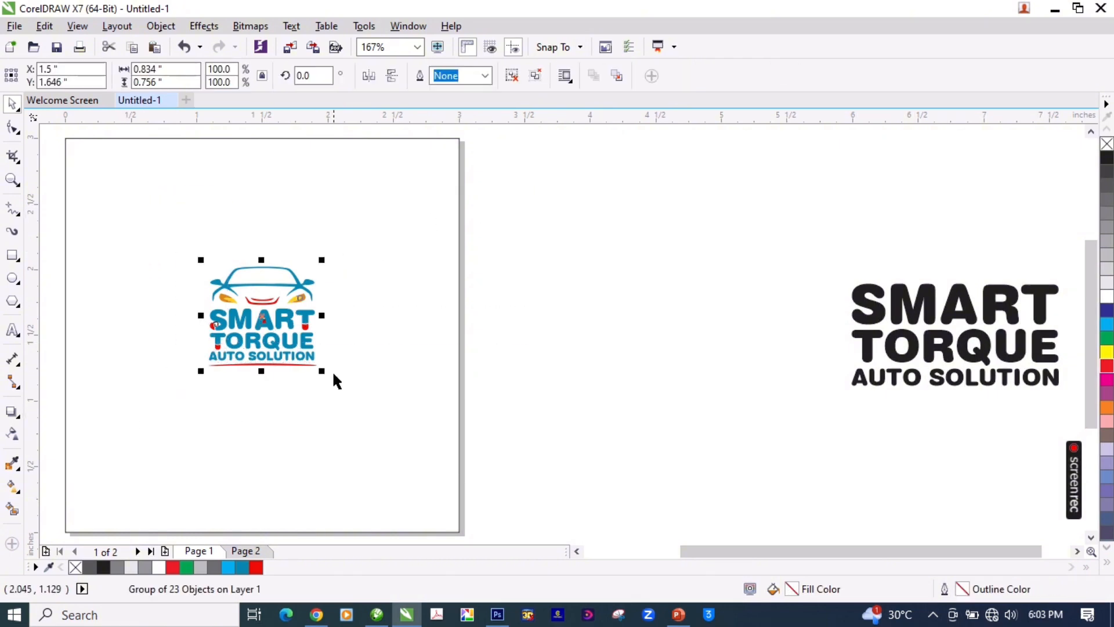
pyautogui.moveTo(322, 370); pyautogui.dragTo(370, 425)
pyautogui.click(516, 365)
pyautogui.press('z')
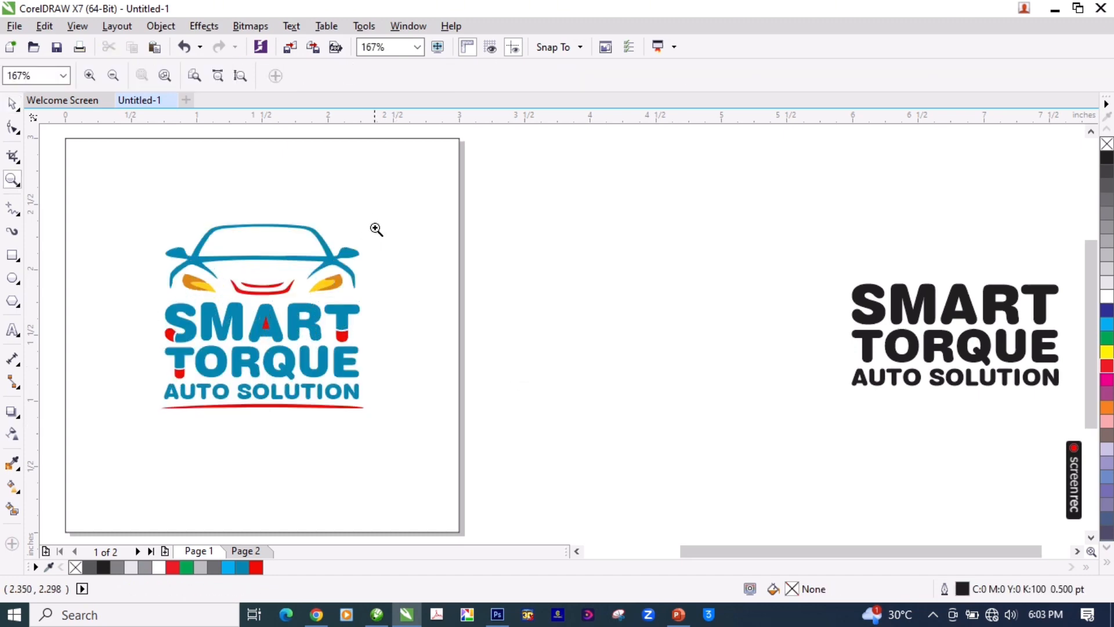
pyautogui.moveTo(384, 199); pyautogui.dragTo(154, 423)
pyautogui.press('space')
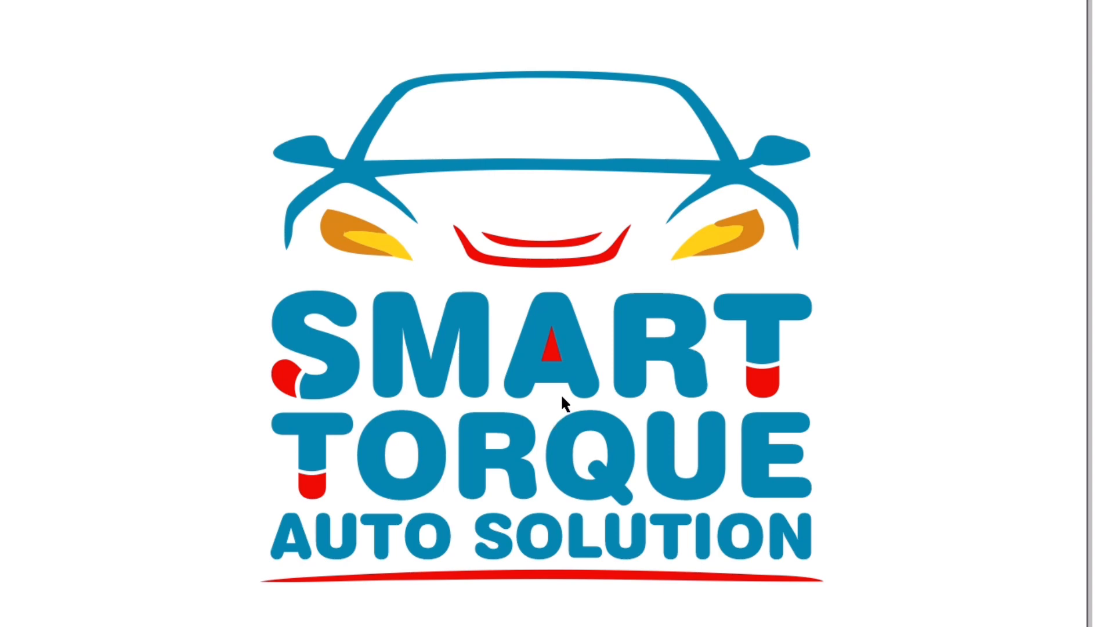
pyautogui.press('Escape')
pyautogui.press('F4')
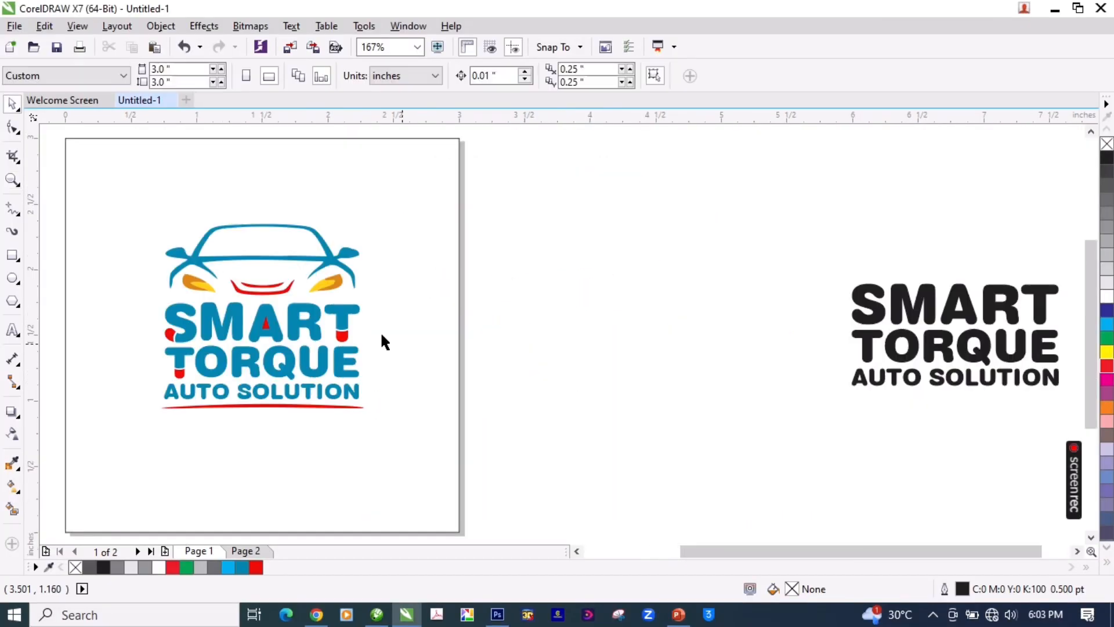
# Step: Scale the logo group to 1.023 inches wide and 0.927 inch high, and place an ungrouped copy beside it
pyautogui.click(343, 321)
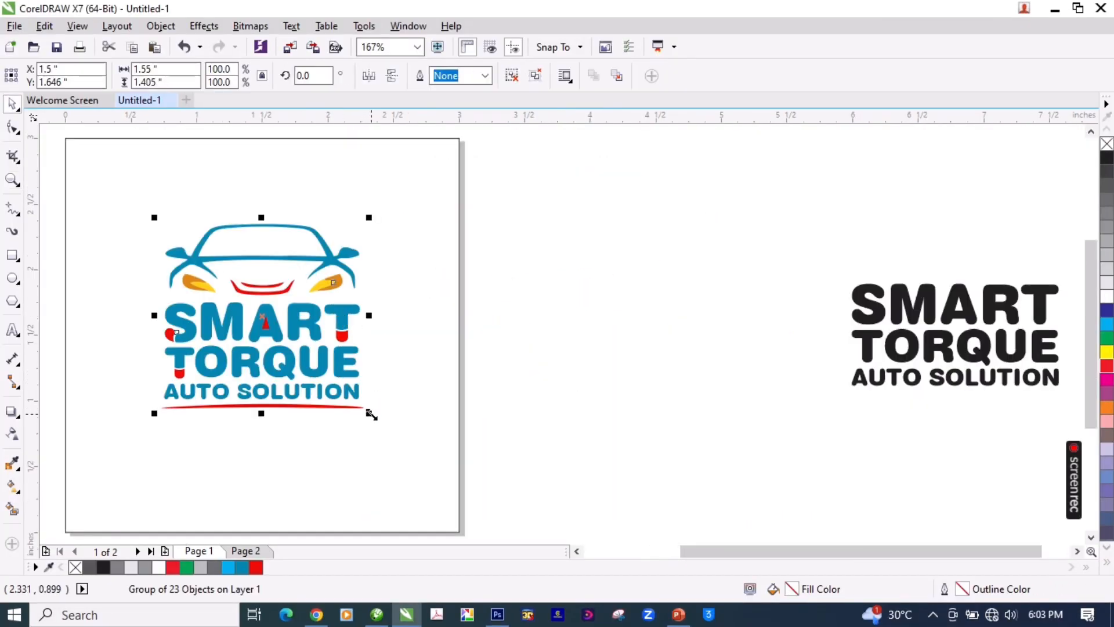
pyautogui.moveTo(371, 414); pyautogui.dragTo(368, 334)
pyautogui.press('z')
pyautogui.moveTo(458, 192); pyautogui.dragTo(75, 380)
pyautogui.press('space')
pyautogui.click(572, 327)
pyautogui.hotkey('ctrl', 'u')
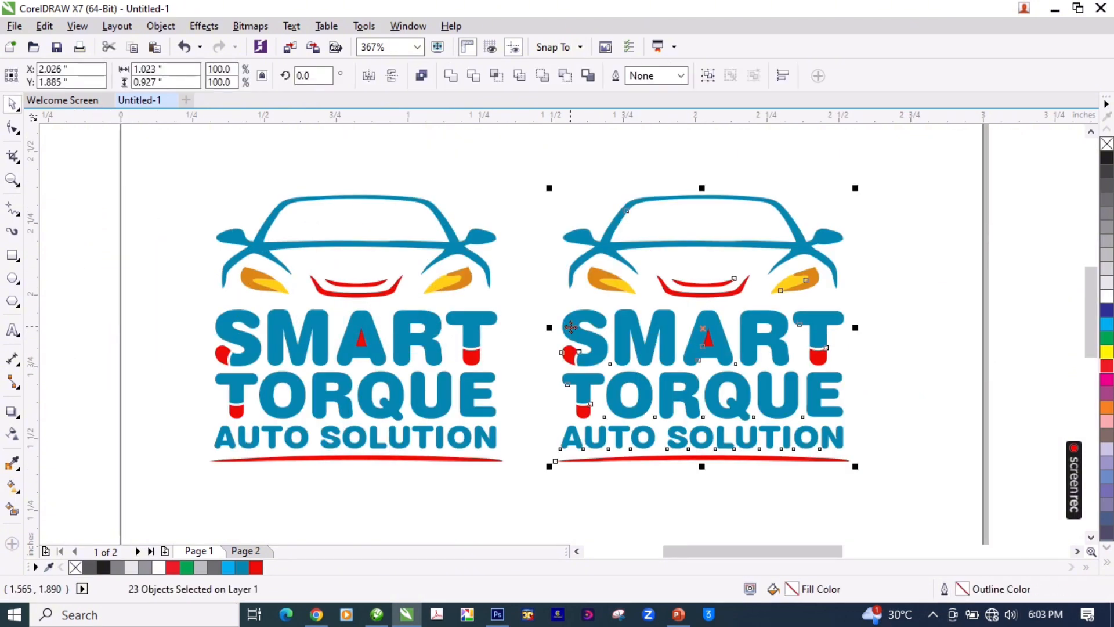
pyautogui.click(571, 327)
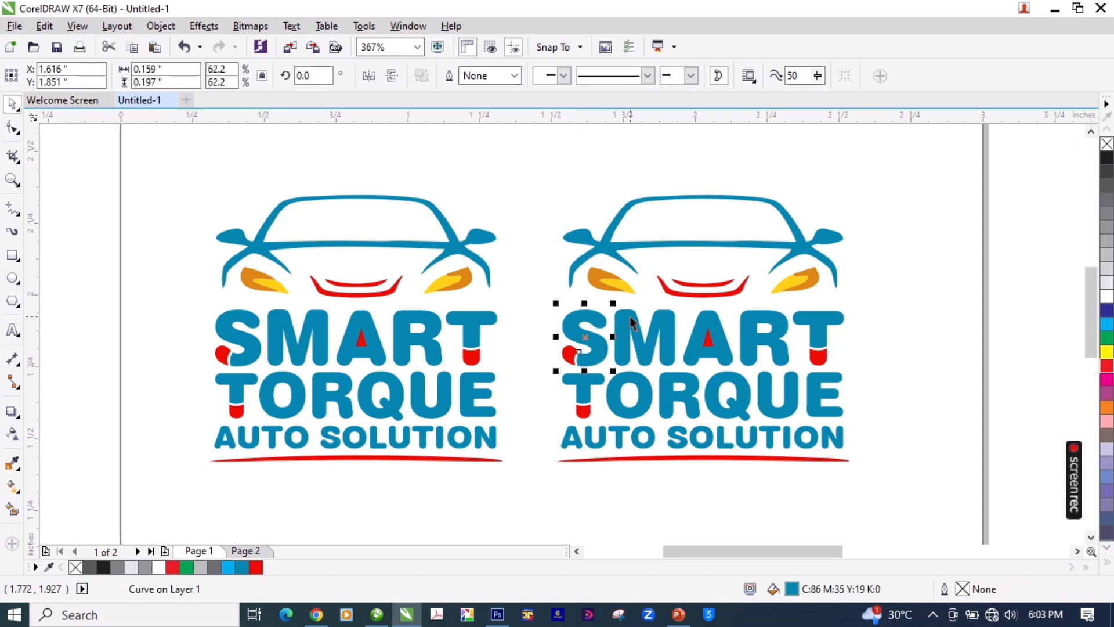
pyautogui.click(606, 258)
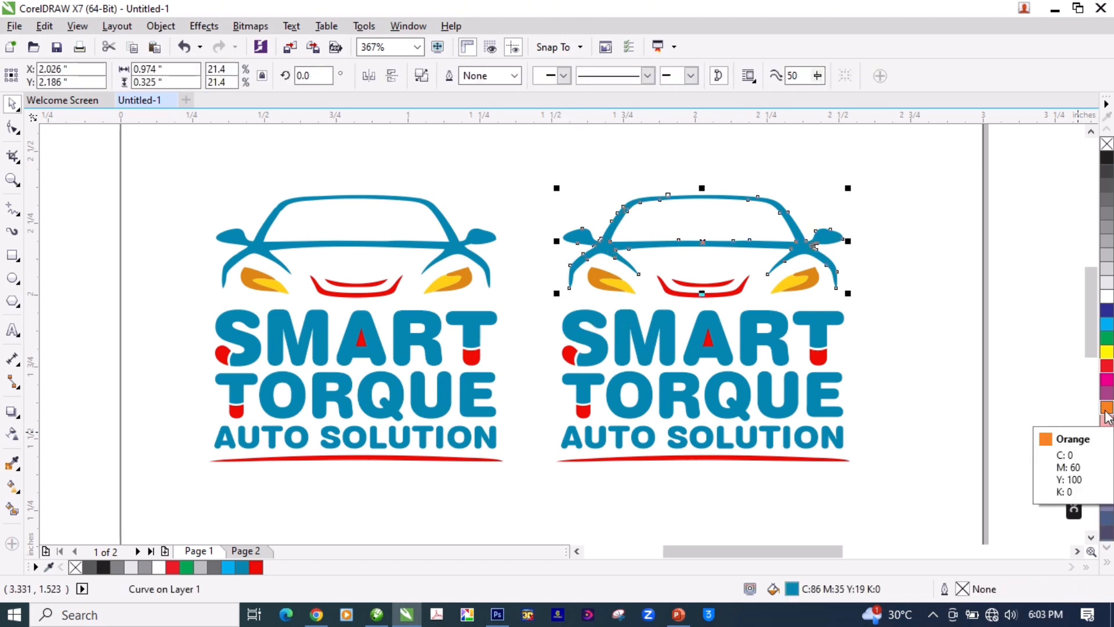
pyautogui.click(1107, 562)
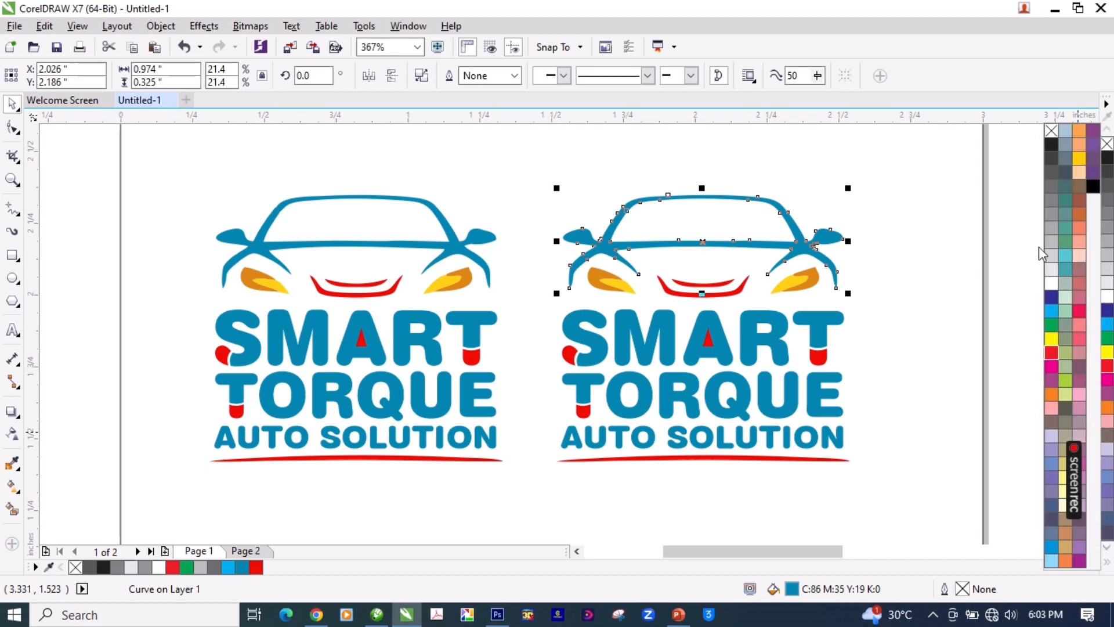
pyautogui.moveTo(1078, 452)
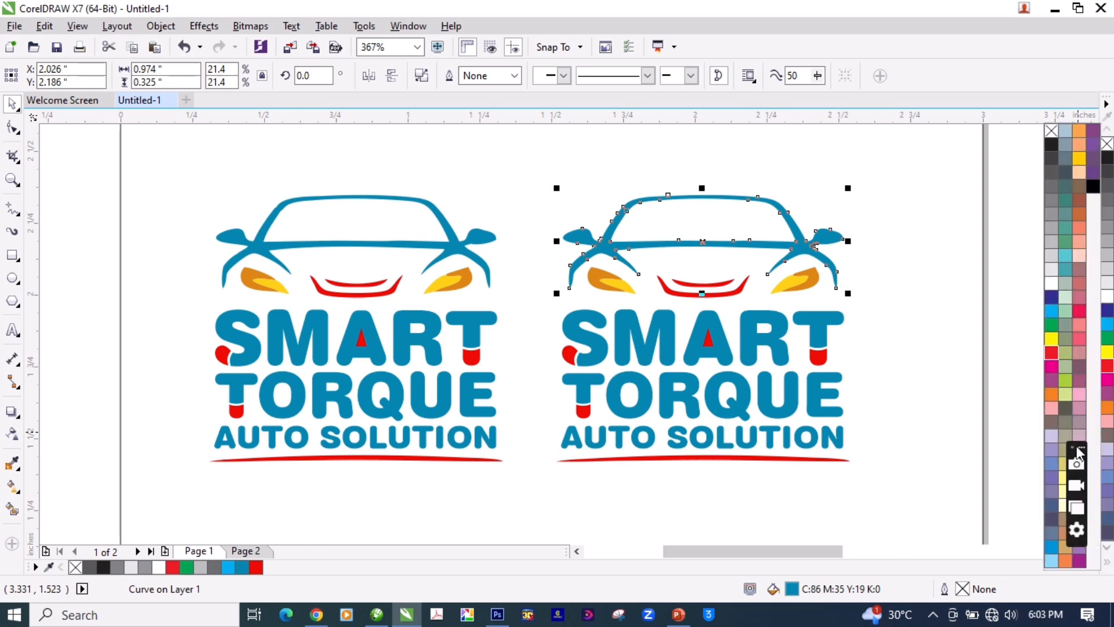
pyautogui.moveTo(1078, 452); pyautogui.dragTo(55, 615)
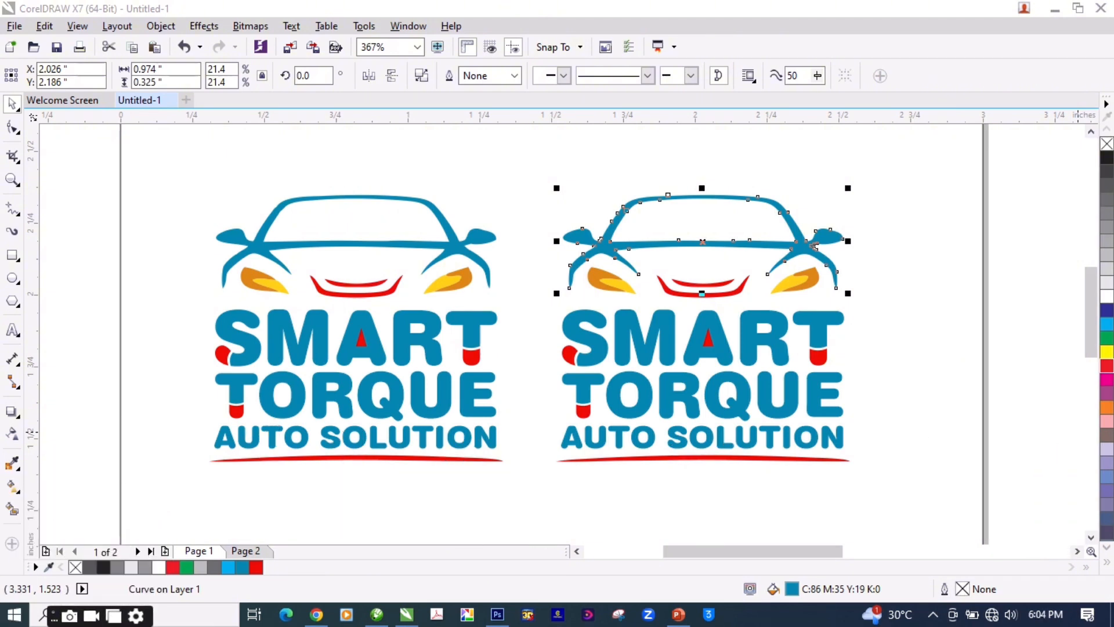
pyautogui.click(918, 450)
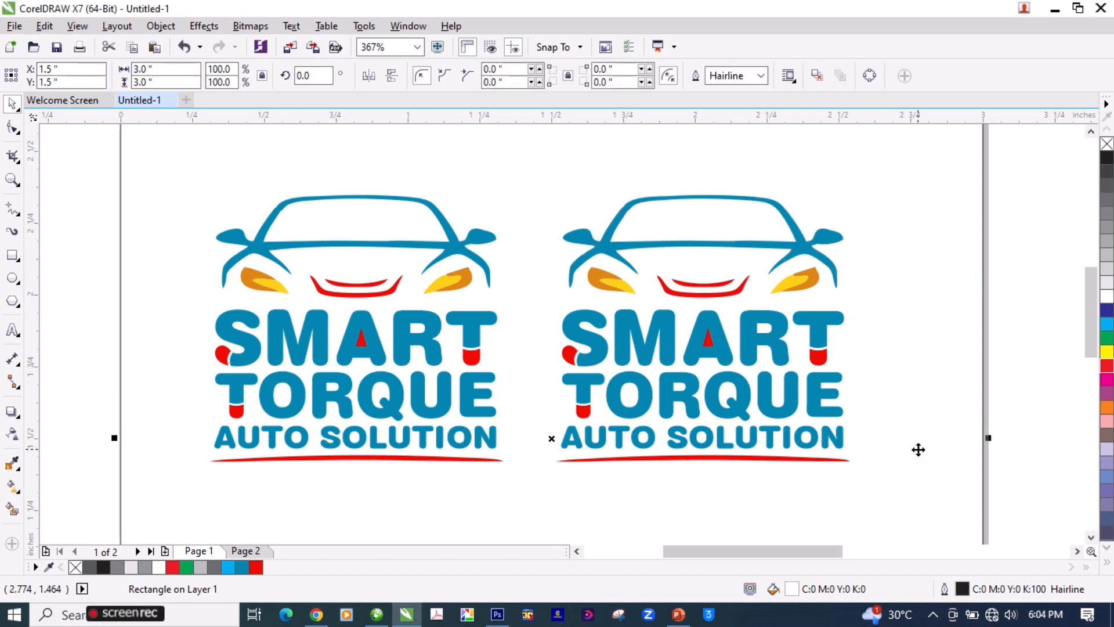
pyautogui.click(807, 325)
# Step: Fill the S of SMART in the ungrouped copy with Ruby Red and darken the fill to C:56 M:76 Y:73 K:82
pyautogui.click(591, 319)
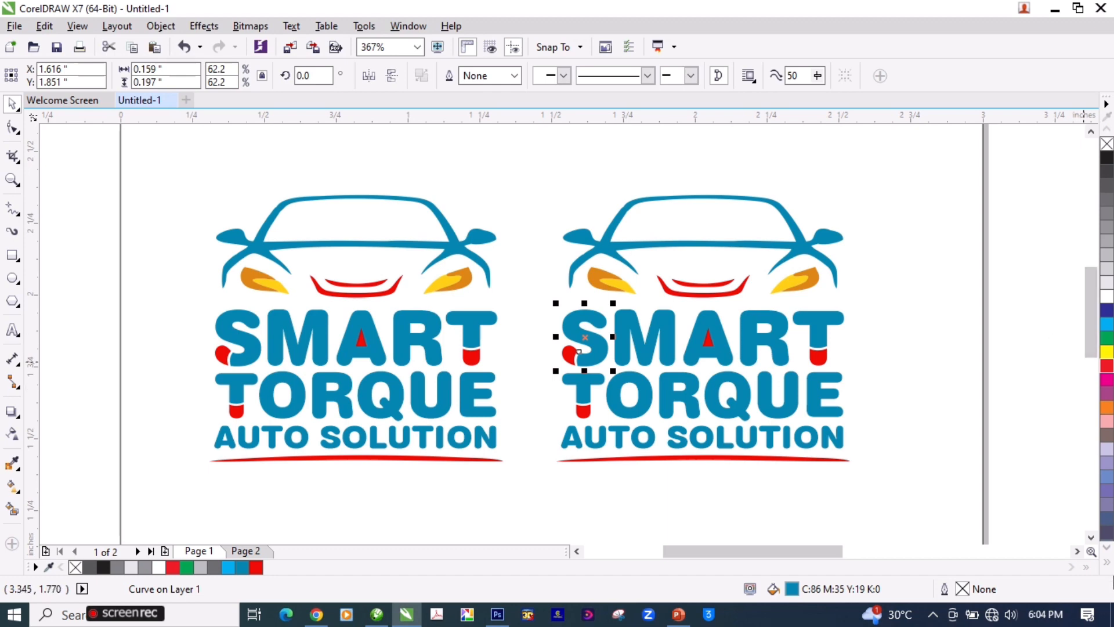
pyautogui.click(1107, 565)
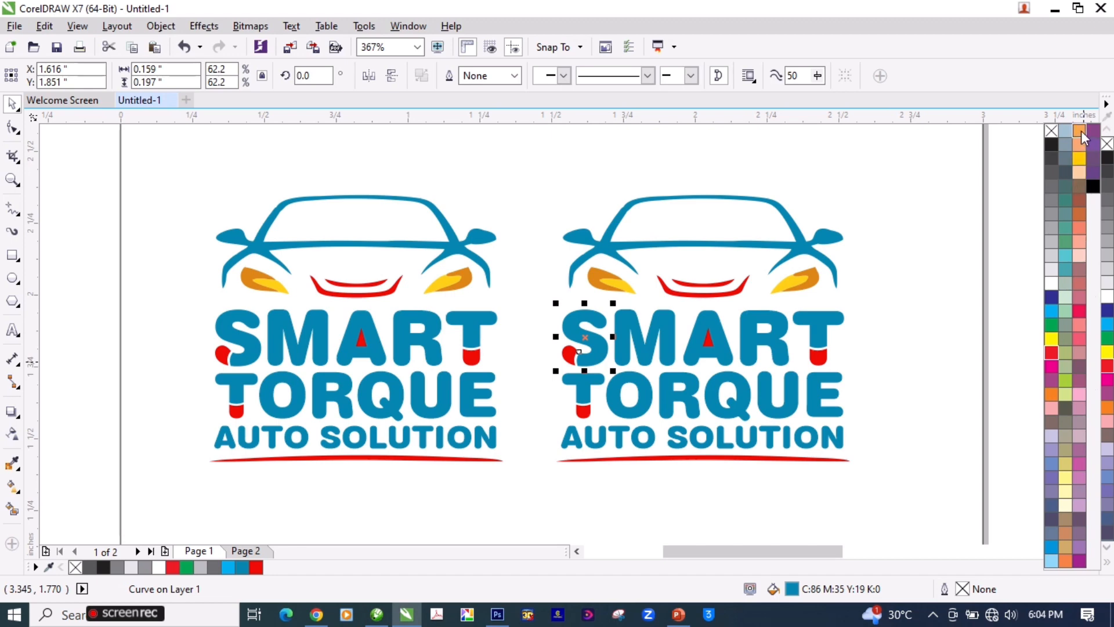
pyautogui.click(1078, 201)
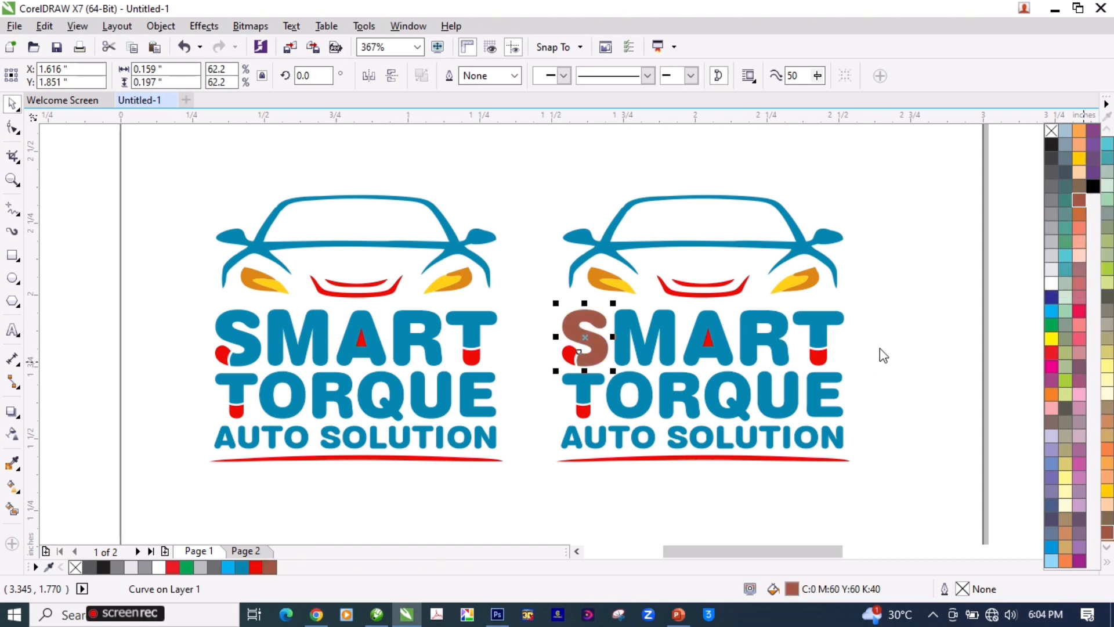
pyautogui.click(991, 294)
pyautogui.click(596, 323)
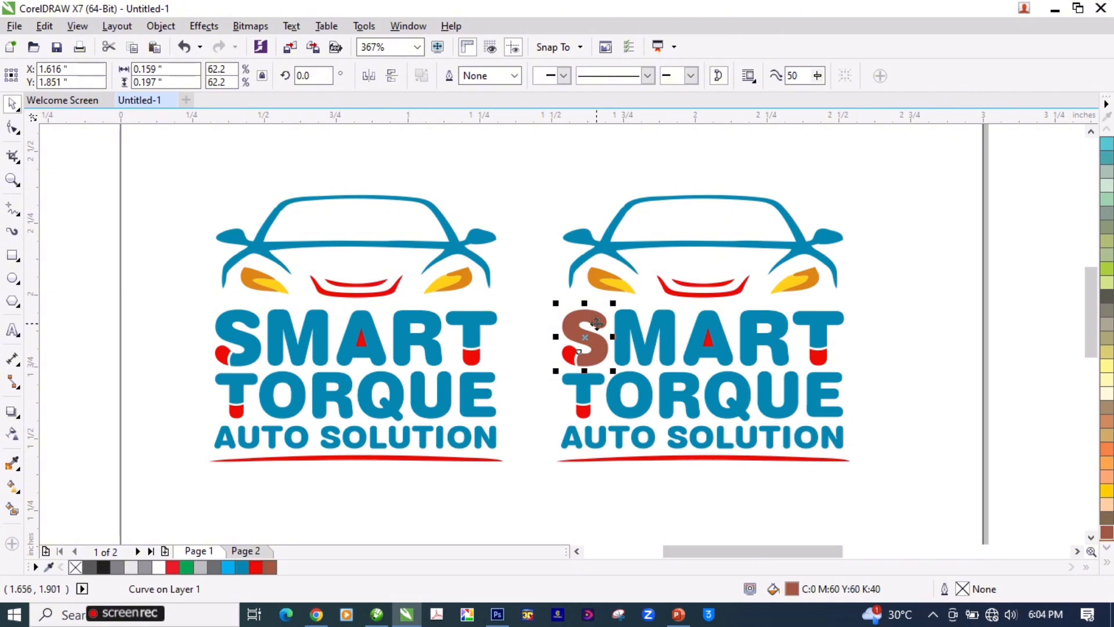
pyautogui.doubleClick(790, 588)
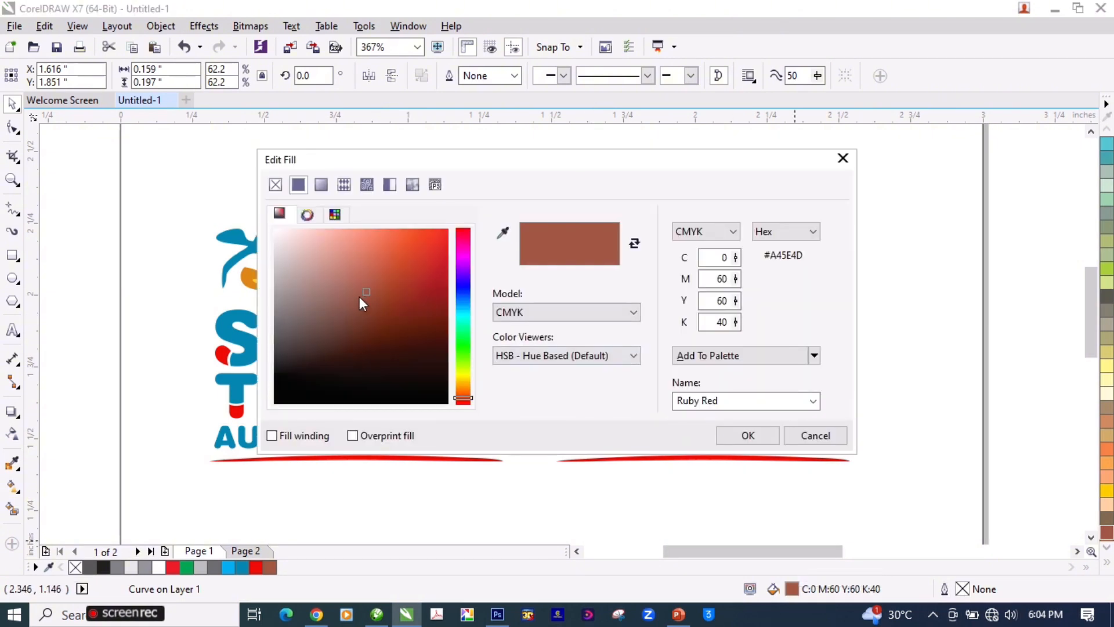
pyautogui.moveTo(368, 291); pyautogui.dragTo(412, 363)
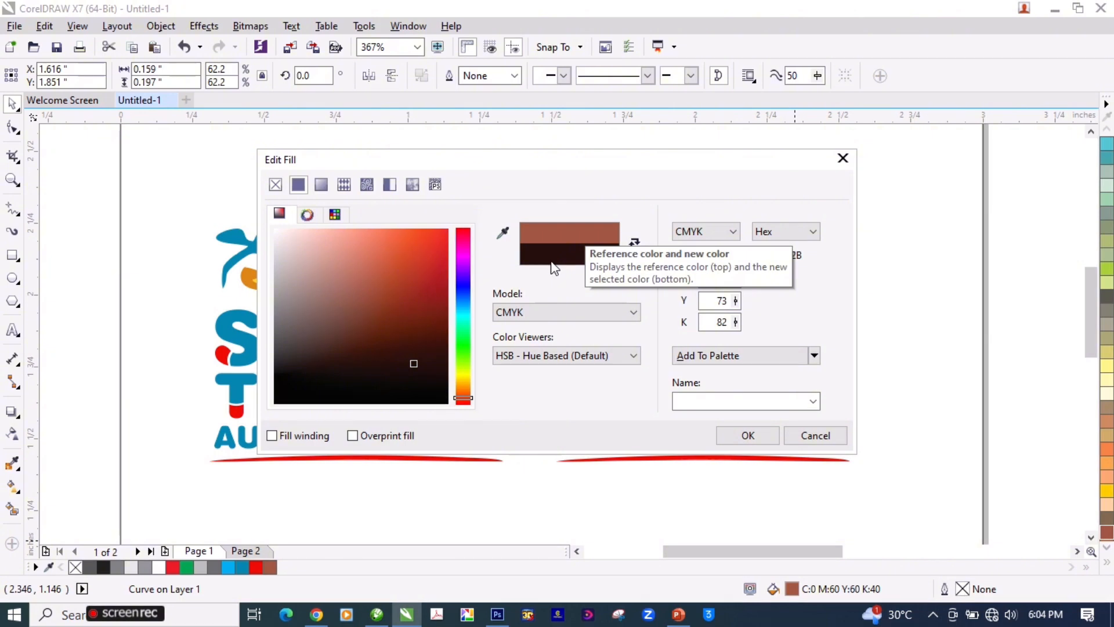
pyautogui.click(746, 435)
# Step: Copy the dark brown fill of the S onto the M, A, R and T of SMART in the copy
pyautogui.click(628, 318)
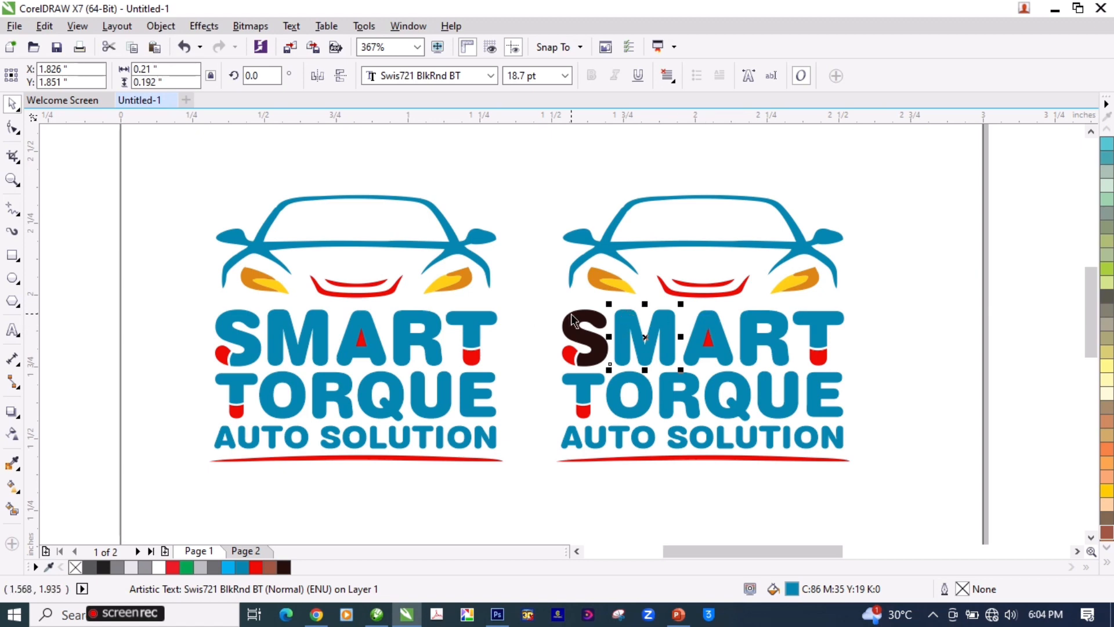
pyautogui.moveTo(578, 322); pyautogui.dragTo(622, 324)
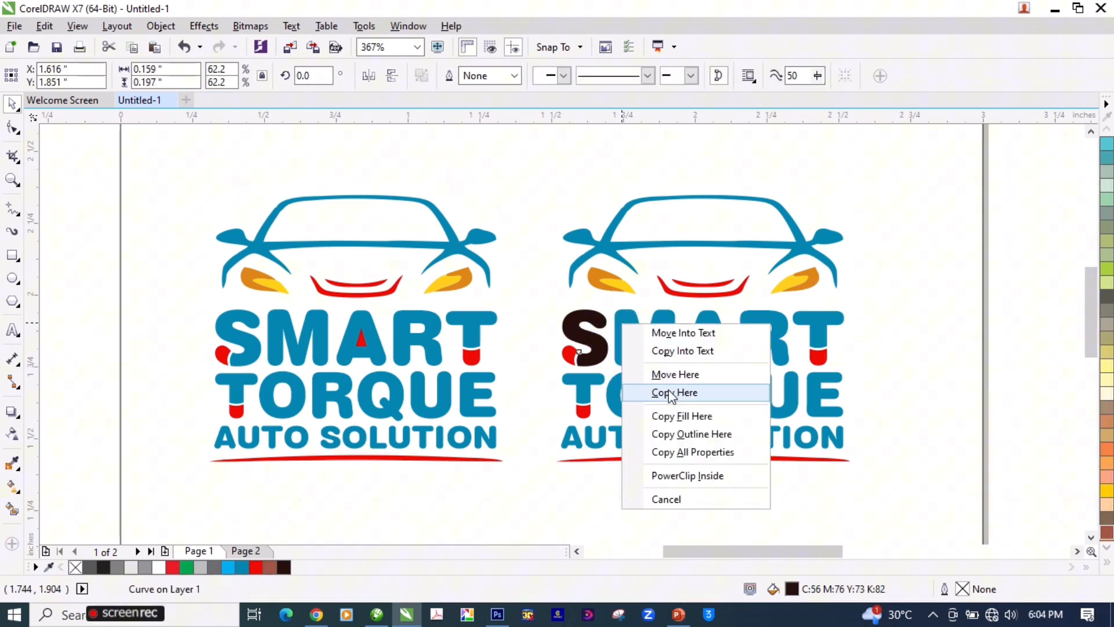
pyautogui.click(681, 421)
pyautogui.click(702, 327)
pyautogui.hotkey('ctrl', 'r')
pyautogui.click(777, 325)
pyautogui.hotkey('ctrl', 'r')
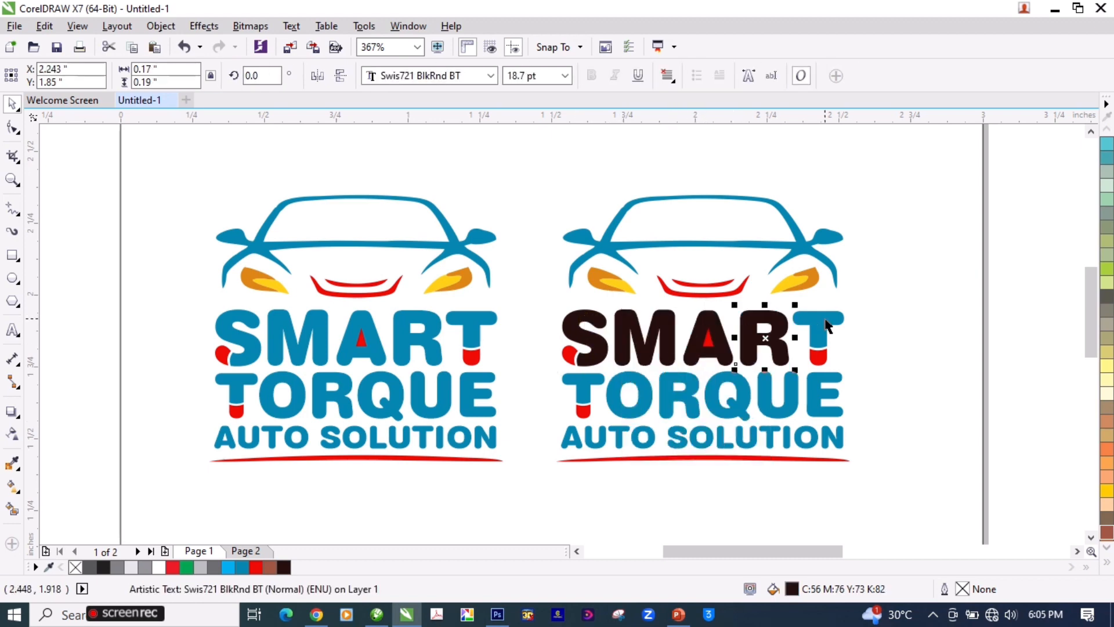
pyautogui.click(815, 328)
pyautogui.hotkey('ctrl', 'r')
# Step: Apply the same dark brown fill to every letter of TORQUE in the copied logo, leaving the red tip of the T
pyautogui.click(816, 394)
pyautogui.hotkey('ctrl', 'r')
pyautogui.click(768, 394)
pyautogui.hotkey('ctrl', 'r')
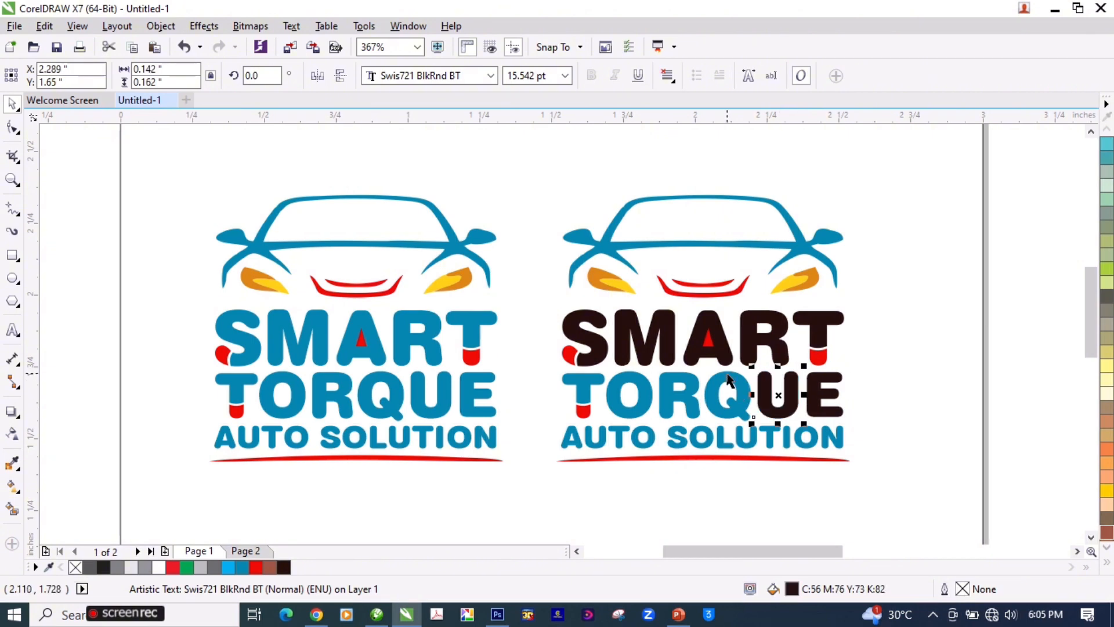
pyautogui.click(726, 380)
pyautogui.hotkey('ctrl', 'r')
pyautogui.click(680, 383)
pyautogui.hotkey('ctrl', 'r')
pyautogui.click(631, 382)
pyautogui.hotkey('ctrl', 'r')
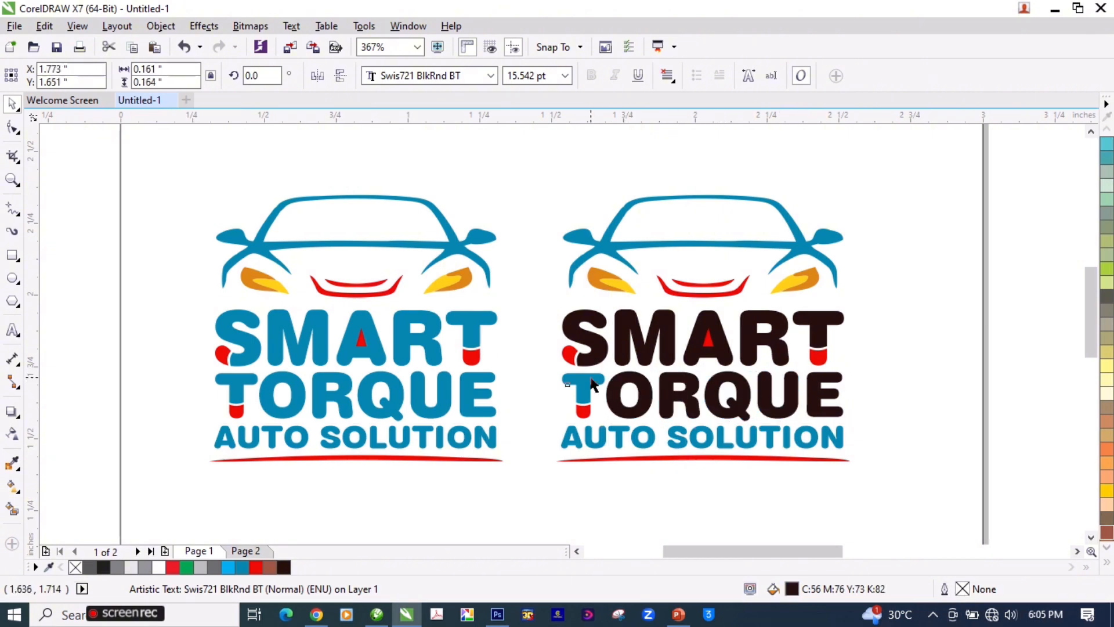
pyautogui.click(581, 388)
pyautogui.hotkey('ctrl', 'r')
# Step: Apply the dark brown fill to the AUTO SOLUTION text and the car outline of the copied logo
pyautogui.click(606, 436)
pyautogui.hotkey('ctrl', 'r')
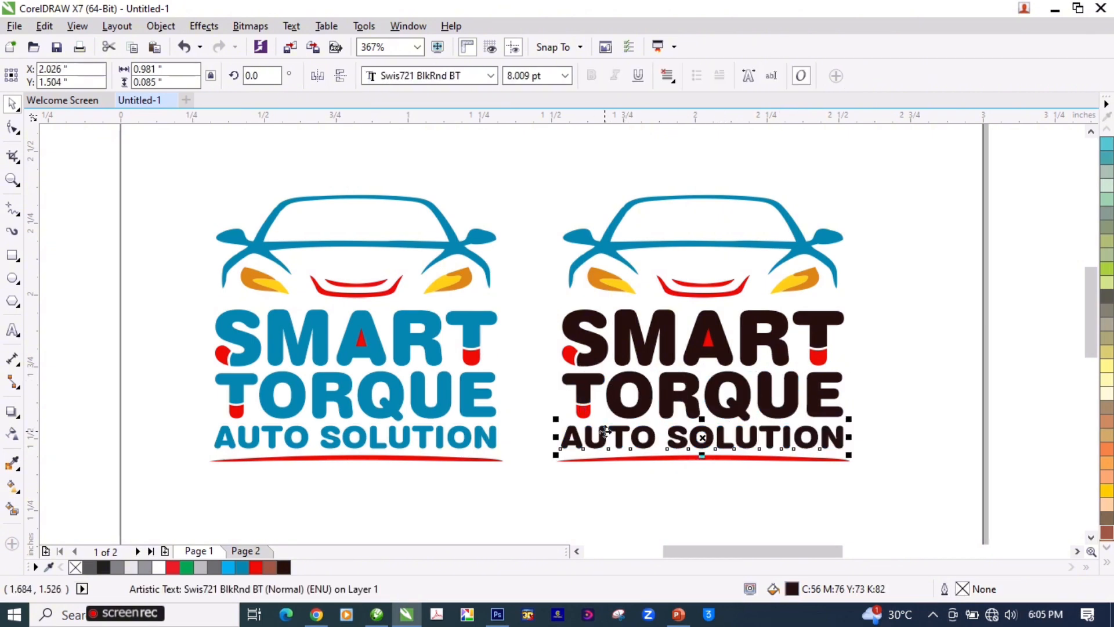
pyautogui.click(759, 244)
pyautogui.hotkey('ctrl', 'r')
pyautogui.click(1021, 261)
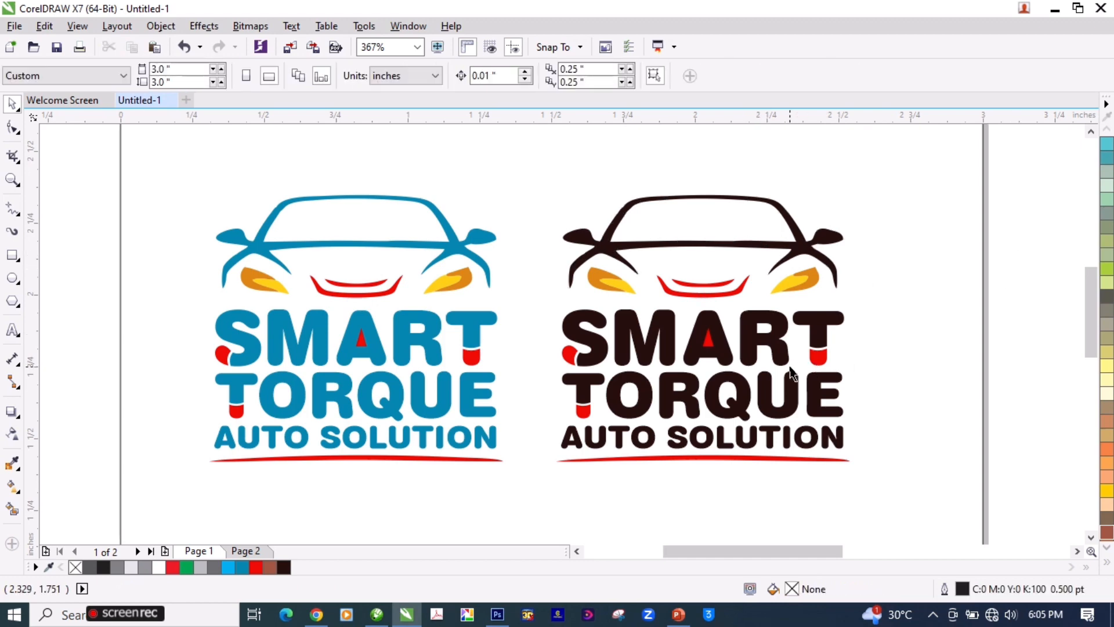
# Step: Shift the whole dark brown logo farther from the blue one, to X 2.12 inches
pyautogui.press('F2')
pyautogui.press('F4')
pyautogui.press('F2')
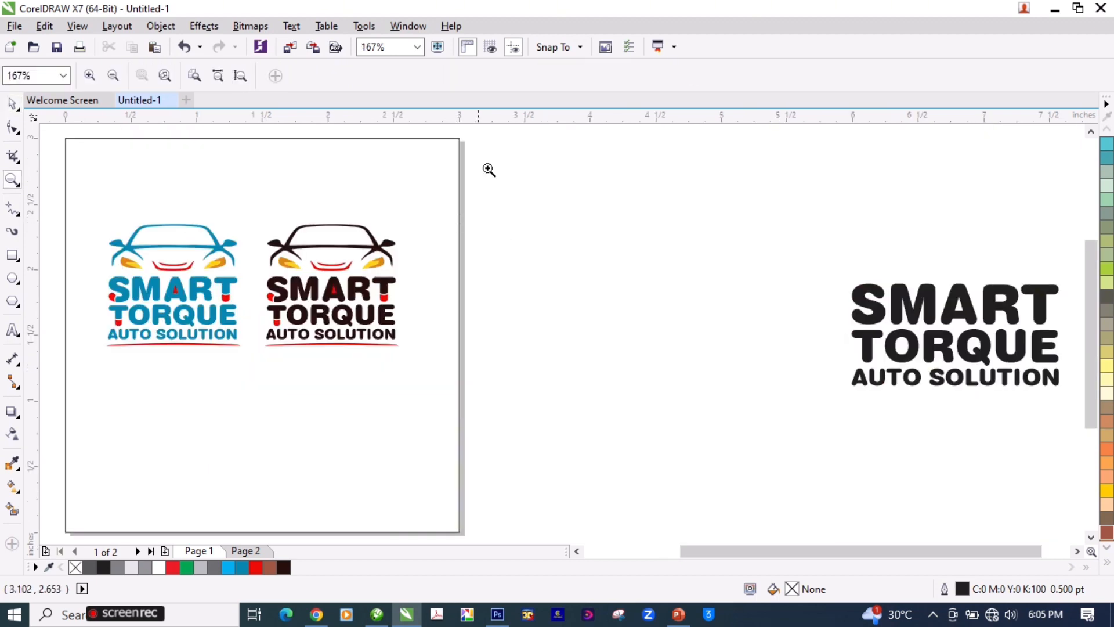
pyautogui.moveTo(503, 161); pyautogui.dragTo(125, 330)
pyautogui.moveTo(897, 194); pyautogui.dragTo(497, 481)
pyautogui.moveTo(572, 437); pyautogui.dragTo(593, 436)
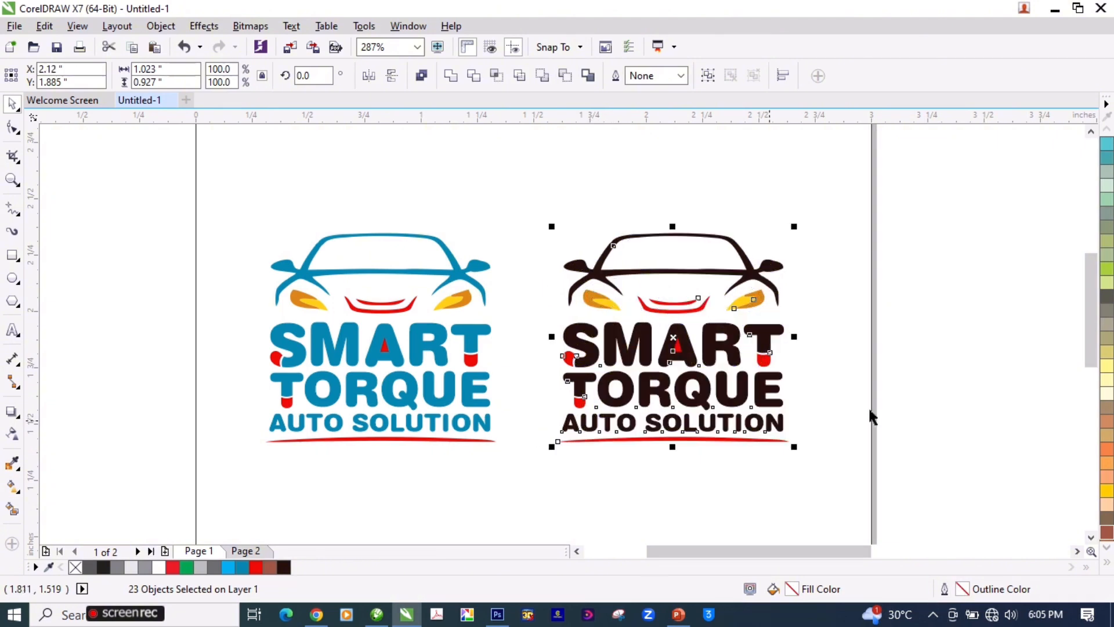
pyautogui.click(965, 345)
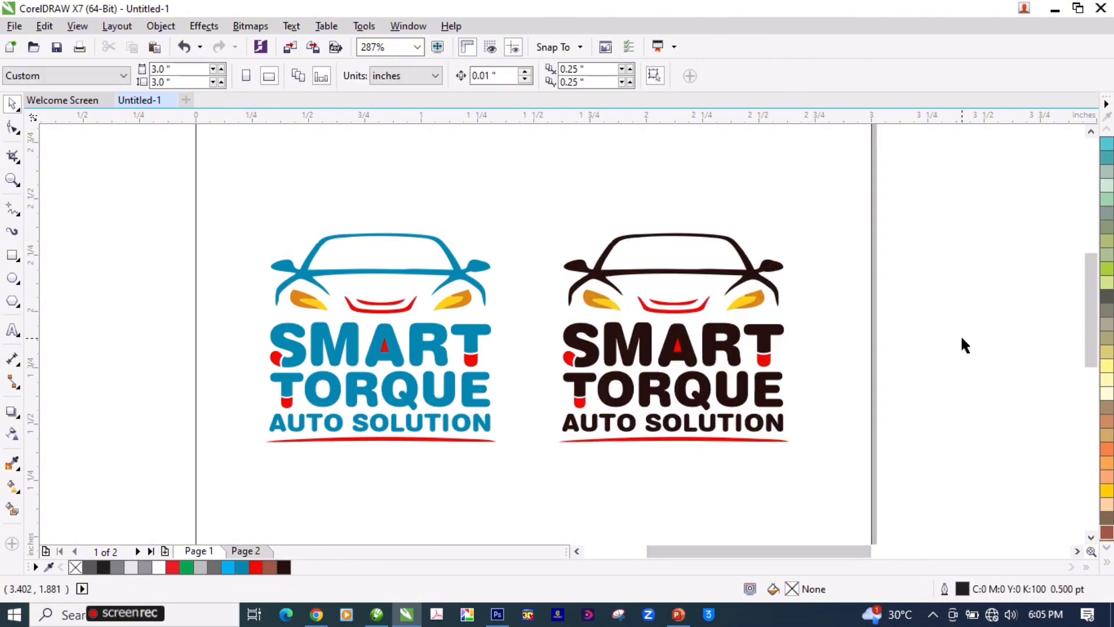
# Step: Compare the blue and dark brown logo versions in a full-screen preview and on the whole page
pyautogui.press('F9')
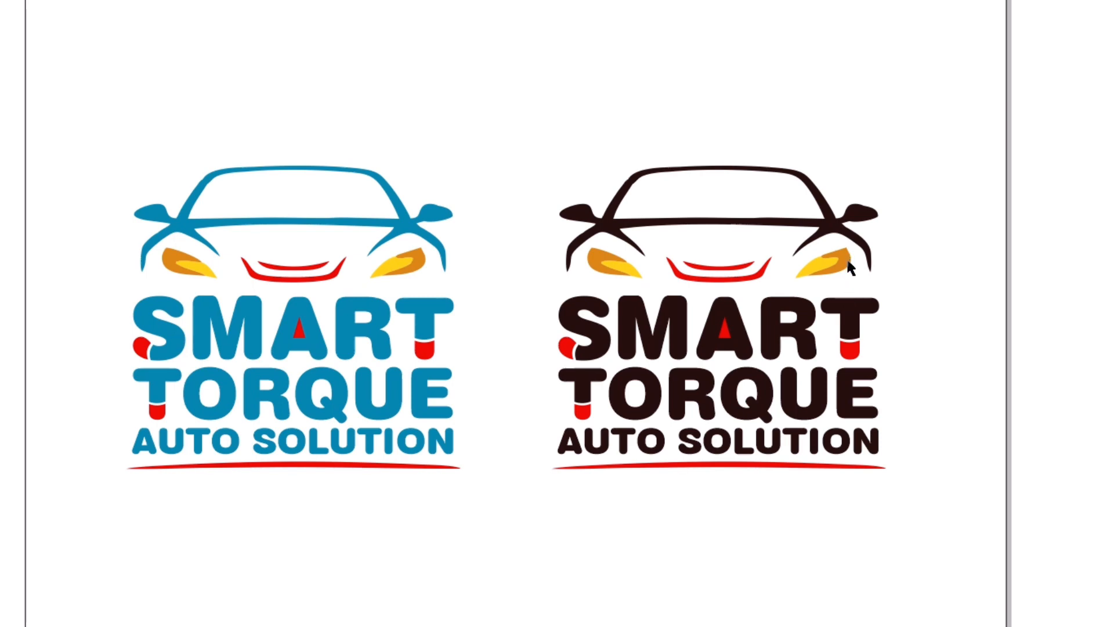
pyautogui.rightClick(693, 332)
pyautogui.click(645, 333)
pyautogui.press('F2')
pyautogui.press('F4')
pyautogui.press('space')
pyautogui.click(549, 313)
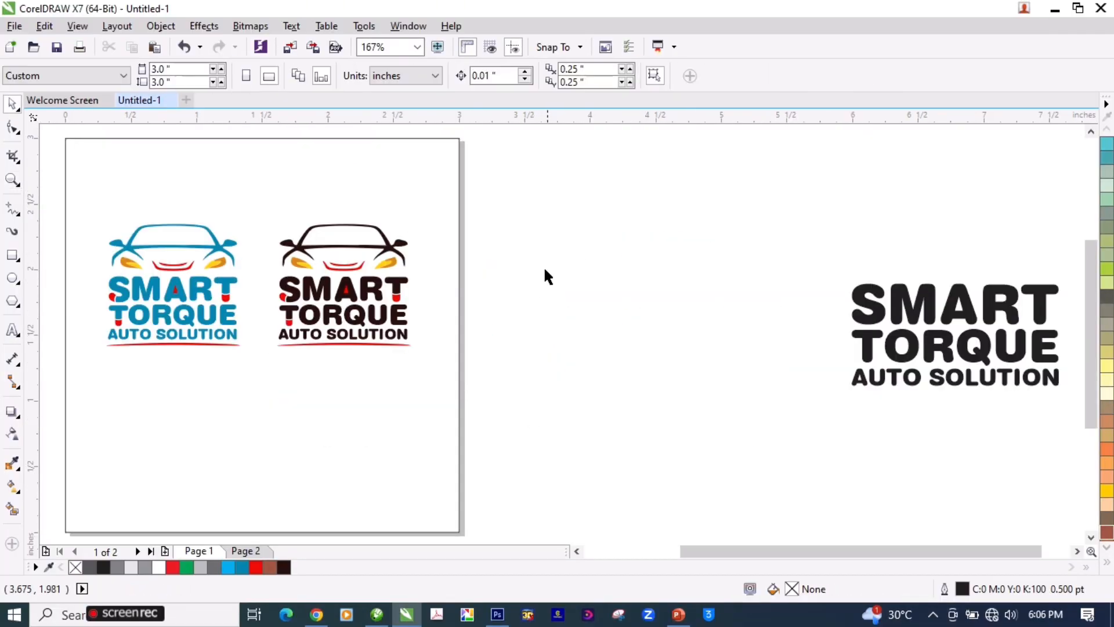
# Step: Group the dark brown logo's objects and move the group off the page to X 4.266, Y 1.723 inches
pyautogui.moveTo(517, 170); pyautogui.dragTo(259, 367)
pyautogui.hotkey('ctrl', 'g')
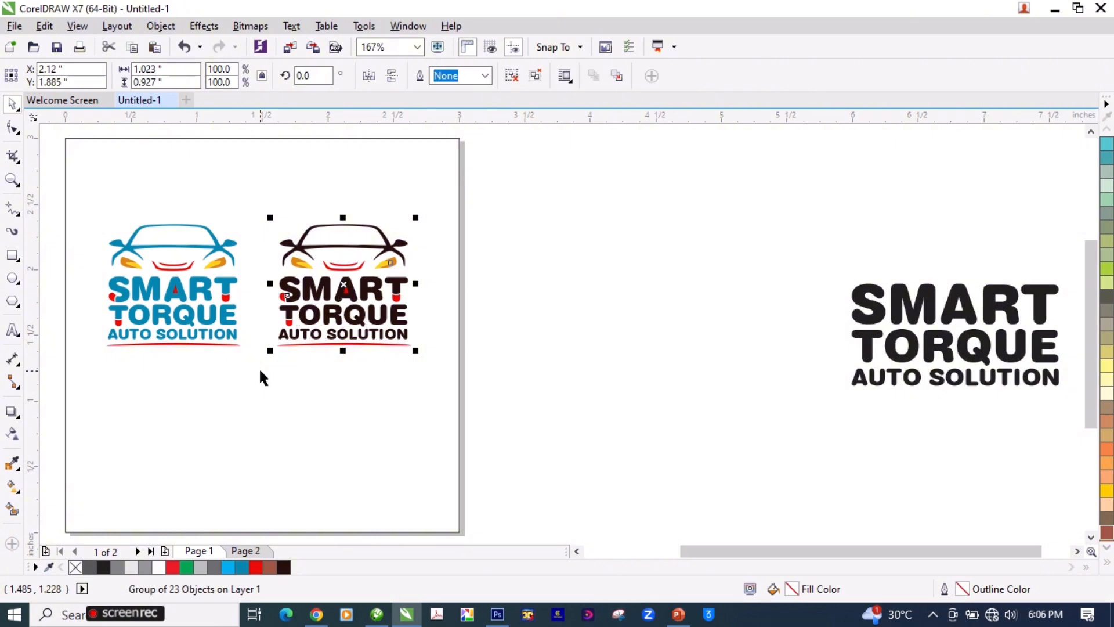
pyautogui.moveTo(52, 215); pyautogui.dragTo(268, 377)
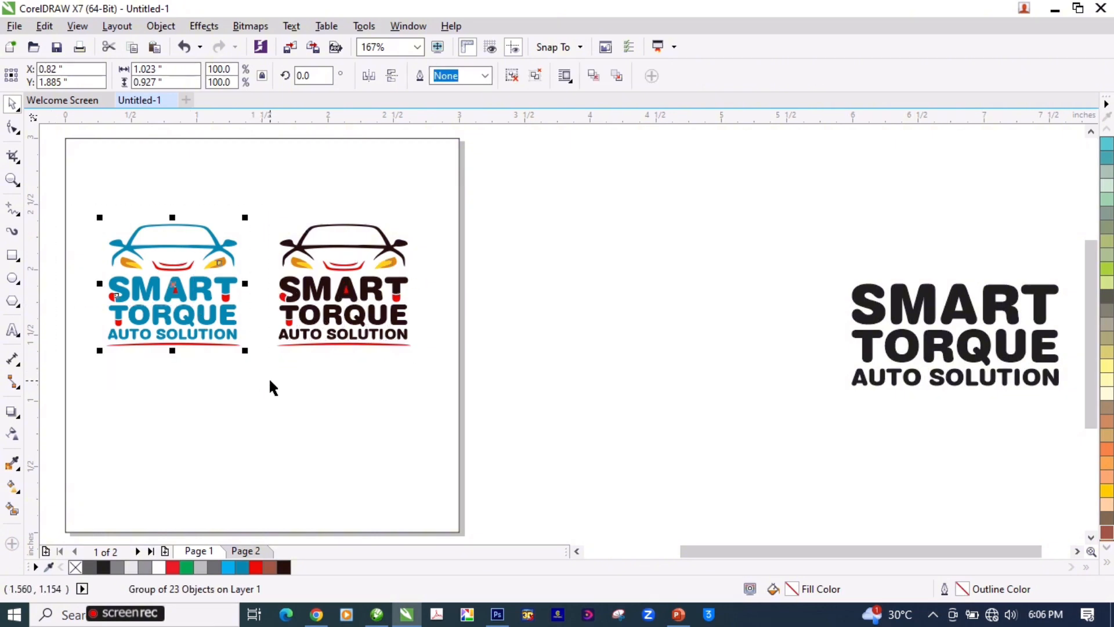
pyautogui.moveTo(291, 297); pyautogui.dragTo(618, 298)
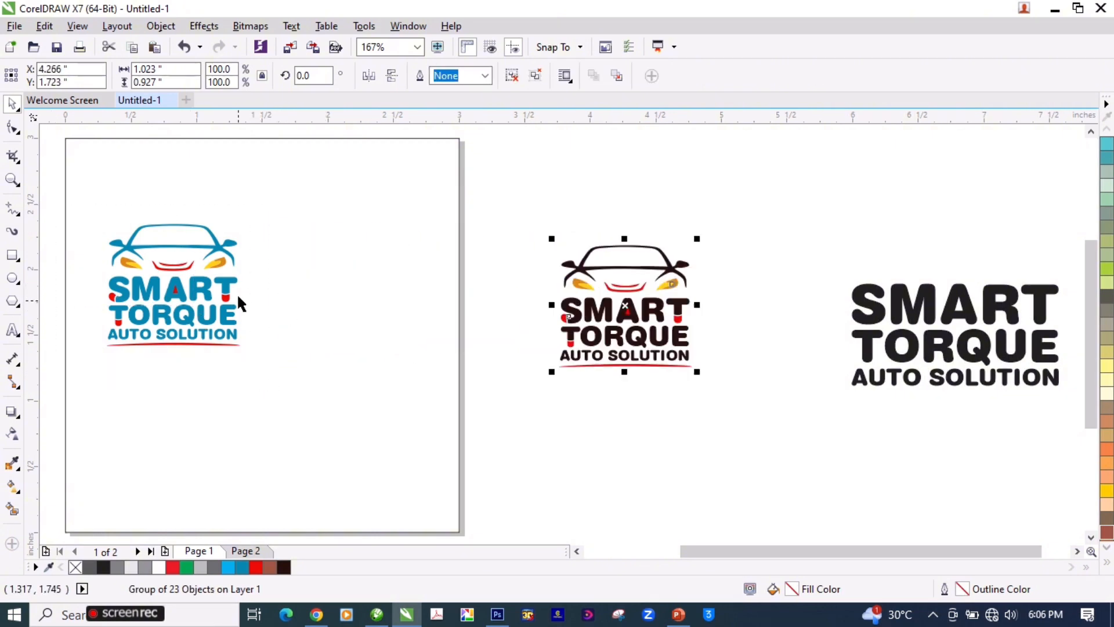
# Step: Center the blue logo group on the page and enlarge it to 1.803 inches wide and 1.634 inches high
pyautogui.click(232, 288)
pyautogui.moveTo(230, 282); pyautogui.dragTo(318, 332)
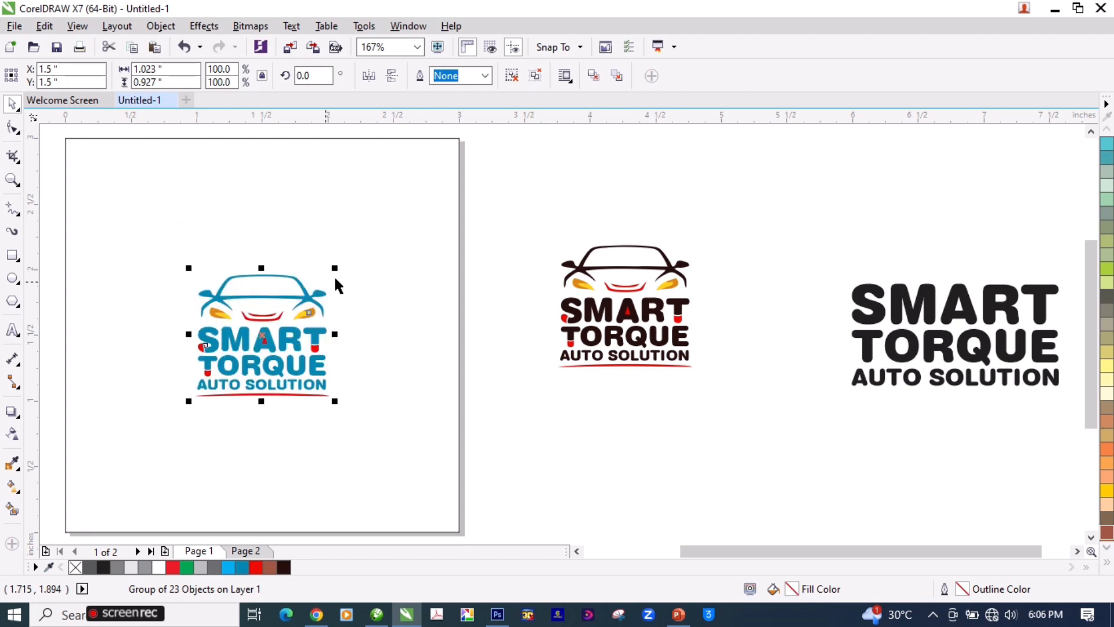
pyautogui.moveTo(335, 268); pyautogui.dragTo(385, 219)
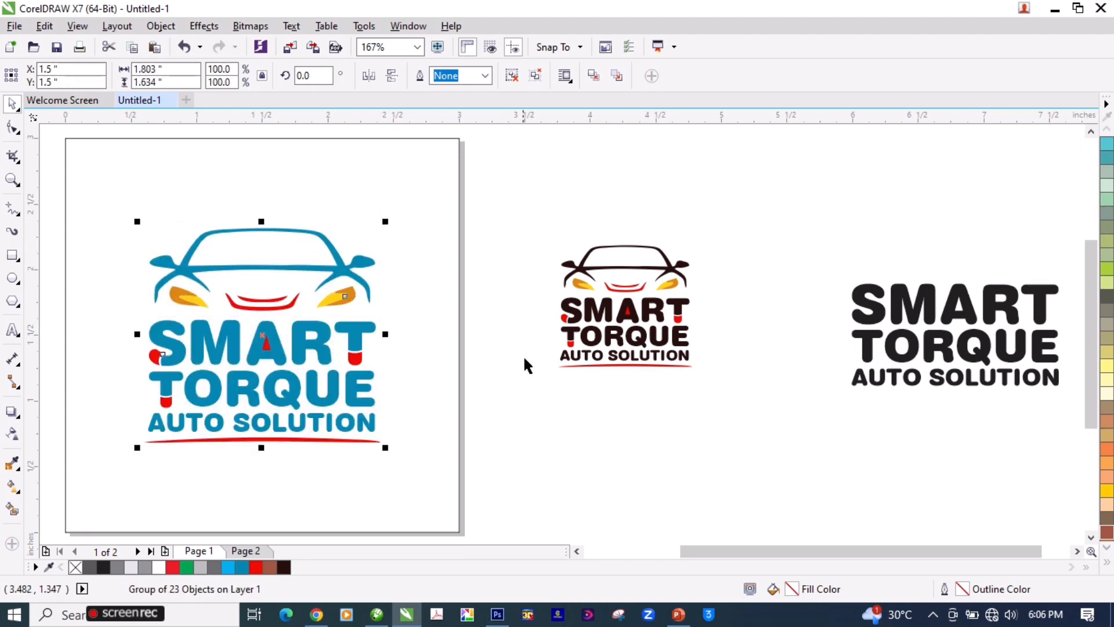
# Step: Go to page 2 and move the black lettering group clear of the dark brown logo, to X 12.598, Y 4.978 inches
pyautogui.click(526, 361)
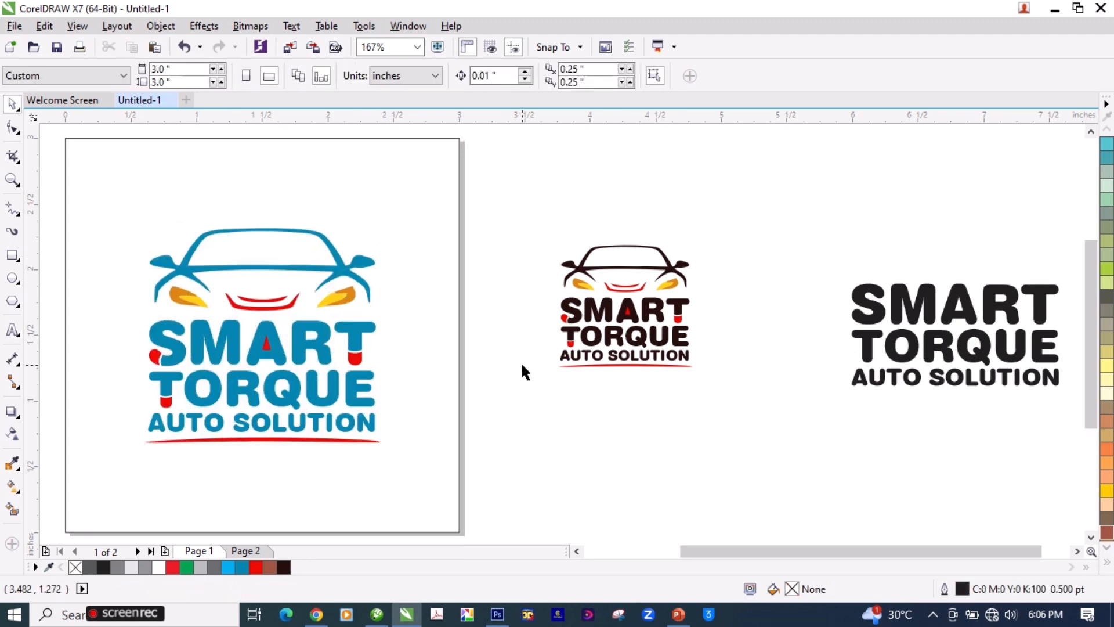
pyautogui.press('pagedown')
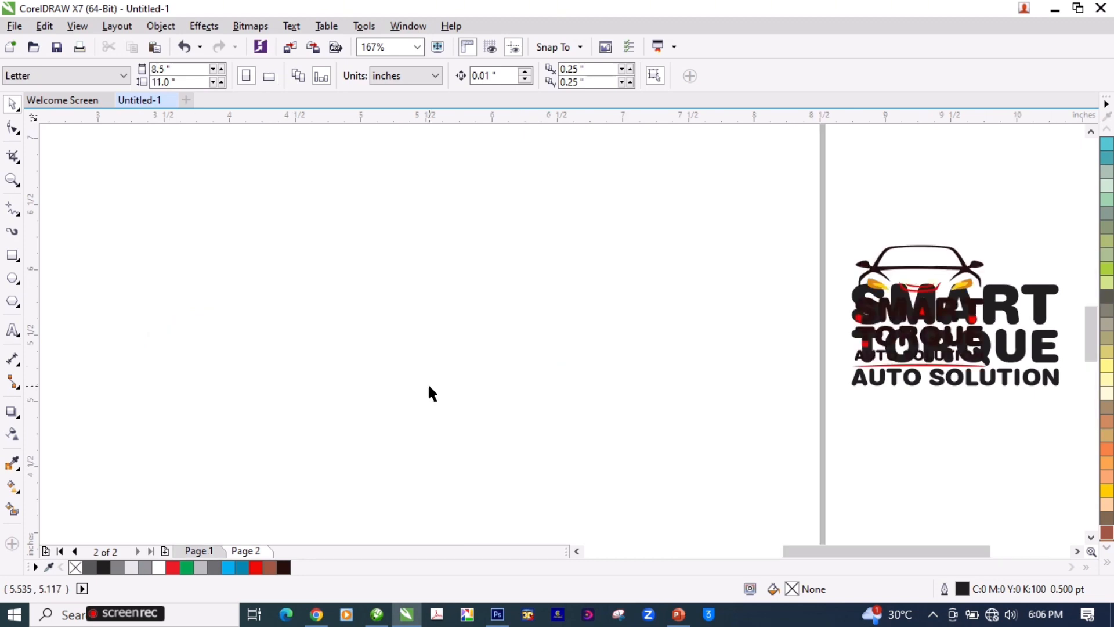
pyautogui.scroll(-2, 586, 297)
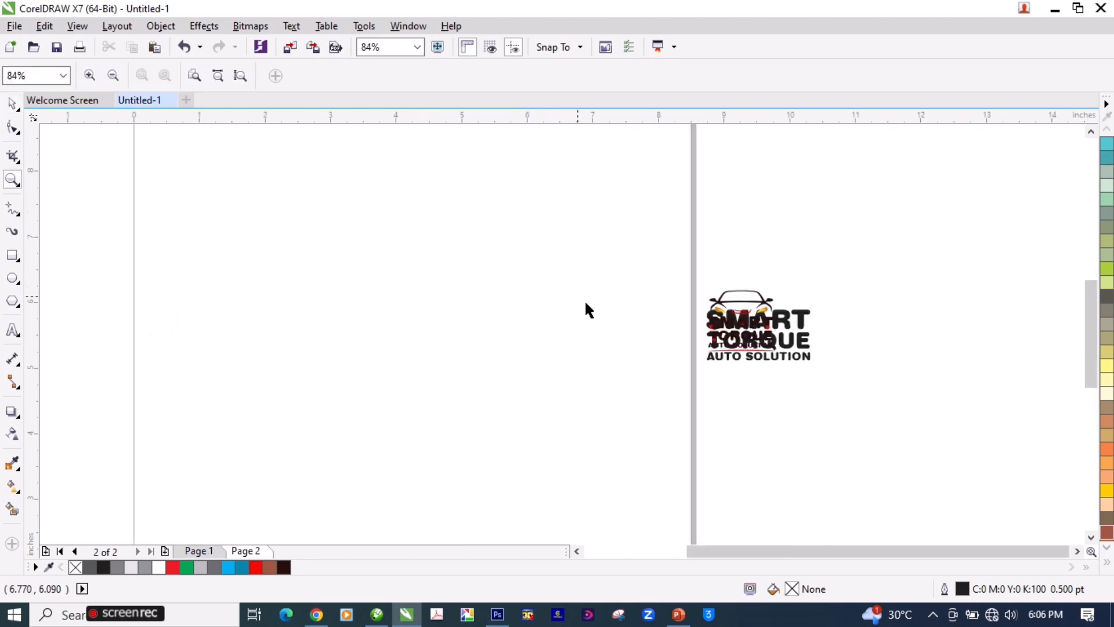
pyautogui.moveTo(784, 324); pyautogui.dragTo(985, 357)
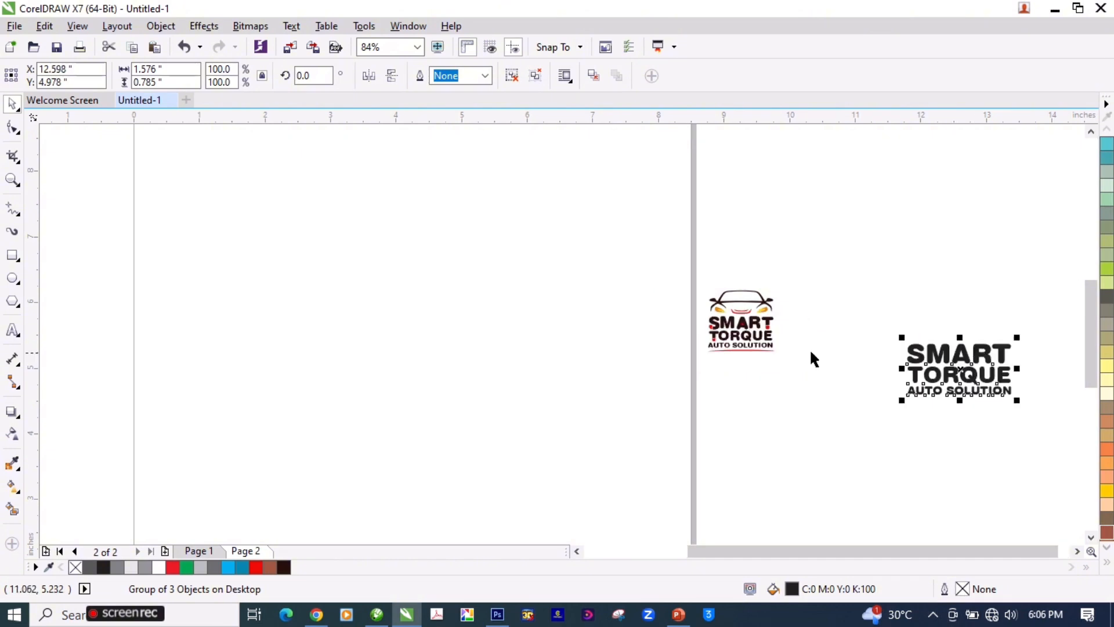
# Step: Center the dark brown logo group on page 2
pyautogui.click(753, 342)
pyautogui.press('p')
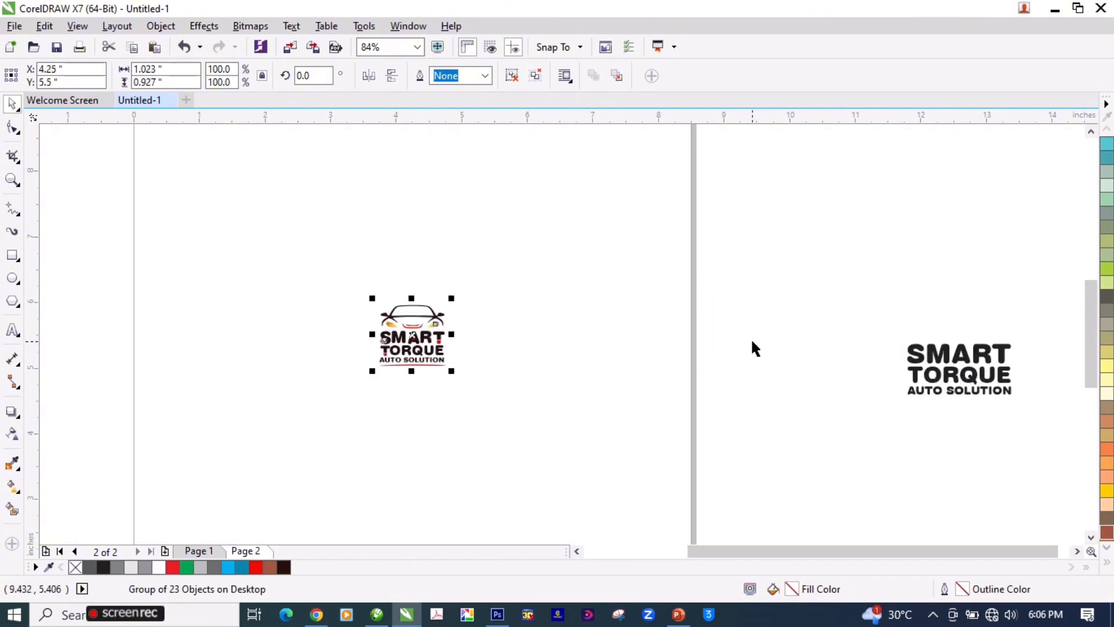
pyautogui.scroll(-2, 693, 314)
pyautogui.click(738, 273)
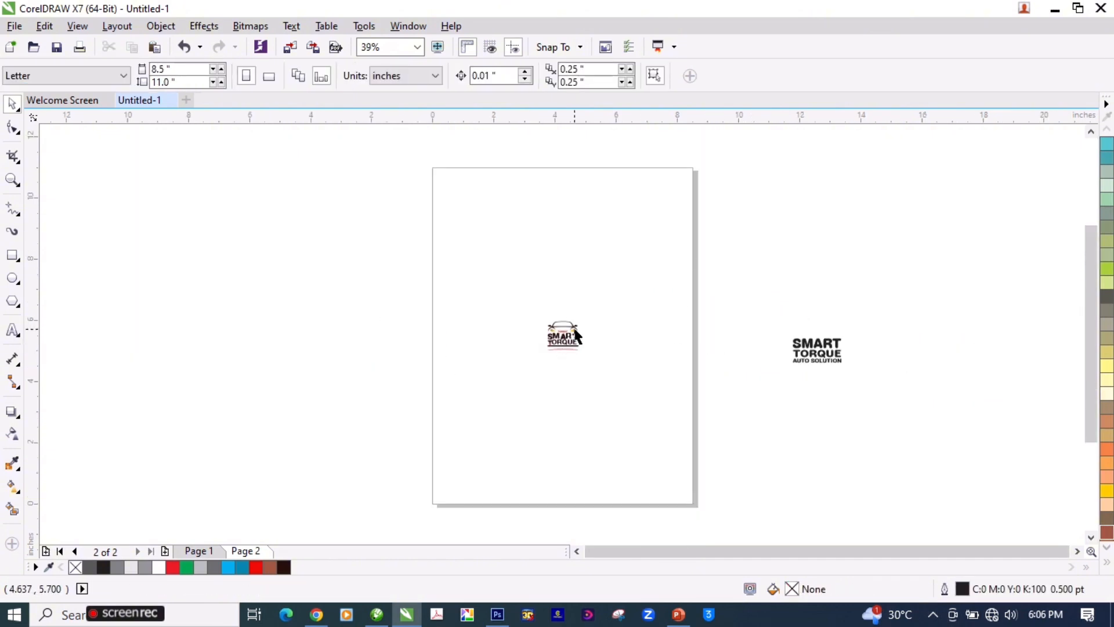
# Step: Compare the blue logo on page 1 with the dark brown logo on page 2, including their page sizes
pyautogui.press('pageup')
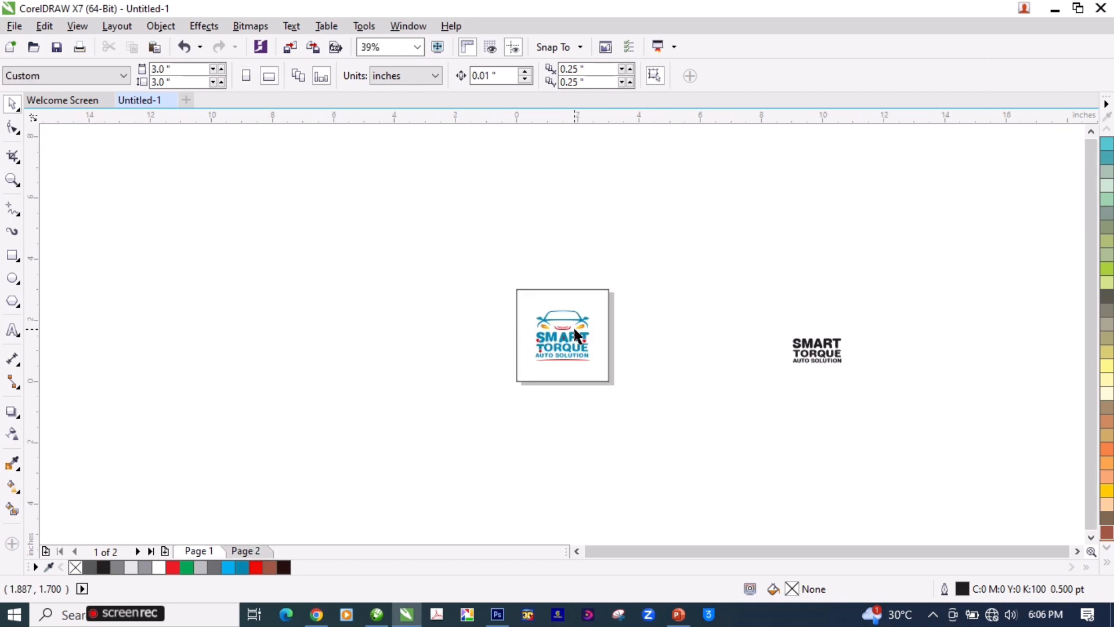
pyautogui.press('pagedown')
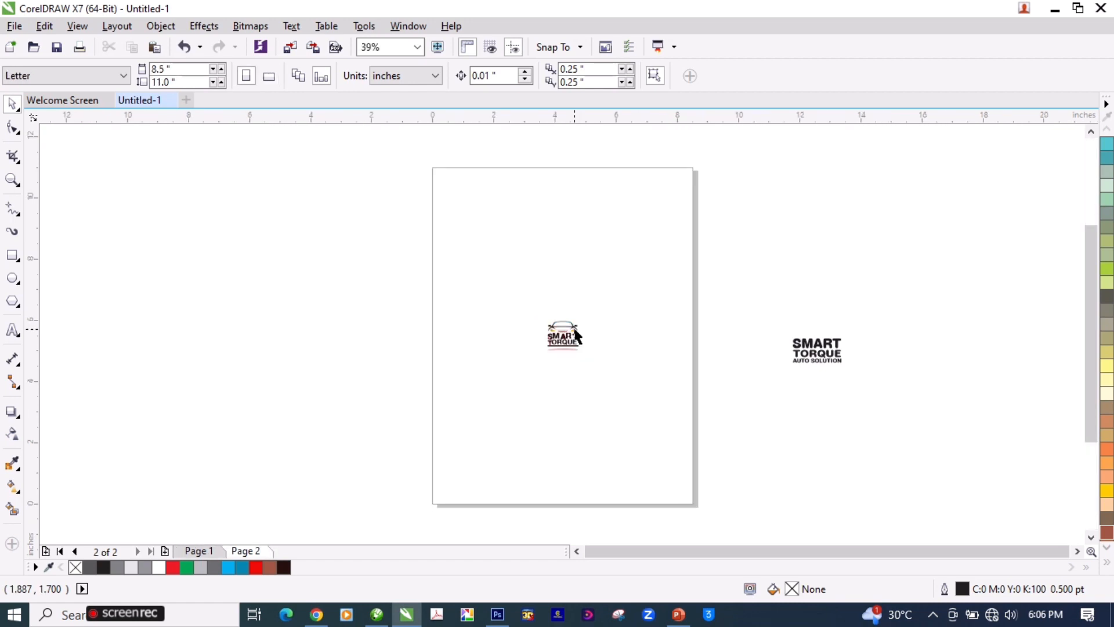
pyautogui.click(576, 332)
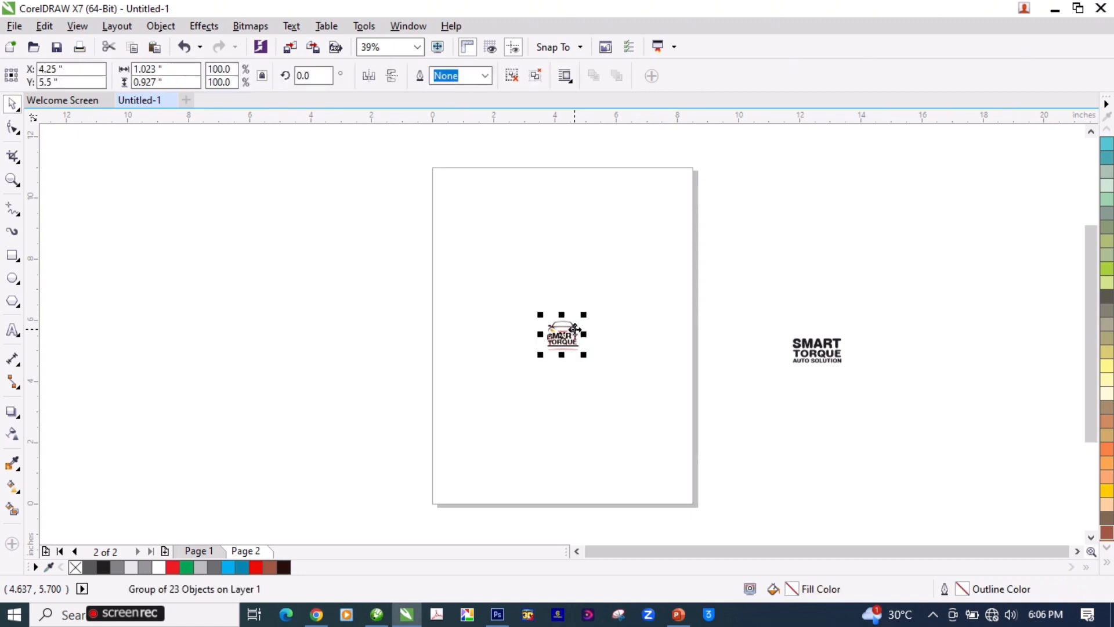
pyautogui.click(329, 241)
pyautogui.press('pageup')
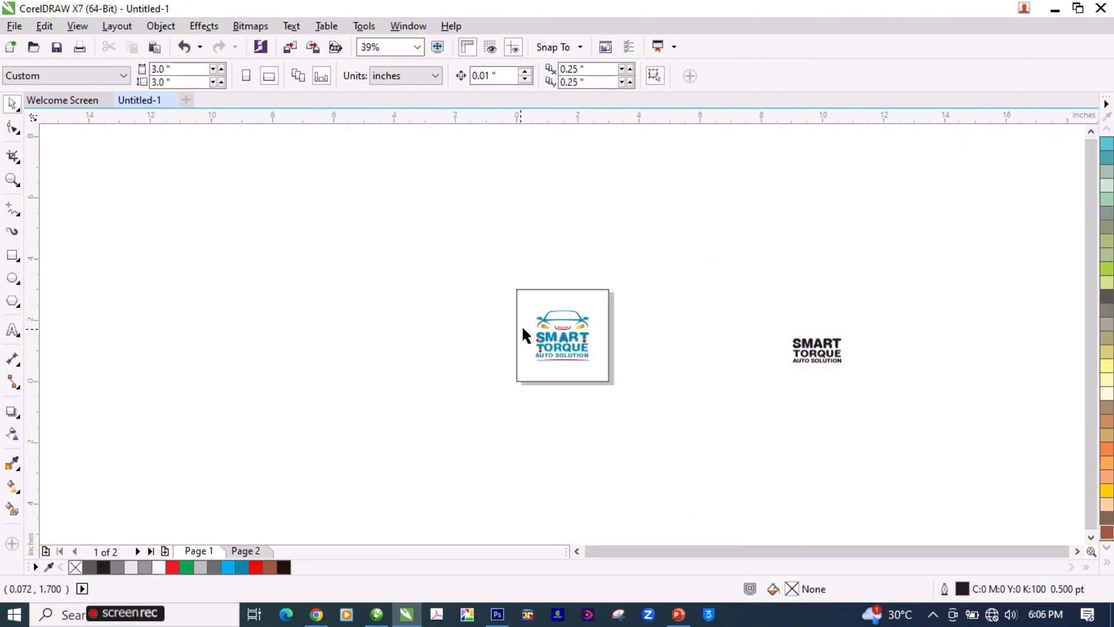
pyautogui.press('pagedown')
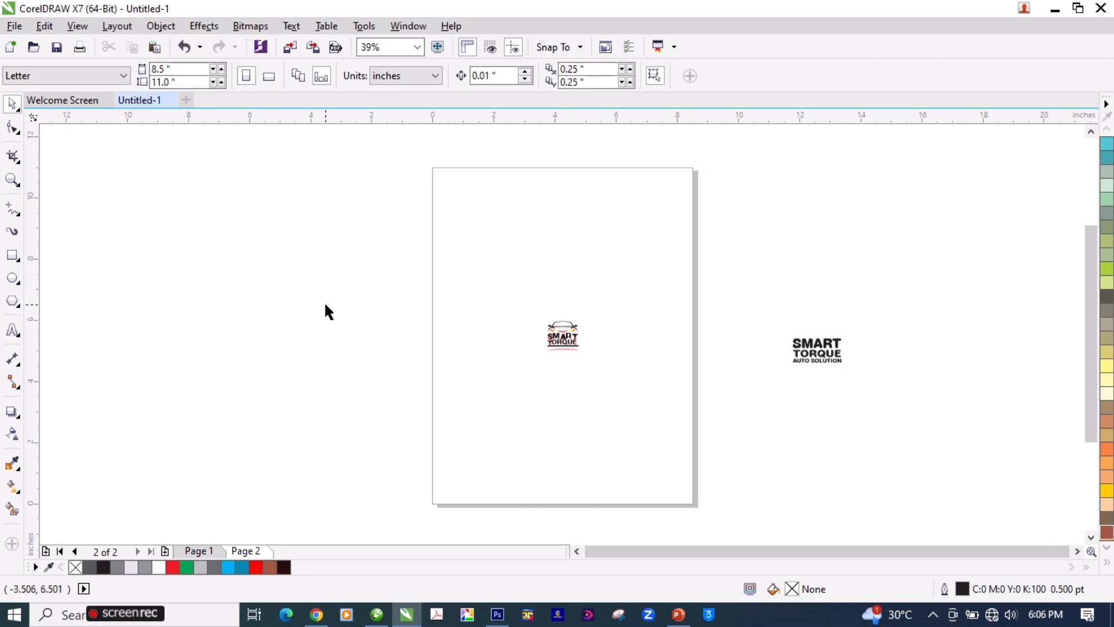
pyautogui.press('pageup')
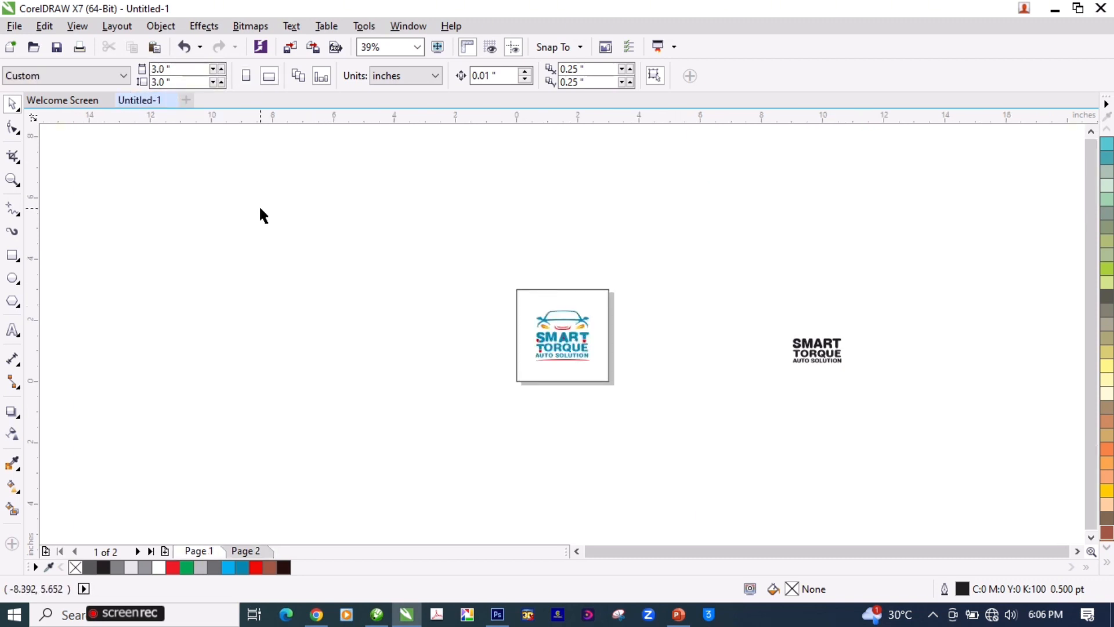
# Step: Set the size of page 2 to 3.0 by 3.0 inches and fit its objects in view
pyautogui.press('pagedown')
pyautogui.click(177, 68)
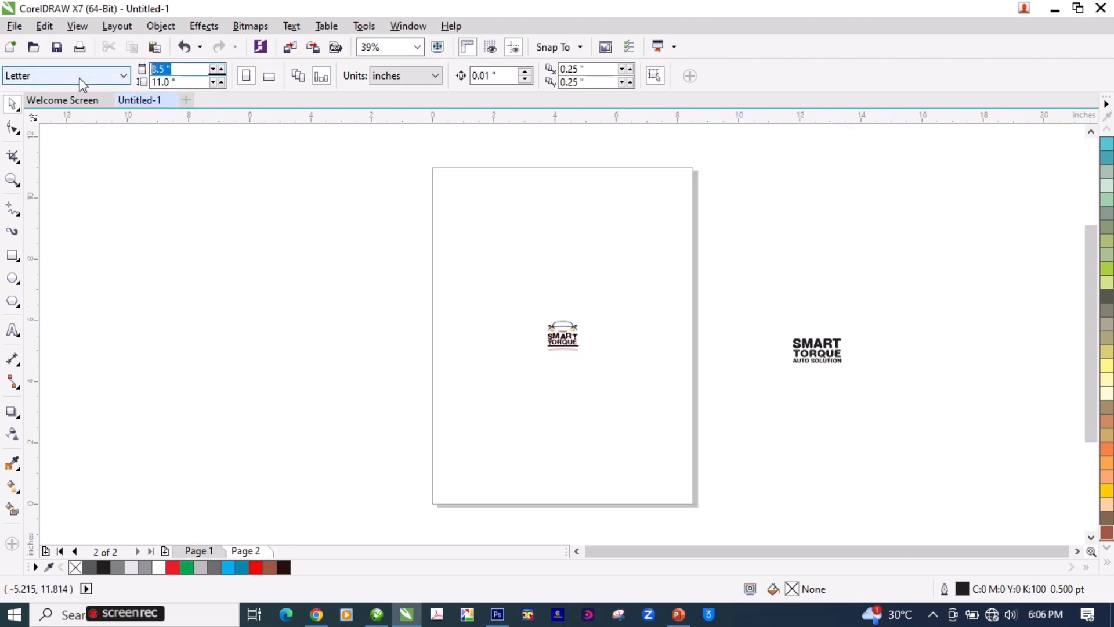
pyautogui.write('3')
pyautogui.press('Tab')
pyautogui.write('3')
pyautogui.press('Return')
pyautogui.press('F4')
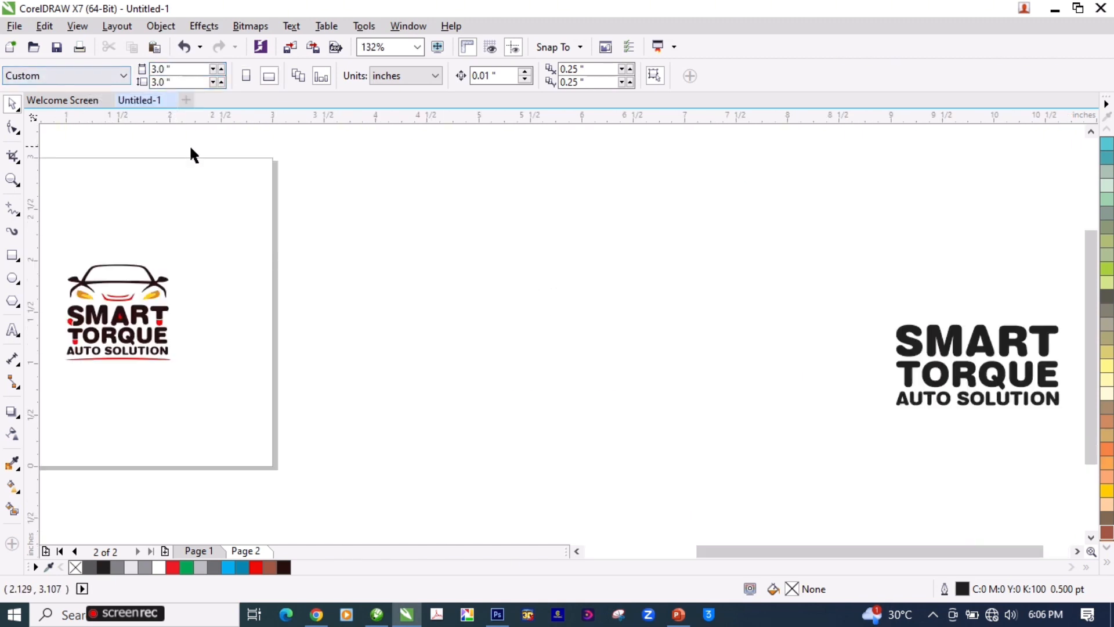
# Step: Add page 3 to the document and center the black SMART TORQUE AUTO SOLUTION lettering group on it
pyautogui.moveTo(919, 347); pyautogui.dragTo(394, 273)
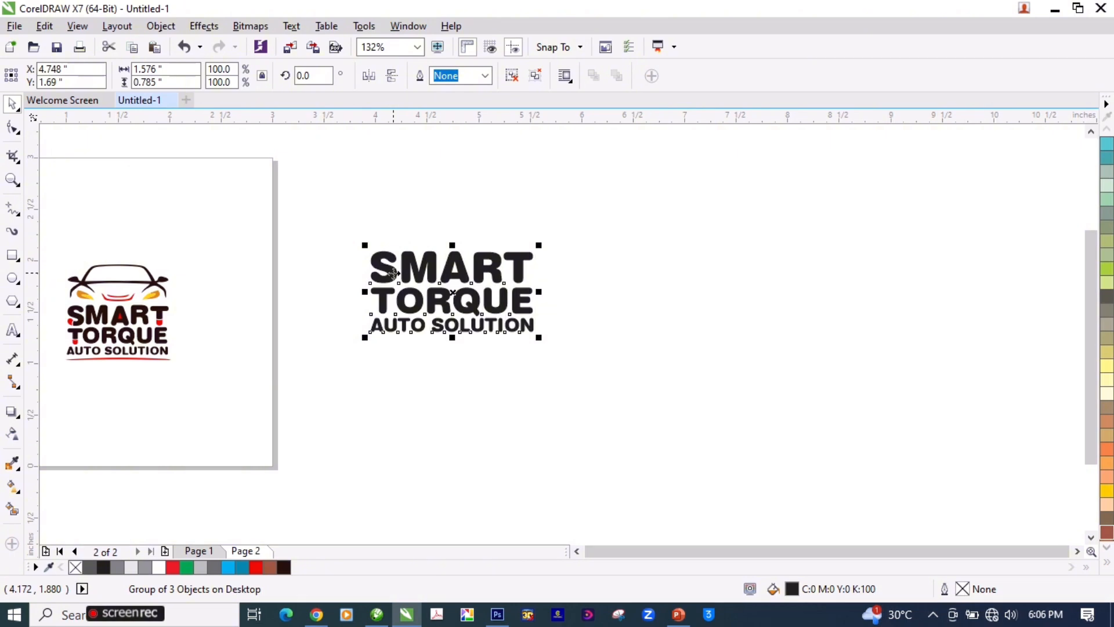
pyautogui.press('pagedown')
pyautogui.press('Return')
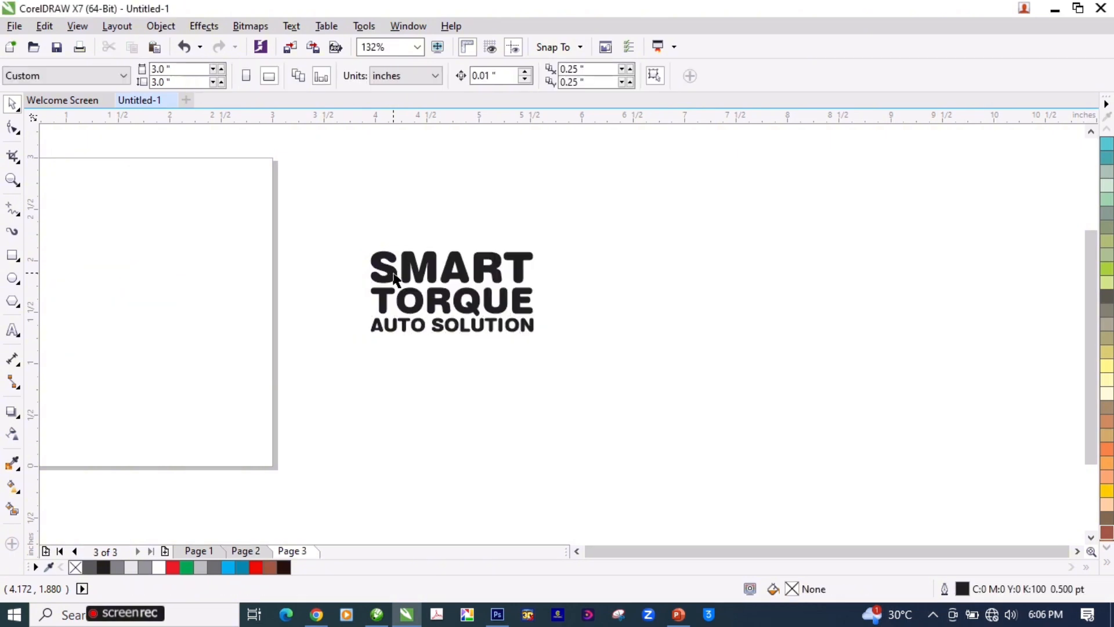
pyautogui.click(393, 277)
pyautogui.press('p')
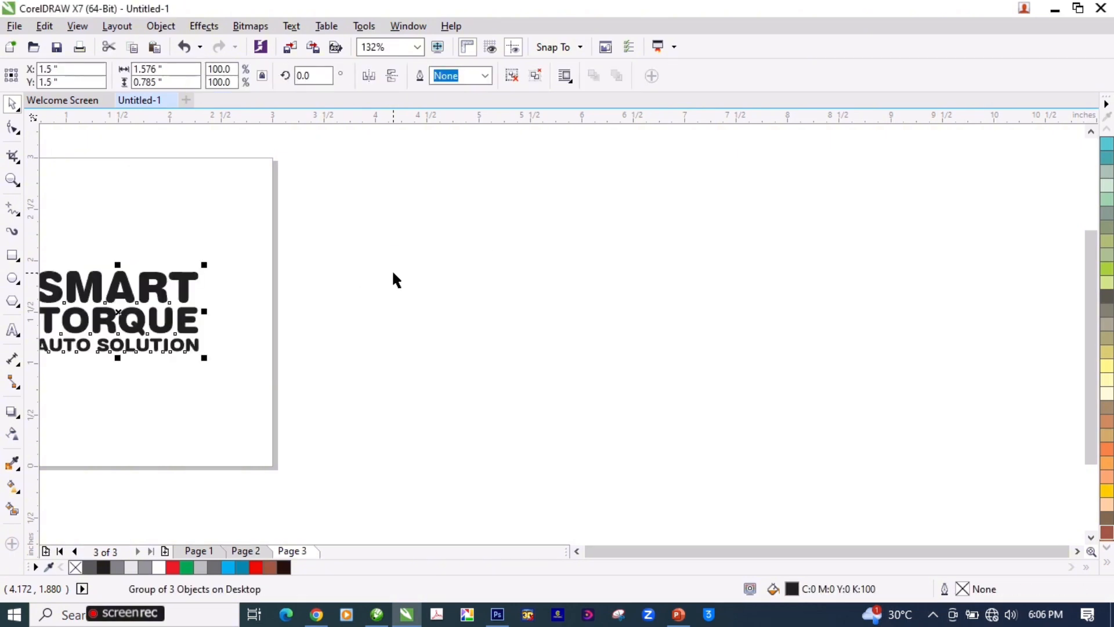
# Step: Ungroup the black lettering on page 3 into its separate text lines and clear the selection
pyautogui.hotkey('ctrl', 'u')
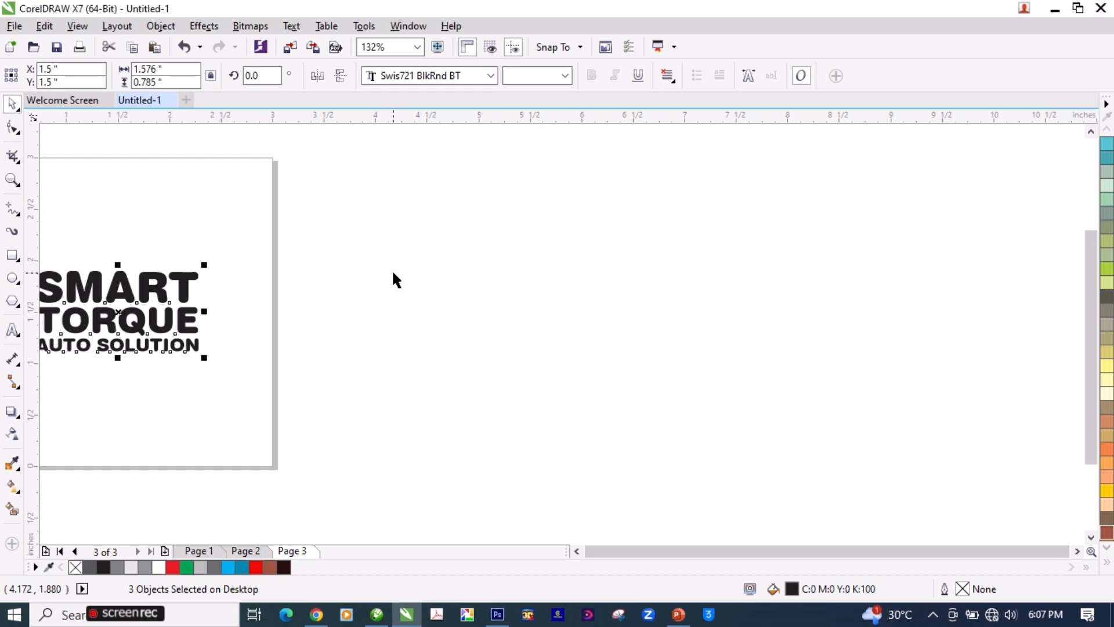
pyautogui.hotkey('ctrl', 'f')
pyautogui.click(777, 132)
pyautogui.click(575, 270)
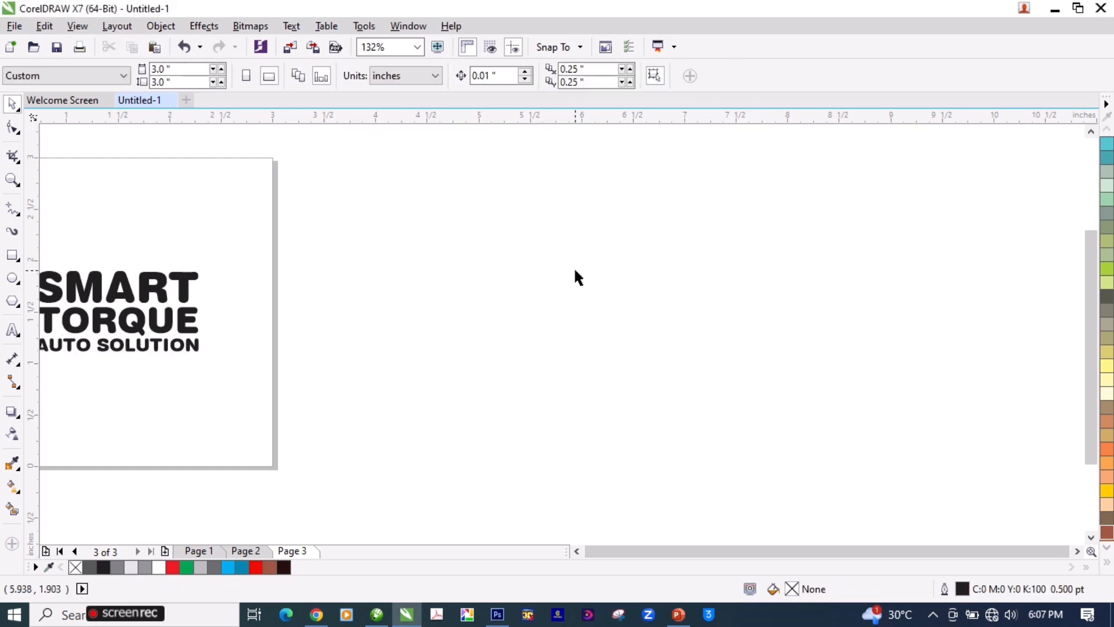
# Step: Return to page 2 and view the dark brown logo up close
pyautogui.press('pageup')
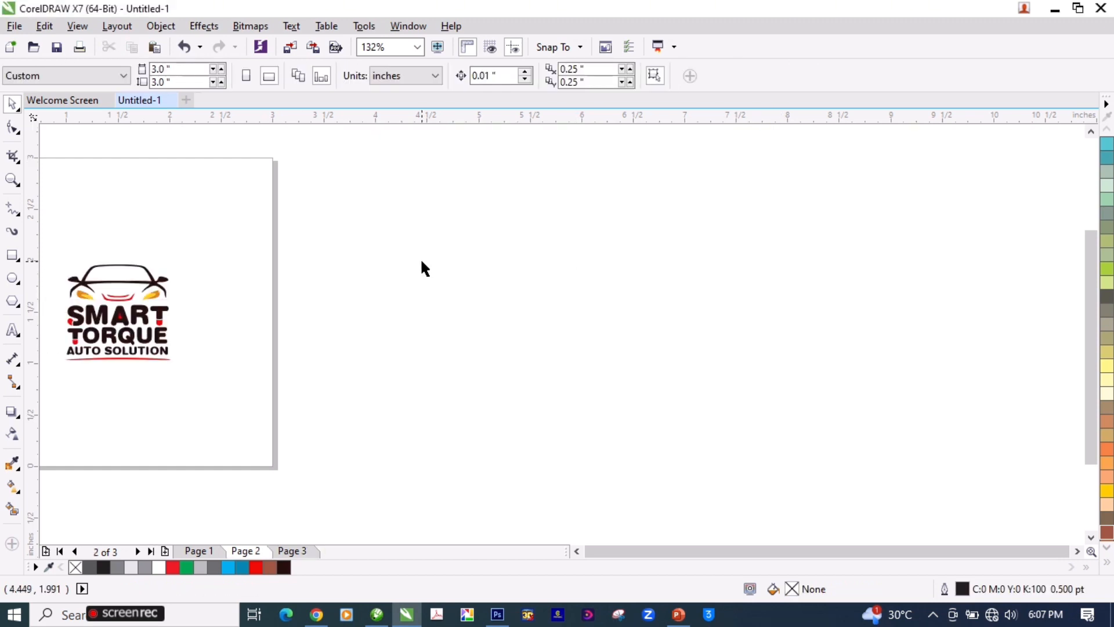
pyautogui.press('F4')
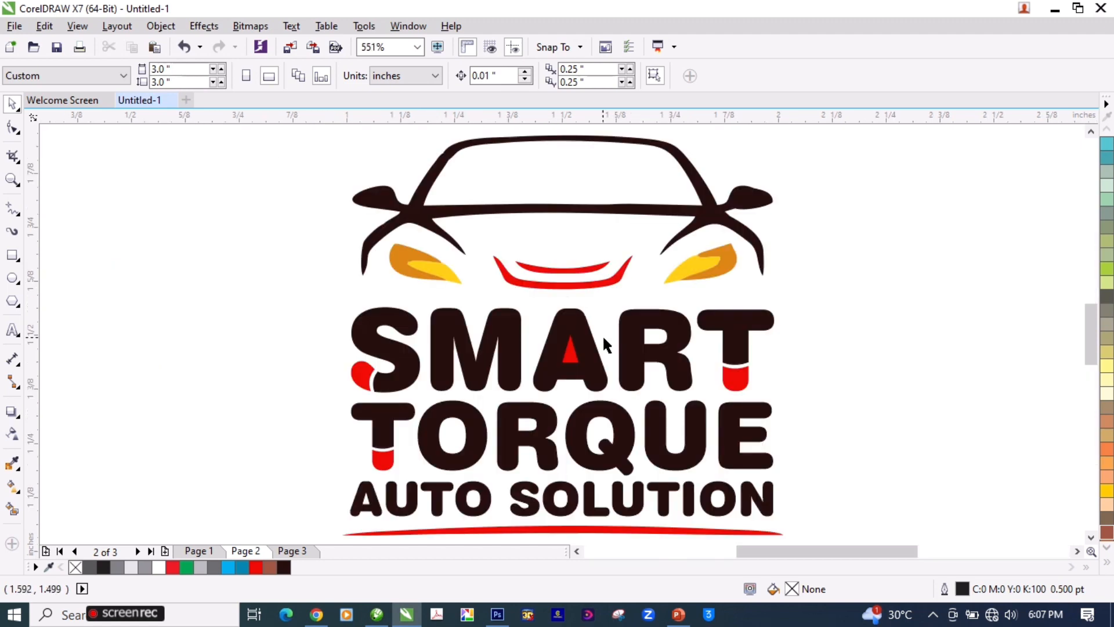
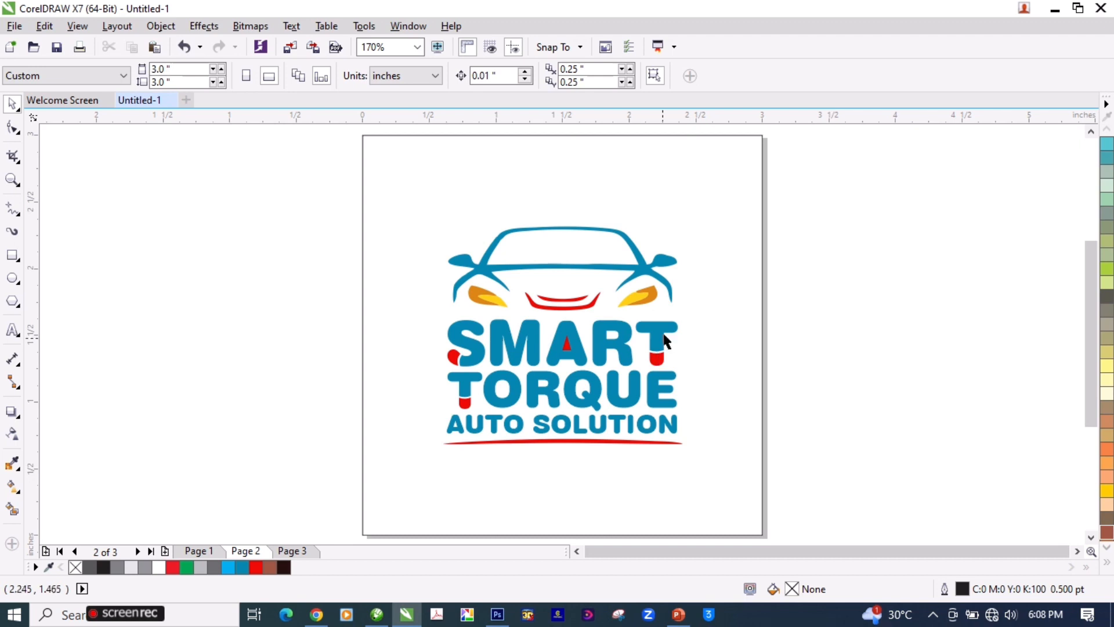
# Step: Place a copy of the blue logo on the desktop beside page 2 and ungroup the original on the page
pyautogui.click(664, 333)
pyautogui.moveTo(474, 358); pyautogui.dragTo(873, 358)
pyautogui.rightClick(873, 358)
pyautogui.click(657, 335)
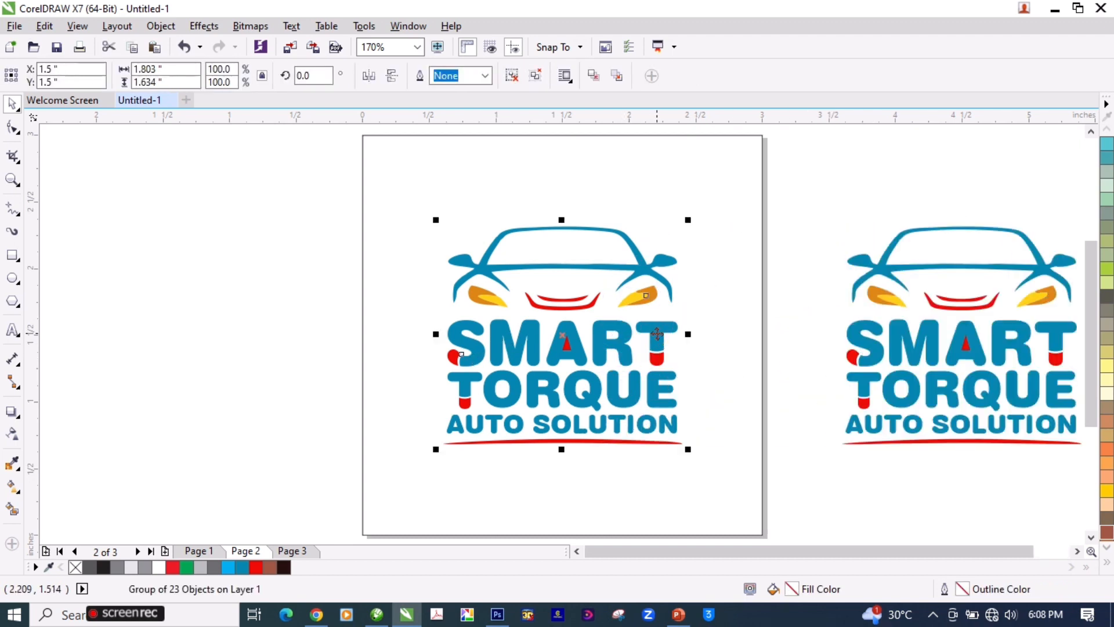
pyautogui.hotkey('ctrl', 'u')
pyautogui.click(831, 218)
# Step: Fill the blue car outline on page 2 with black (C:100 M:100 Y:100 K:100)
pyautogui.click(479, 271)
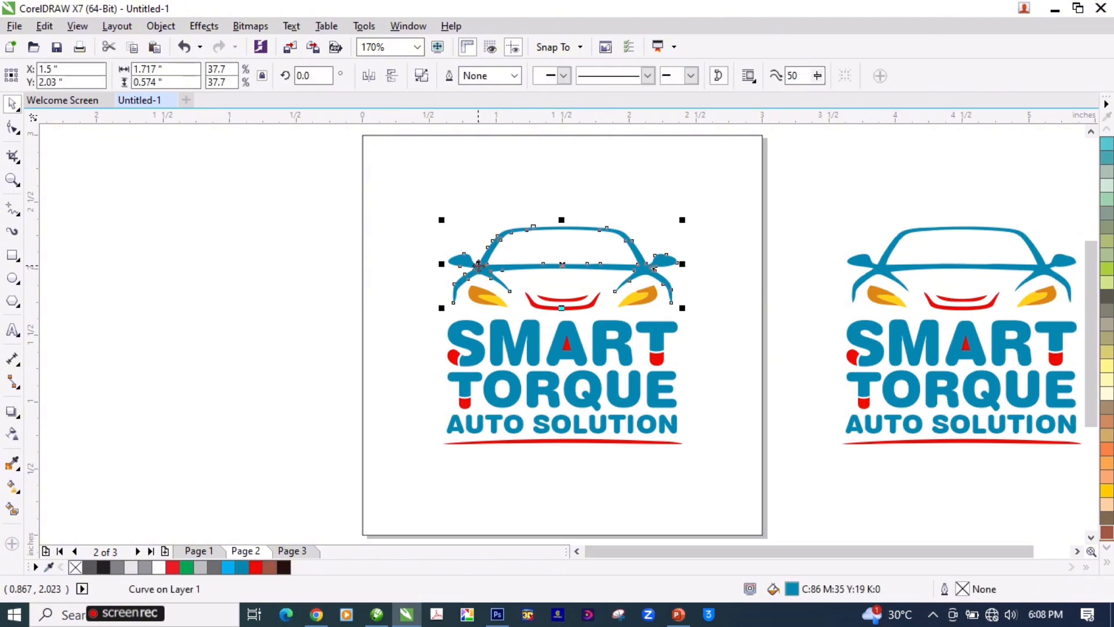
pyautogui.click(1107, 563)
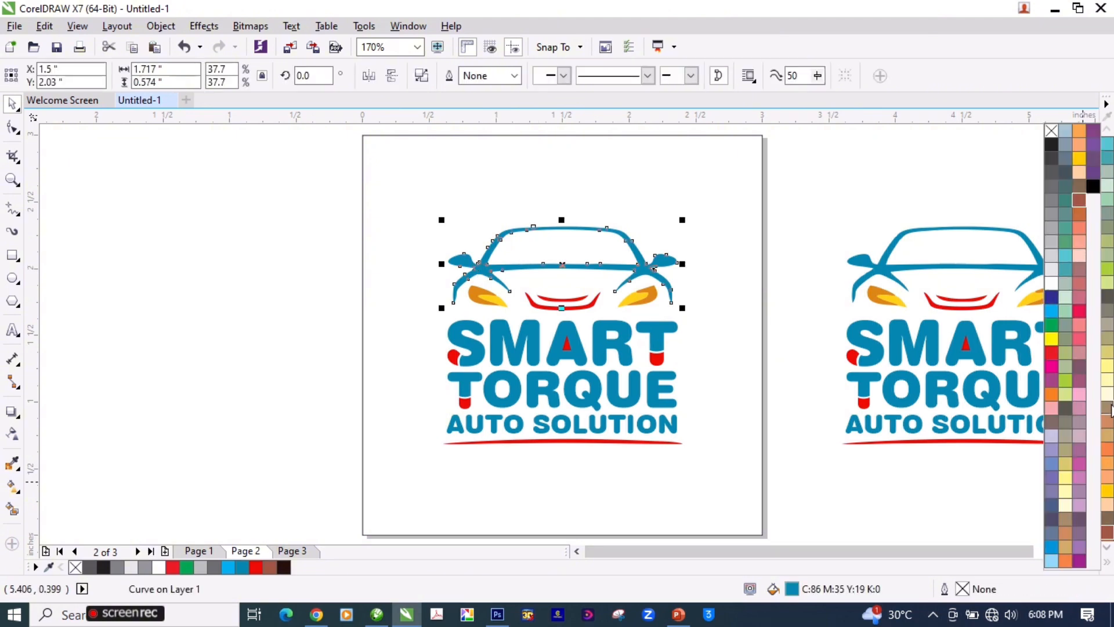
pyautogui.click(1092, 185)
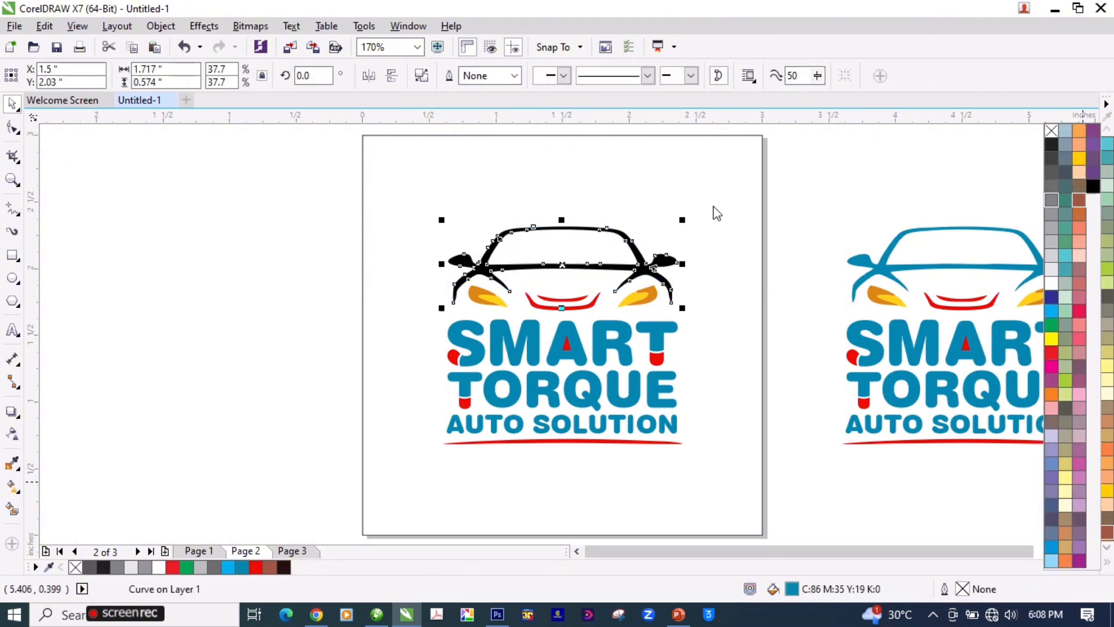
pyautogui.click(781, 202)
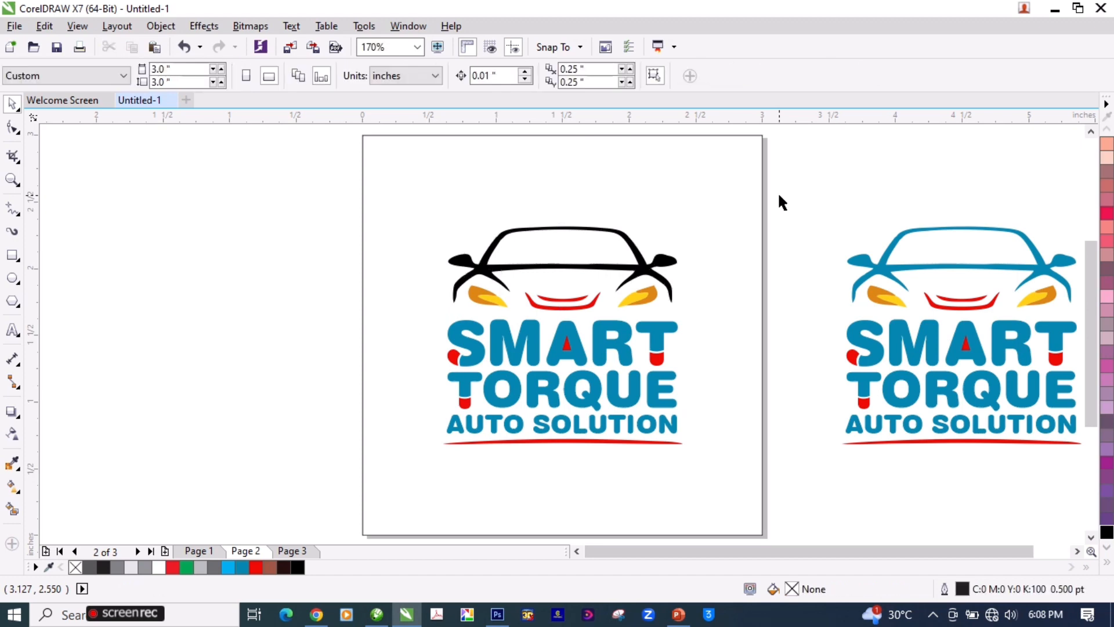
# Step: Recolor each blue letter of the word SMART black, keeping the red accents
pyautogui.click(477, 335)
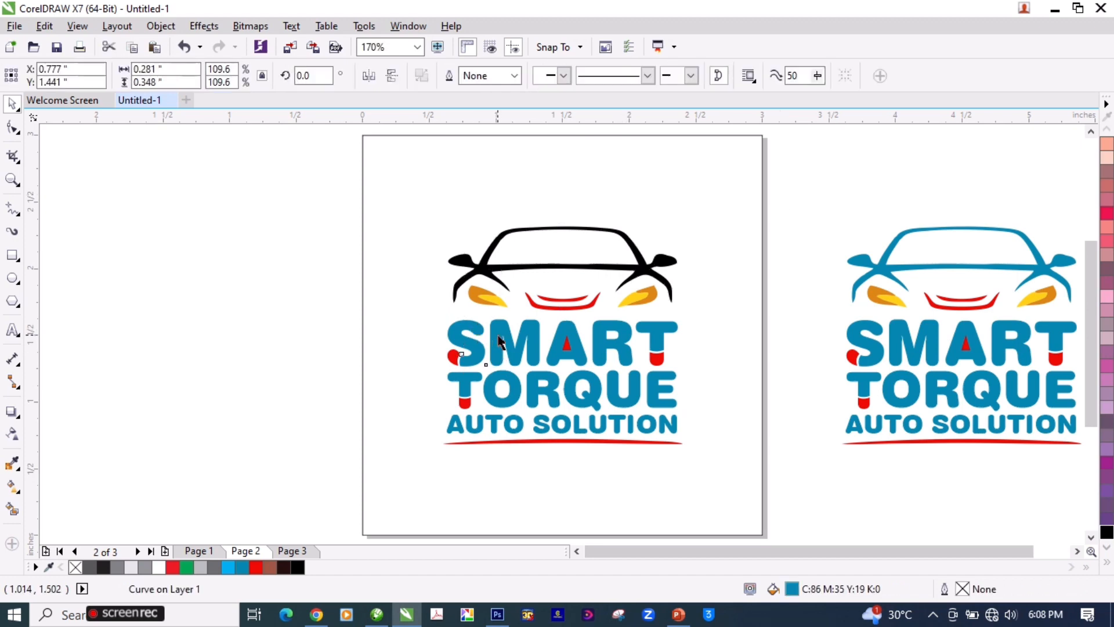
pyautogui.keyDown('shift'); pyautogui.click(497, 337); pyautogui.keyUp('shift')
pyautogui.keyDown('shift'); pyautogui.click(562, 329); pyautogui.keyUp('shift')
pyautogui.keyDown('shift'); pyautogui.click(605, 326); pyautogui.keyUp('shift')
pyautogui.hotkey('ctrl', 'r')
pyautogui.click(658, 331)
pyautogui.hotkey('ctrl', 'r')
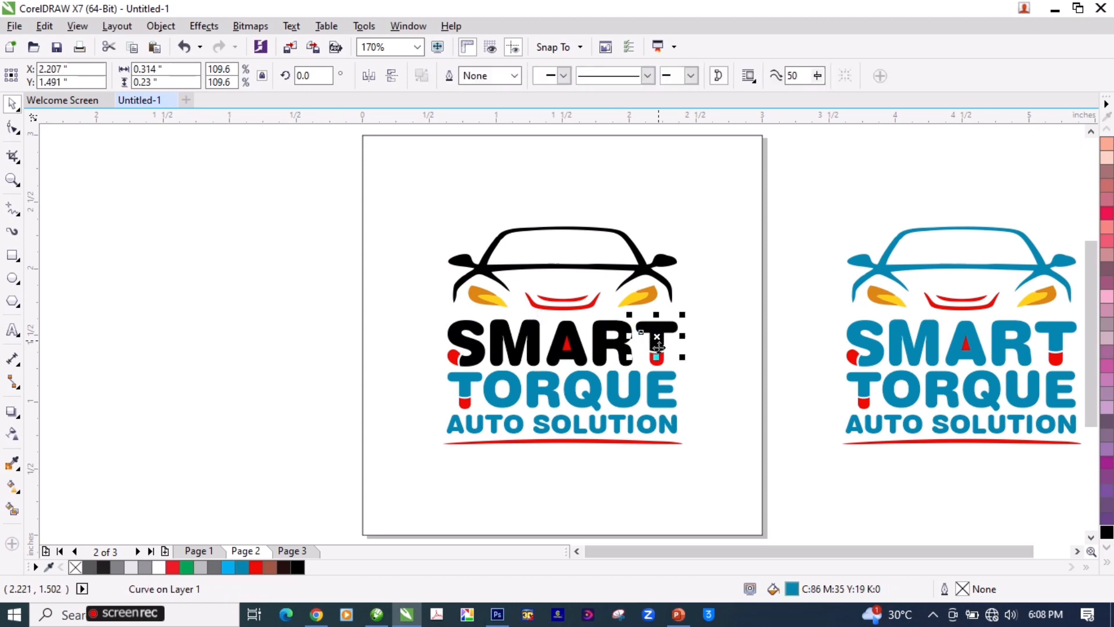
# Step: Recolor the letters E, Q and U of TORQUE black, undoing any accidental fill of the page-sized rectangle
pyautogui.click(655, 390)
pyautogui.hotkey('ctrl', 'r')
pyautogui.click(626, 395)
pyautogui.hotkey('ctrl', 'r')
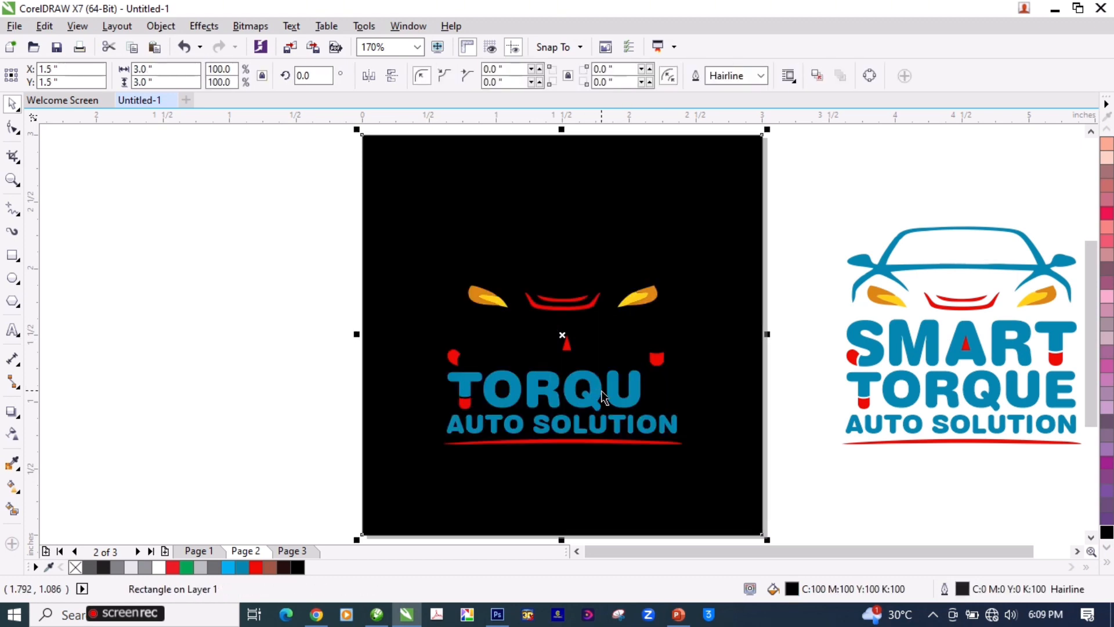
pyautogui.hotkey('ctrl', 'z')
pyautogui.click(602, 398)
pyautogui.hotkey('ctrl', 'r')
pyautogui.click(623, 399)
pyautogui.hotkey('ctrl', 'r')
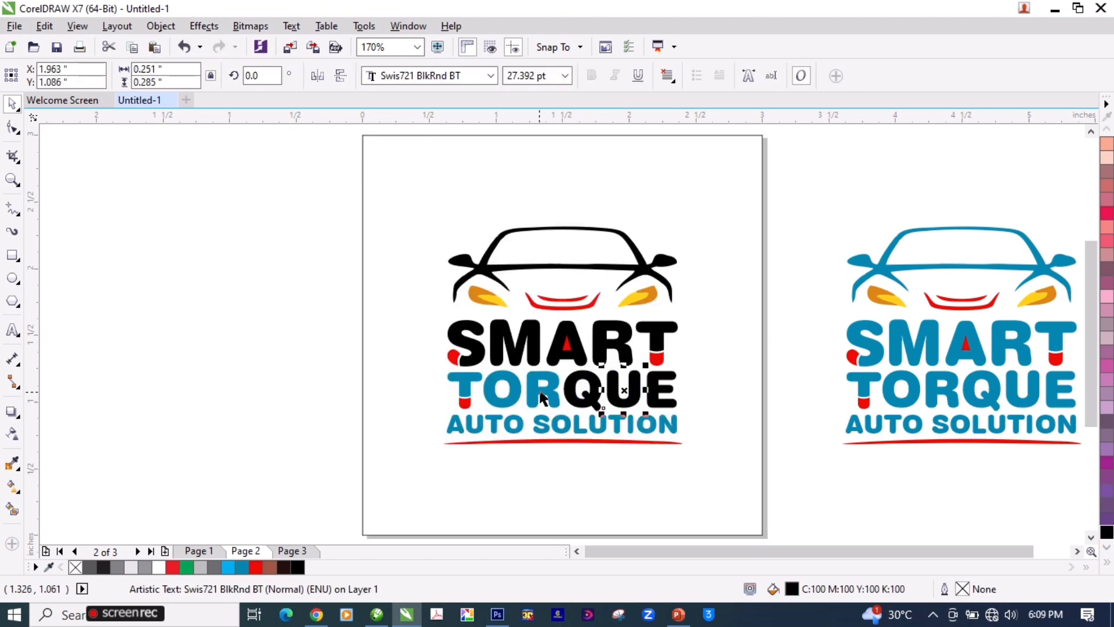
# Step: Recolor the letters R, O and T of TORQUE and the AUTO SOLUTION line black, and clear the selection
pyautogui.click(539, 394)
pyautogui.hotkey('ctrl', 'r')
pyautogui.click(517, 386)
pyautogui.hotkey('ctrl', 'r')
pyautogui.click(470, 379)
pyautogui.hotkey('ctrl', 'r')
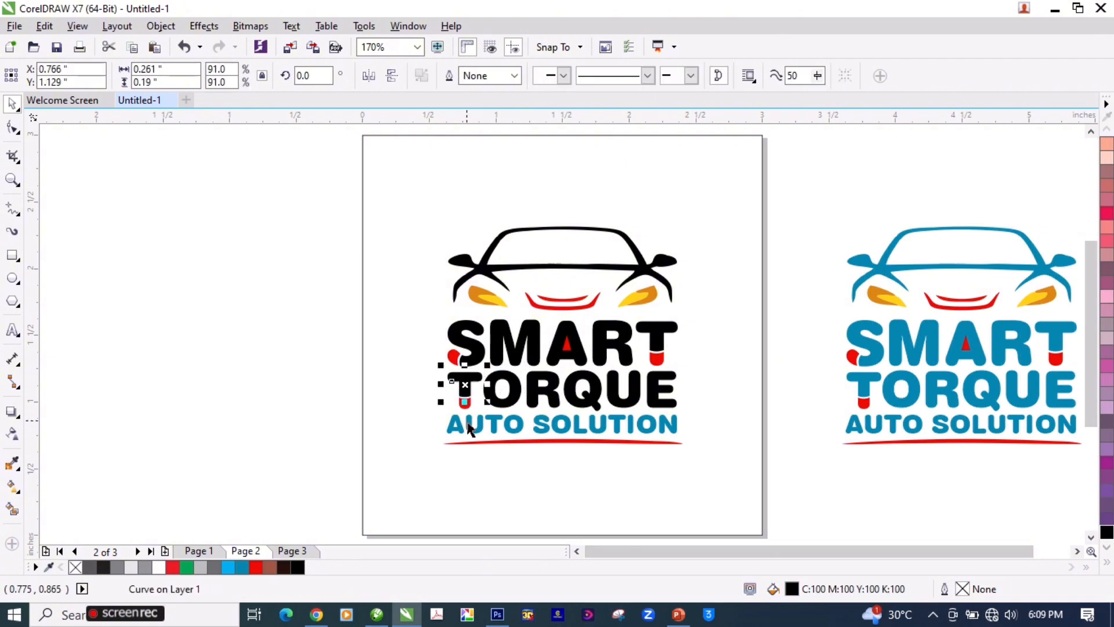
pyautogui.click(469, 429)
pyautogui.hotkey('ctrl', 'r')
pyautogui.click(774, 268)
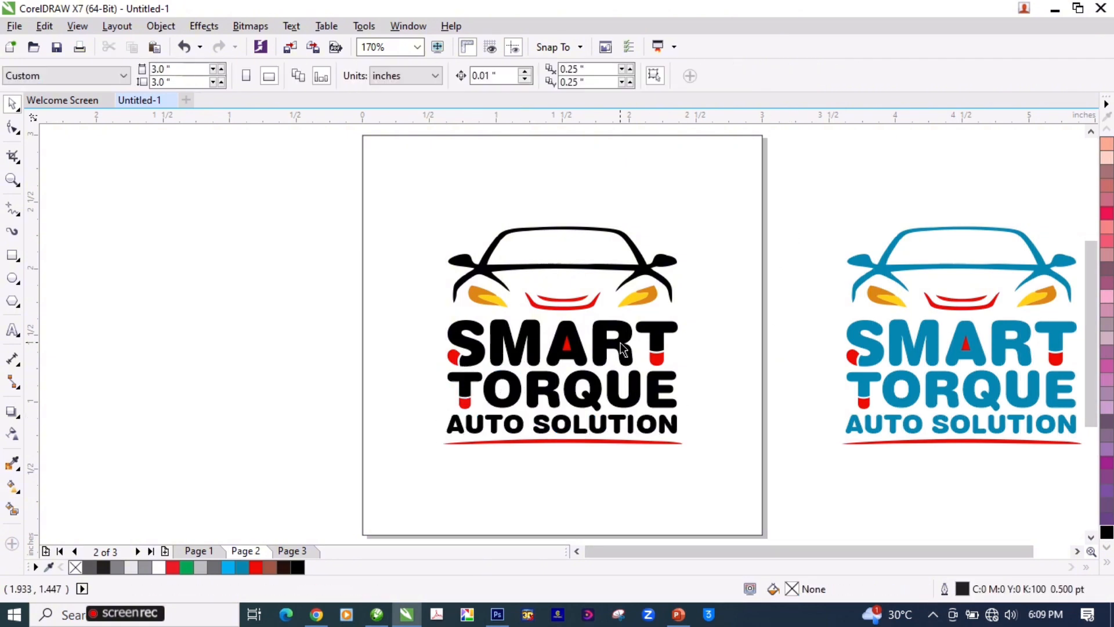
# Step: Group all parts of the black logo on page 2 into one object
pyautogui.press('F3')
pyautogui.press('F2')
pyautogui.moveTo(393, 204); pyautogui.dragTo(689, 415)
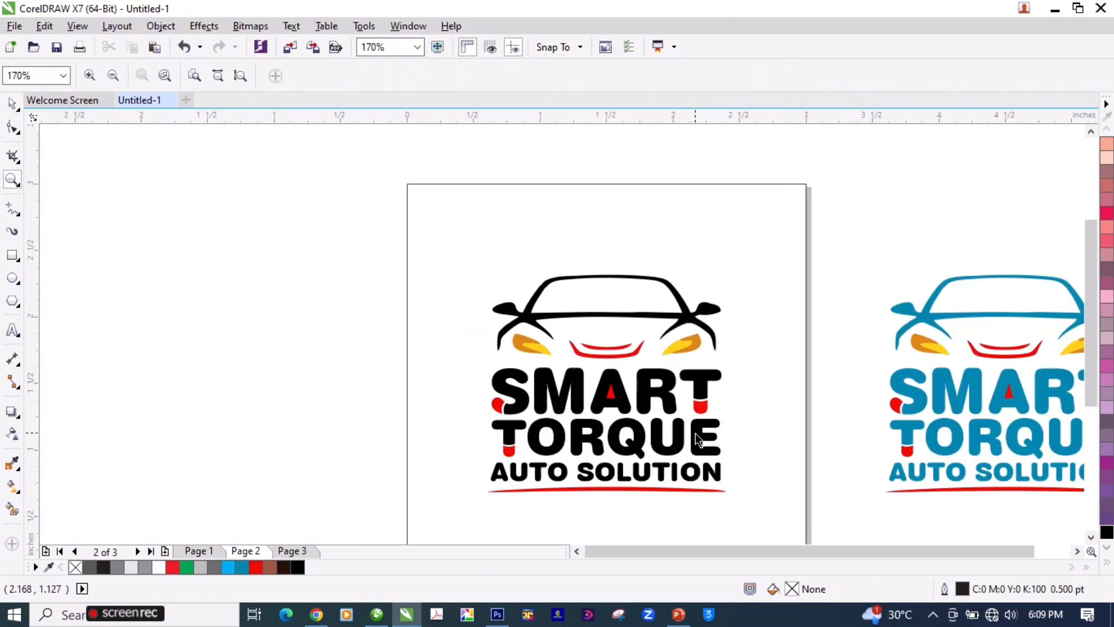
pyautogui.press('F3')
pyautogui.press('F2')
pyautogui.moveTo(410, 207); pyautogui.dragTo(664, 425)
pyautogui.press('space')
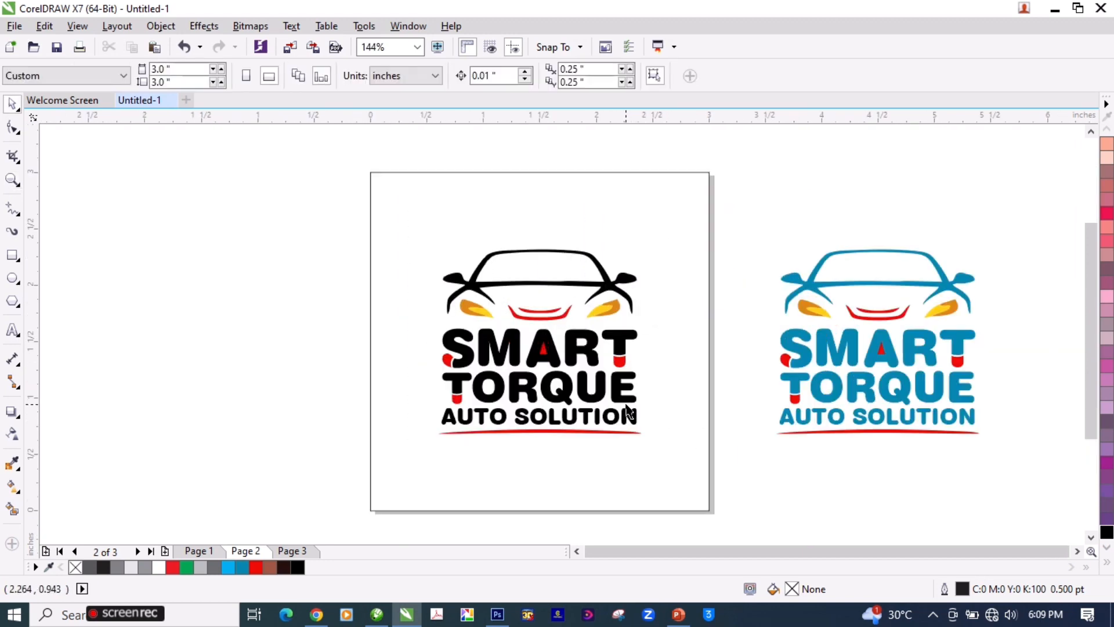
pyautogui.moveTo(725, 180); pyautogui.dragTo(375, 467)
pyautogui.hotkey('ctrl', 'g')
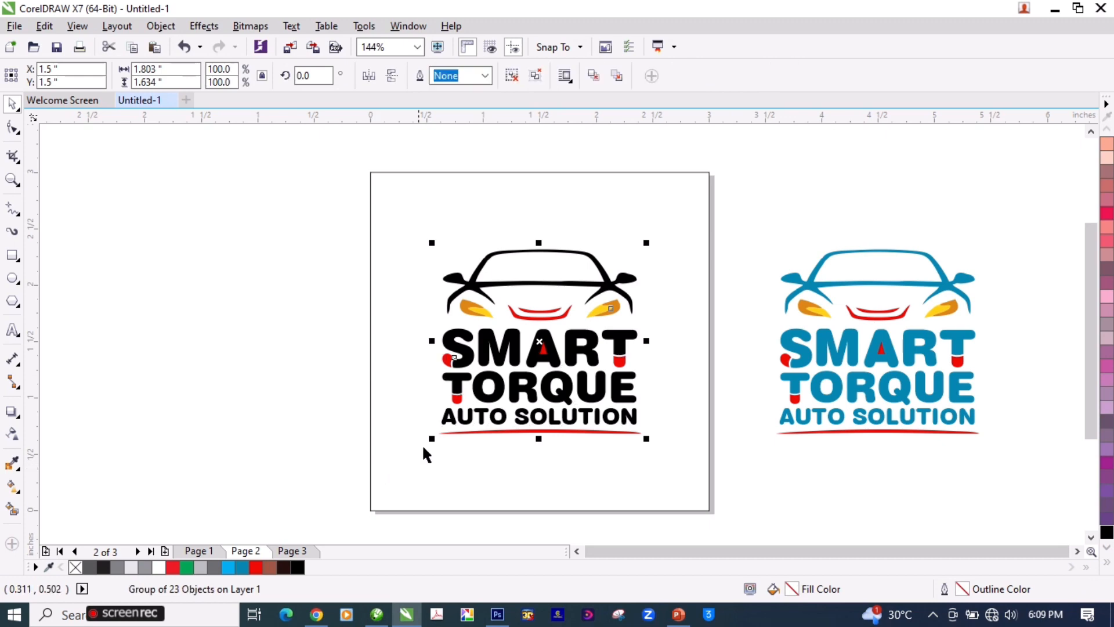
# Step: Compare the size and color of the logos on page 1 and page 2
pyautogui.press('pageup')
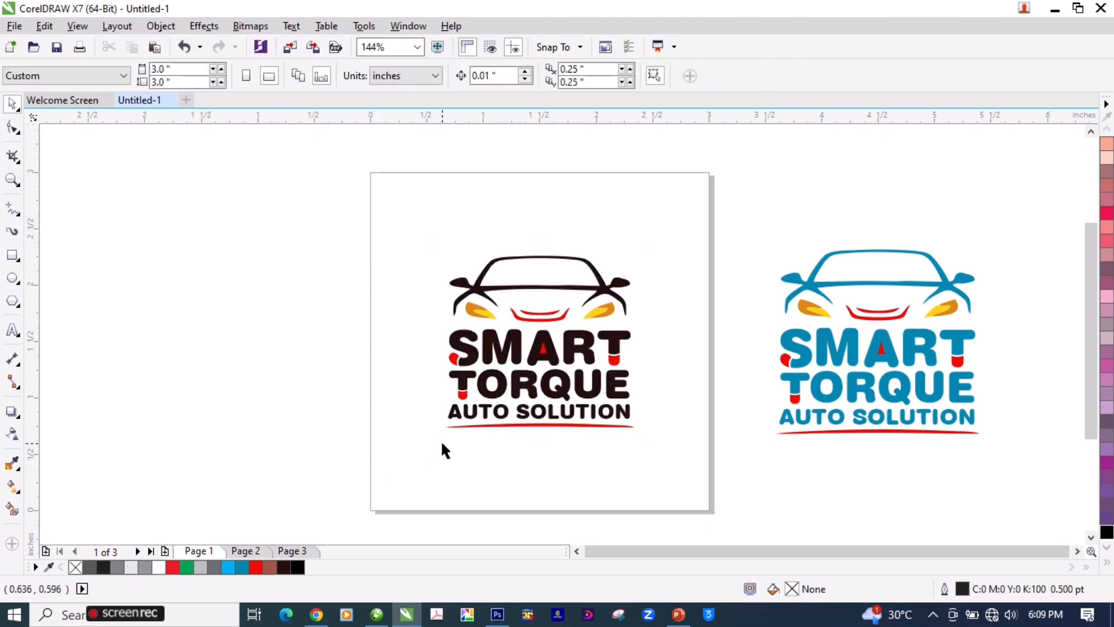
pyautogui.press('pagedown')
pyautogui.press('pageup')
pyautogui.press('pagedown')
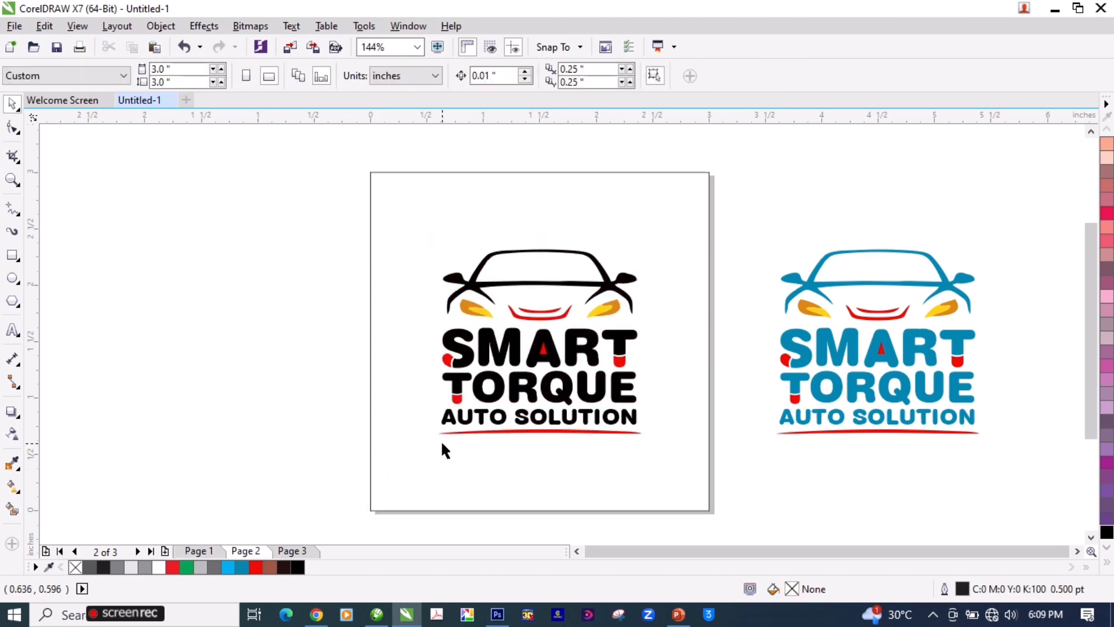
pyautogui.press('pageup')
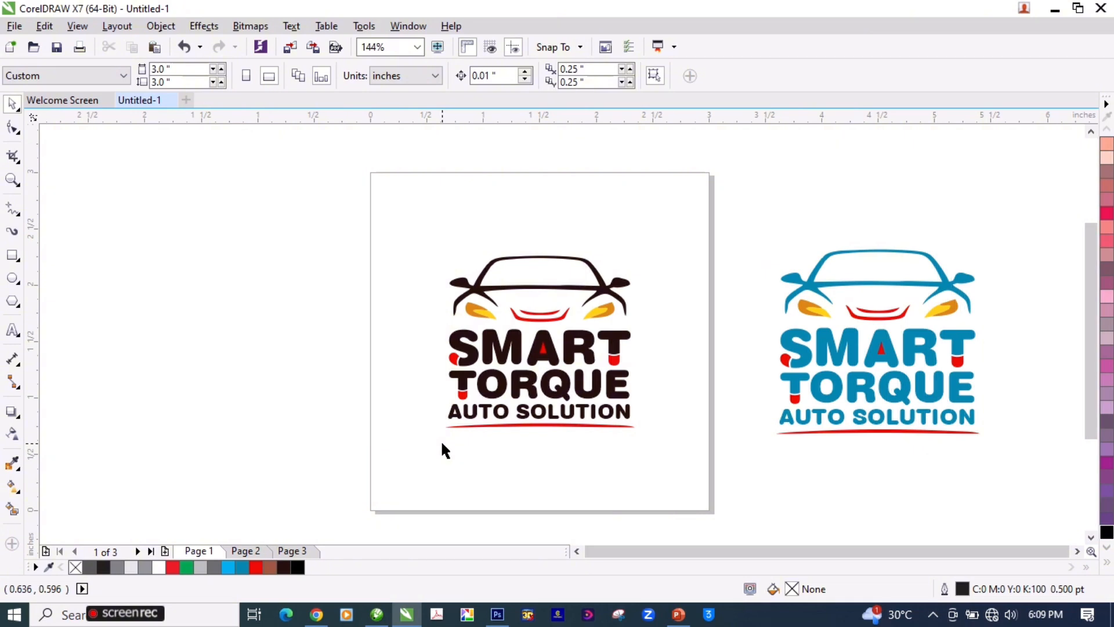
pyautogui.press('pagedown')
pyautogui.press('pageup')
pyautogui.press('pagedown')
# Step: Delete the blue logo copy lying on the desktop beside page 2
pyautogui.click(840, 347)
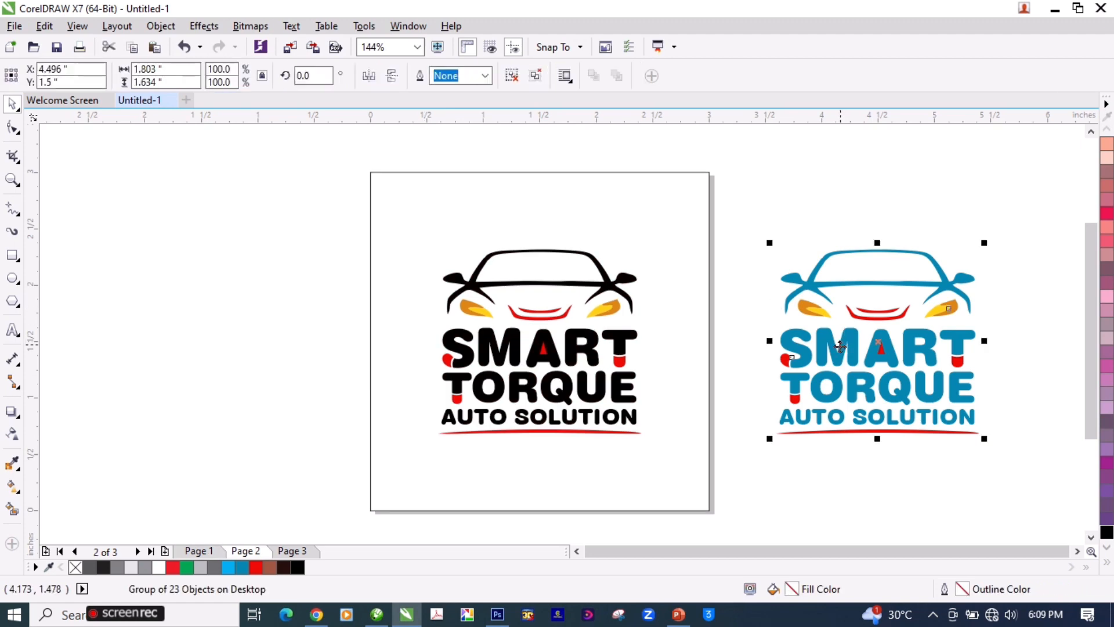
pyautogui.moveTo(840, 346)
pyautogui.mouseDown()
pyautogui.moveTo(835, 334)
pyautogui.moveTo(824, 354)
pyautogui.mouseUp()
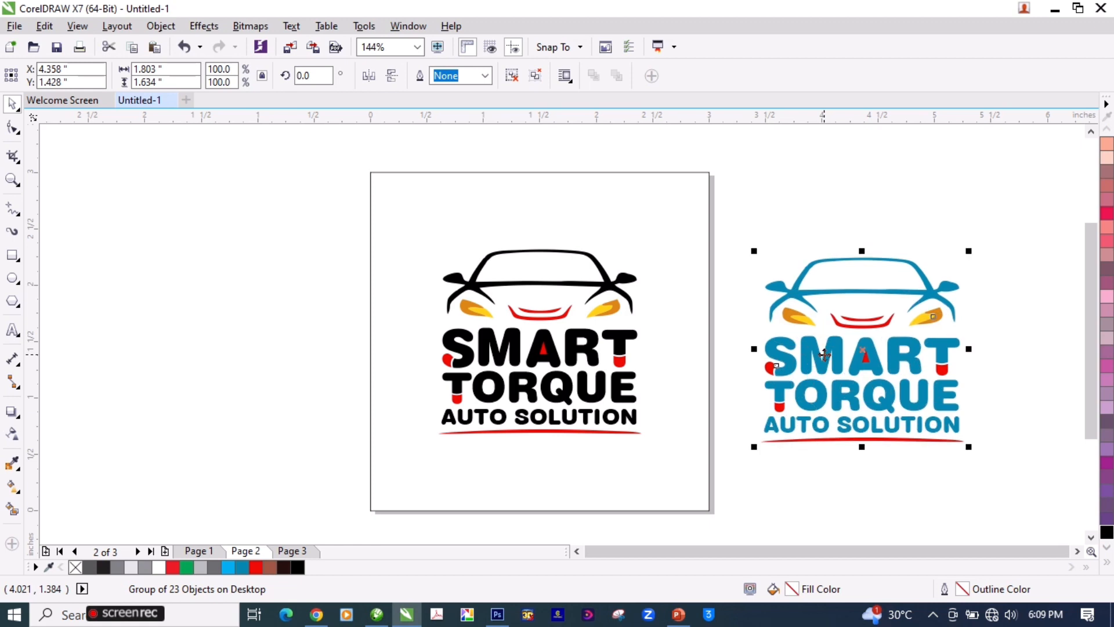
pyautogui.press('Delete')
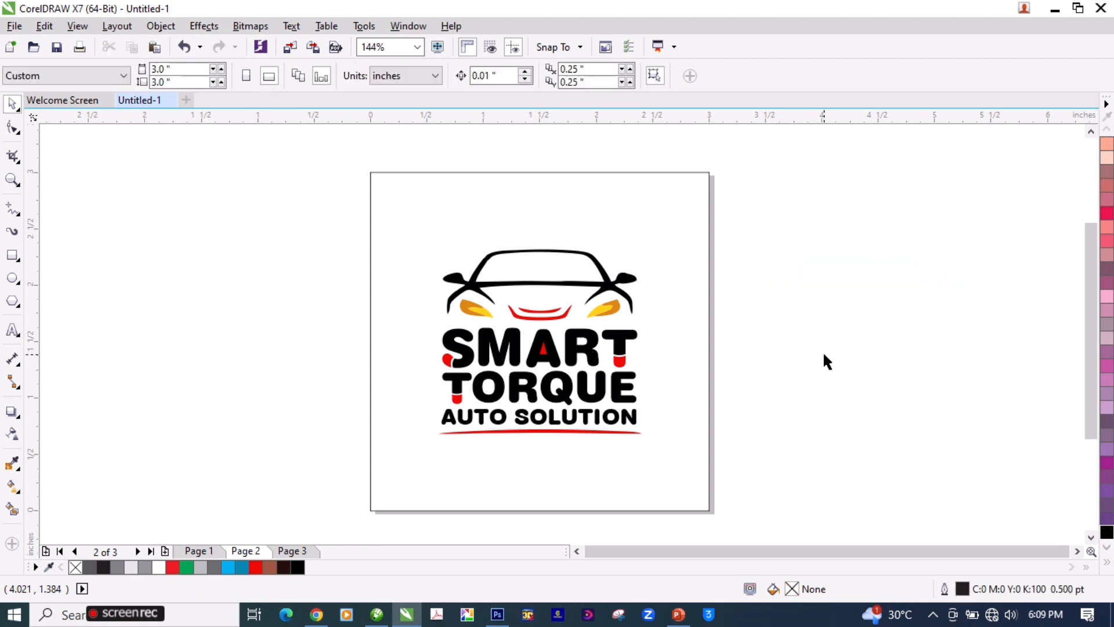
pyautogui.click(583, 349)
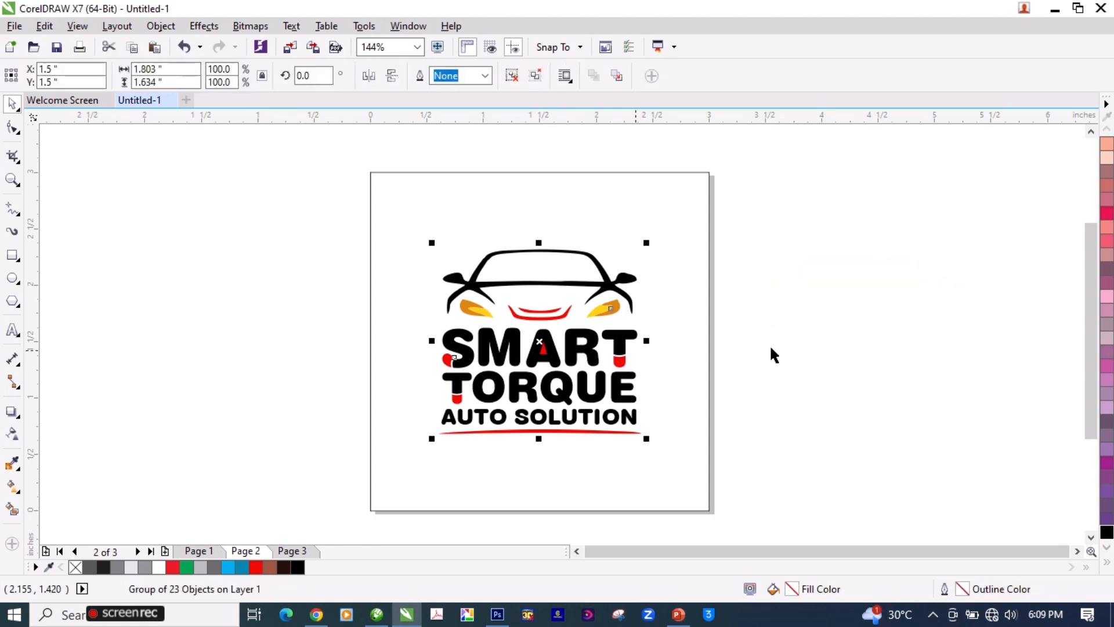
pyautogui.click(860, 307)
pyautogui.click(584, 348)
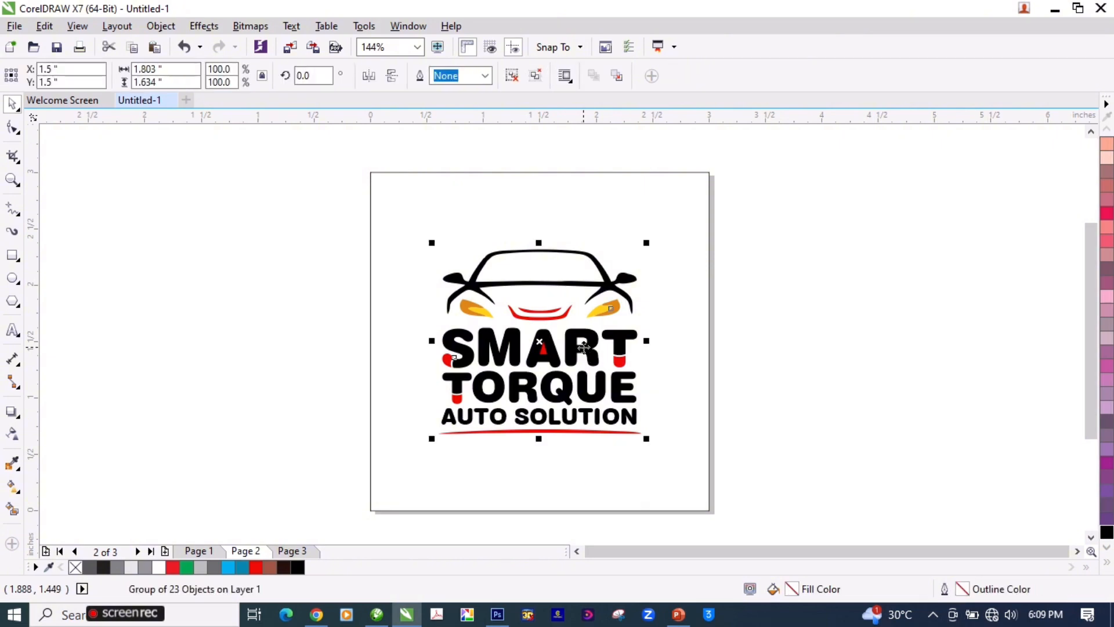
pyautogui.click(775, 316)
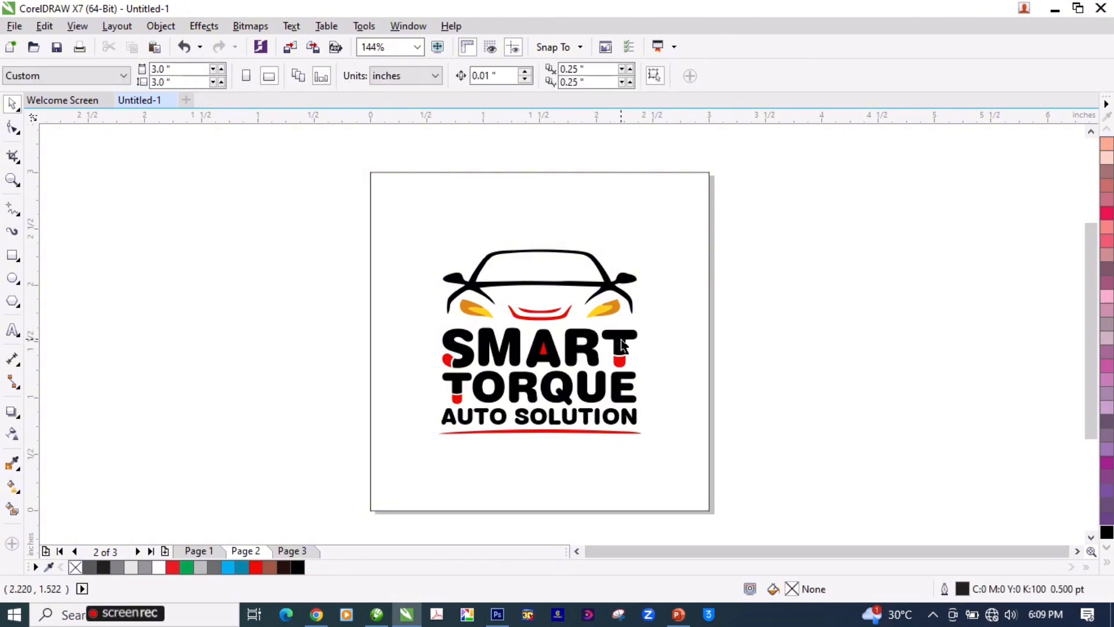
pyautogui.click(621, 341)
pyautogui.click(757, 327)
# Step: On page 1, enlarge the dark brown logo slightly about its center to match the size of the page 2 logo
pyautogui.click(217, 552)
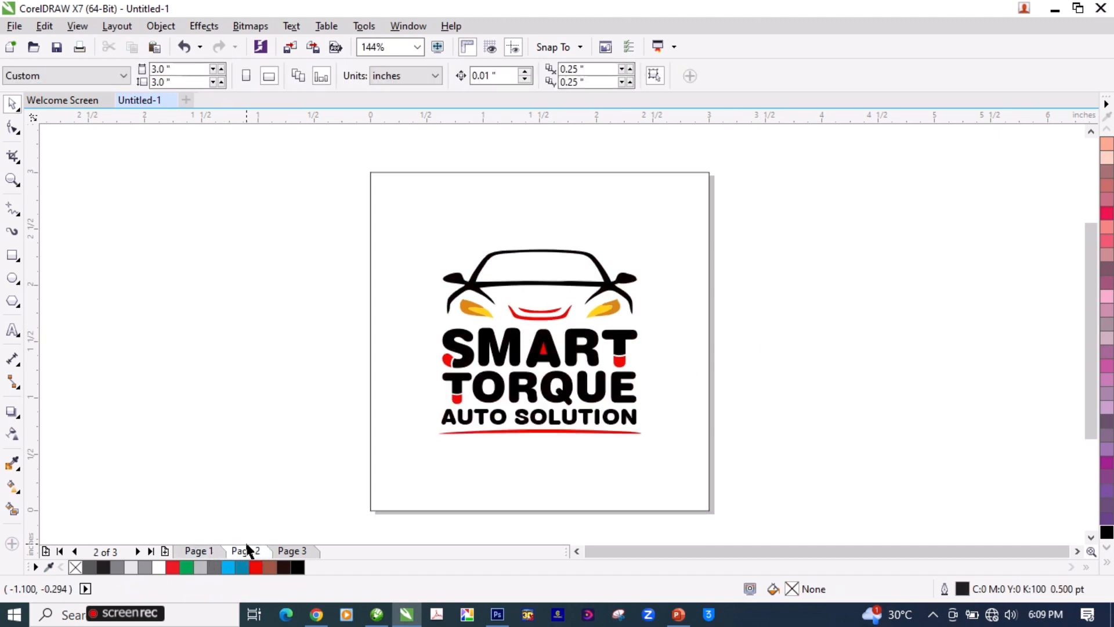
pyautogui.click(526, 312)
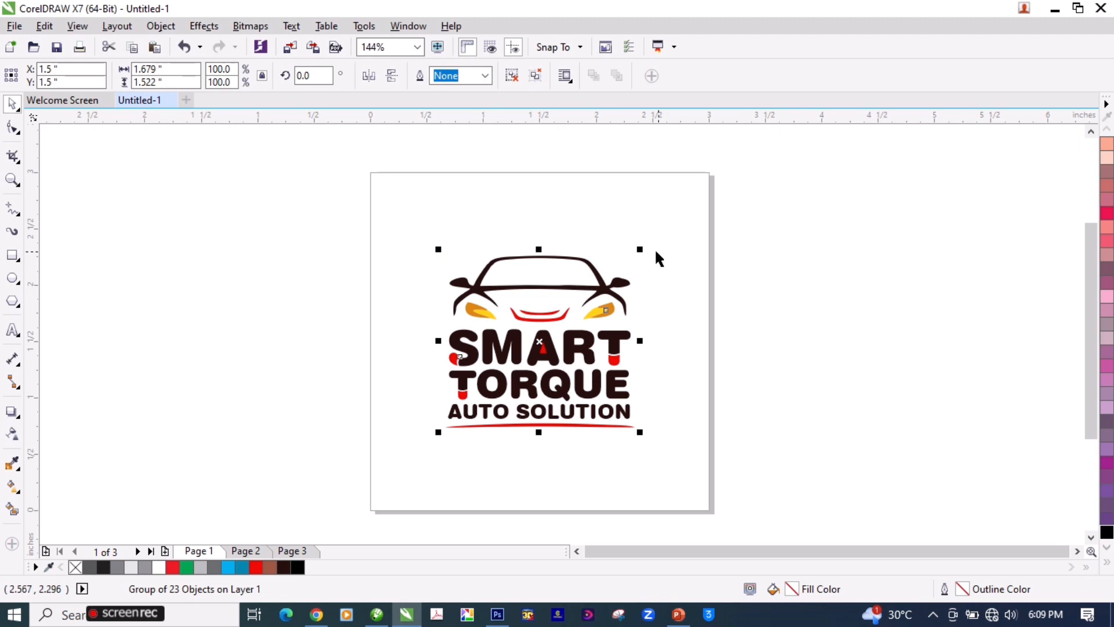
pyautogui.moveTo(640, 250); pyautogui.dragTo(646, 244)
pyautogui.click(789, 299)
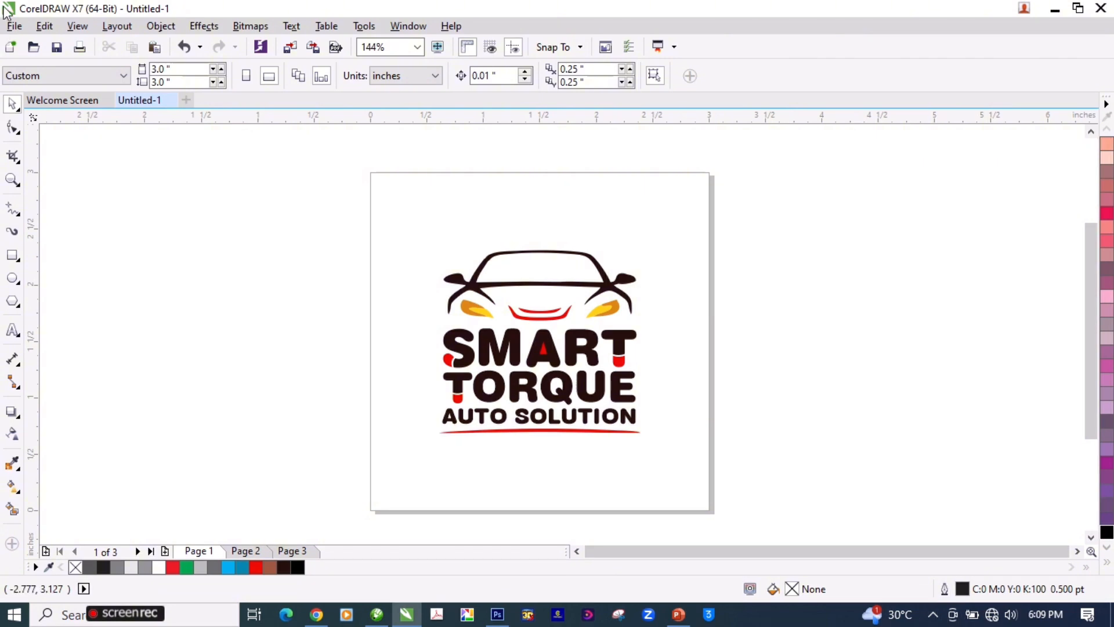
pyautogui.click(14, 25)
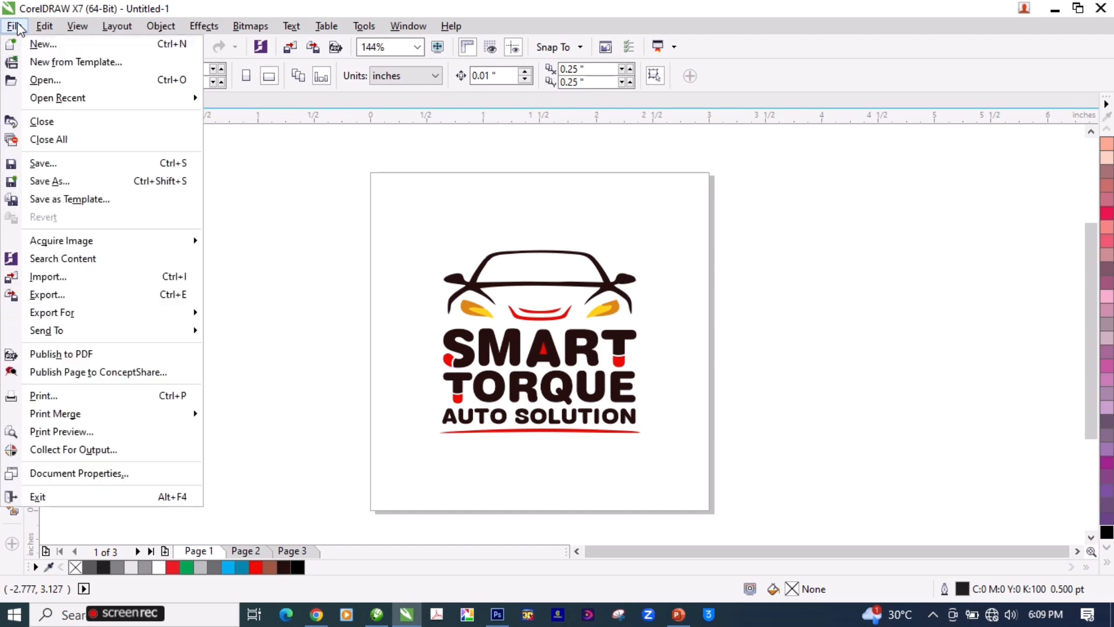
pyautogui.click(68, 182)
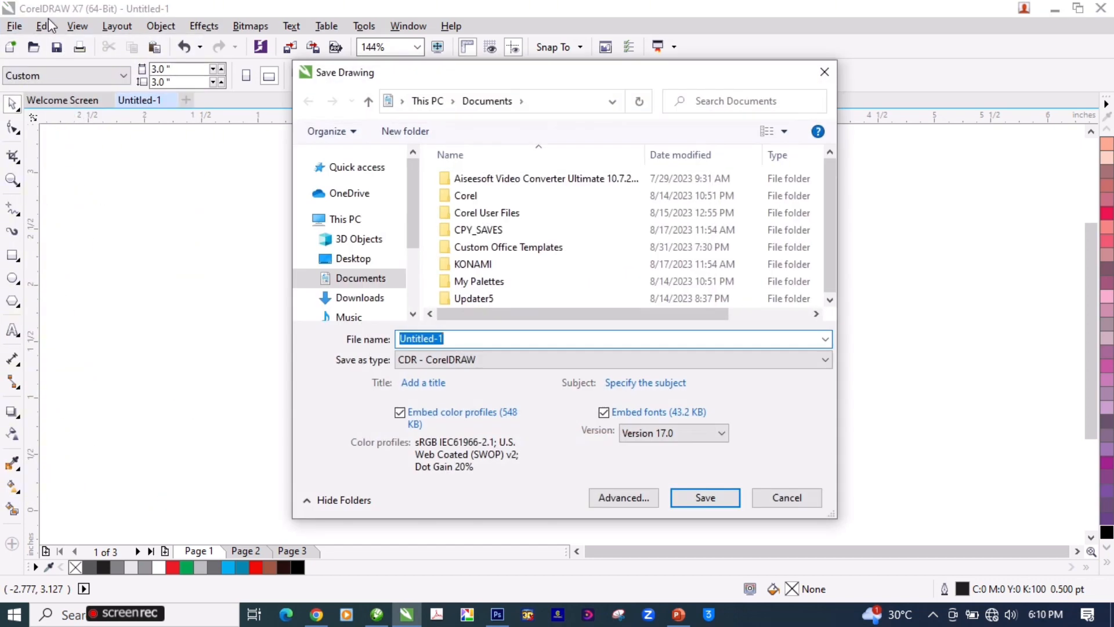
pyautogui.press('Escape')
# Step: Start saving the drawing and browse to Local Disk (D:) as the destination
pyautogui.click(16, 27)
pyautogui.click(56, 167)
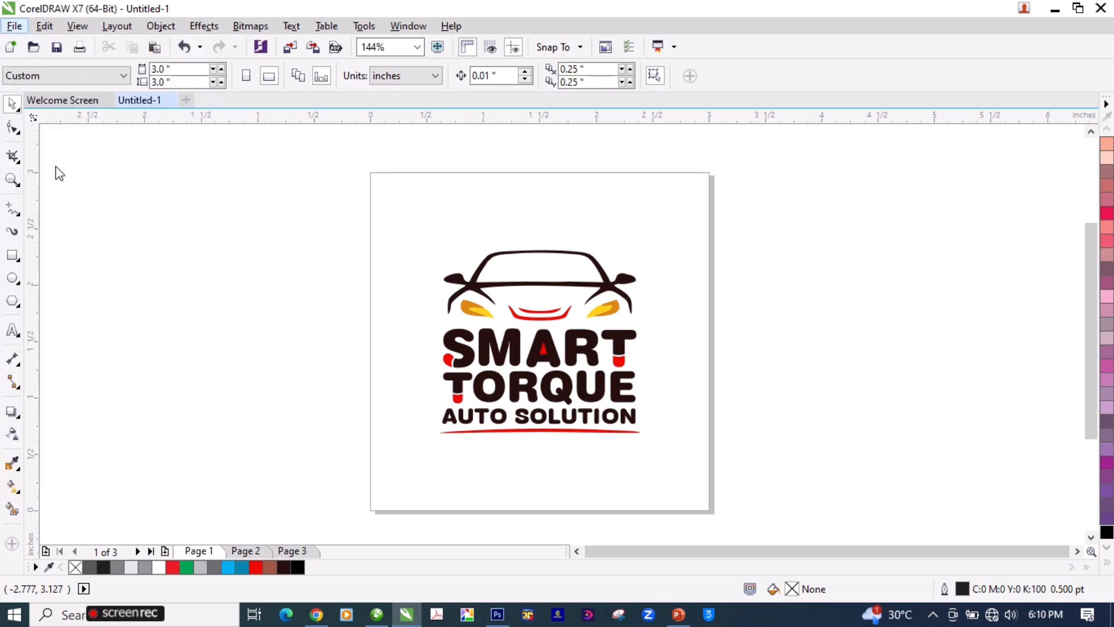
pyautogui.moveTo(413, 229); pyautogui.dragTo(414, 282)
pyautogui.click(367, 291)
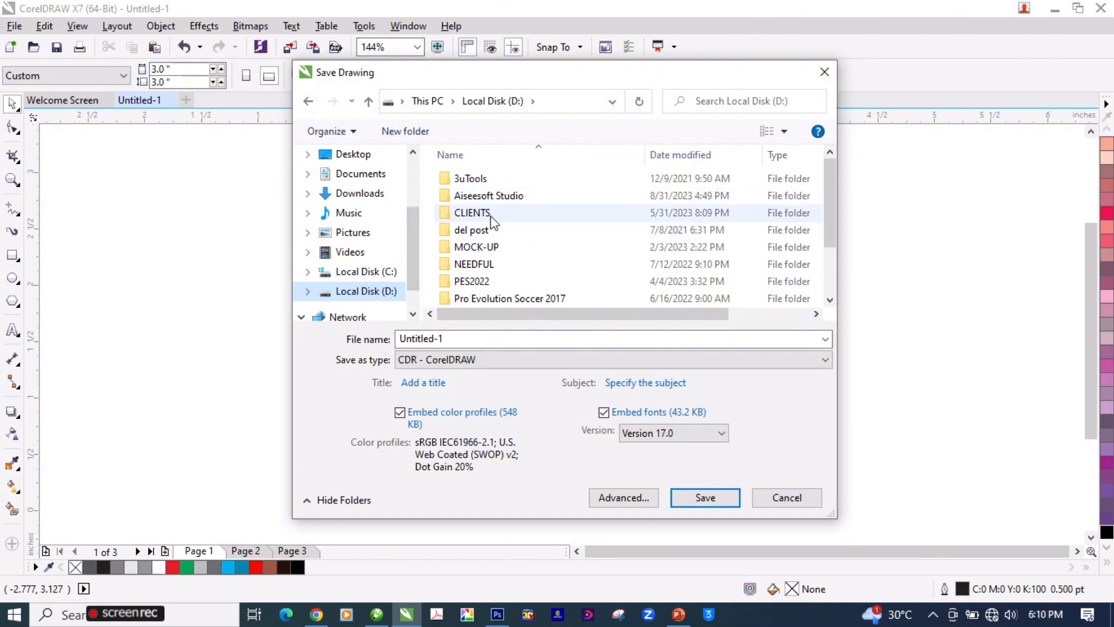
pyautogui.rightClick(615, 226)
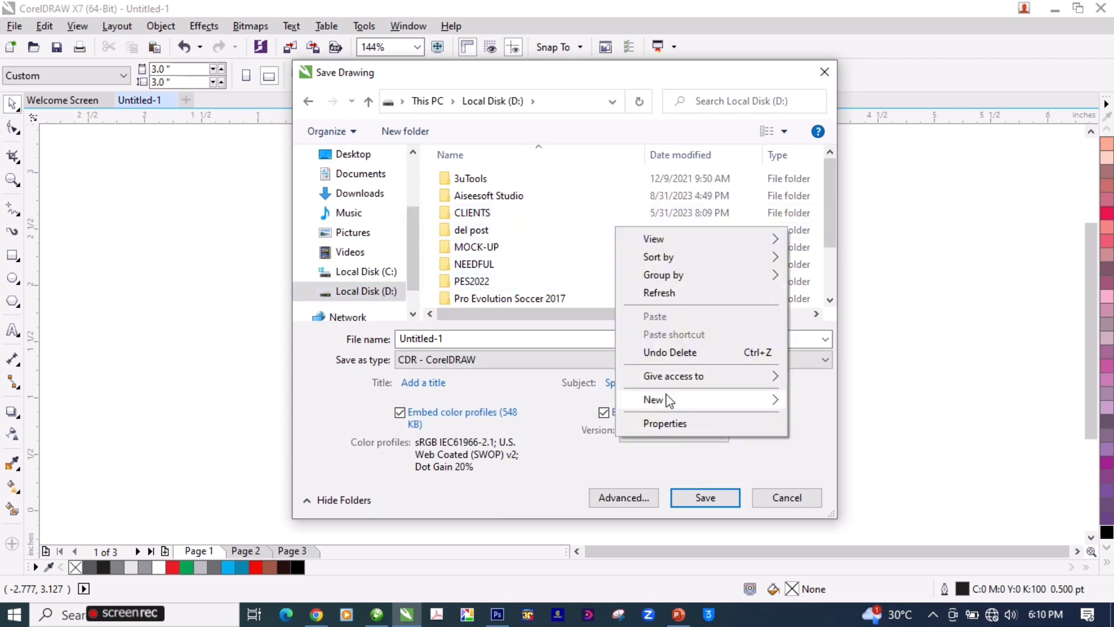
pyautogui.moveTo(675, 400)
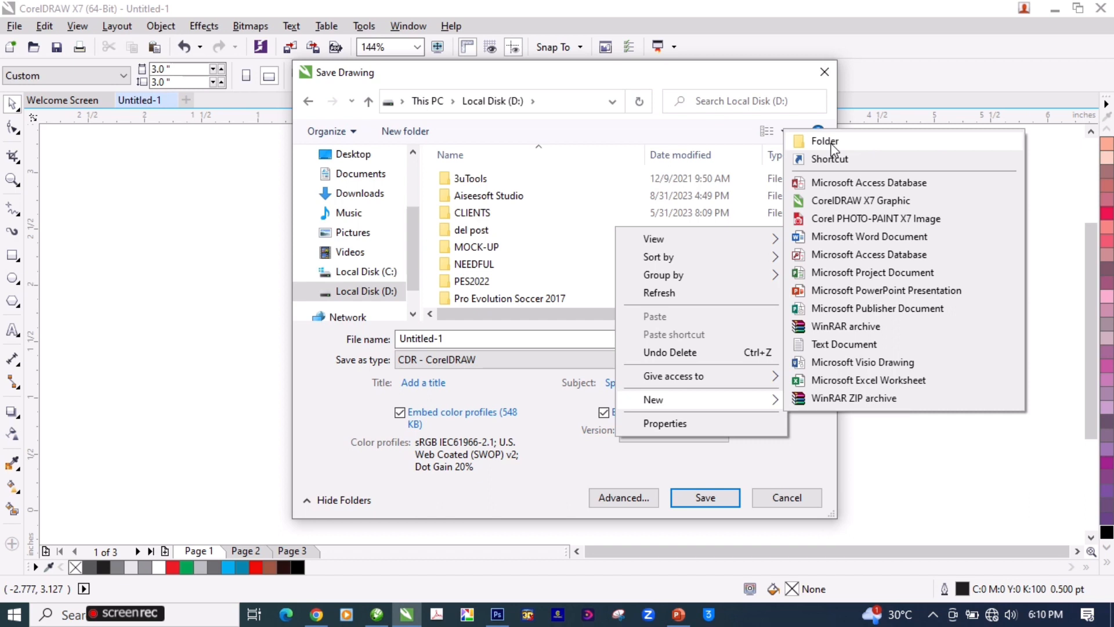
pyautogui.click(525, 203)
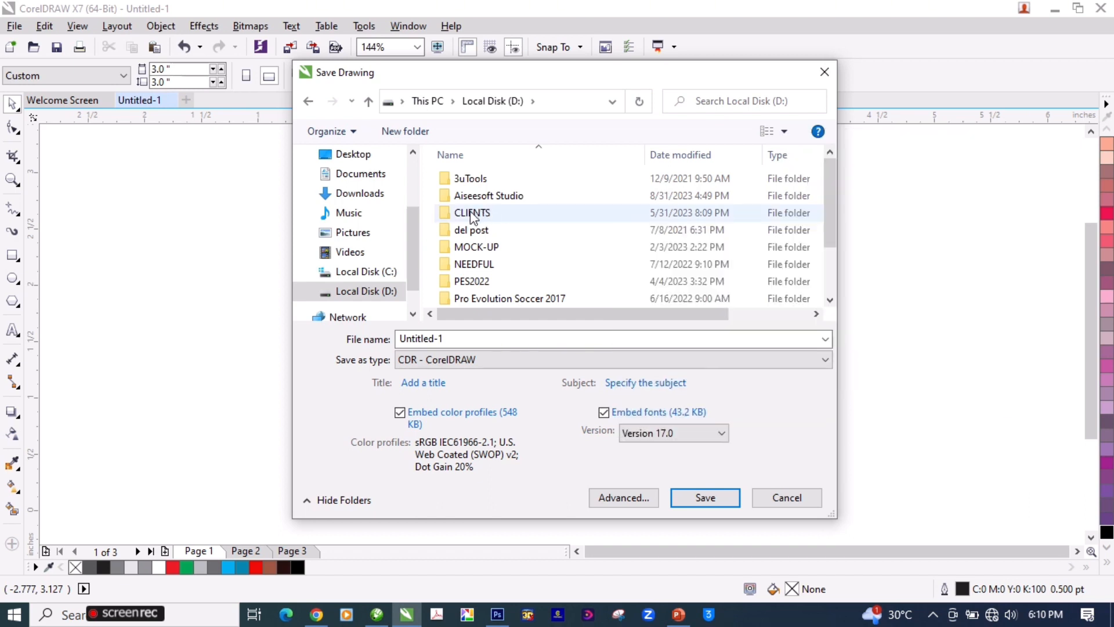
# Step: Browse through the CLIENTS and FATTY folders to the Resolution folder as a possible save destination
pyautogui.click(473, 213)
pyautogui.scroll(-2, 484, 256)
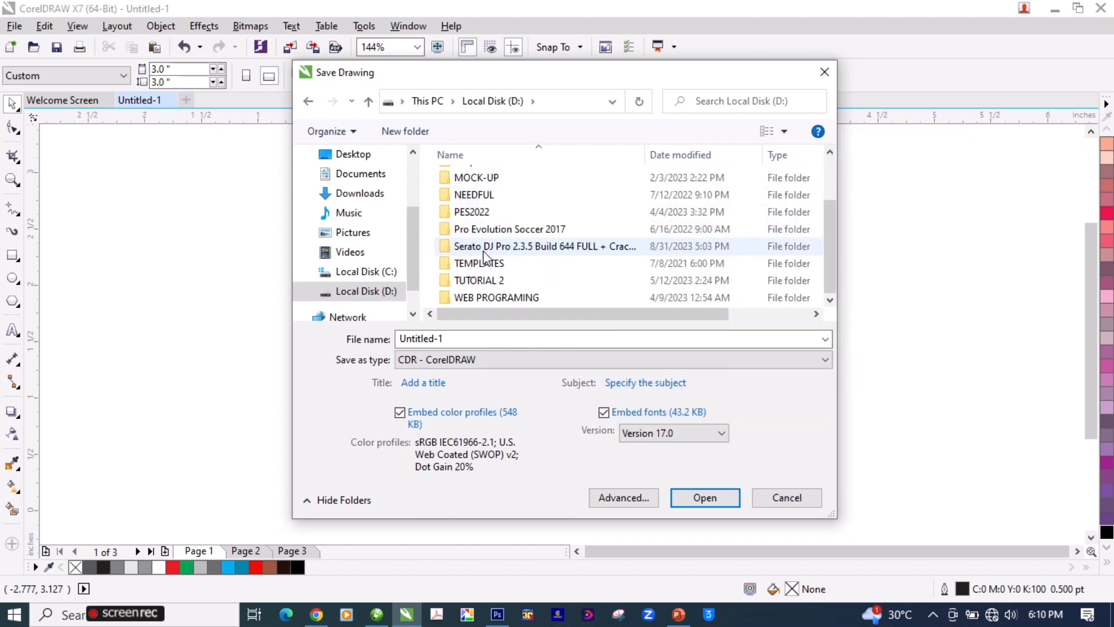
pyautogui.scroll(2, 477, 284)
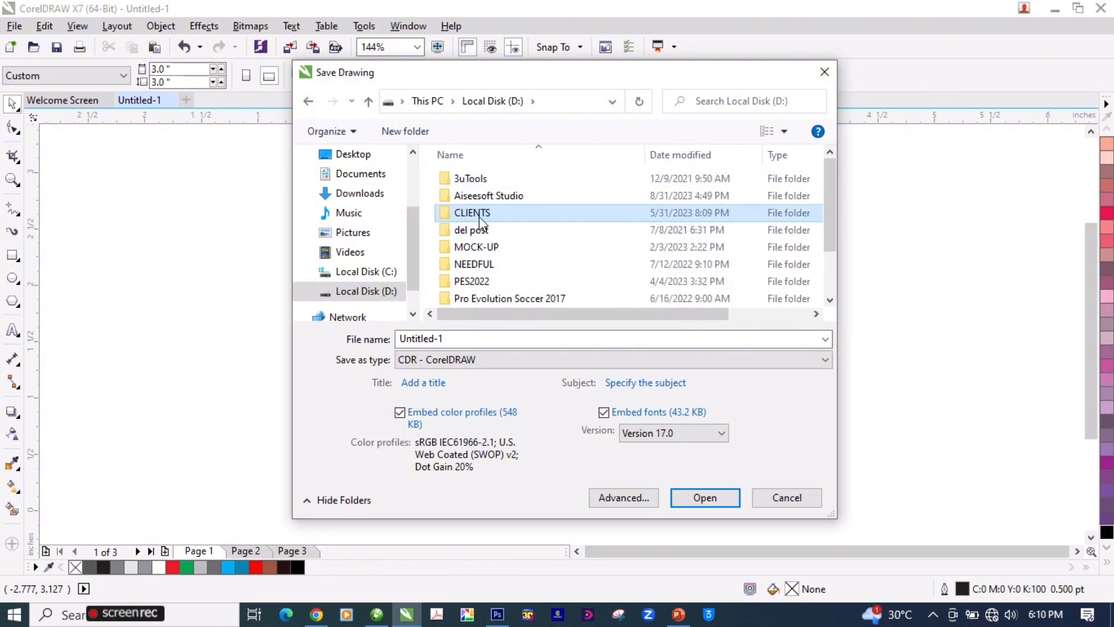
pyautogui.doubleClick(479, 215)
pyautogui.doubleClick(472, 280)
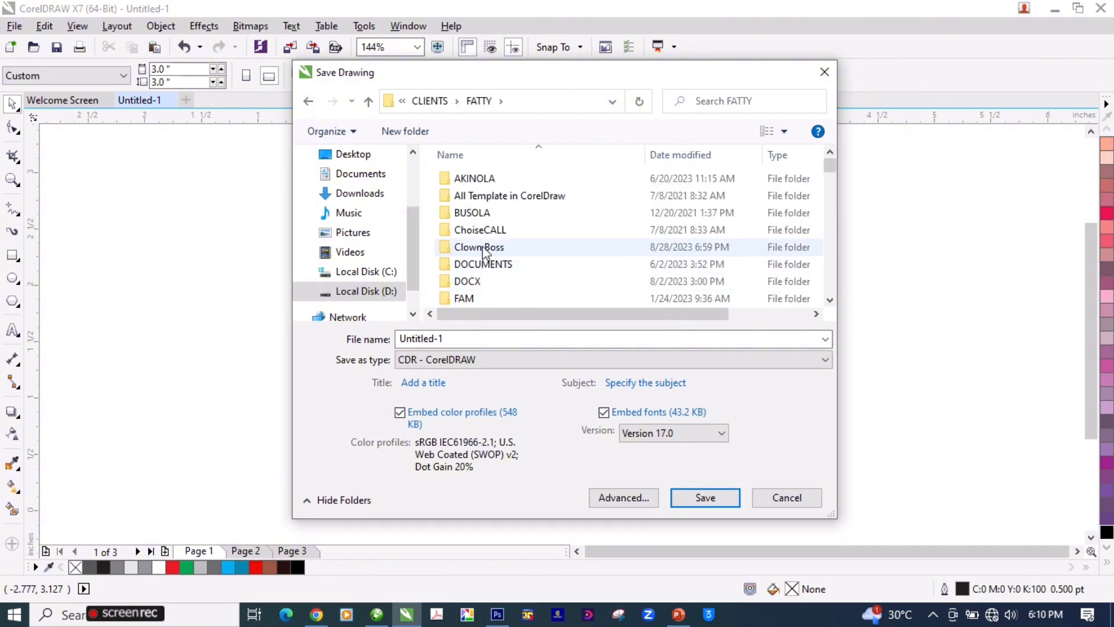
pyautogui.click(484, 232)
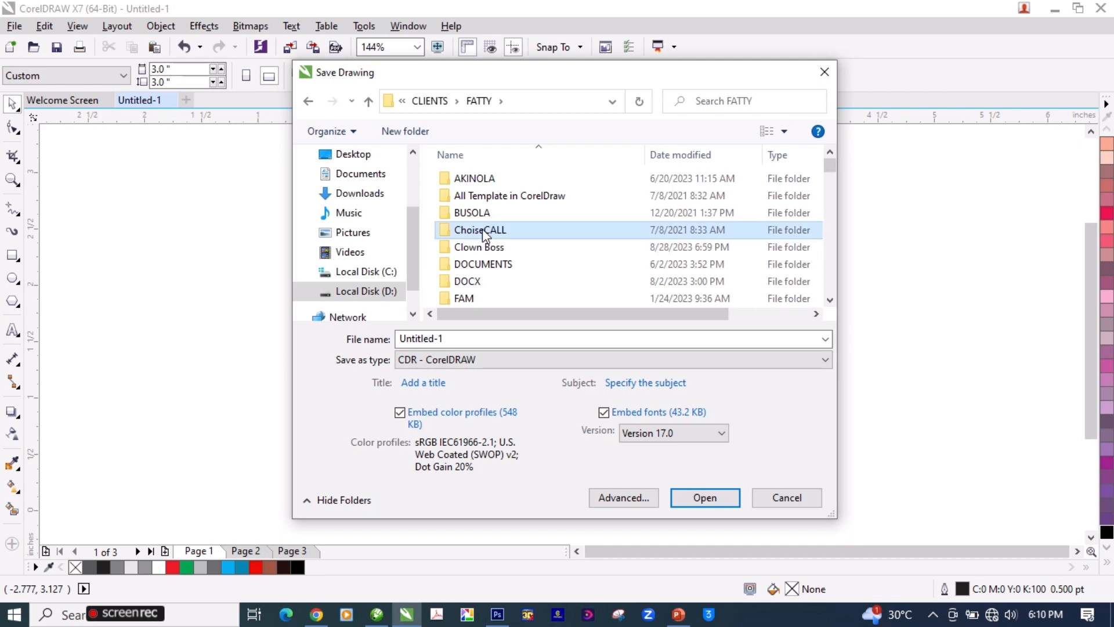
pyautogui.press('r')
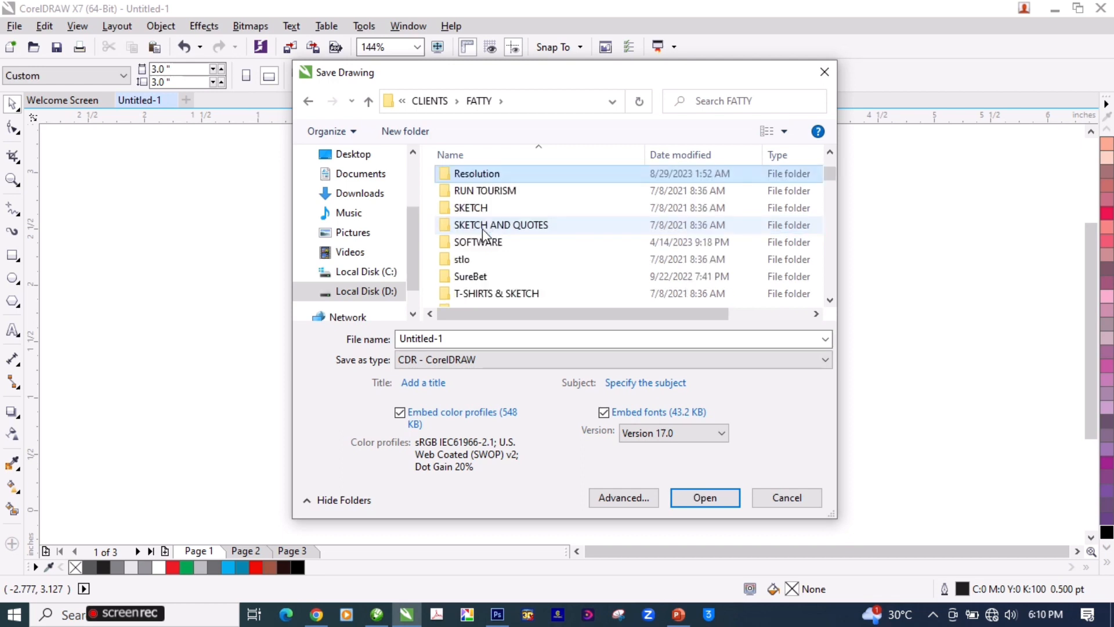
pyautogui.doubleClick(490, 177)
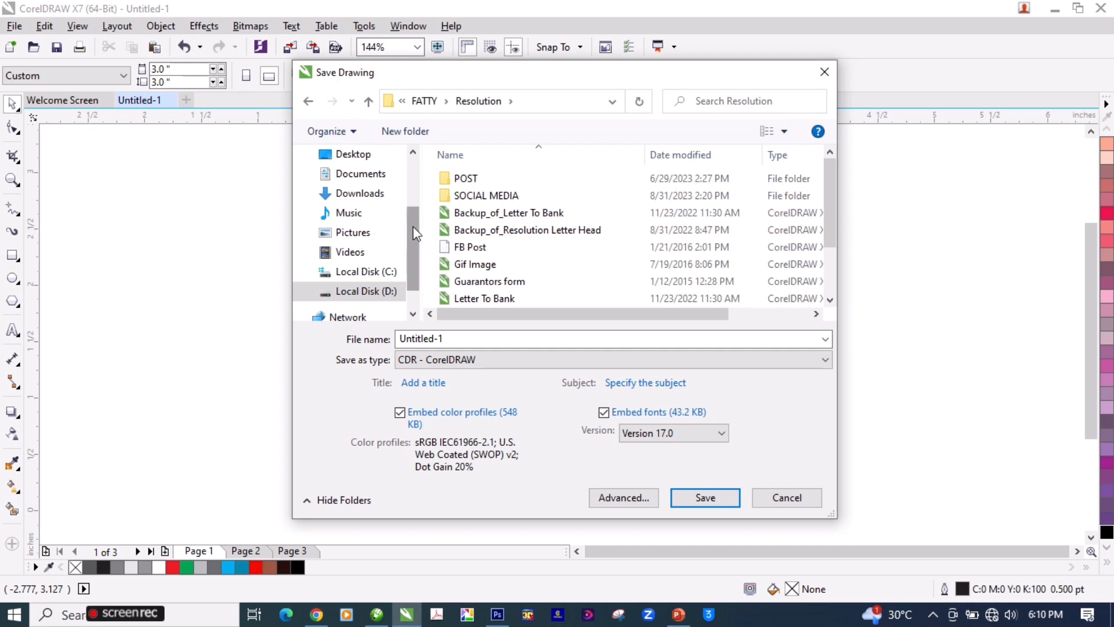
# Step: Choose the RG folder on the Desktop as the destination for the drawing
pyautogui.scroll(2, 413, 219)
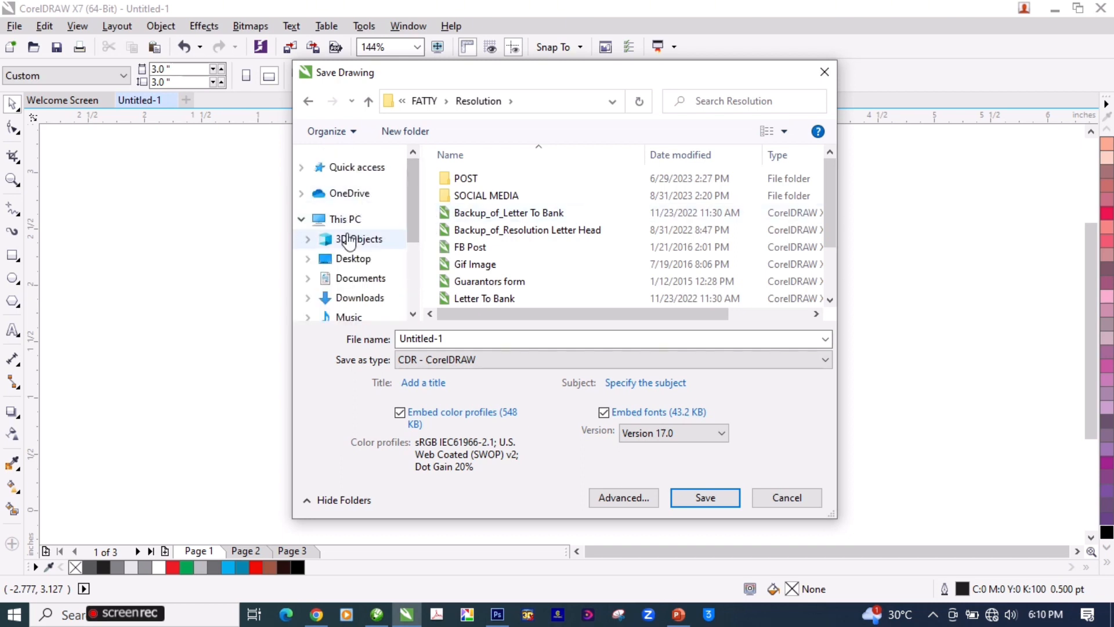
pyautogui.click(350, 260)
pyautogui.scroll(-1, 480, 241)
pyautogui.click(485, 285)
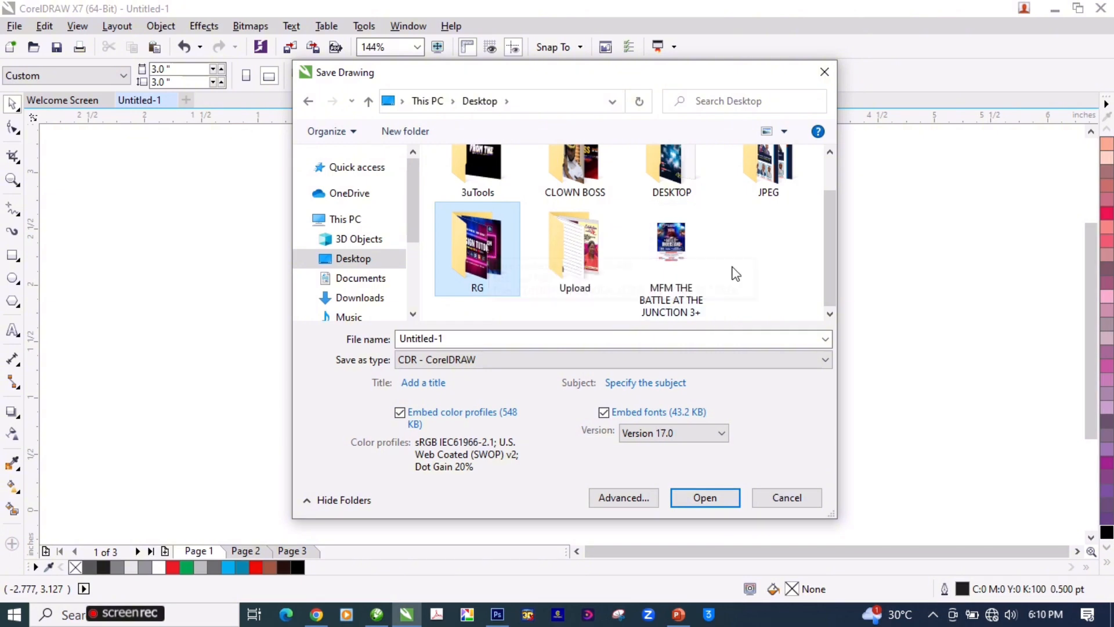
pyautogui.doubleClick(486, 244)
# Step: Name the drawing "Smart Torque Auto" and save it as a CorelDRAW CDR file
pyautogui.doubleClick(511, 338)
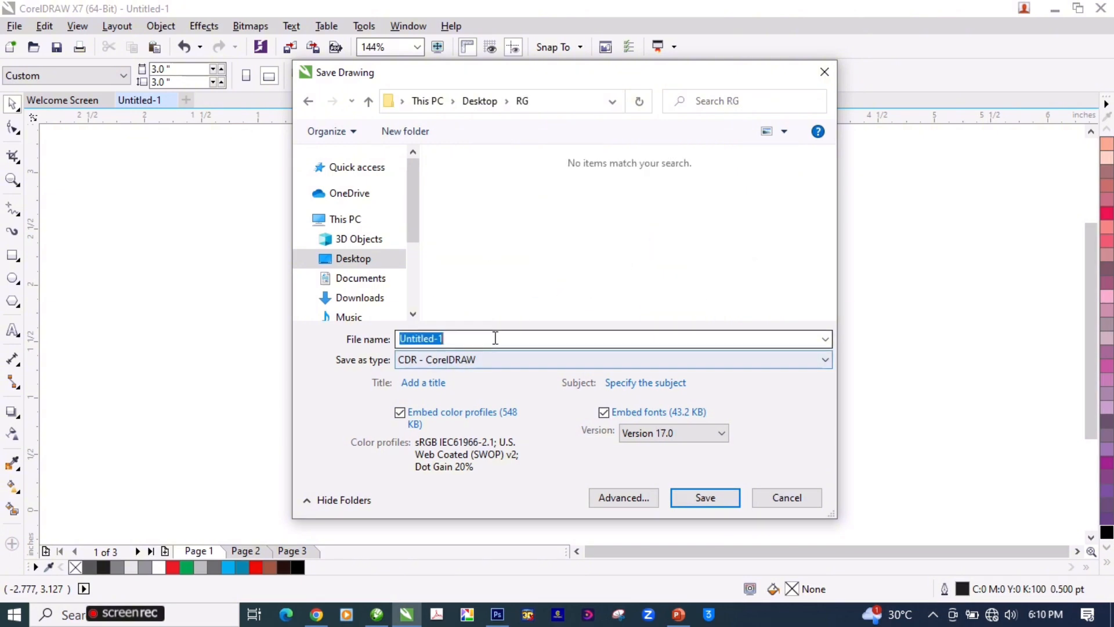
pyautogui.moveTo(479, 76)
pyautogui.mouseDown()
pyautogui.moveTo(525, 95)
pyautogui.moveTo(906, 416)
pyautogui.moveTo(874, 325)
pyautogui.moveTo(517, 133)
pyautogui.mouseUp()
pyautogui.write('Snma')
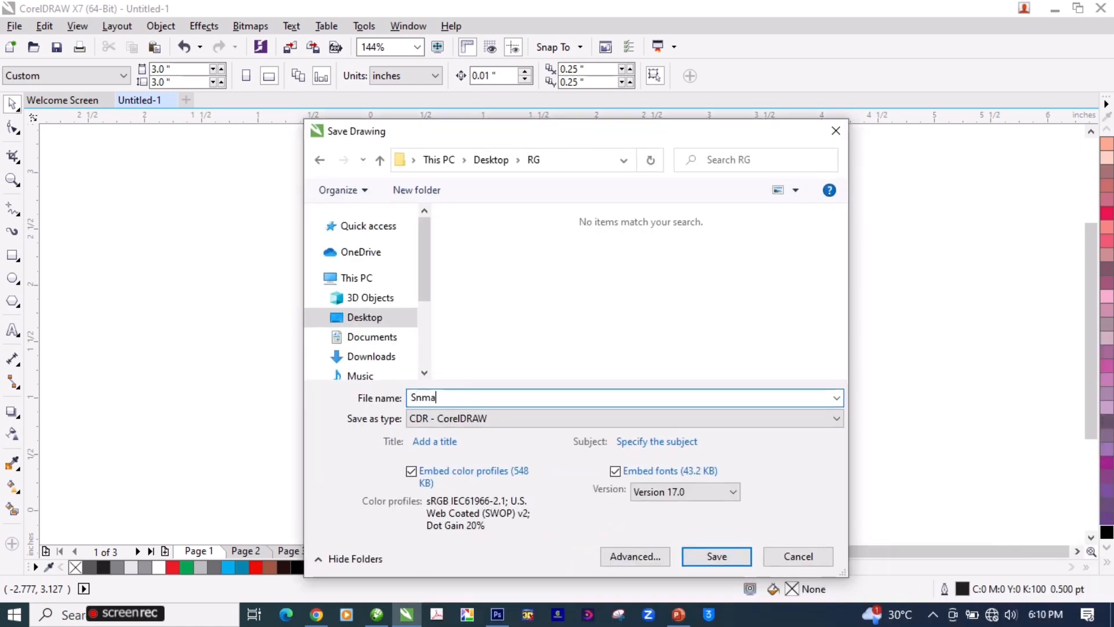
pyautogui.press('BackSpace')
pyautogui.press('BackSpace')
pyautogui.write('mart Torque Aut')
pyautogui.hotkey('ctrl', 'a')
pyautogui.click(701, 556)
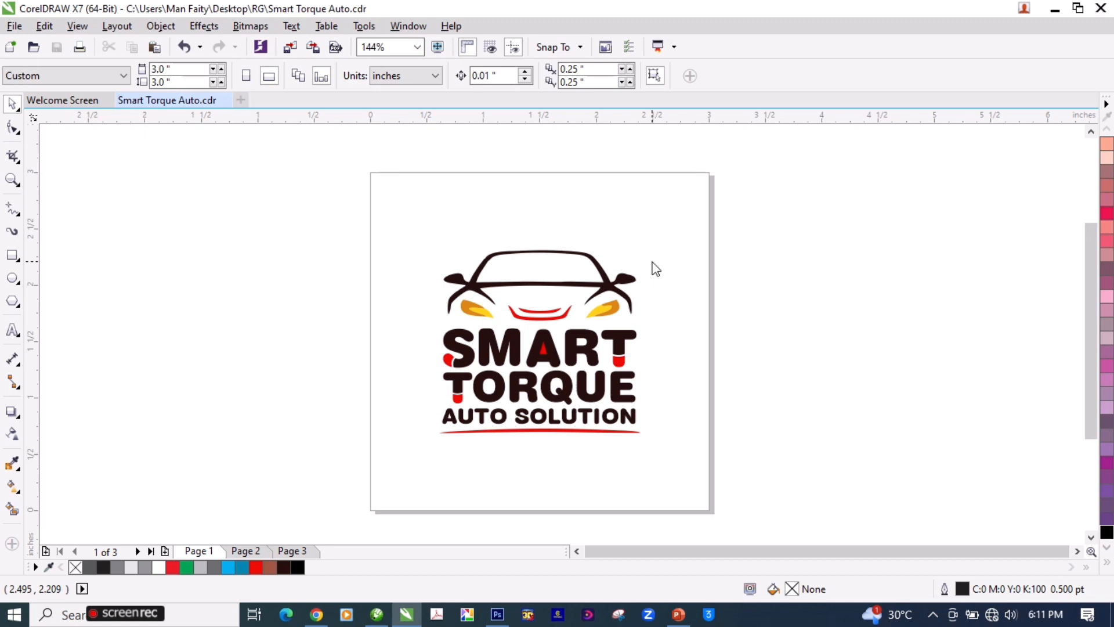
pyautogui.click(606, 293)
pyautogui.click(778, 258)
pyautogui.click(605, 282)
pyautogui.click(756, 257)
pyautogui.click(606, 286)
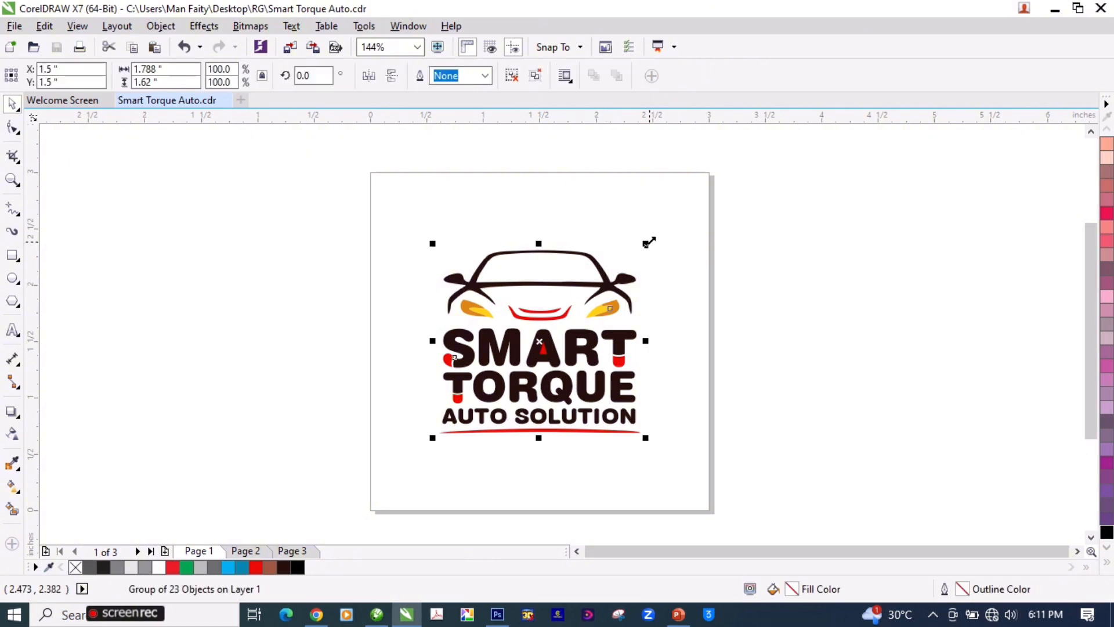
pyautogui.click(648, 271)
pyautogui.click(617, 286)
pyautogui.click(821, 388)
# Step: Review the black logo on page 2 and the dark brown logo on page 1
pyautogui.press('pageup')
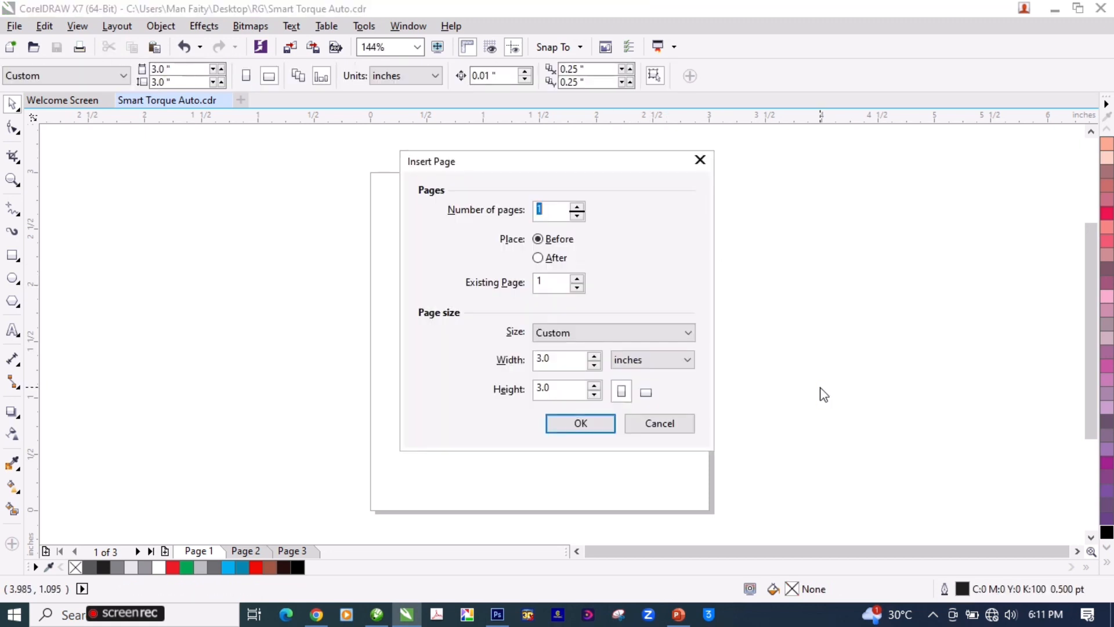
pyautogui.press('Escape')
pyautogui.press('pagedown')
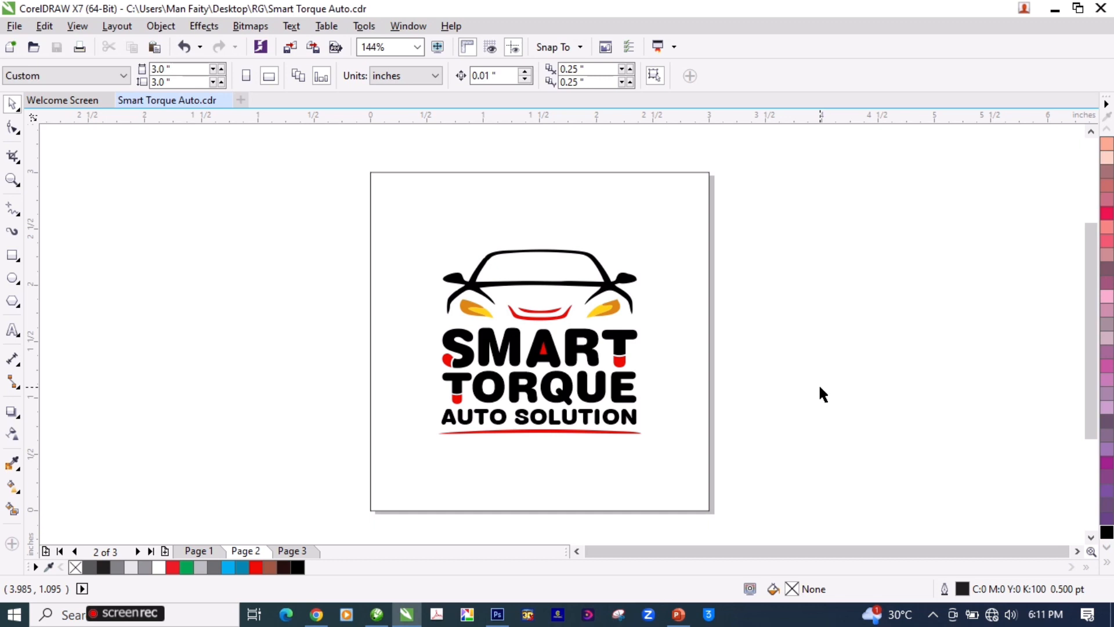
pyautogui.press('pageup')
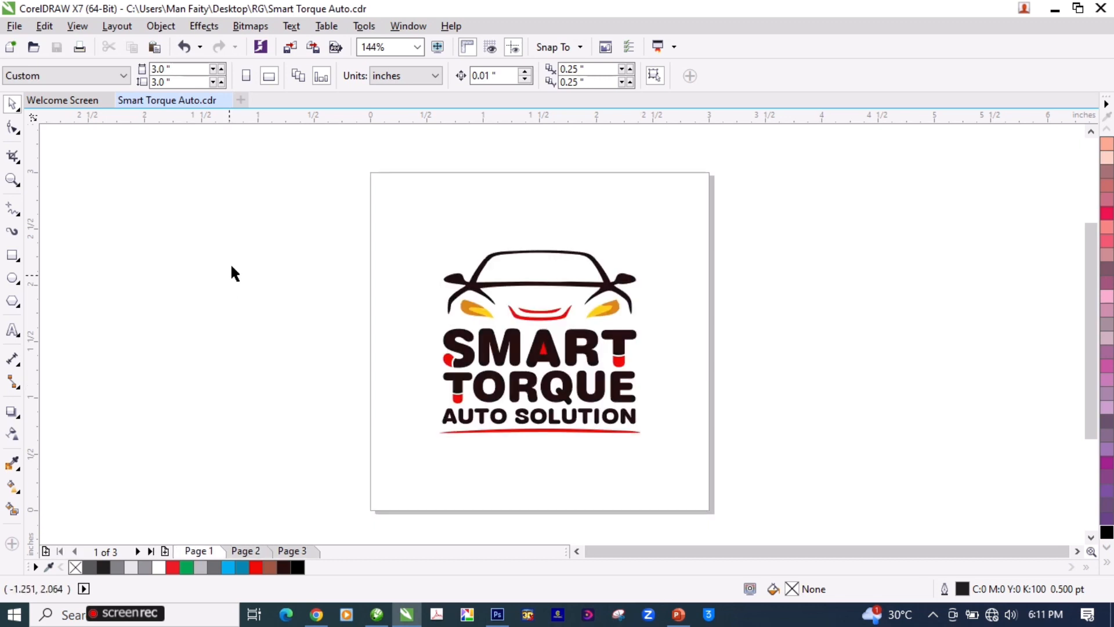
pyautogui.hotkey('ctrl', 'a')
pyautogui.click(264, 256)
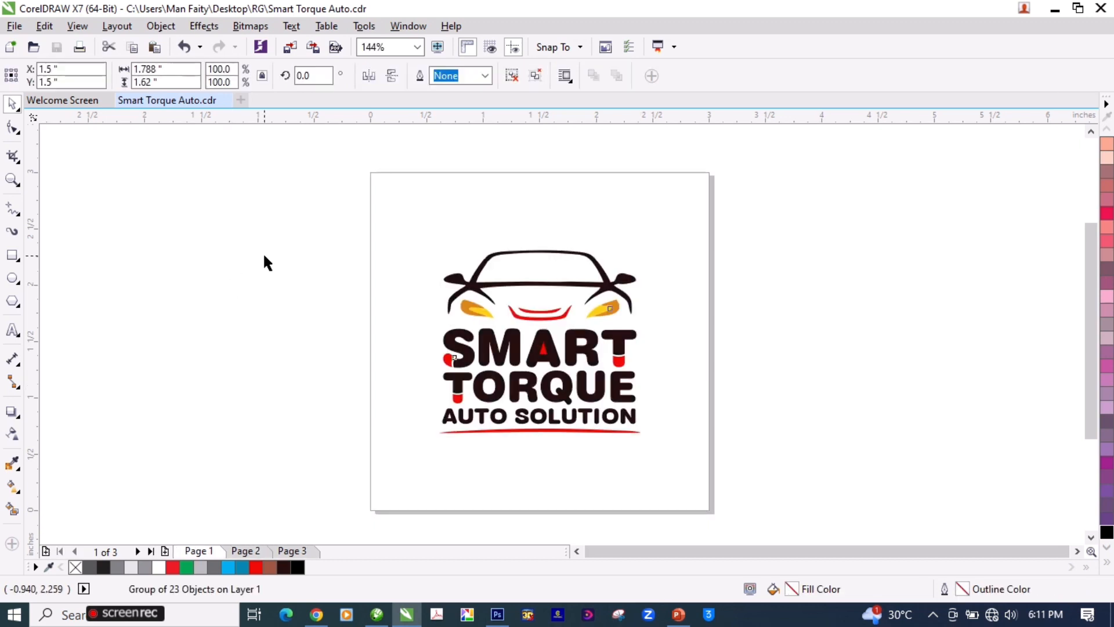
pyautogui.hotkey('ctrl', 'a')
pyautogui.click(343, 261)
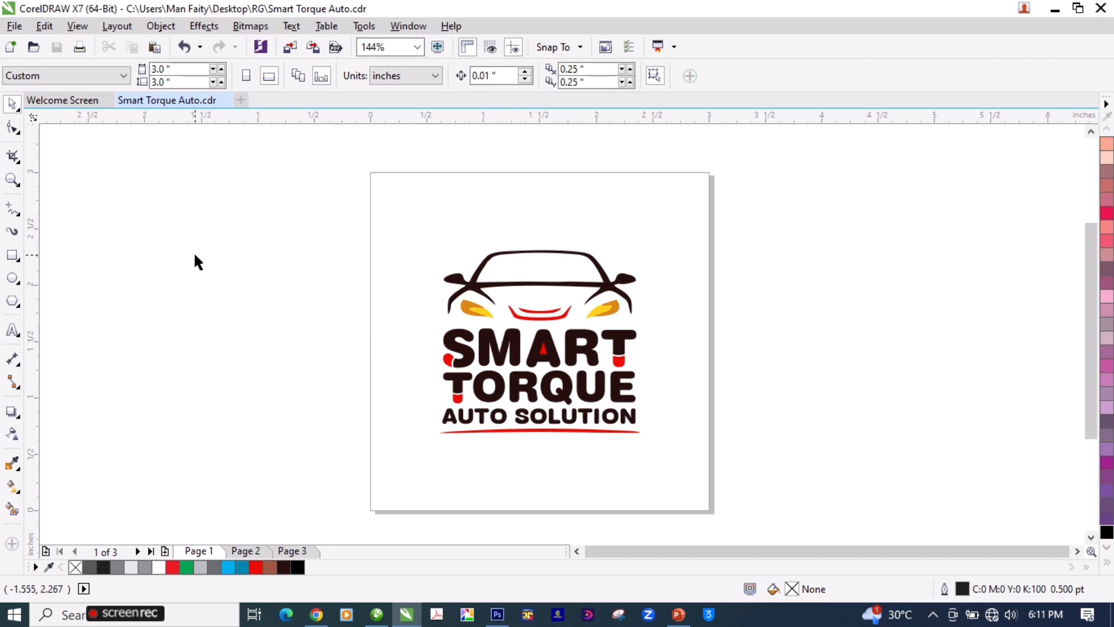
# Step: Add a page-sized 3 by 3 inch rectangle behind the logo on page 1, fill it white and remove its outline
pyautogui.doubleClick(12, 257)
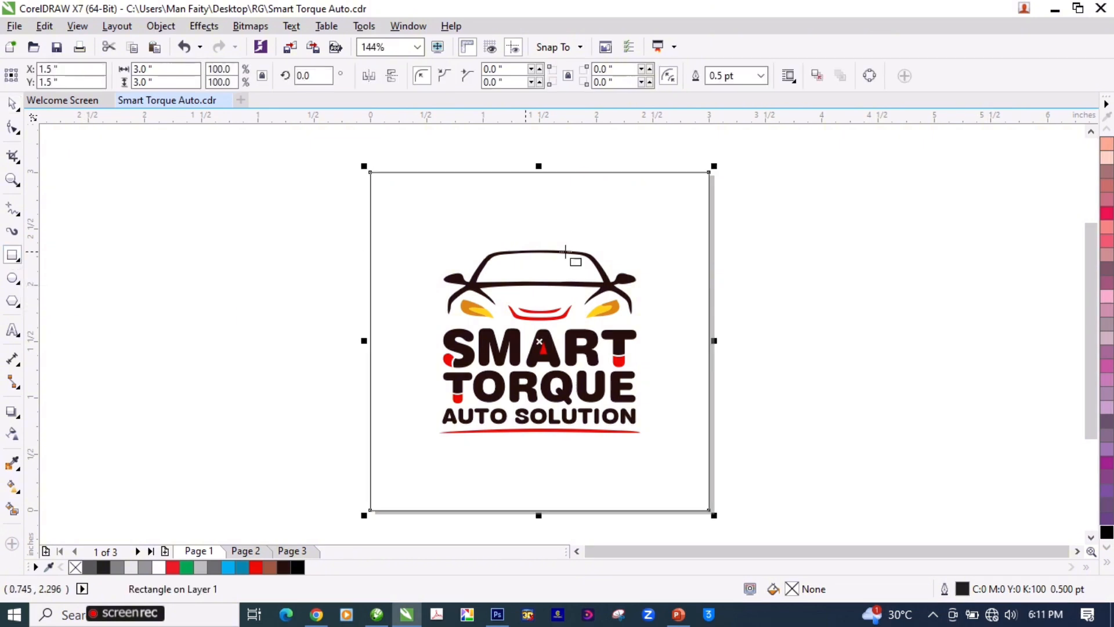
pyautogui.press('space')
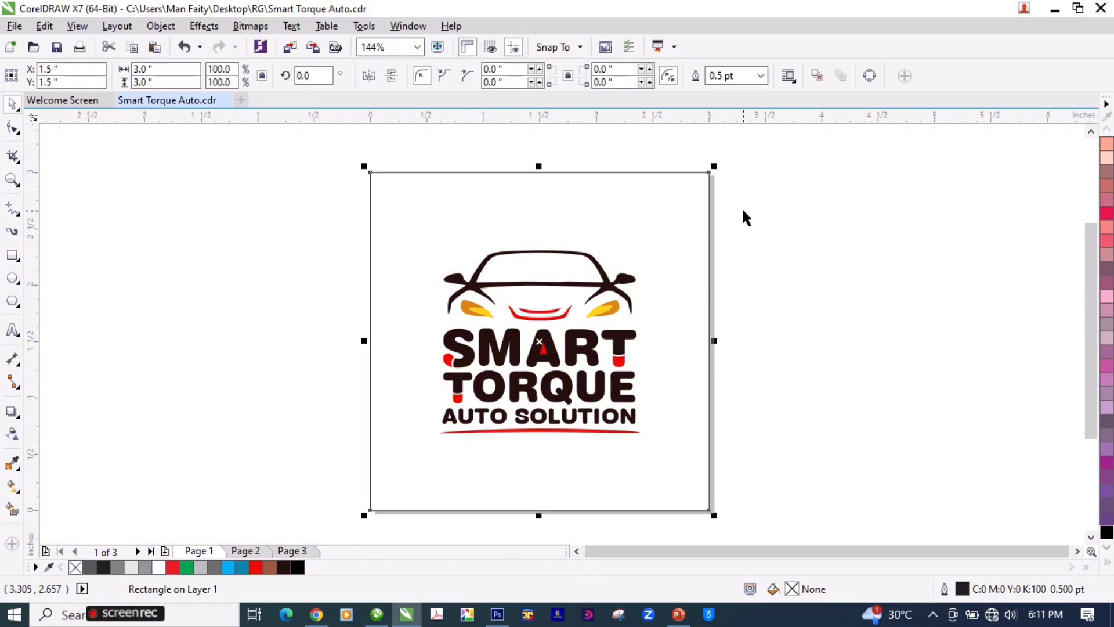
pyautogui.click(1107, 564)
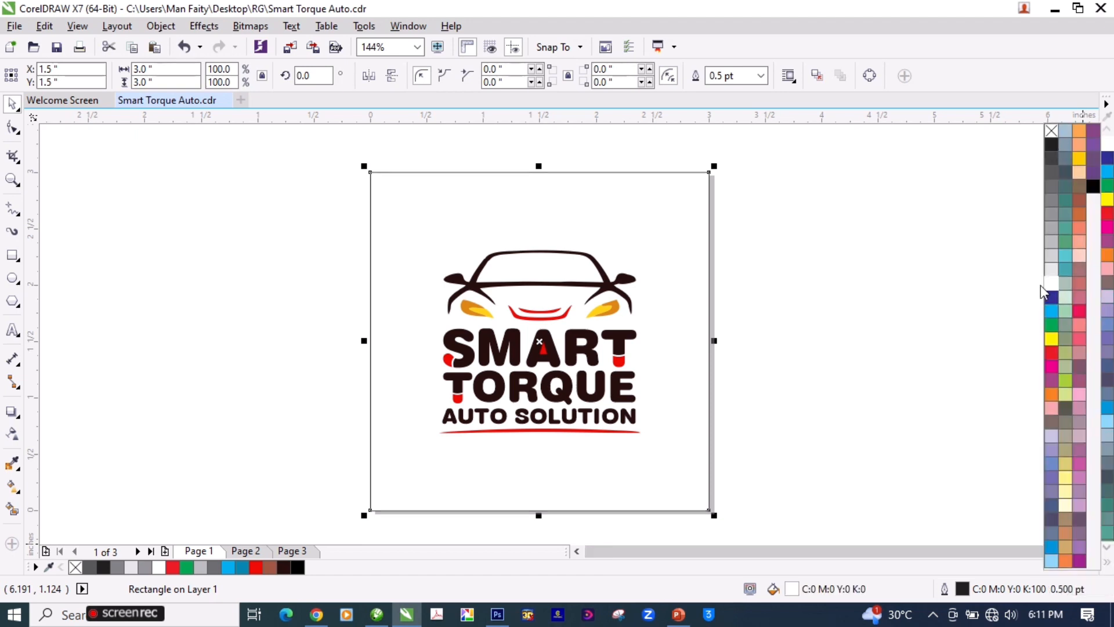
pyautogui.rightClick(1052, 130)
pyautogui.click(743, 182)
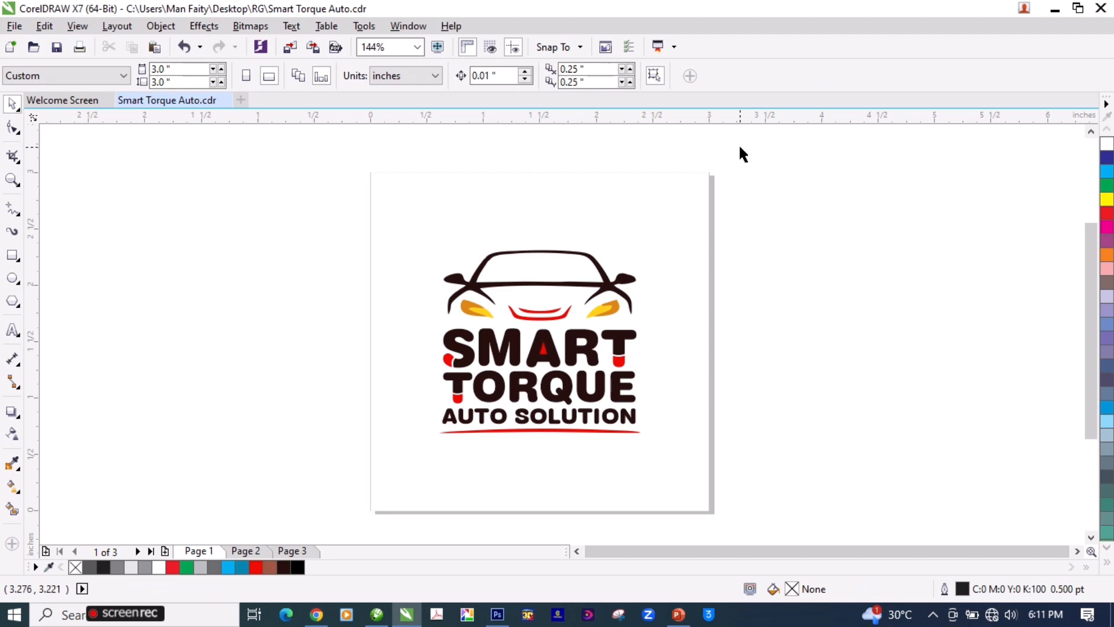
# Step: Export only the selected logo and white background from page 1 as a JPEG named "Smart Torque Auto" in the RG folder
pyautogui.moveTo(738, 152); pyautogui.dragTo(333, 523)
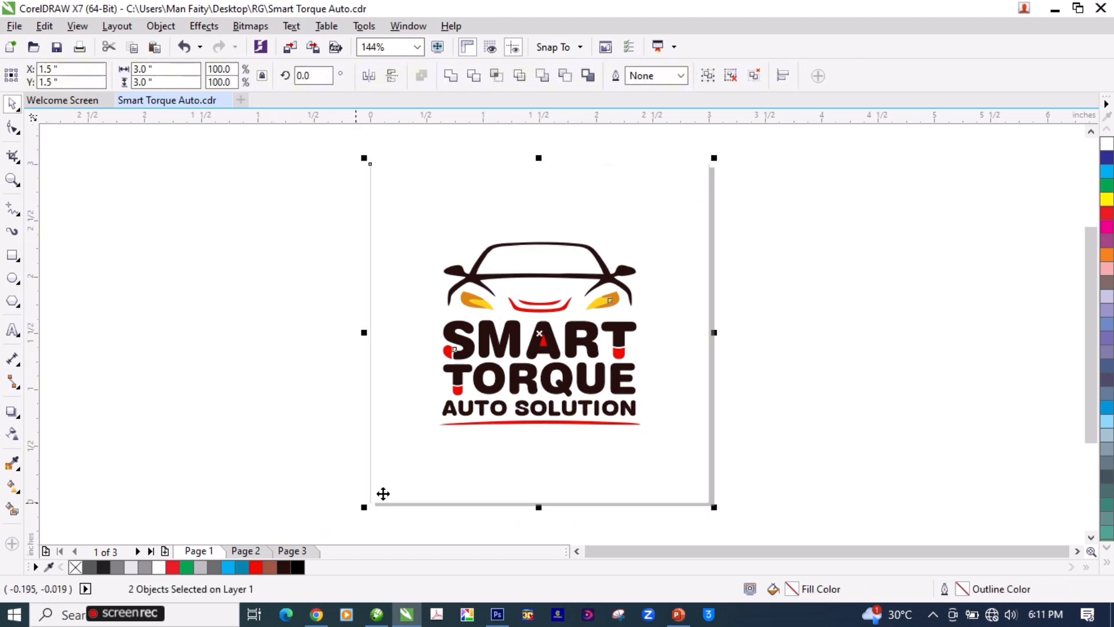
pyautogui.click(788, 391)
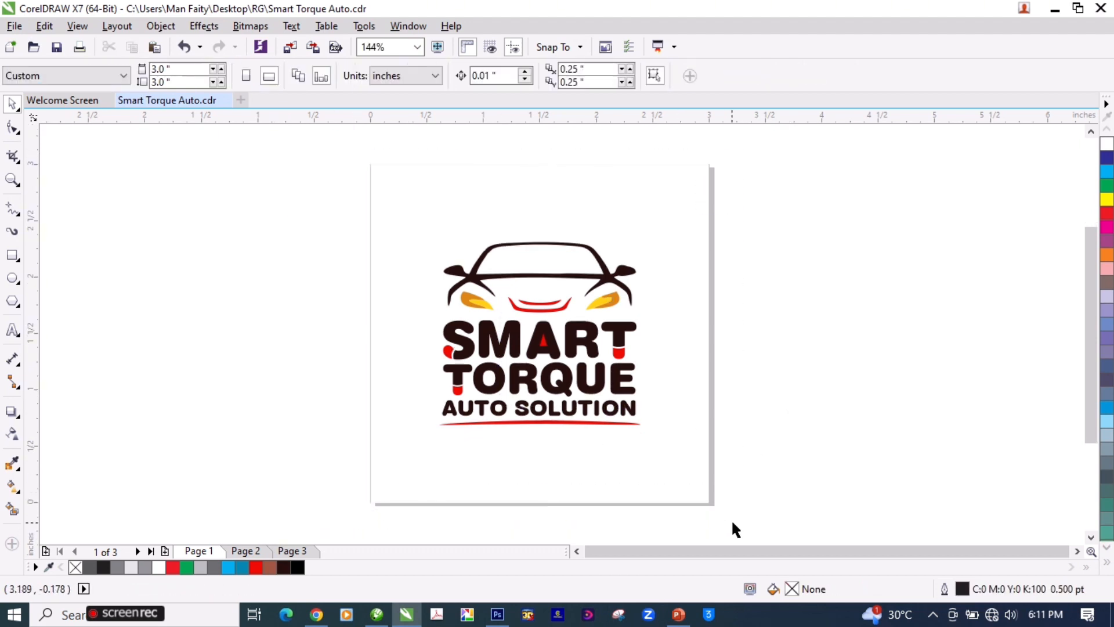
pyautogui.moveTo(743, 523); pyautogui.dragTo(326, 144)
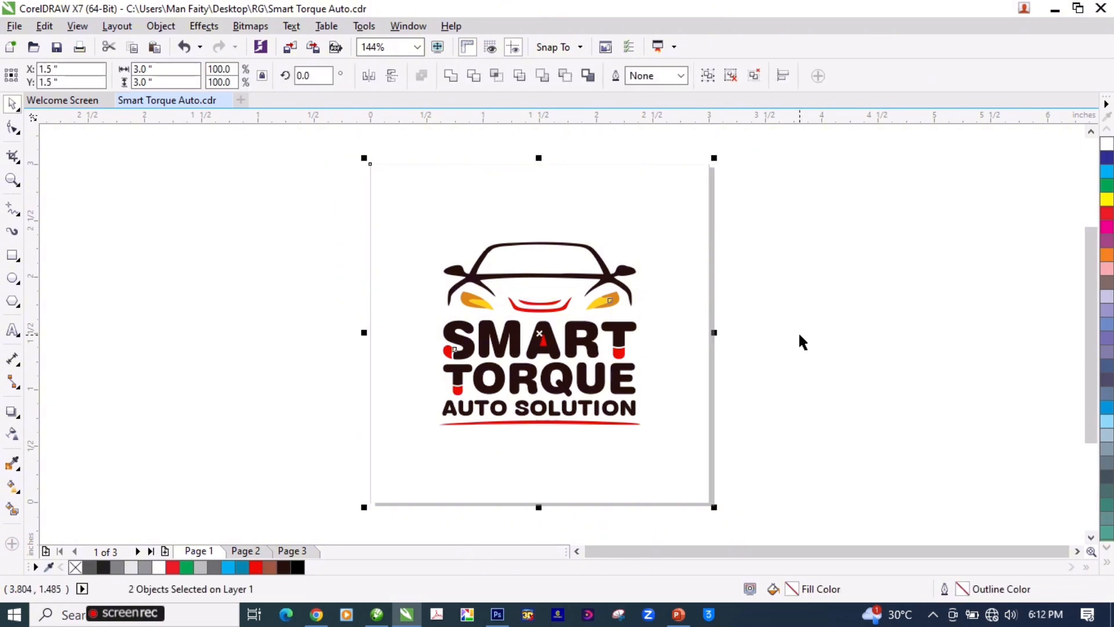
pyautogui.click(255, 27)
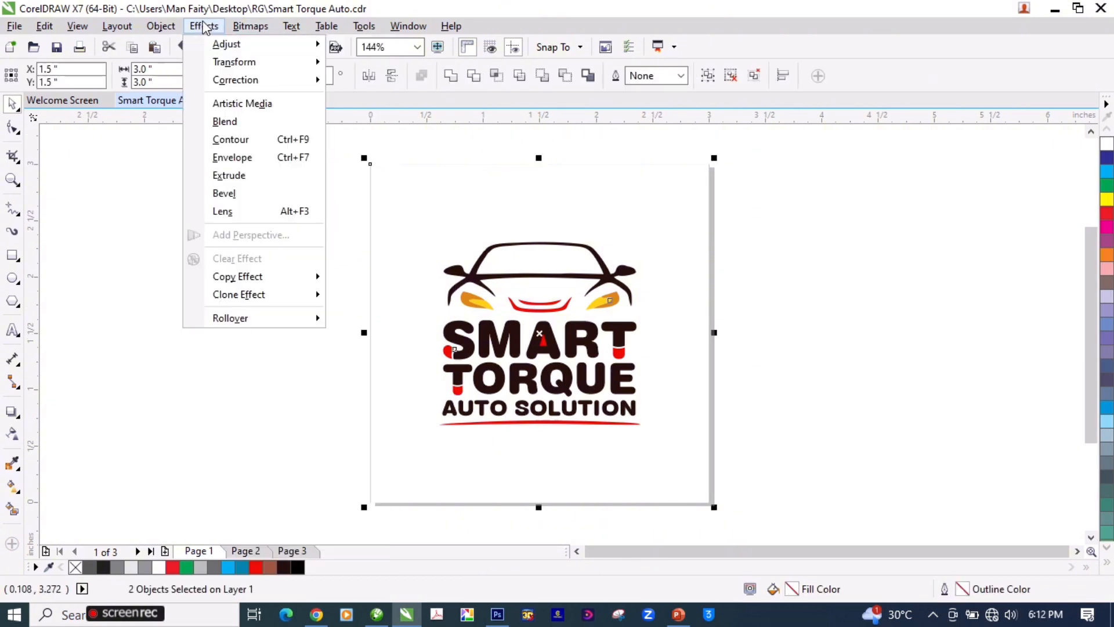
pyautogui.click(169, 212)
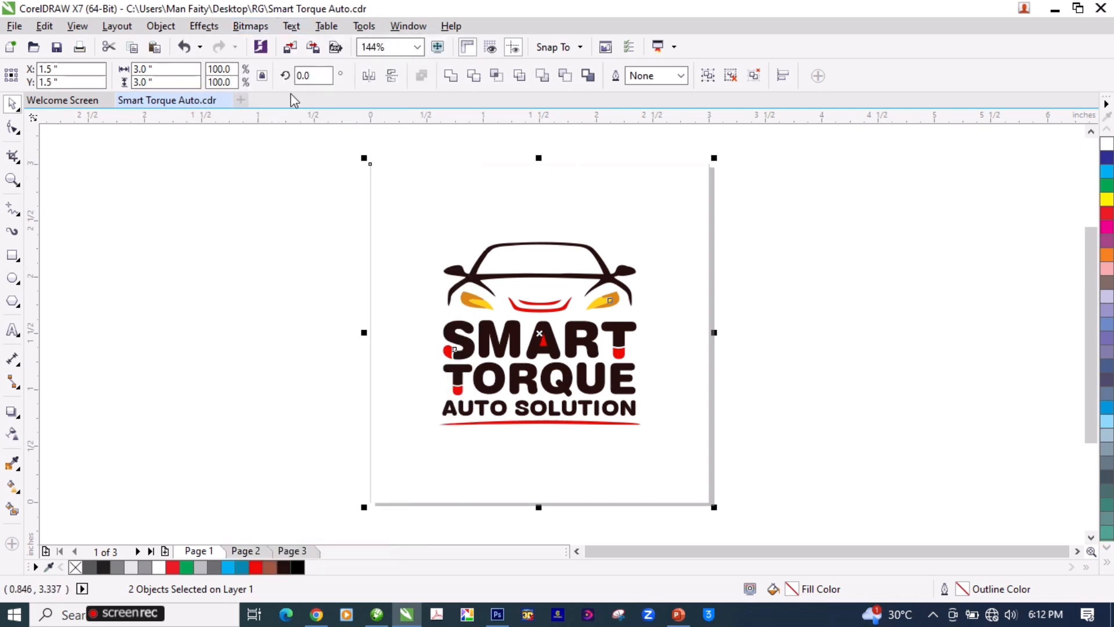
pyautogui.click(313, 53)
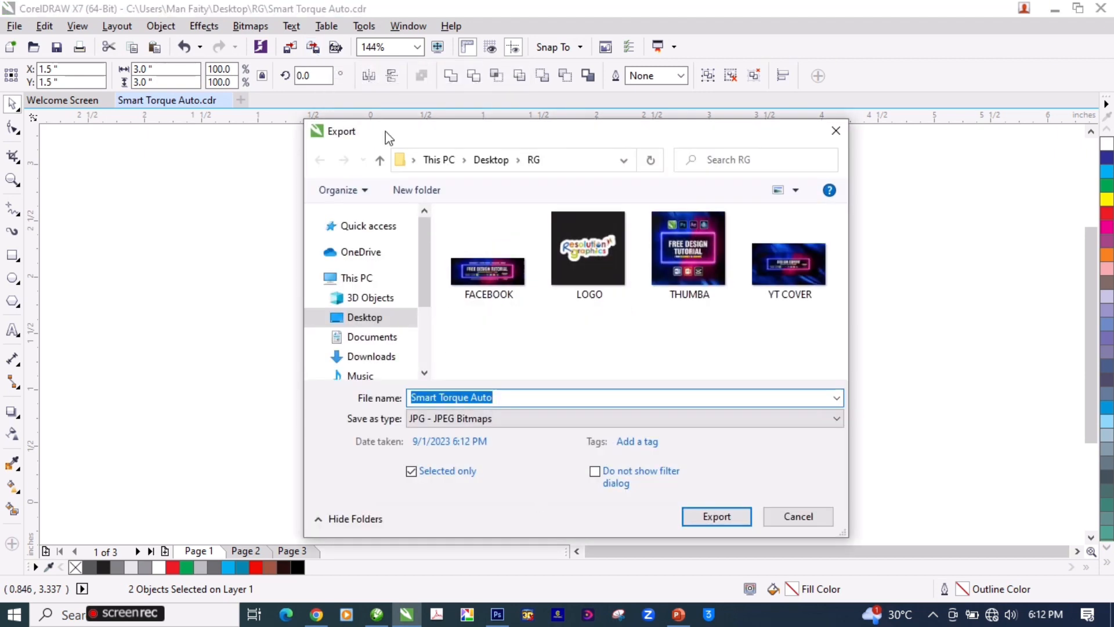
pyautogui.scroll(-3, 364, 322)
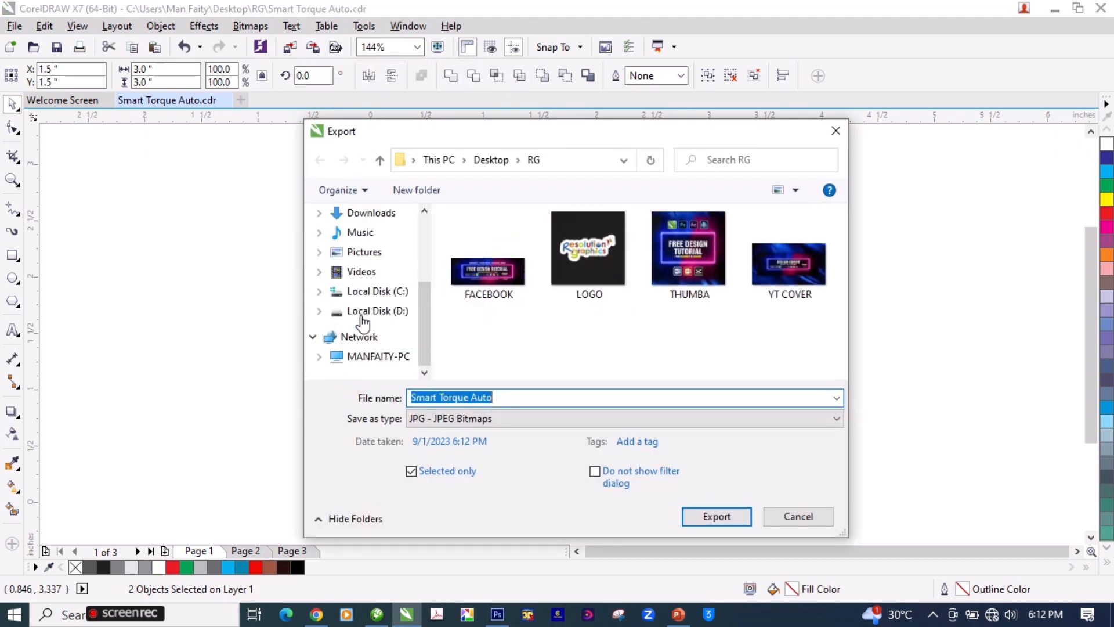
pyautogui.scroll(3, 406, 313)
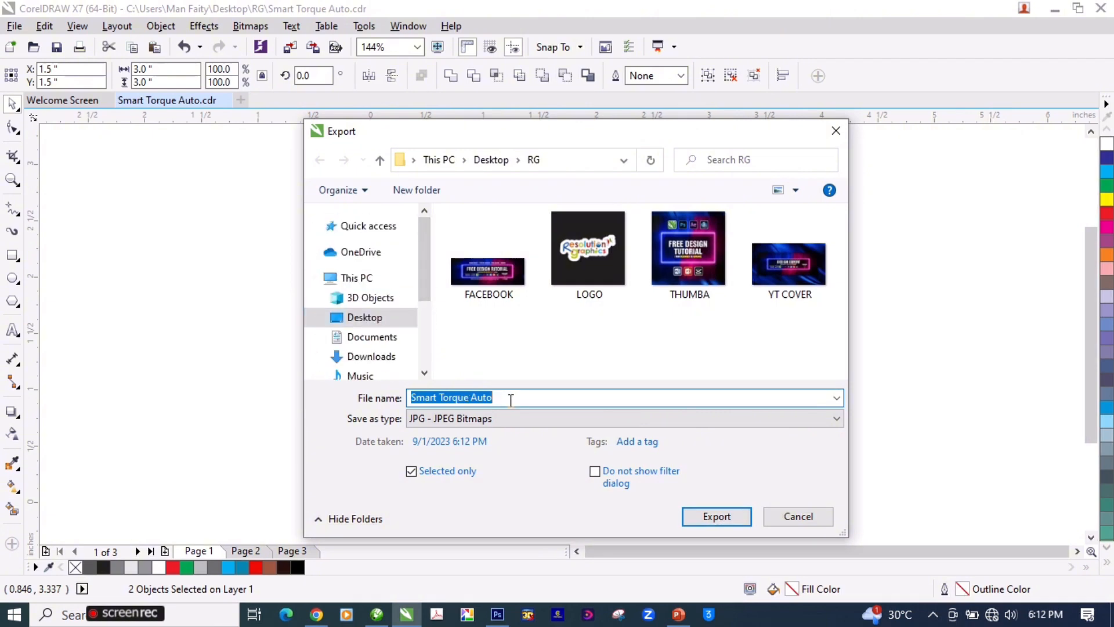
pyautogui.click(716, 517)
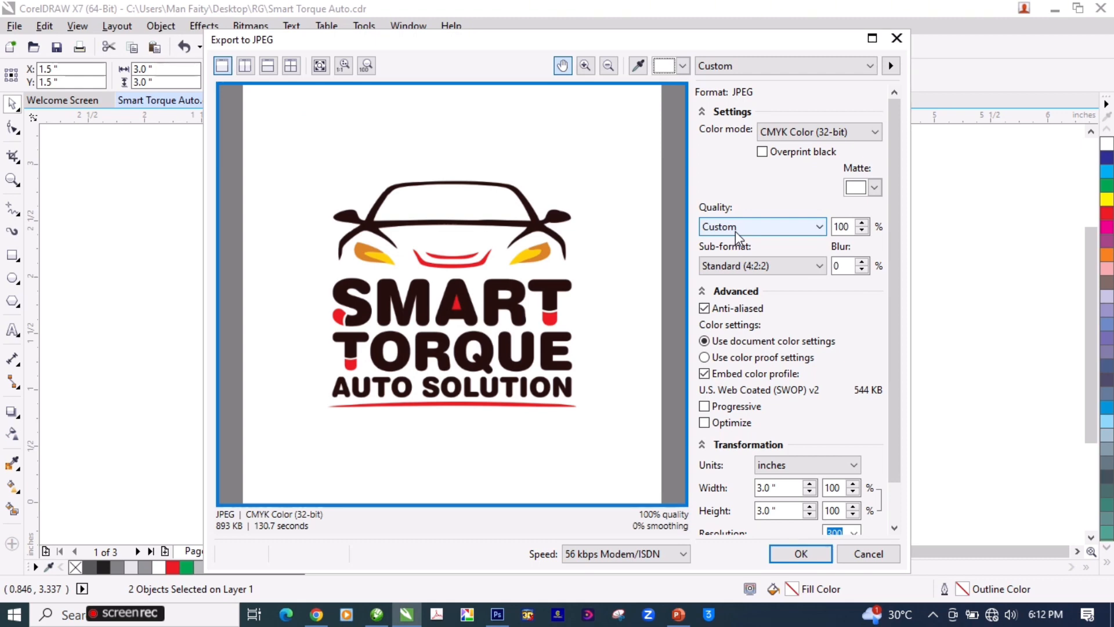
# Step: Set the JPEG to RGB Color (24-bit) with a resolution of 500 and complete the export
pyautogui.click(794, 135)
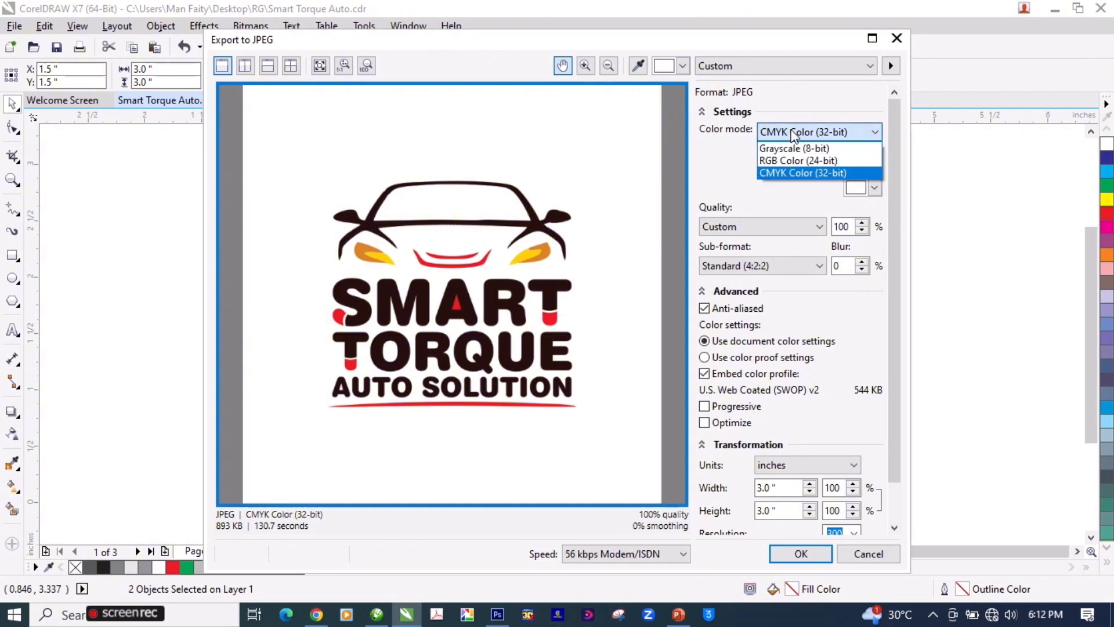
pyautogui.click(788, 161)
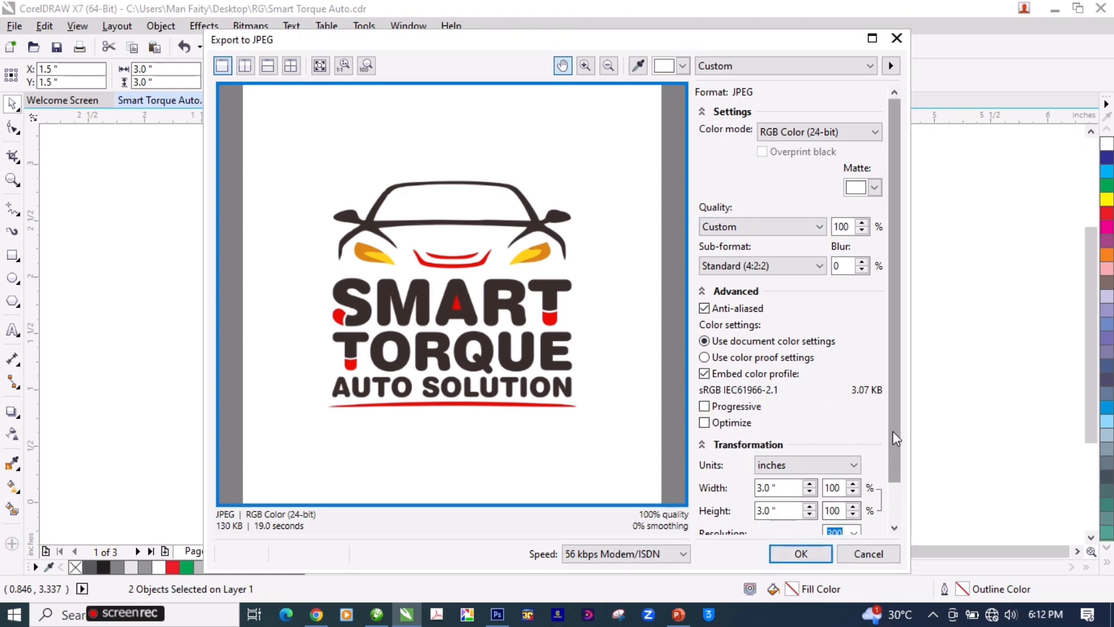
pyautogui.scroll(-2, 892, 441)
pyautogui.click(842, 489)
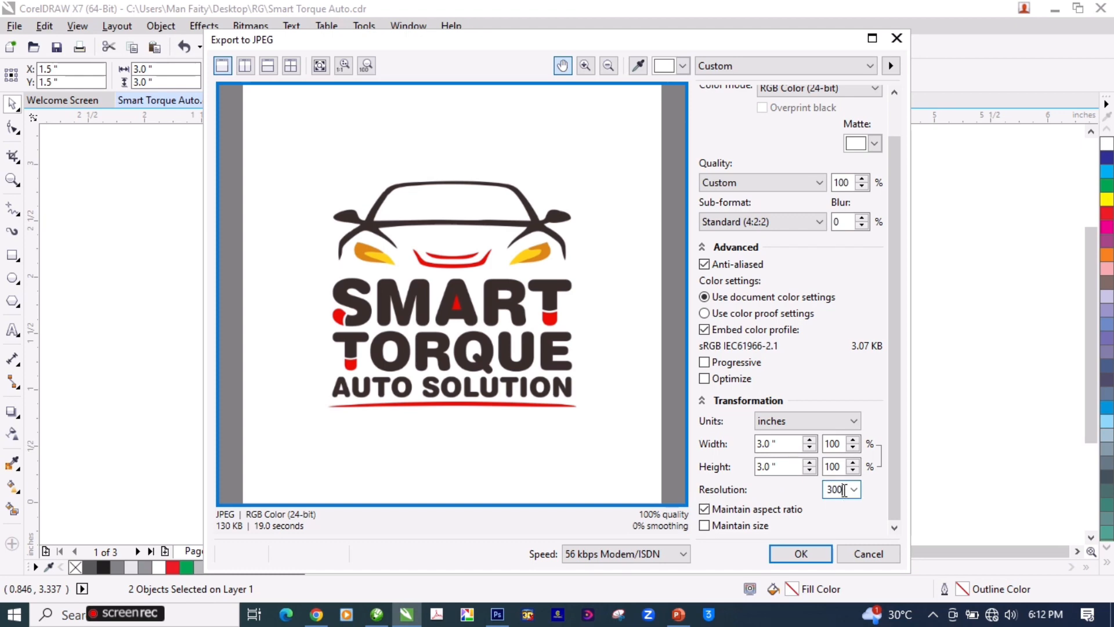
pyautogui.moveTo(844, 490); pyautogui.dragTo(828, 489)
pyautogui.write('50')
pyautogui.click(801, 554)
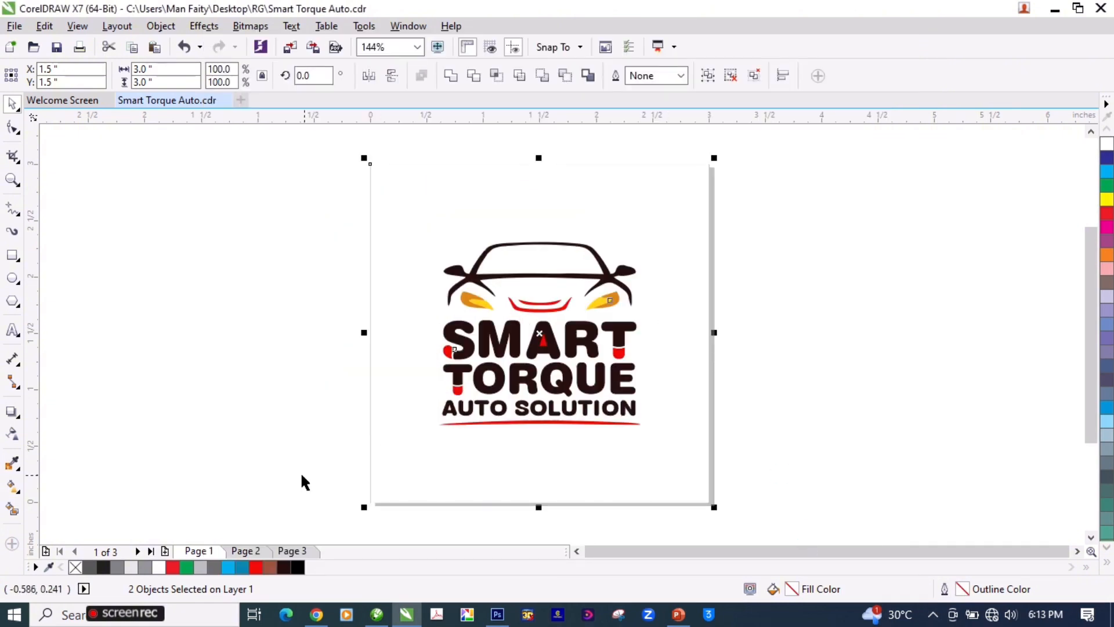
# Step: Open the exported "Smart Torque Auto" JPEG from the RG folder on the desktop and check how the logo looks
pyautogui.click(255, 532)
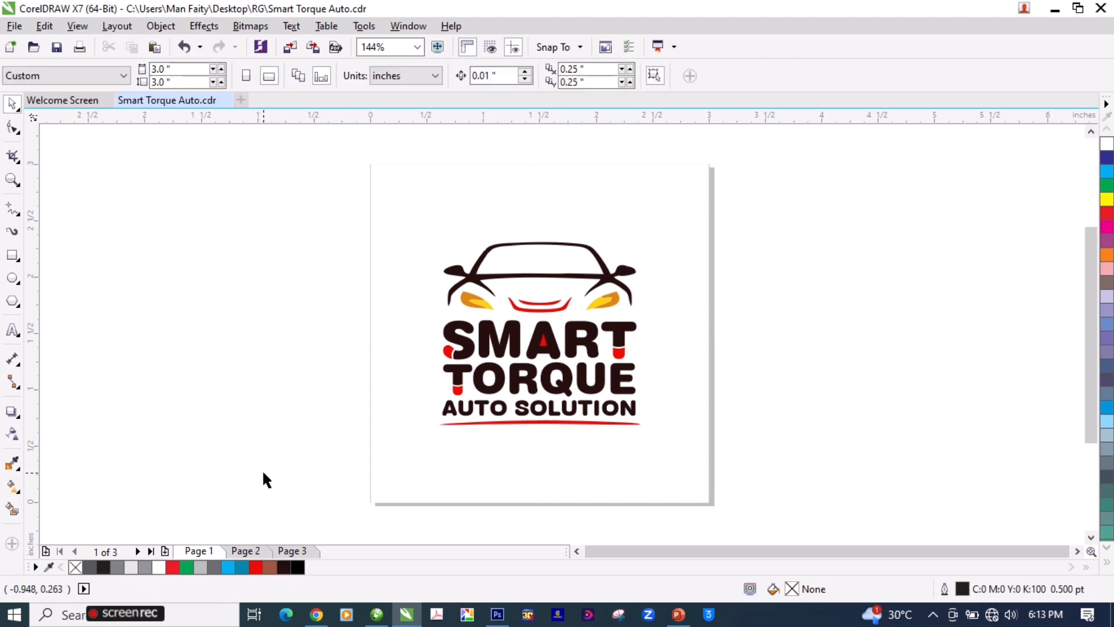
pyautogui.press('super')
pyautogui.write('d')
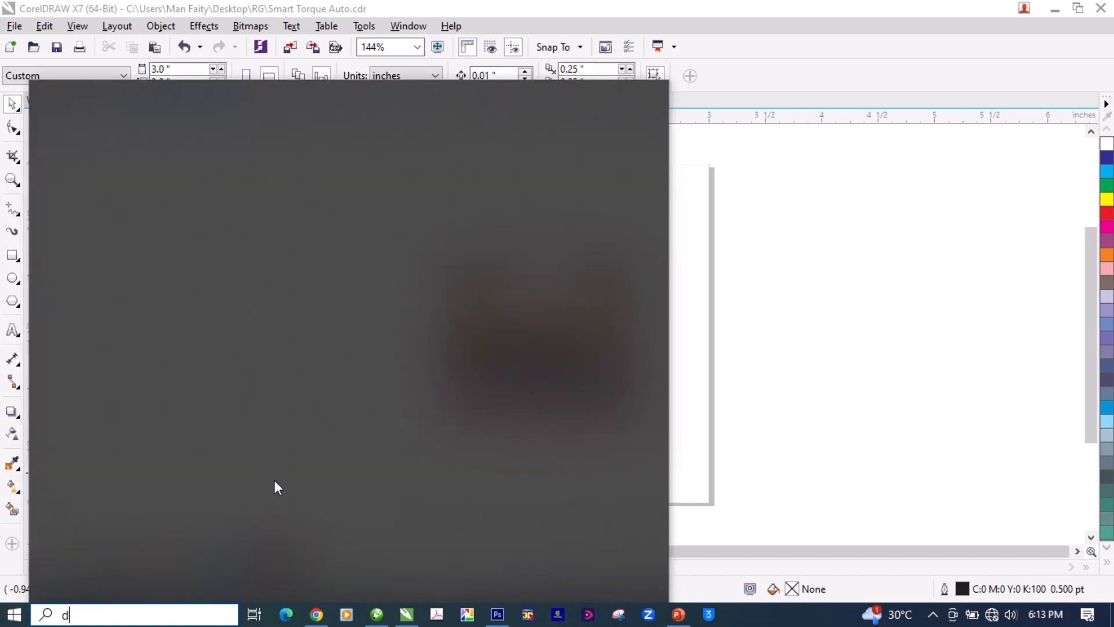
pyautogui.click(799, 413)
pyautogui.press('super')
pyautogui.click(1055, 9)
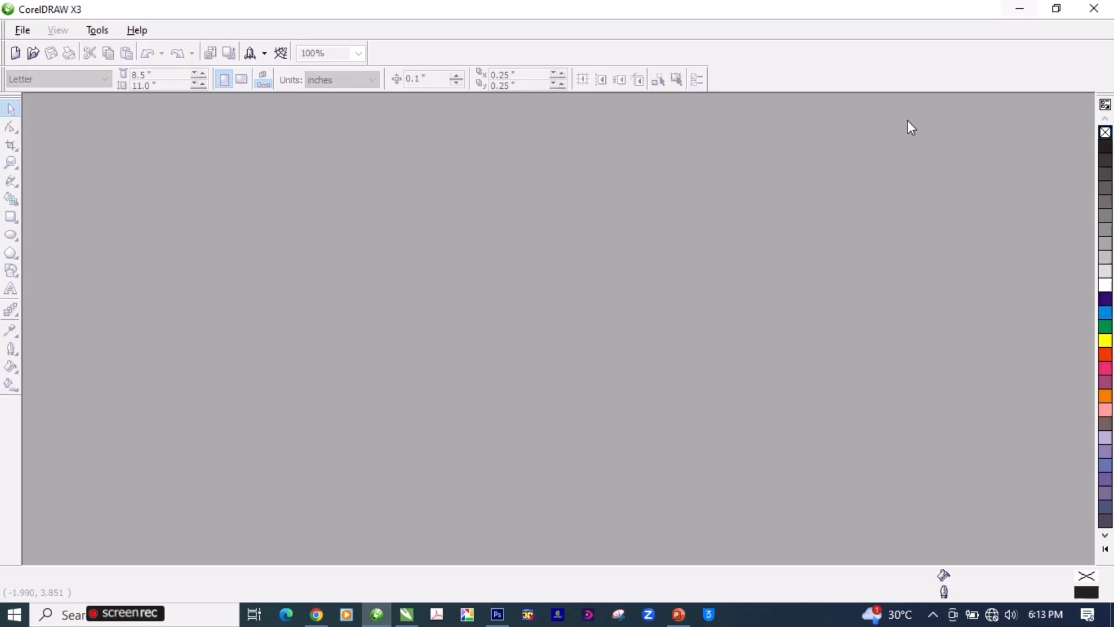
pyautogui.click(1037, 7)
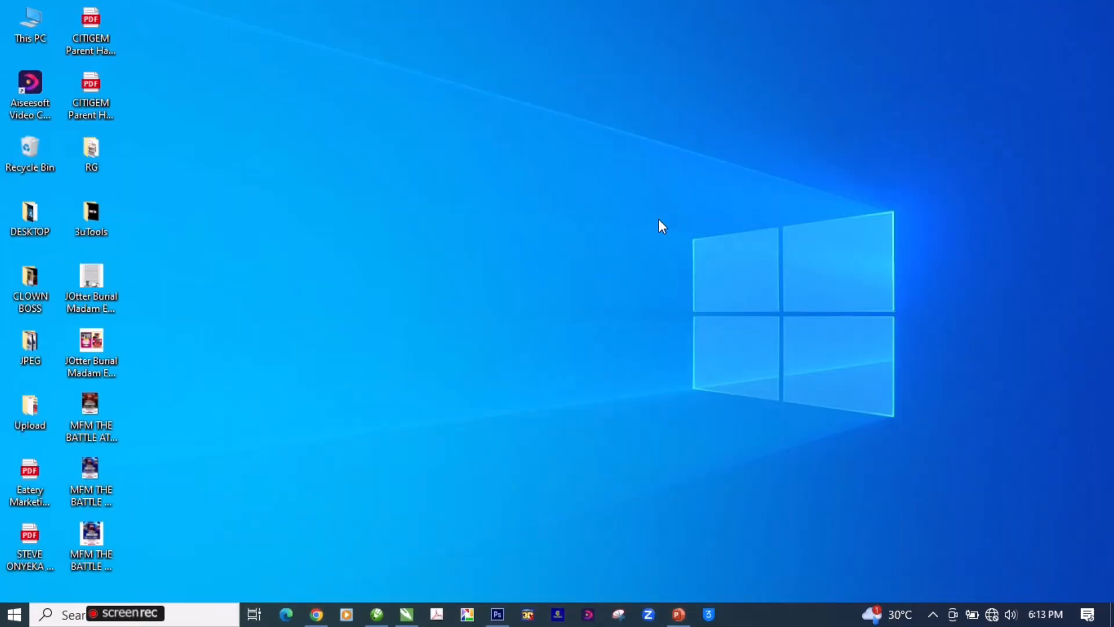
pyautogui.doubleClick(94, 157)
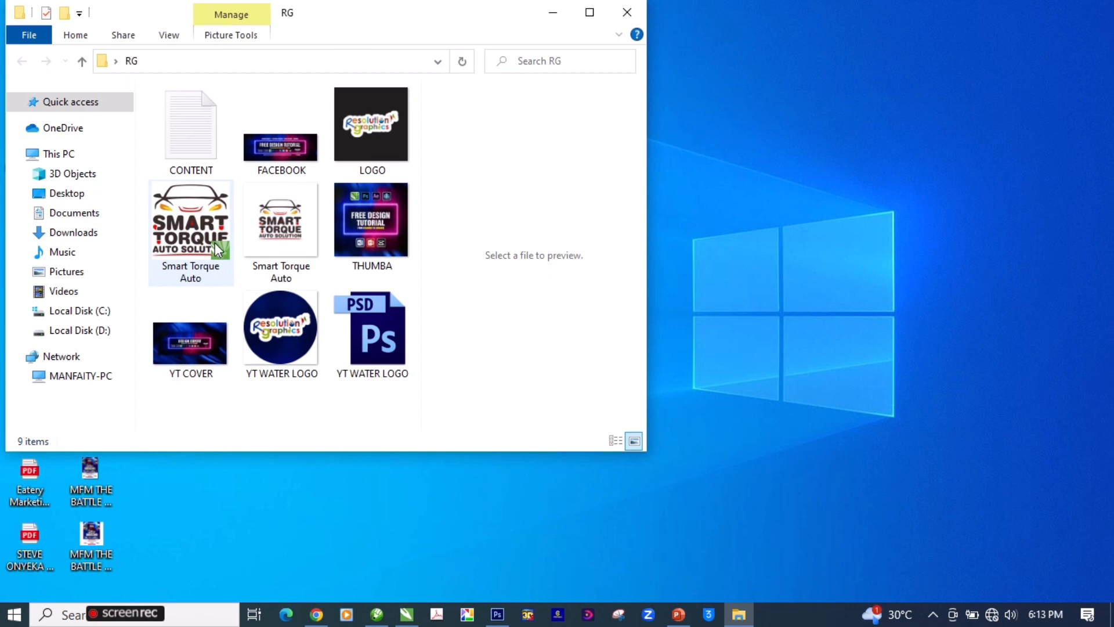
pyautogui.doubleClick(290, 228)
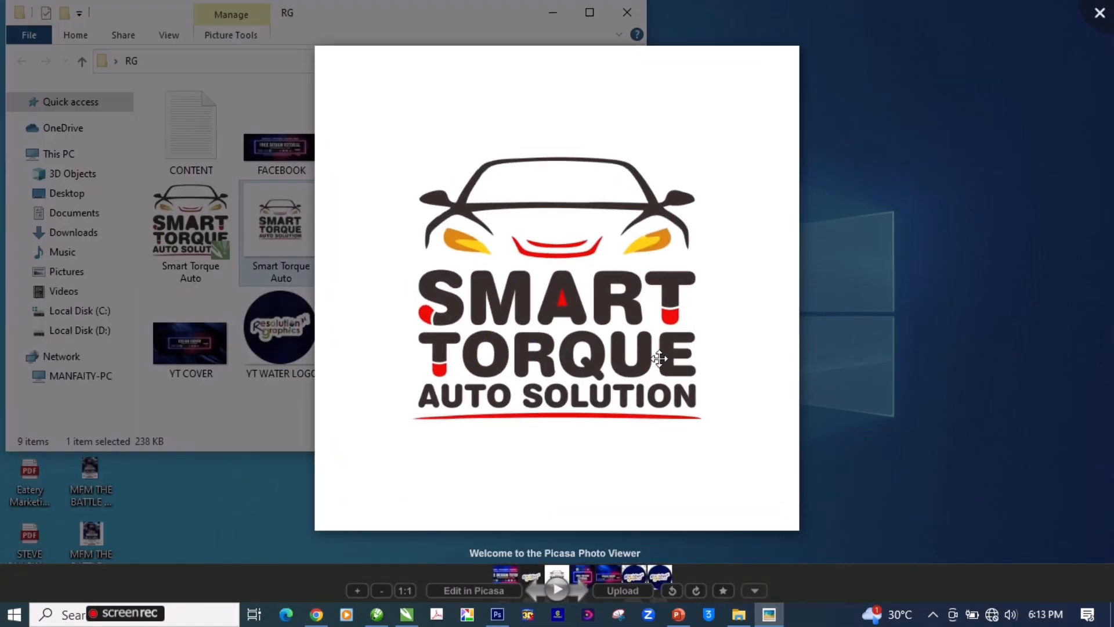
pyautogui.click(1109, 5)
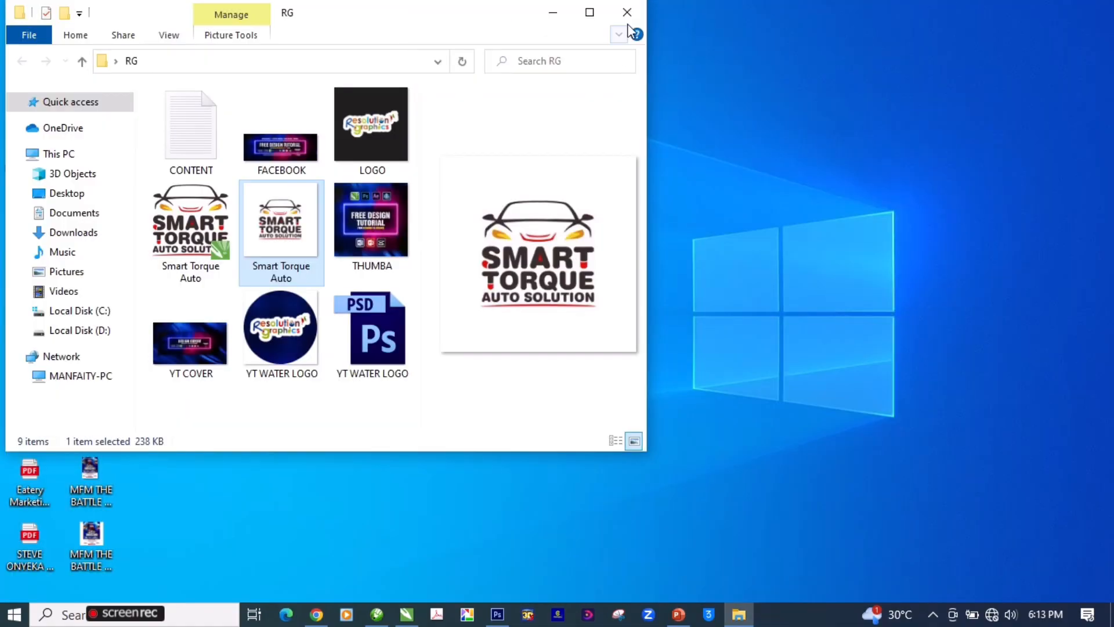
pyautogui.click(553, 12)
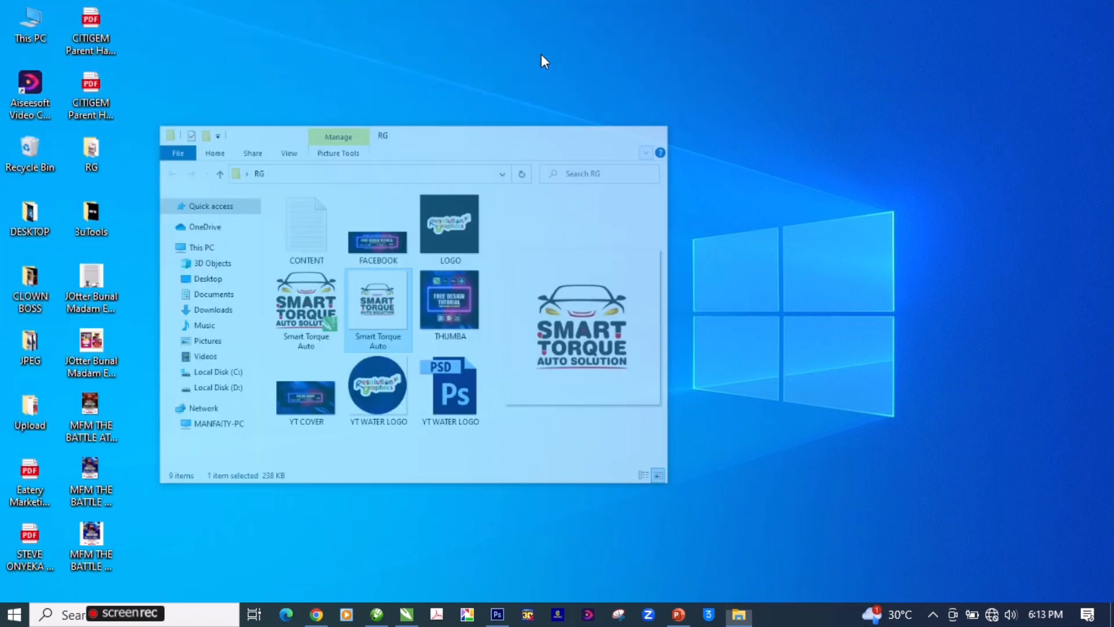
# Step: Compare the exported JPEG with the black logo on page 2 and the dark brown logo on page 1 in CorelDRAW
pyautogui.moveTo(404, 621)
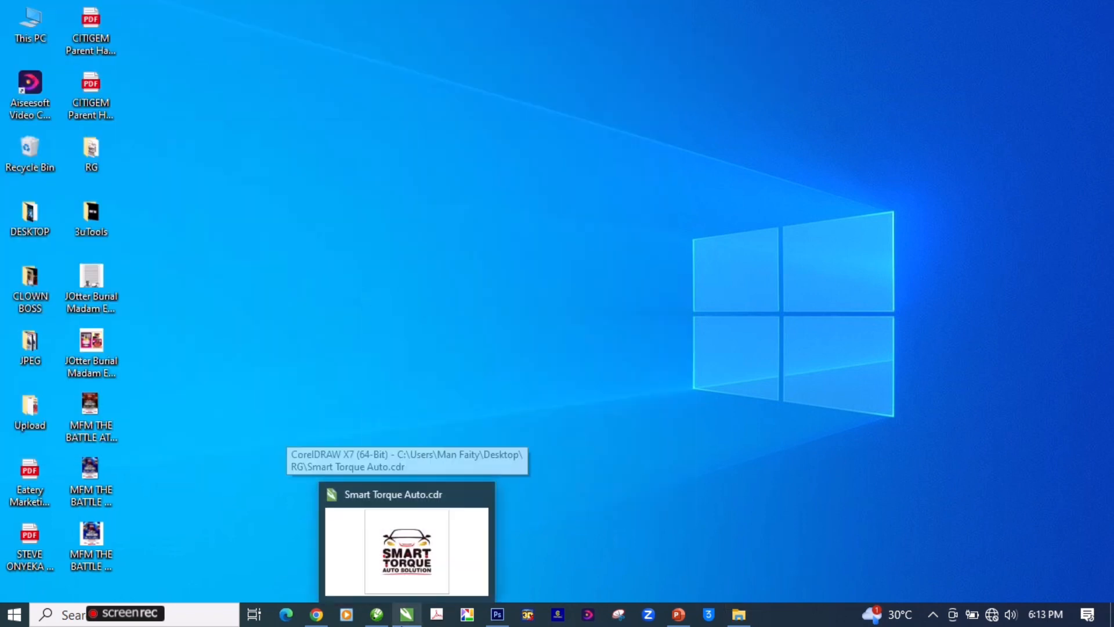
pyautogui.click(407, 549)
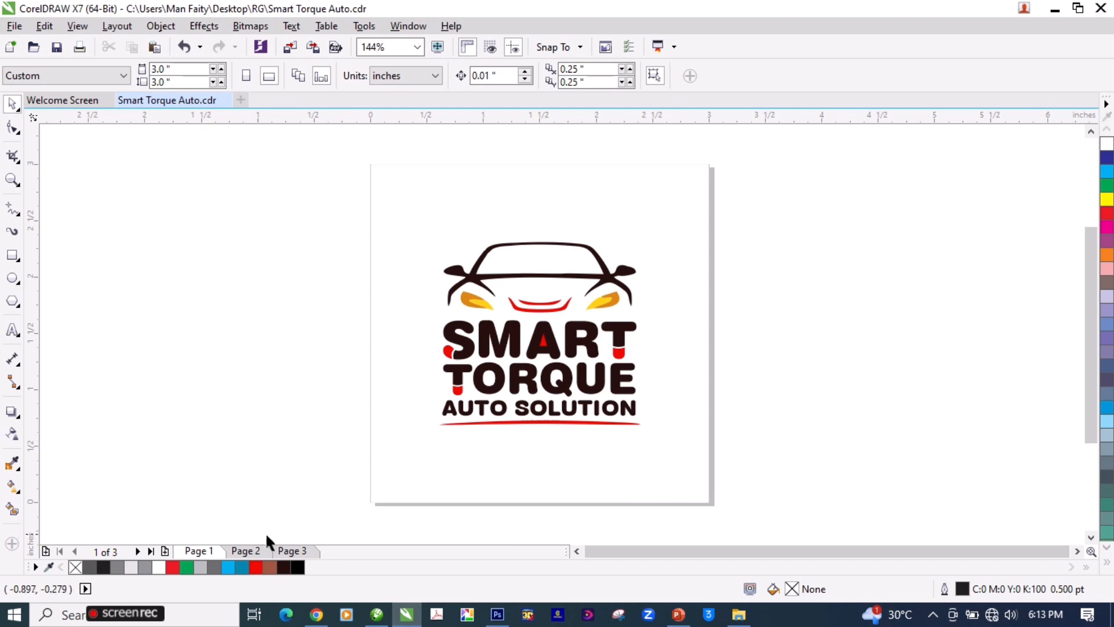
pyautogui.click(251, 552)
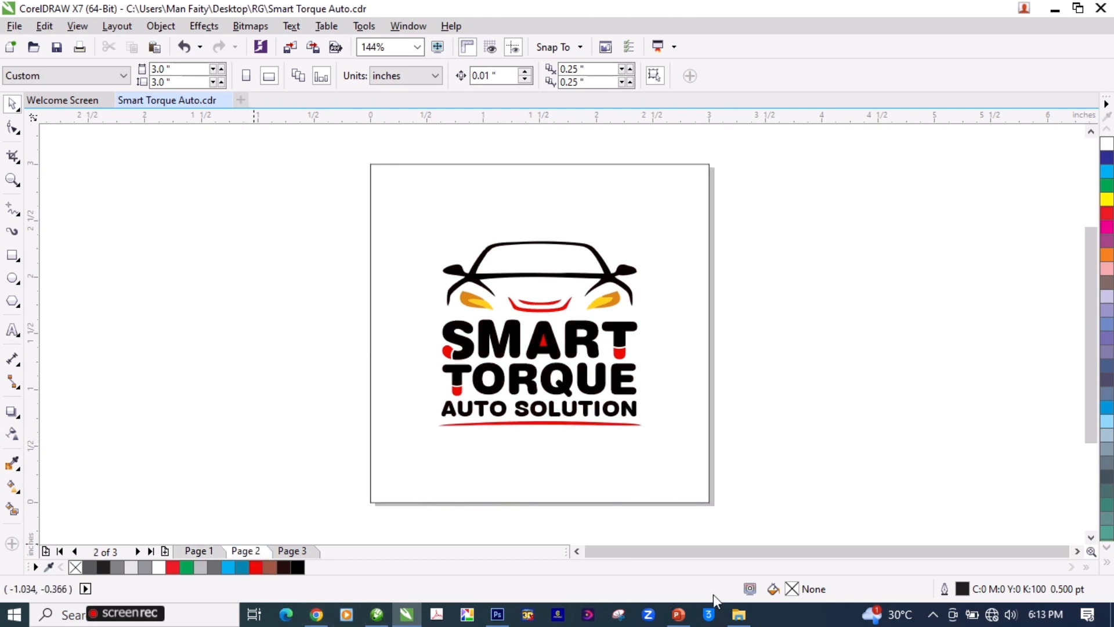
pyautogui.click(739, 614)
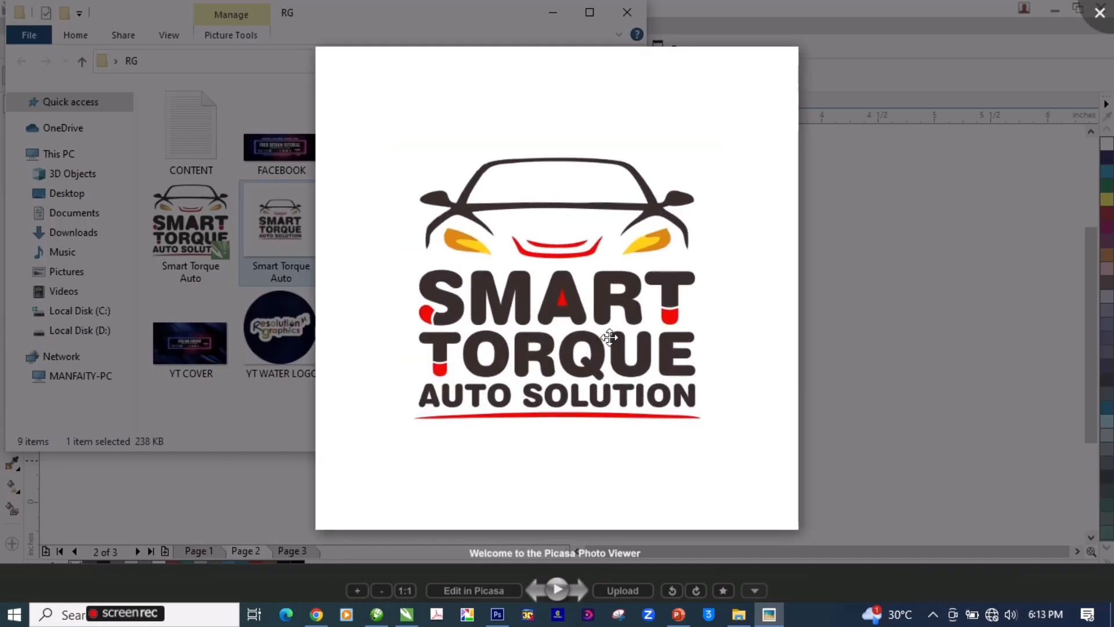
pyautogui.click(768, 413)
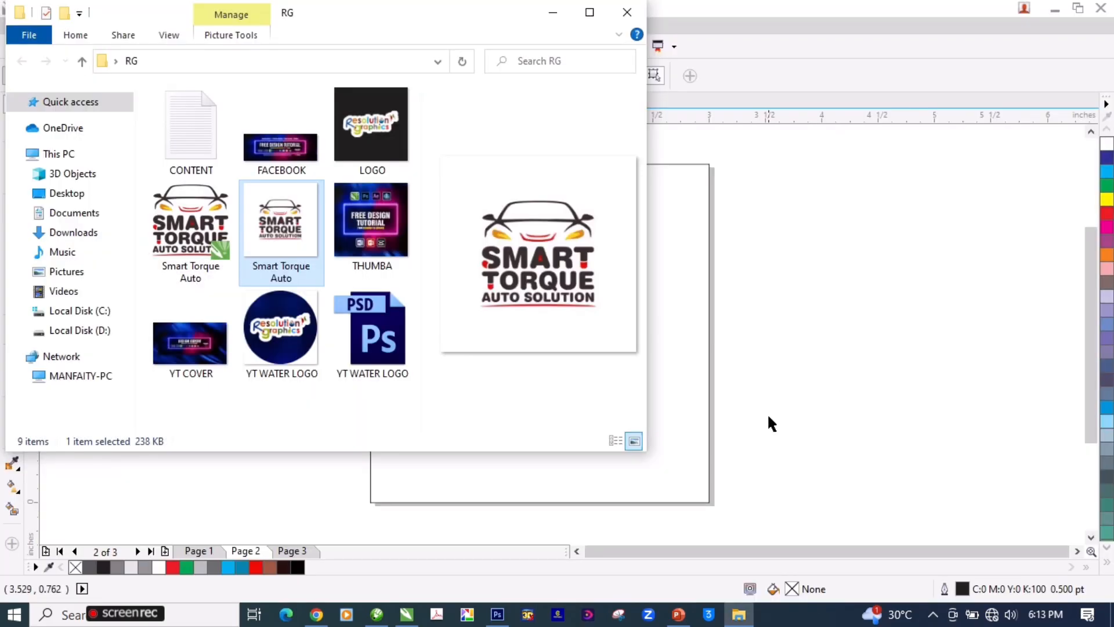
pyautogui.click(308, 547)
pyautogui.click(210, 548)
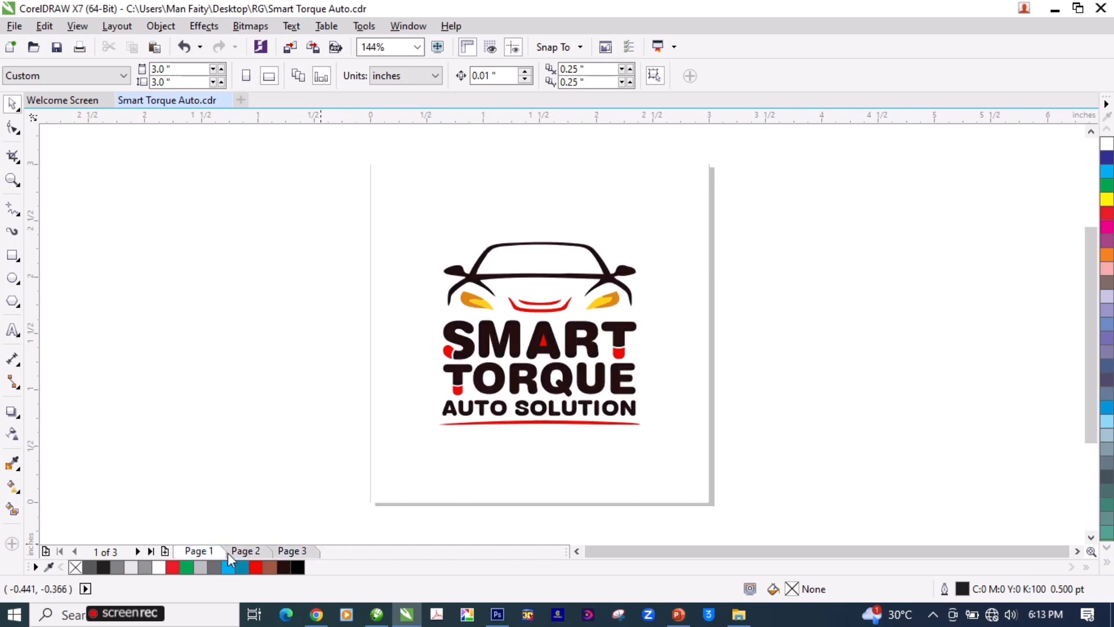
# Step: Export only the selected logo and background from page 2 as an RGB Color (24-bit) JPEG named "Smart Torque Auto 2" in the RG folder
pyautogui.click(249, 553)
pyautogui.hotkey('ctrl', 'a')
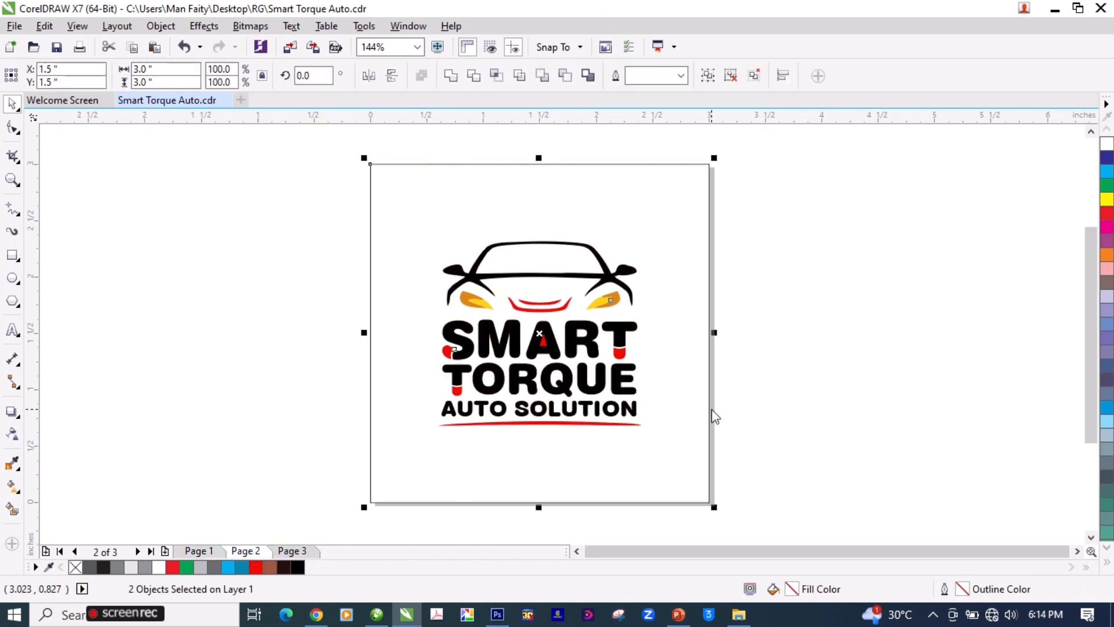
pyautogui.hotkey('ctrl', 'e')
pyautogui.click(688, 280)
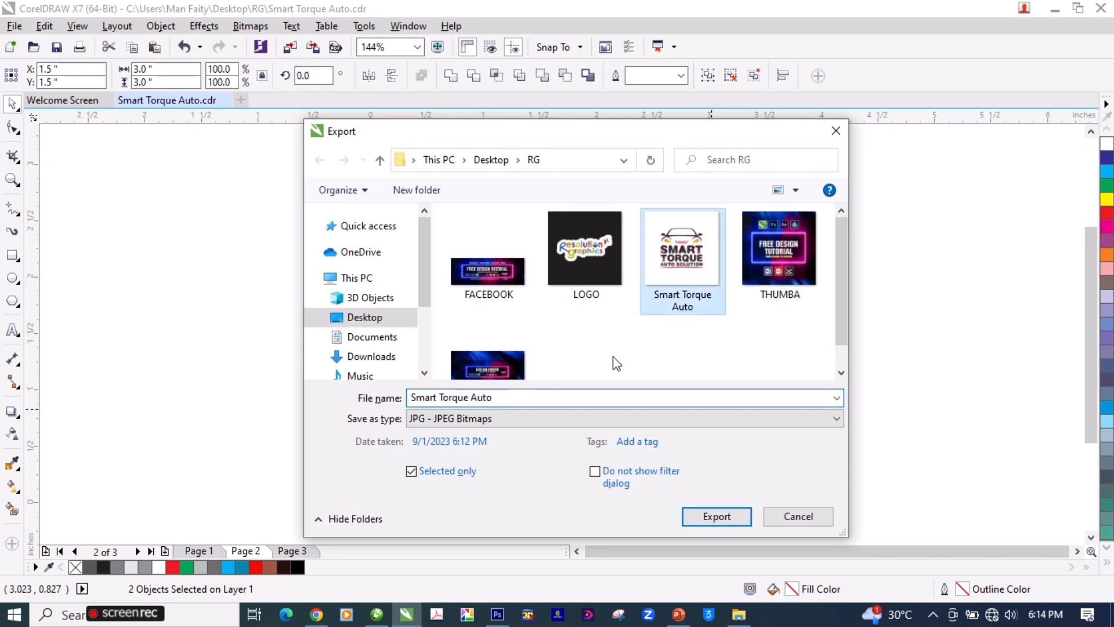
pyautogui.click(602, 366)
pyautogui.click(549, 398)
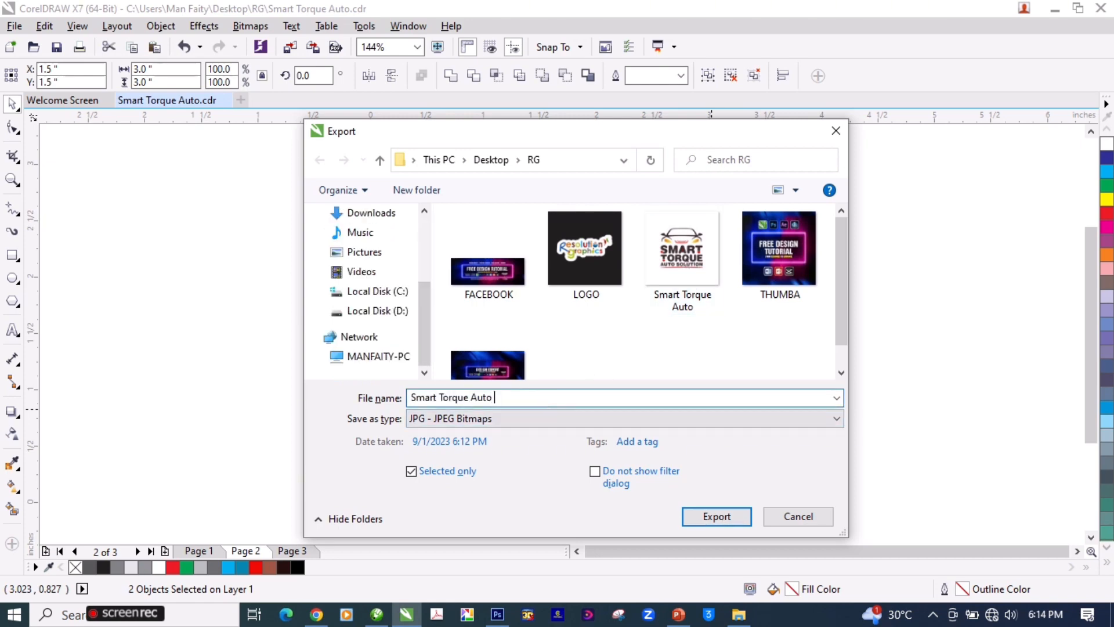
pyautogui.click(715, 516)
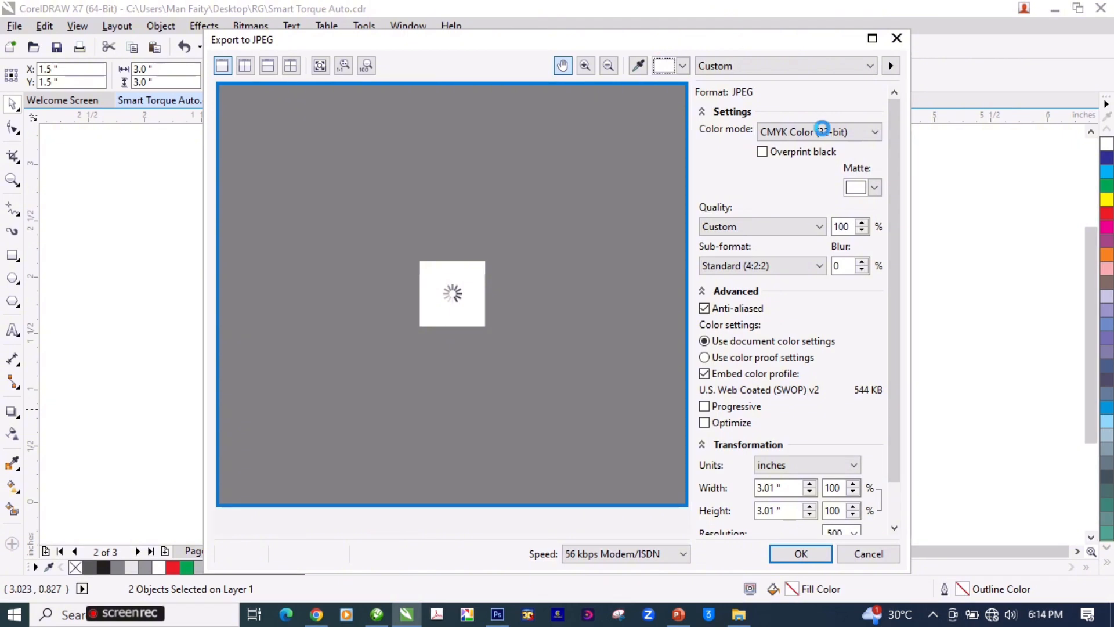
pyautogui.click(819, 132)
pyautogui.click(789, 165)
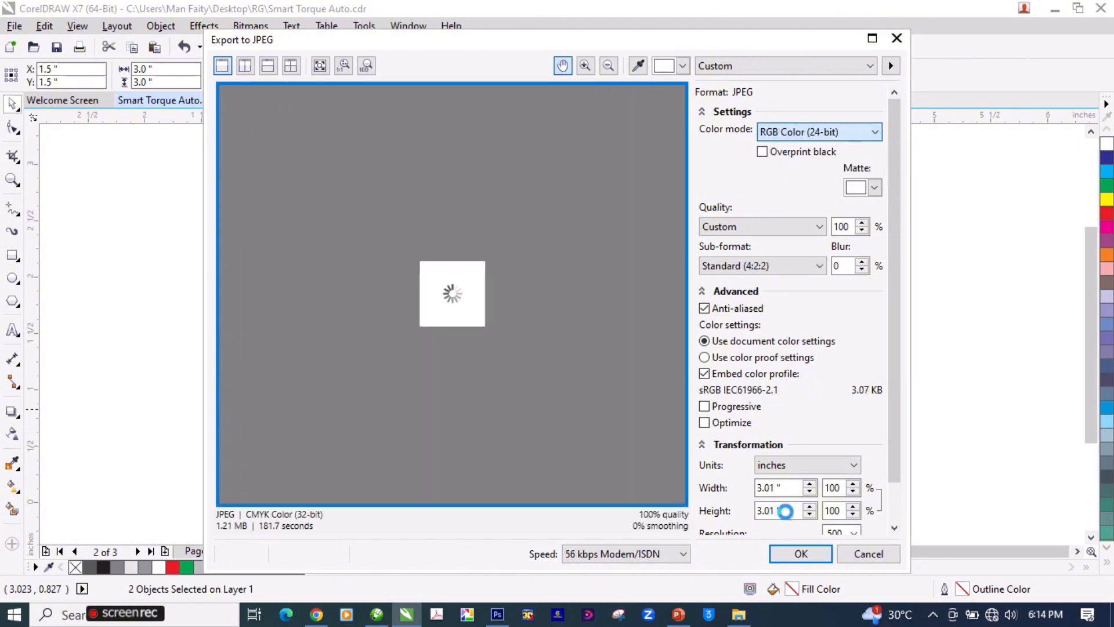
pyautogui.click(801, 555)
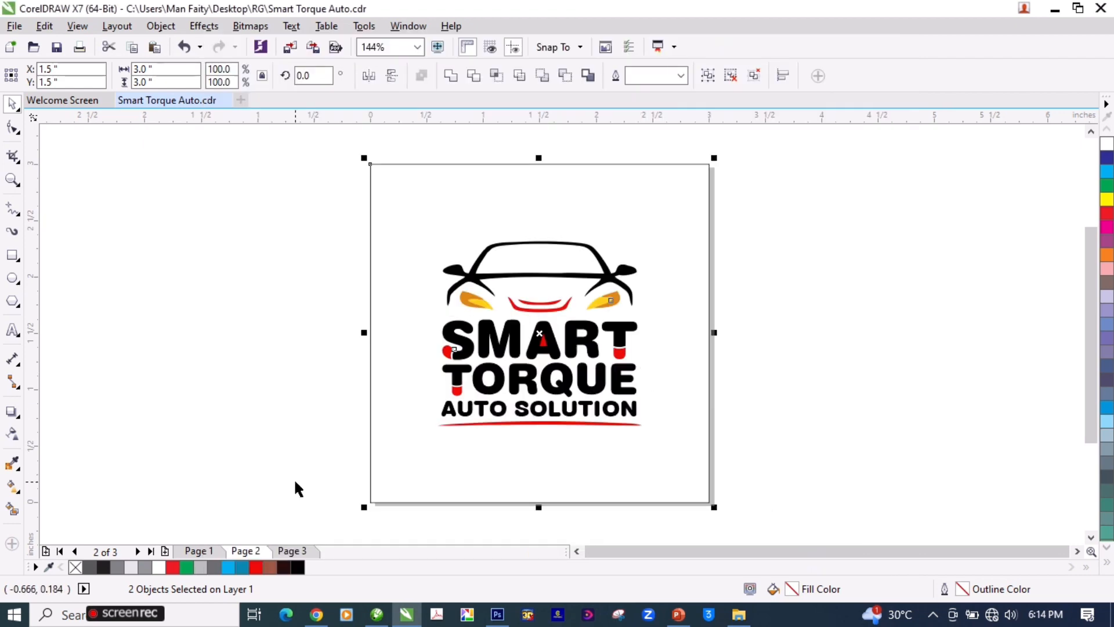
# Step: Export only the selected logo and white background from page 1 as an RGB Color (24-bit) JPEG named "Smart Torque Auto 3"
pyautogui.click(201, 551)
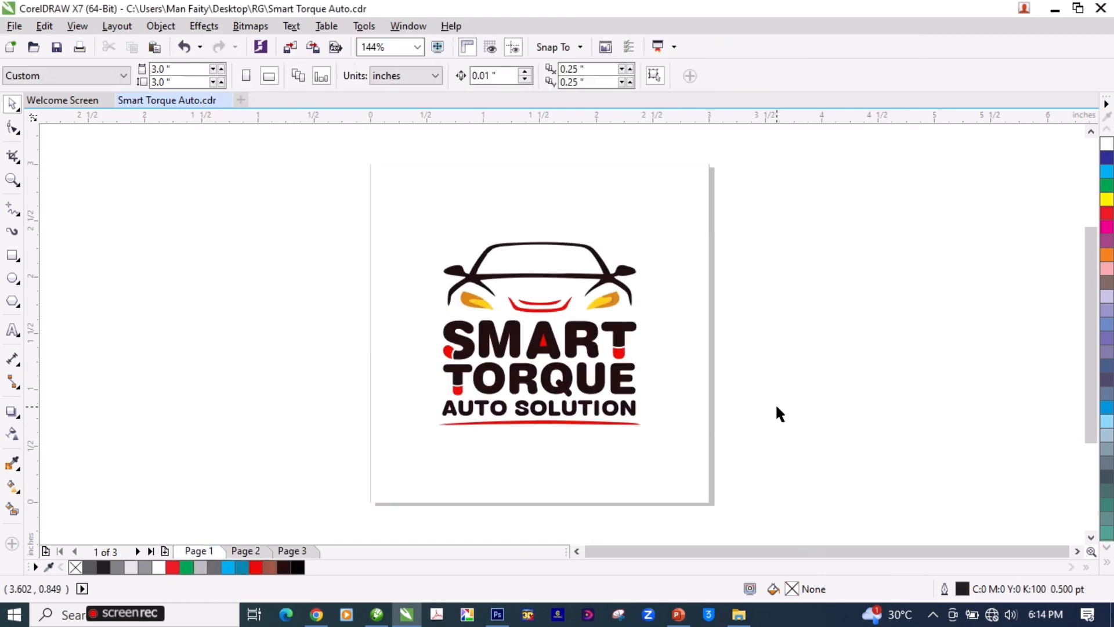
pyautogui.hotkey('ctrl', 'a')
pyautogui.hotkey('ctrl', 'e')
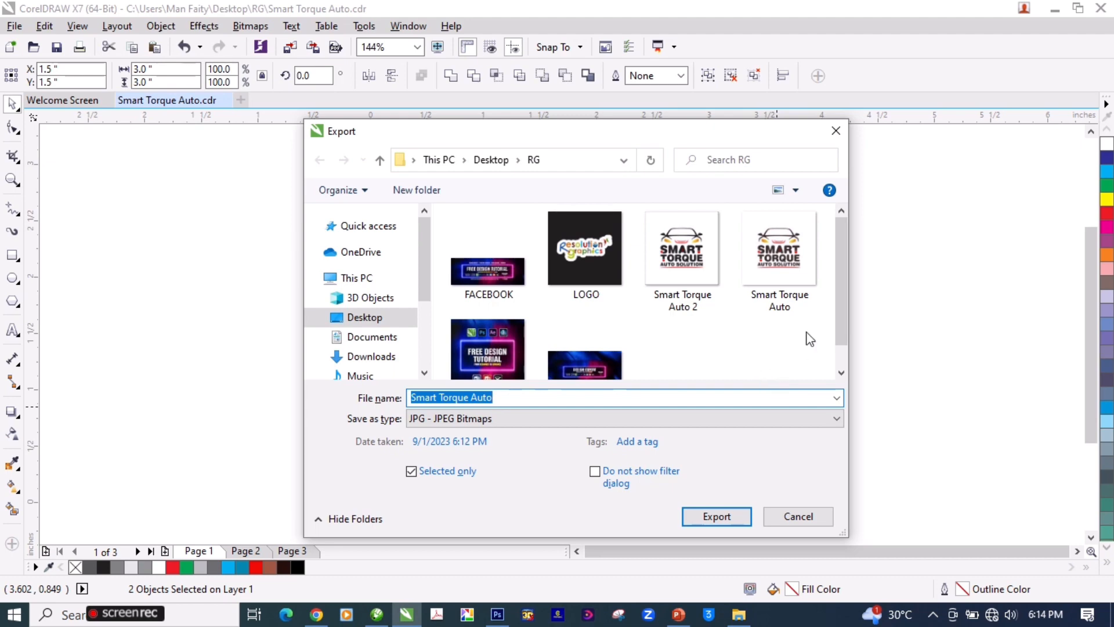
pyautogui.click(629, 397)
pyautogui.write('3')
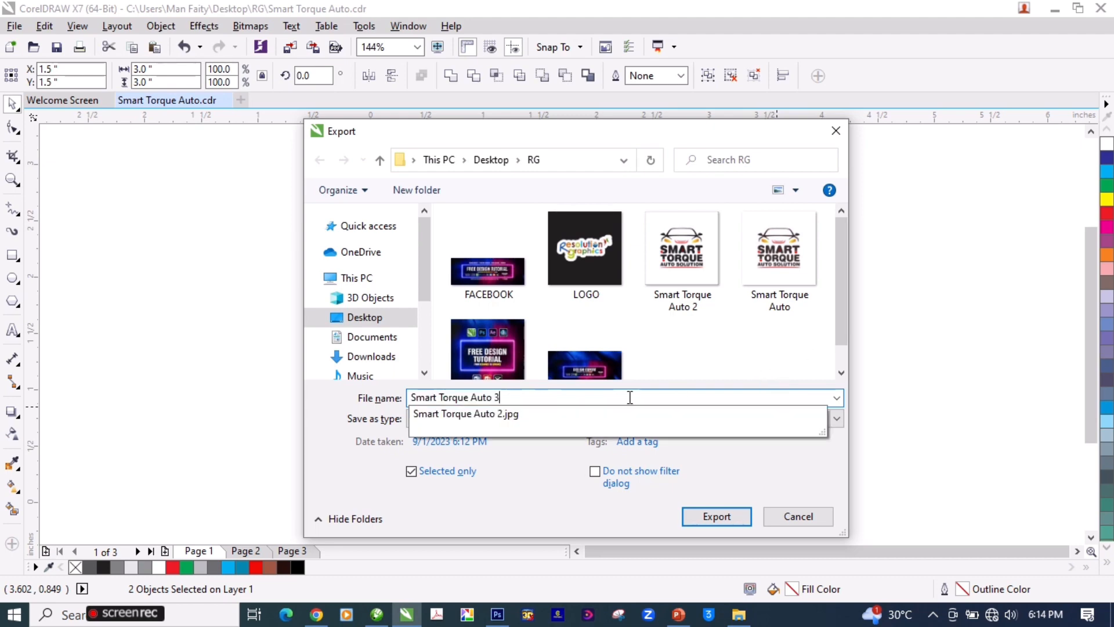
pyautogui.press('Return')
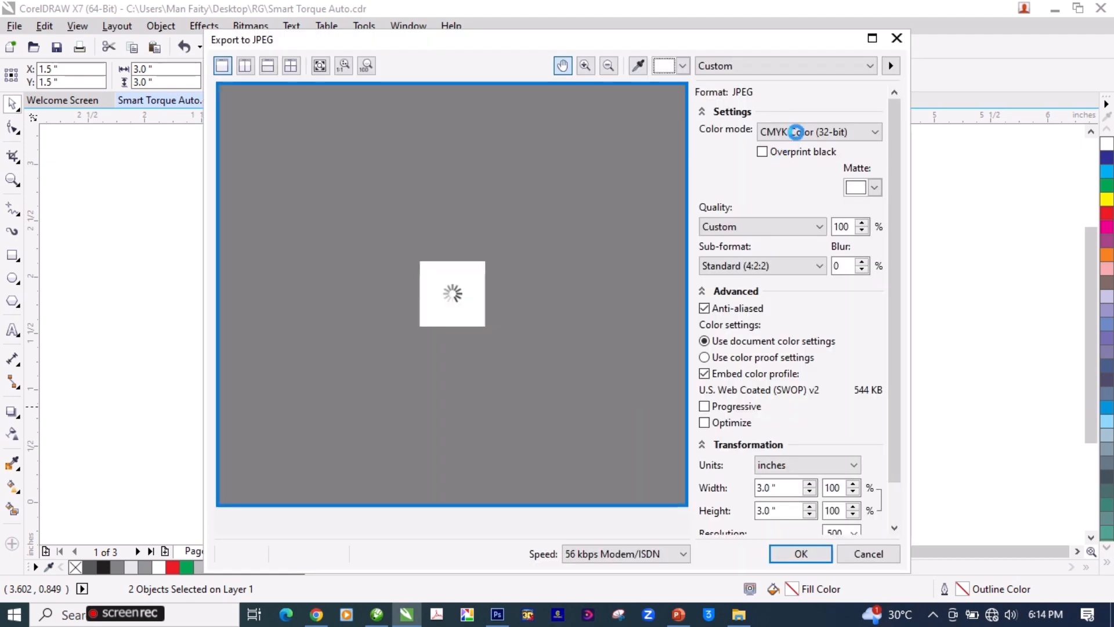
pyautogui.click(789, 131)
pyautogui.click(795, 159)
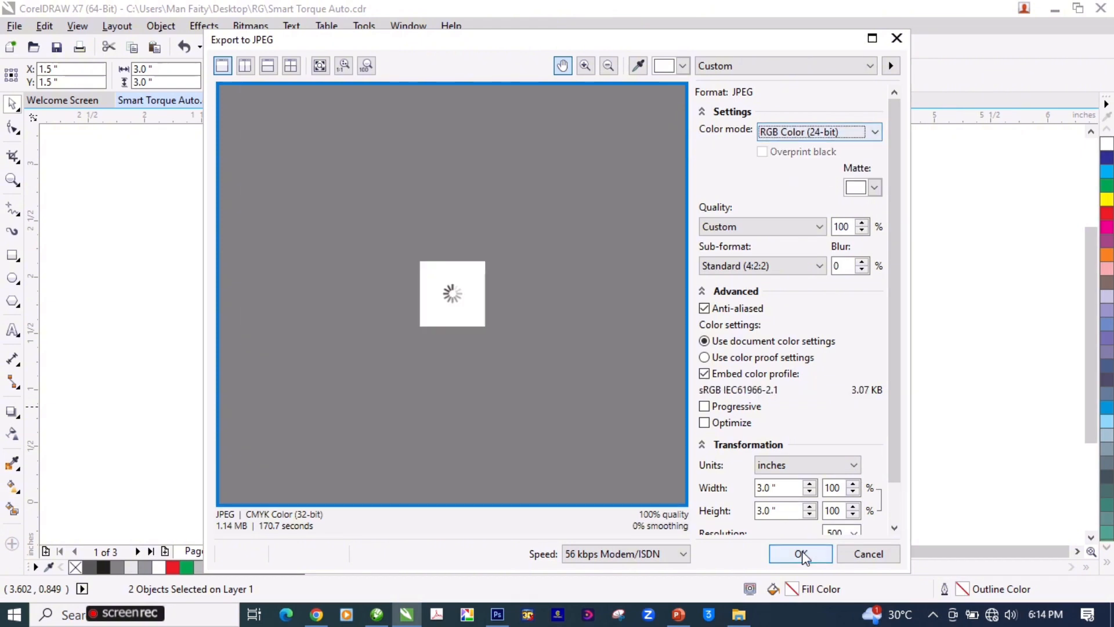
pyautogui.click(803, 556)
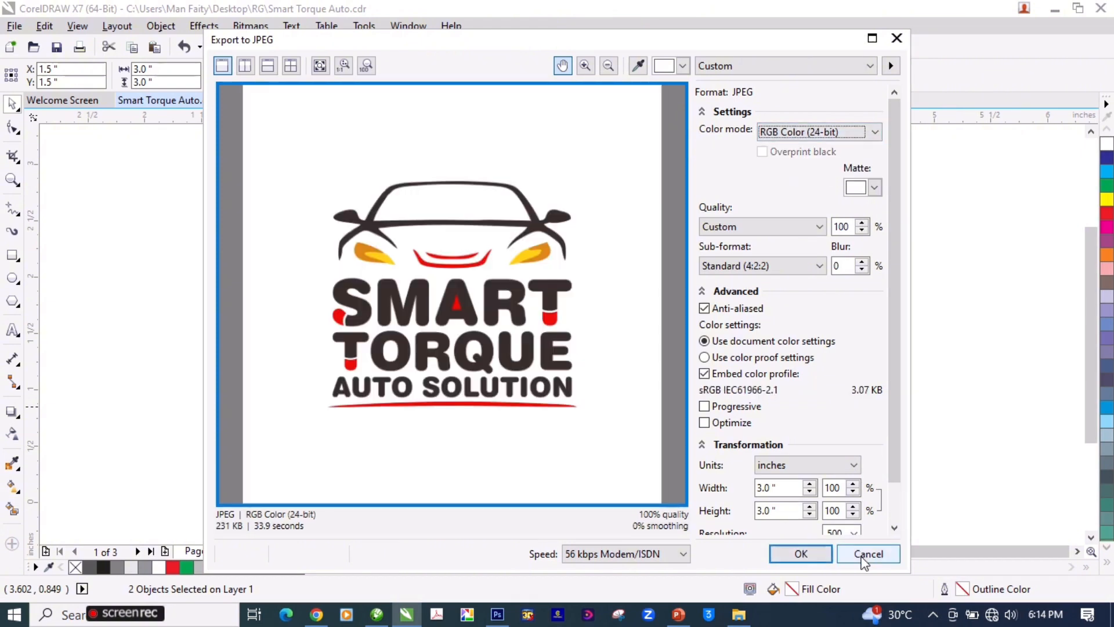
# Step: View "Smart Torque Auto 2.jpg" from the RG folder and compare its colors with "Smart Torque Auto.jpg" by alternating between them
pyautogui.click(739, 615)
pyautogui.doubleClick(336, 221)
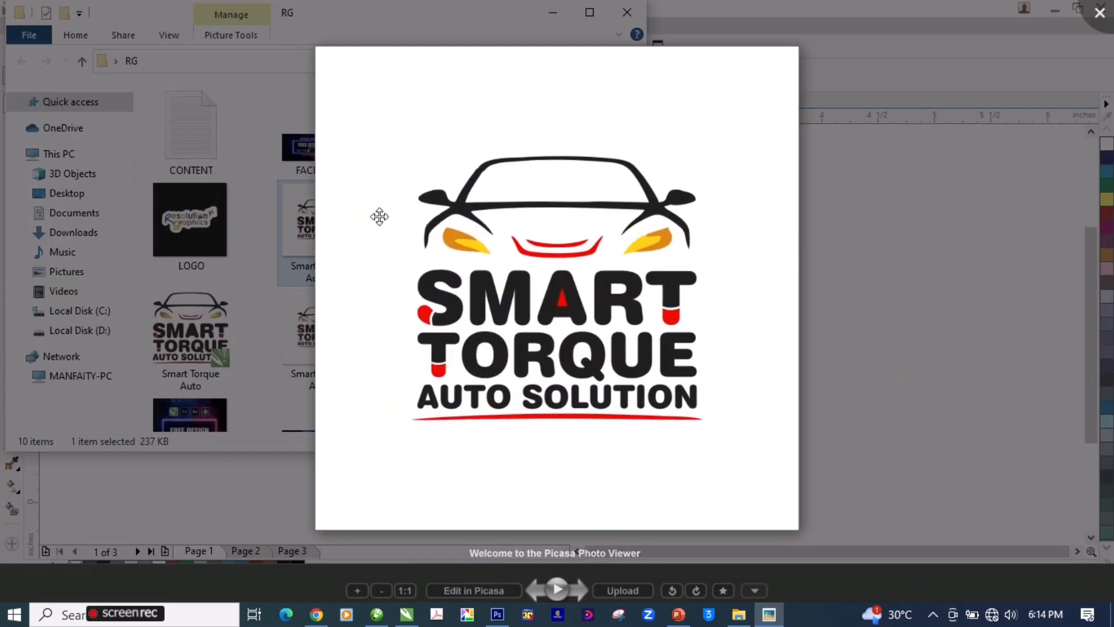
pyautogui.press('Left')
pyautogui.press('Right')
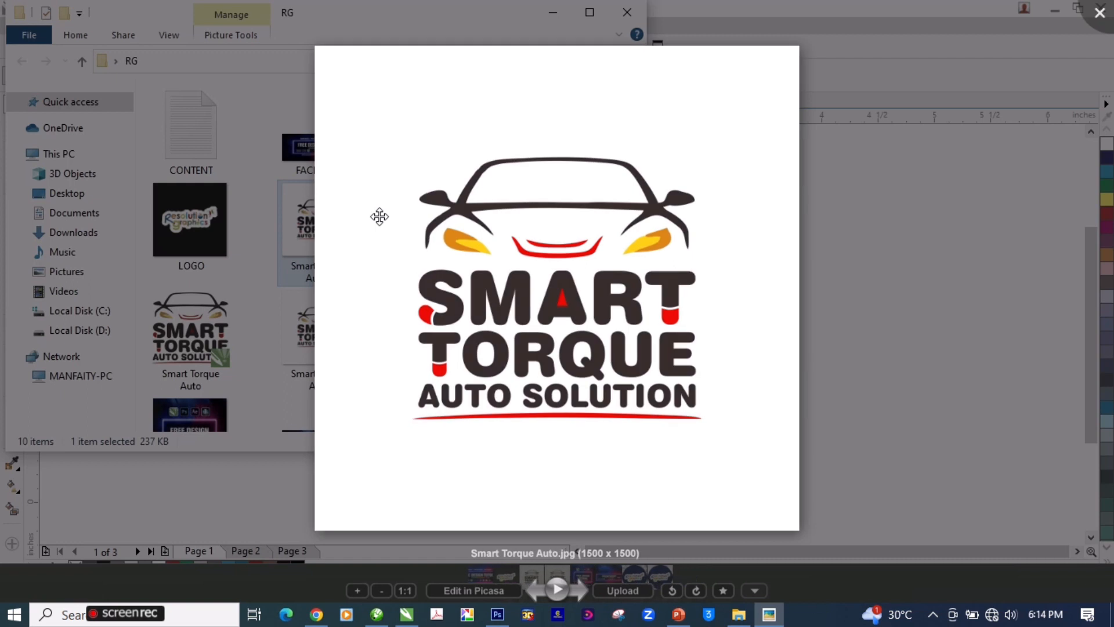
pyautogui.press('Left')
pyautogui.press('Right')
pyautogui.press('Left')
pyautogui.press('Right')
pyautogui.press('Left')
pyautogui.press('Right')
pyautogui.press('Left')
pyautogui.press('Right')
pyautogui.press('Left')
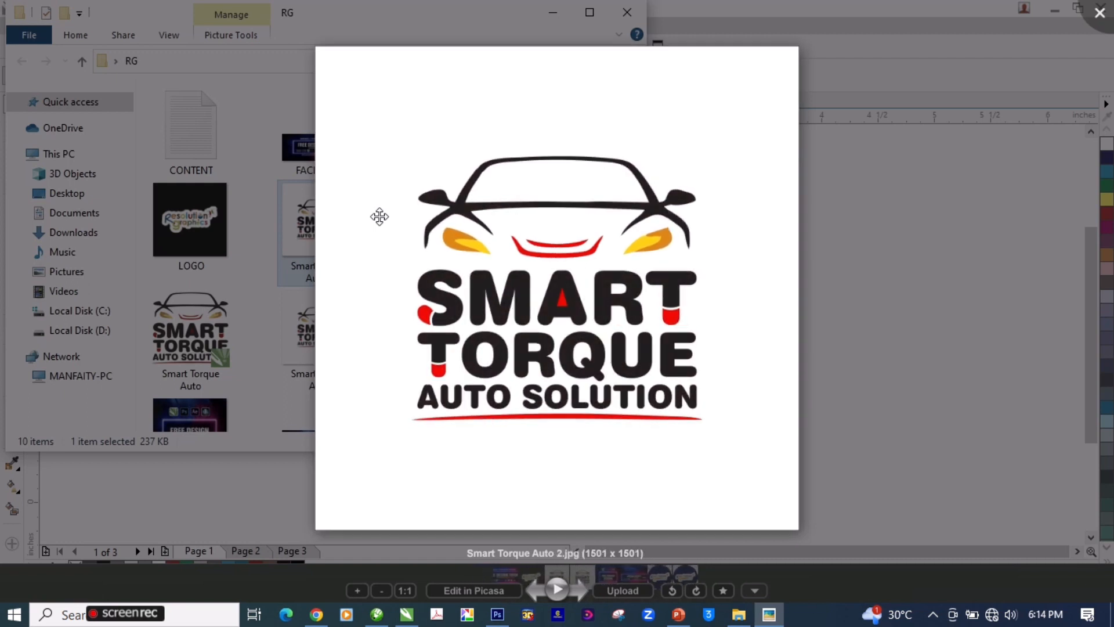
pyautogui.press('Right')
pyautogui.press('Left')
pyautogui.press('Right')
pyautogui.press('Left')
pyautogui.press('Right')
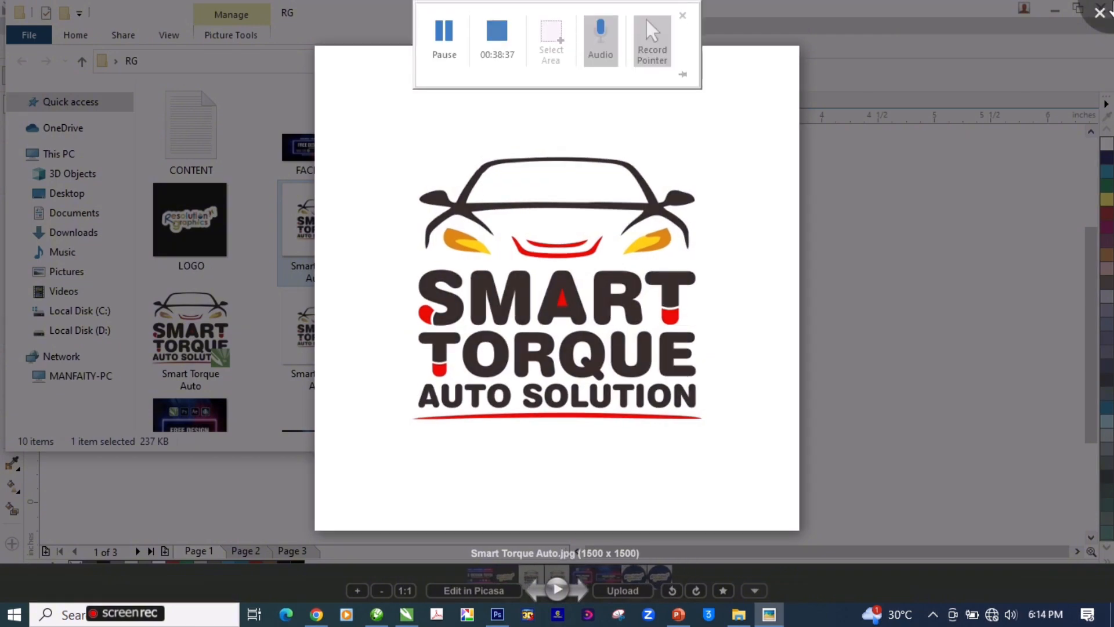
pyautogui.click(930, 243)
pyautogui.click(780, 33)
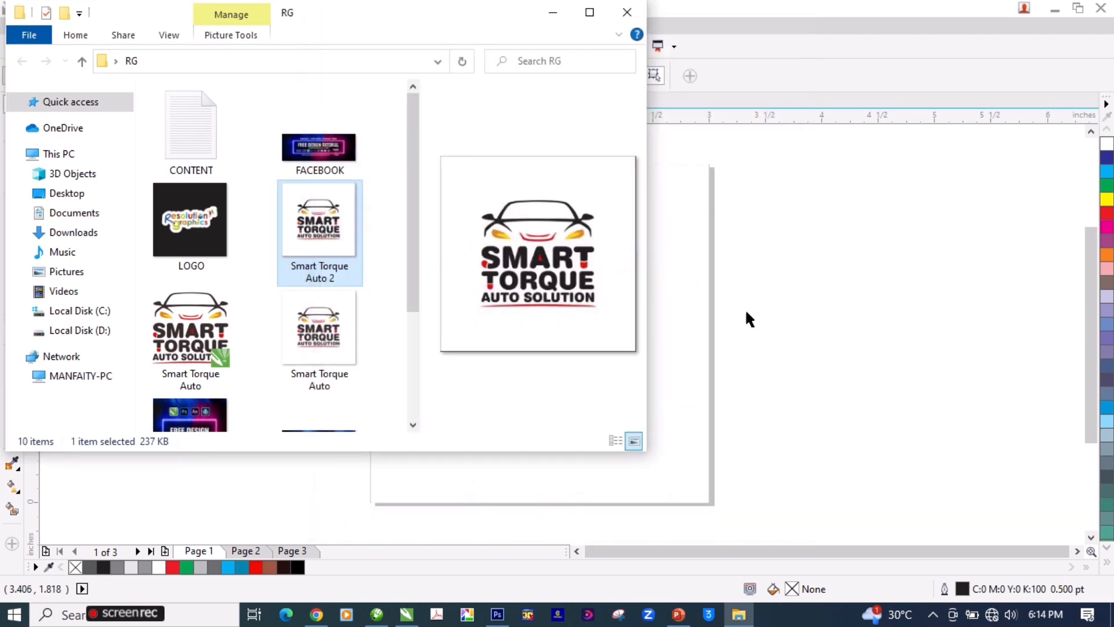
# Step: Return to CorelDRAW, ungroup the page 1 logo and fill the M of SMART with brown C42 M84 Y88 K66
pyautogui.click(746, 314)
pyautogui.click(488, 363)
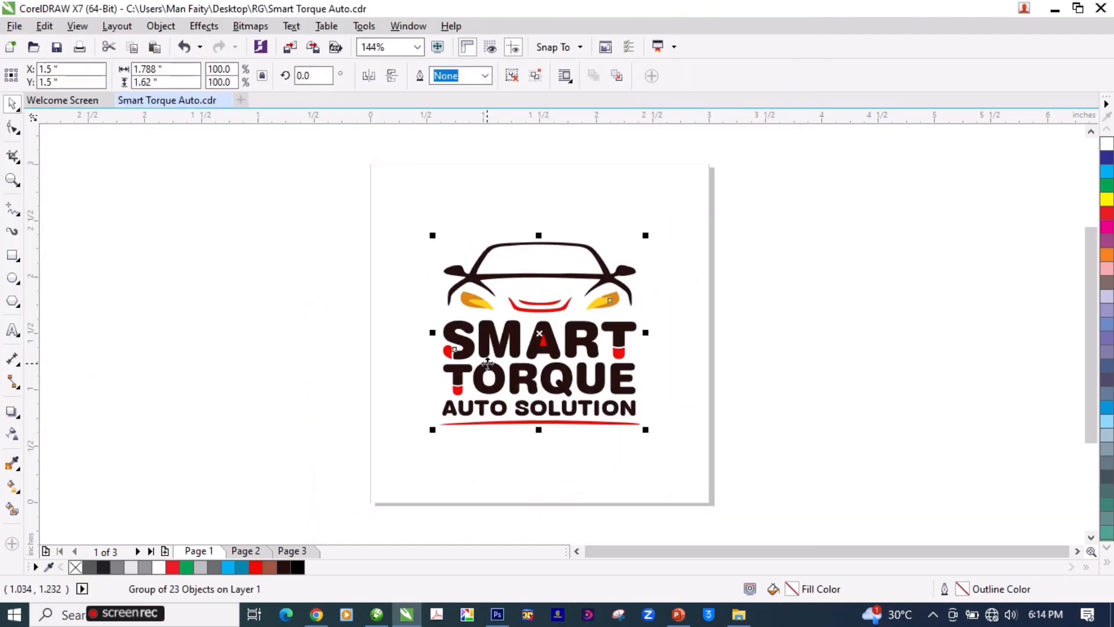
pyautogui.hotkey('ctrl', 'u')
pyautogui.click(499, 350)
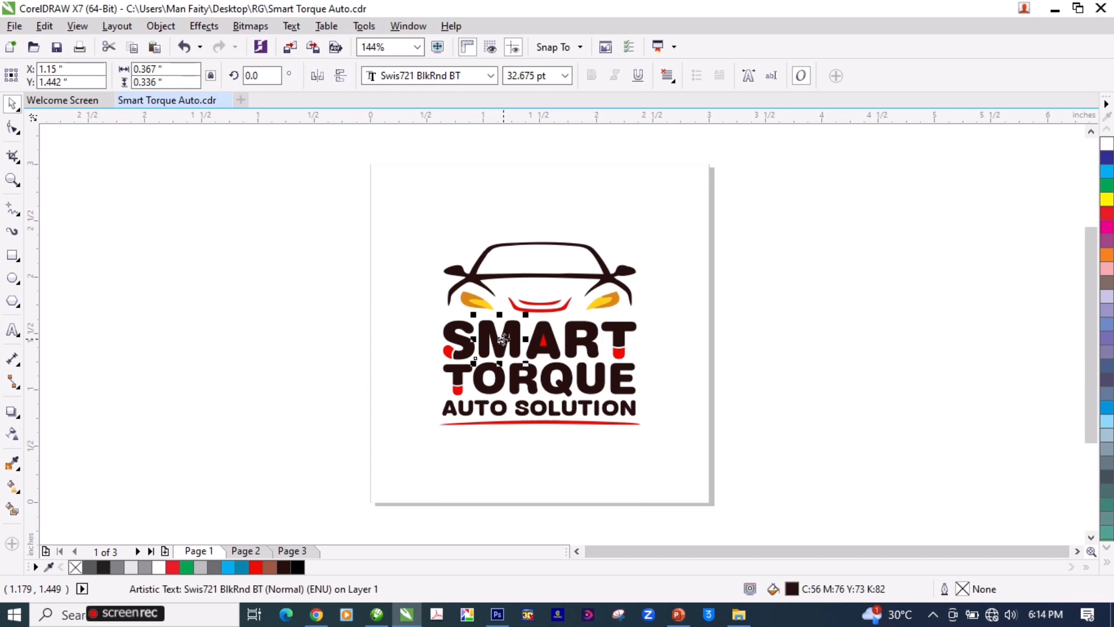
pyautogui.doubleClick(792, 589)
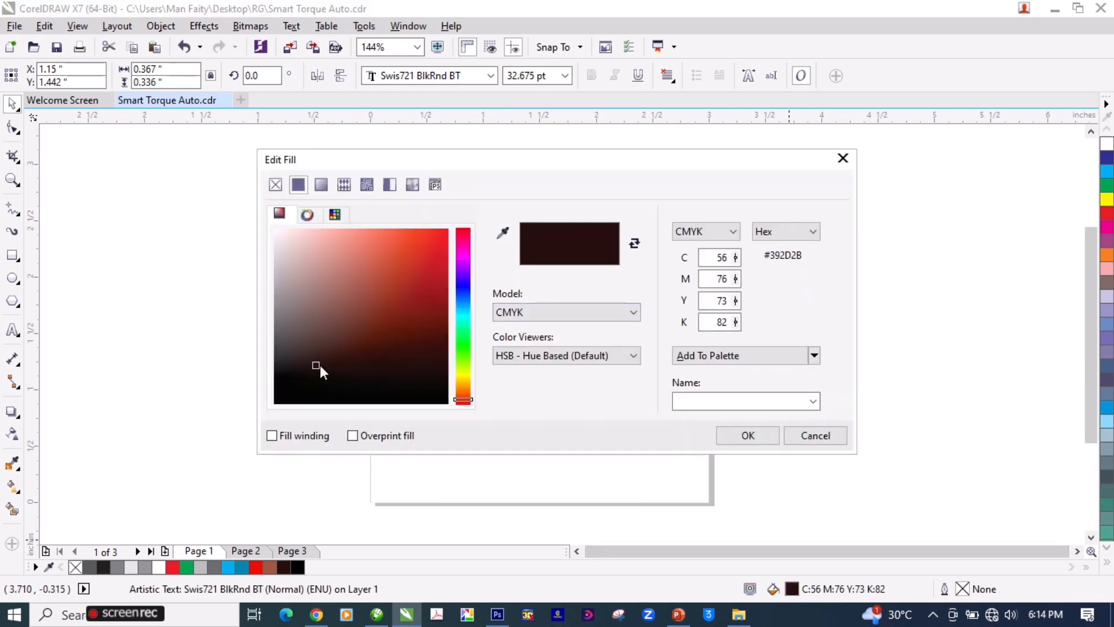
pyautogui.moveTo(317, 365); pyautogui.dragTo(373, 344)
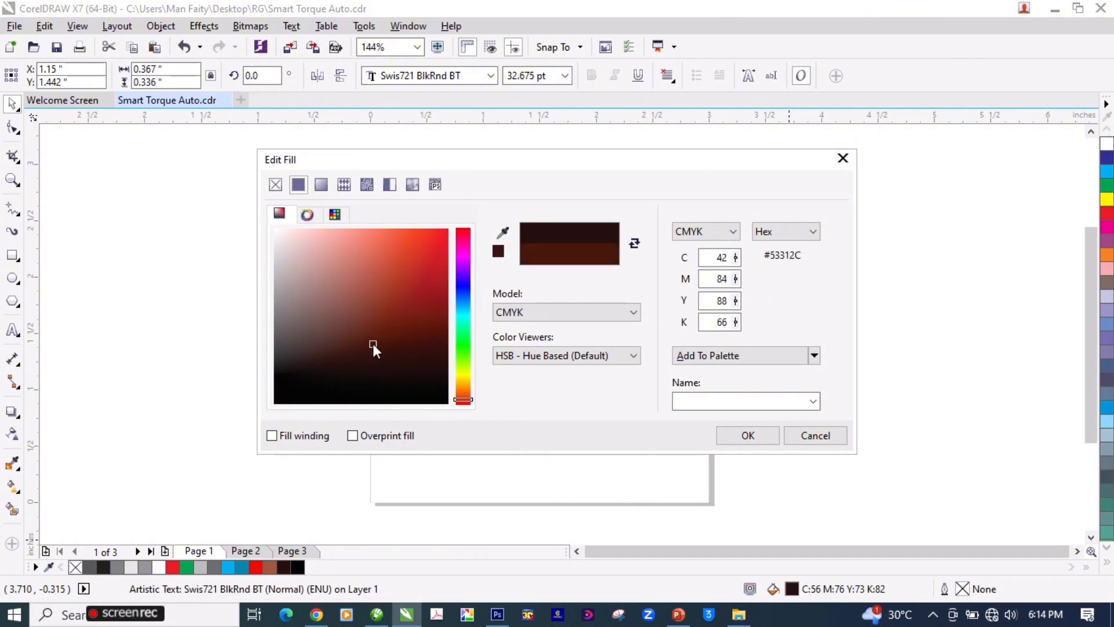
pyautogui.click(719, 436)
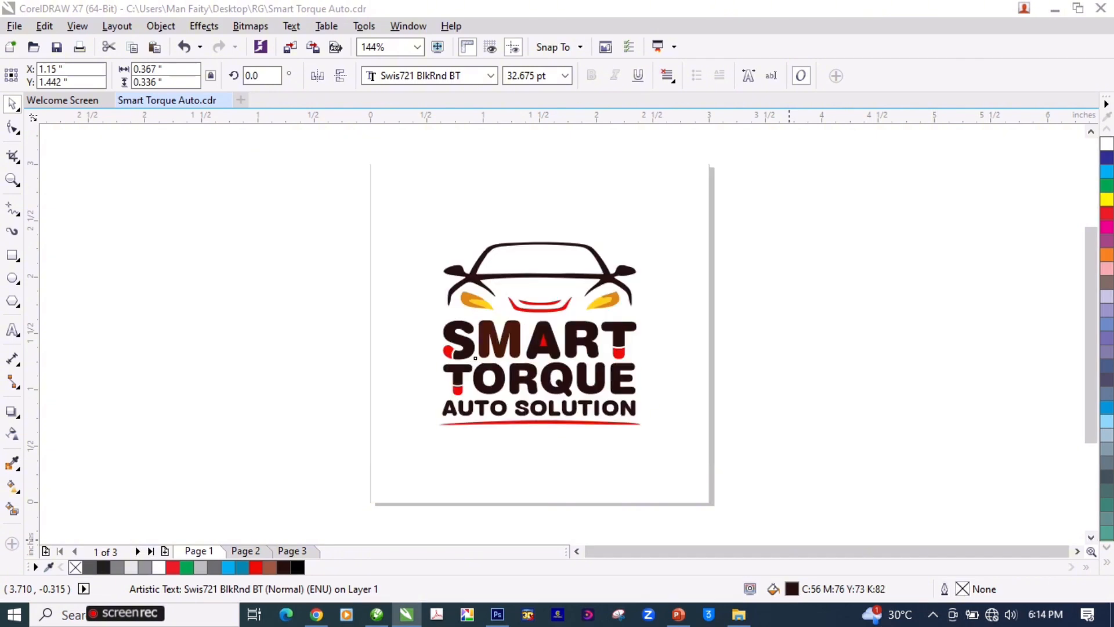
# Step: Copy the M's brown fill to the remaining letters S, A, R and T of SMART
pyautogui.click(741, 322)
pyautogui.press('F2')
pyautogui.moveTo(732, 277); pyautogui.dragTo(274, 506)
pyautogui.click(483, 223)
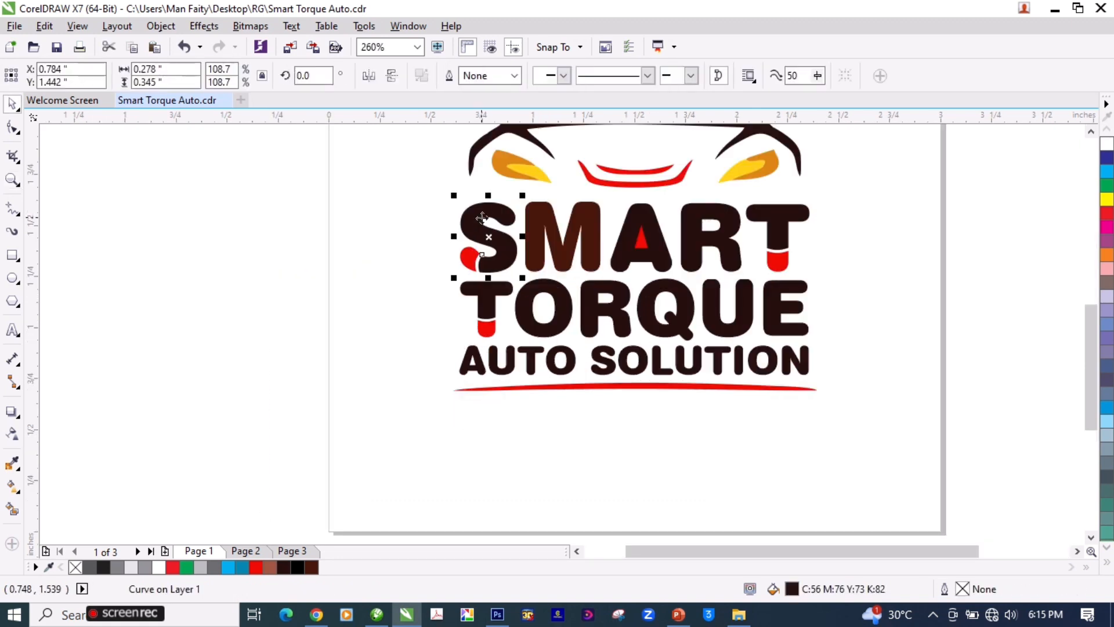
pyautogui.click(545, 220)
pyautogui.moveTo(545, 217); pyautogui.dragTo(500, 214)
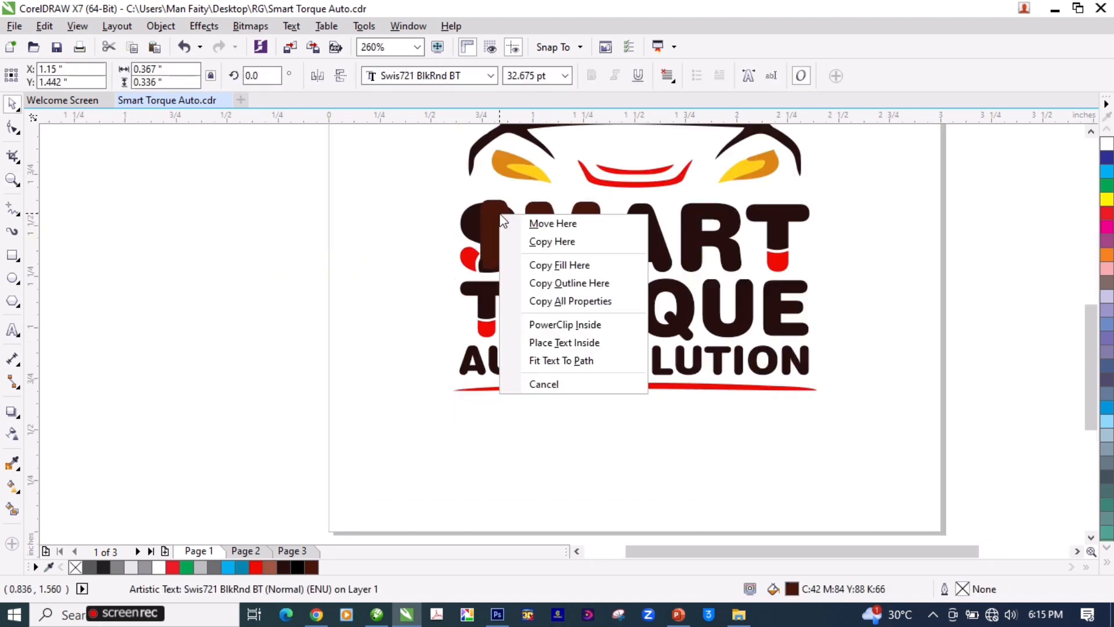
pyautogui.click(566, 265)
pyautogui.click(638, 230)
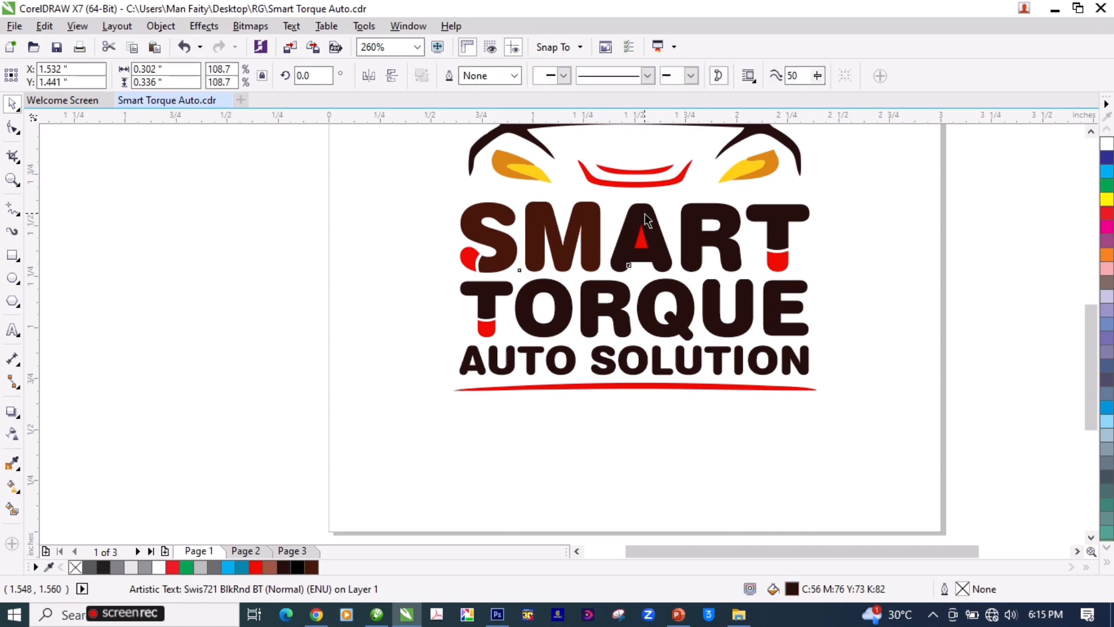
pyautogui.click(715, 212)
pyautogui.hotkey('ctrl', 'r')
pyautogui.click(791, 213)
pyautogui.hotkey('ctrl', 'r')
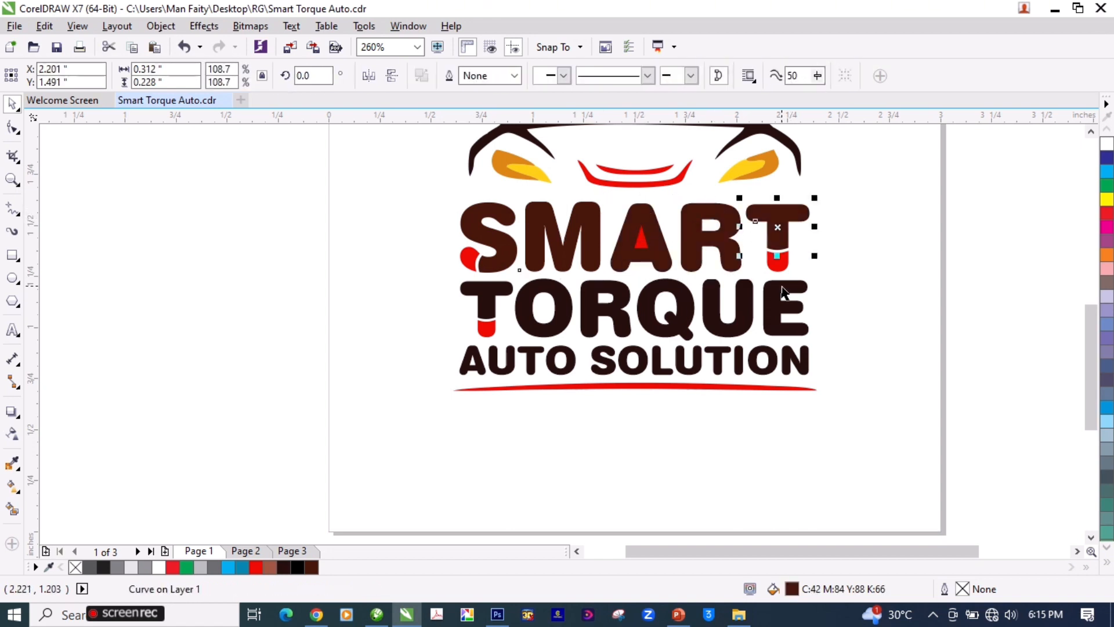
# Step: Apply the same brown fill to all the letters of TORQUE, leaving the red accents as they are
pyautogui.click(779, 286)
pyautogui.hotkey('ctrl', 'r')
pyautogui.click(751, 309)
pyautogui.hotkey('ctrl', 'r')
pyautogui.click(684, 294)
pyautogui.hotkey('ctrl', 'r')
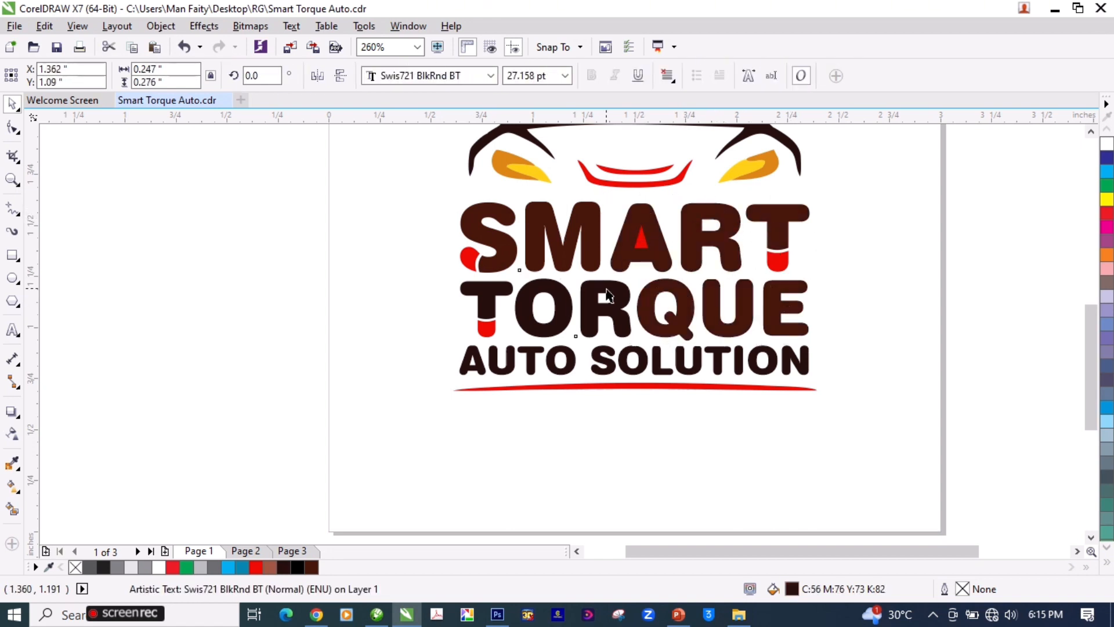
pyautogui.click(607, 296)
pyautogui.hotkey('ctrl', 'r')
pyautogui.hotkey('ctrl', 'r')
pyautogui.click(474, 291)
# Step: Apply the same brown fill to the AUTO SOLUTION text and the car outline
pyautogui.hotkey('ctrl', 'r')
pyautogui.click(468, 363)
pyautogui.hotkey('ctrl', 'r')
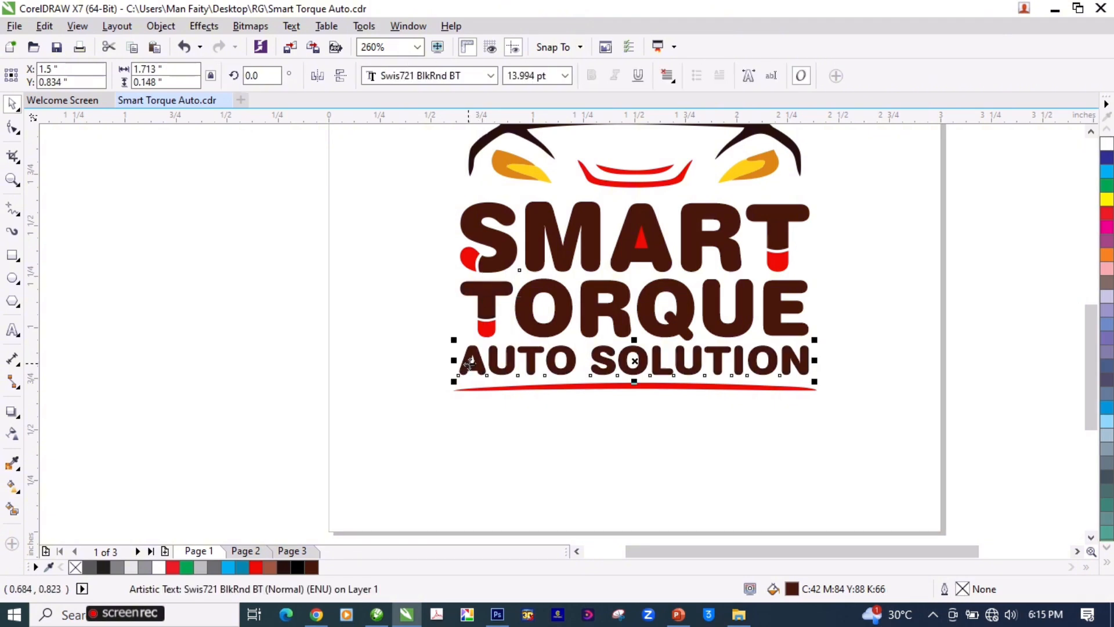
pyautogui.press('z')
pyautogui.rightClick(481, 365)
pyautogui.press('space')
pyautogui.click(747, 345)
pyautogui.click(608, 277)
pyautogui.hotkey('ctrl', 'r')
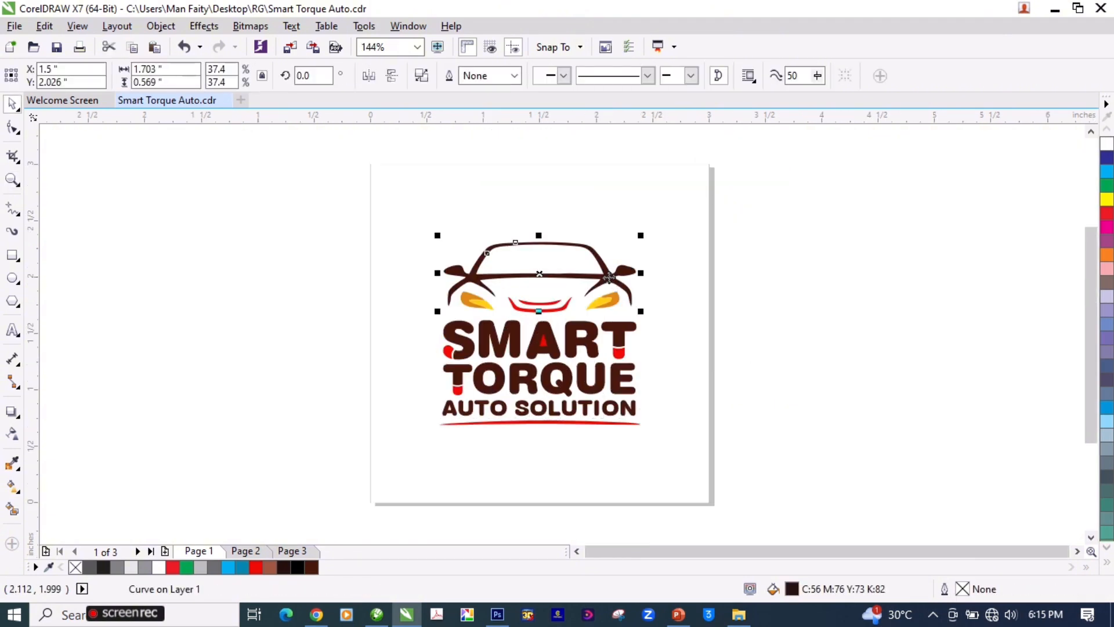
# Step: Export only the selected page 1 logo and background as an RGB Color (24-bit) JPEG, replacing "Smart Torque Auto" in the RG folder
pyautogui.click(755, 282)
pyautogui.hotkey('ctrl', 'a')
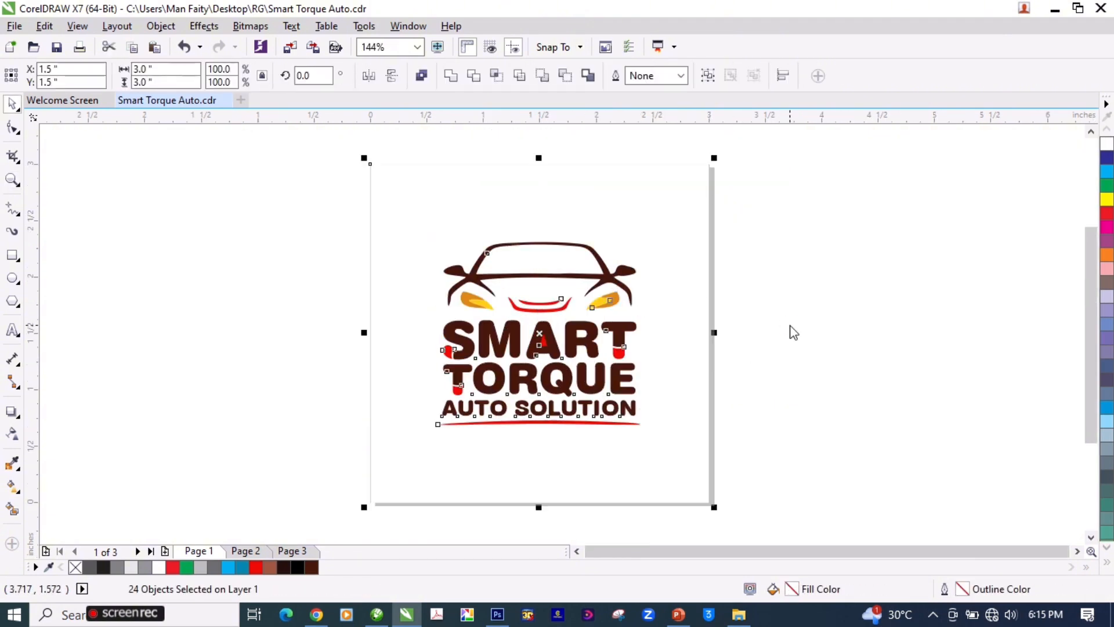
pyautogui.hotkey('ctrl', 'e')
pyautogui.click(777, 270)
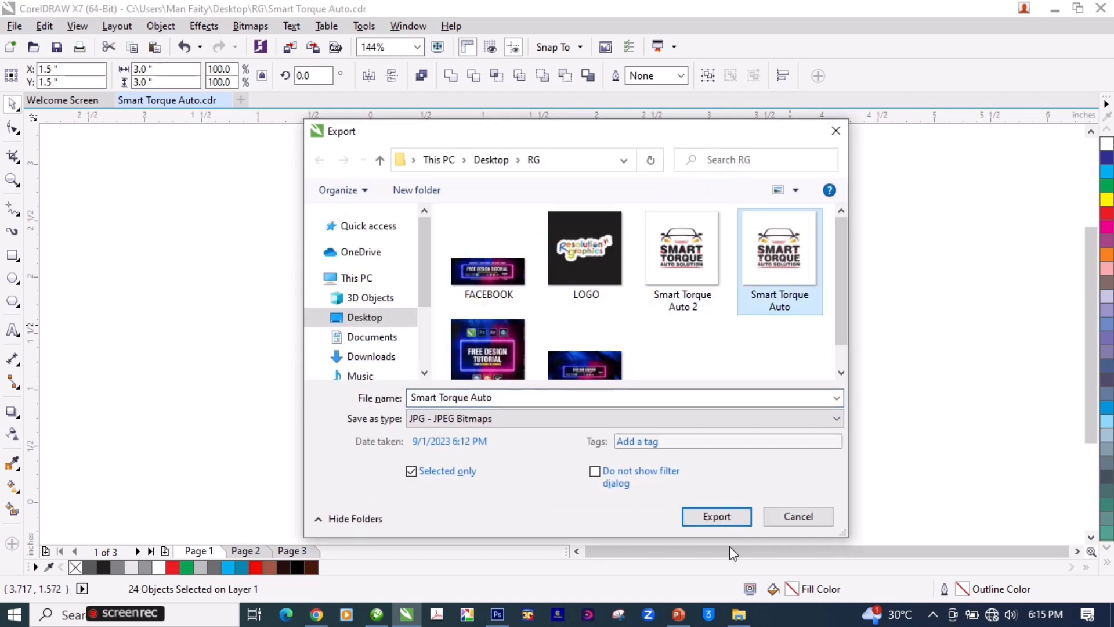
pyautogui.click(728, 521)
pyautogui.click(605, 314)
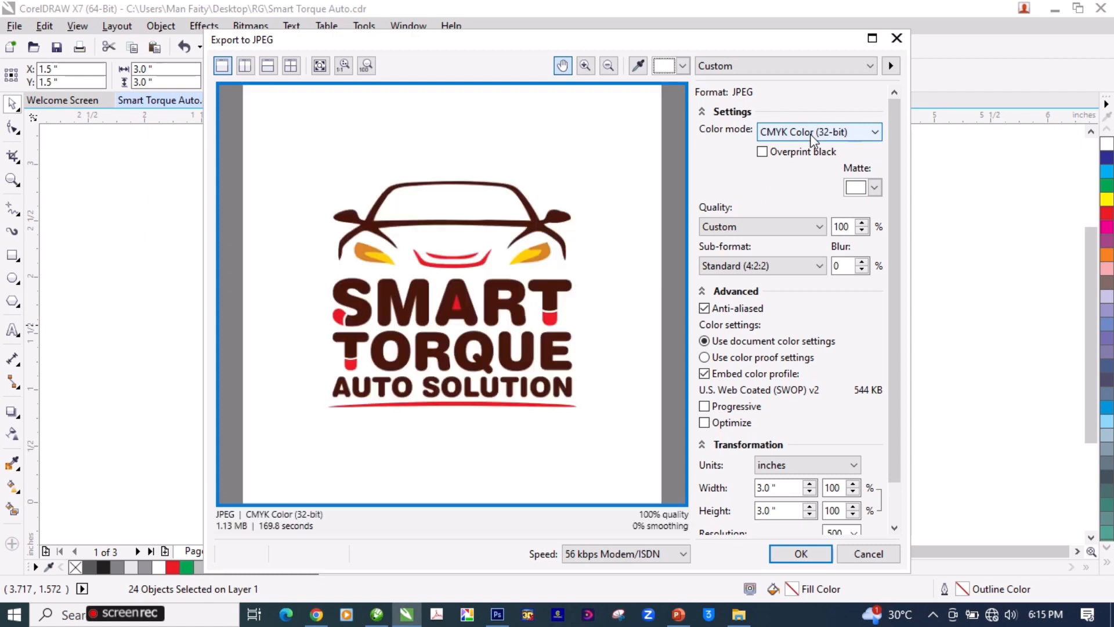
pyautogui.click(812, 134)
pyautogui.click(807, 159)
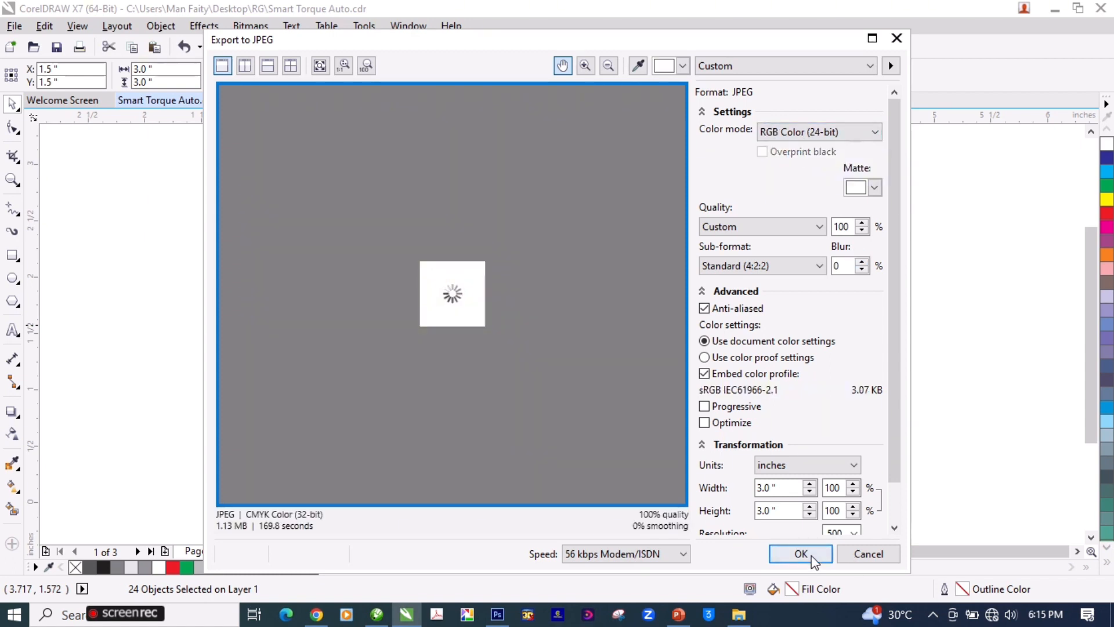
pyautogui.click(801, 553)
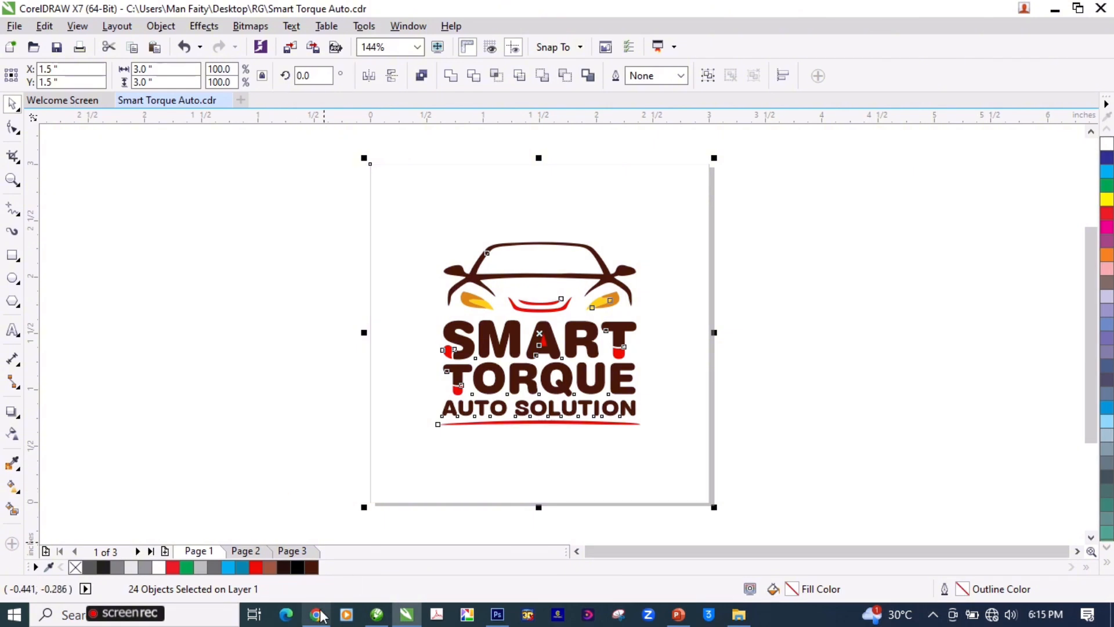
# Step: View the newly exported "Smart Torque Auto" JPEG from the RG folder and compare its colors with "Smart Torque Auto 2.jpg"
pyautogui.click(746, 621)
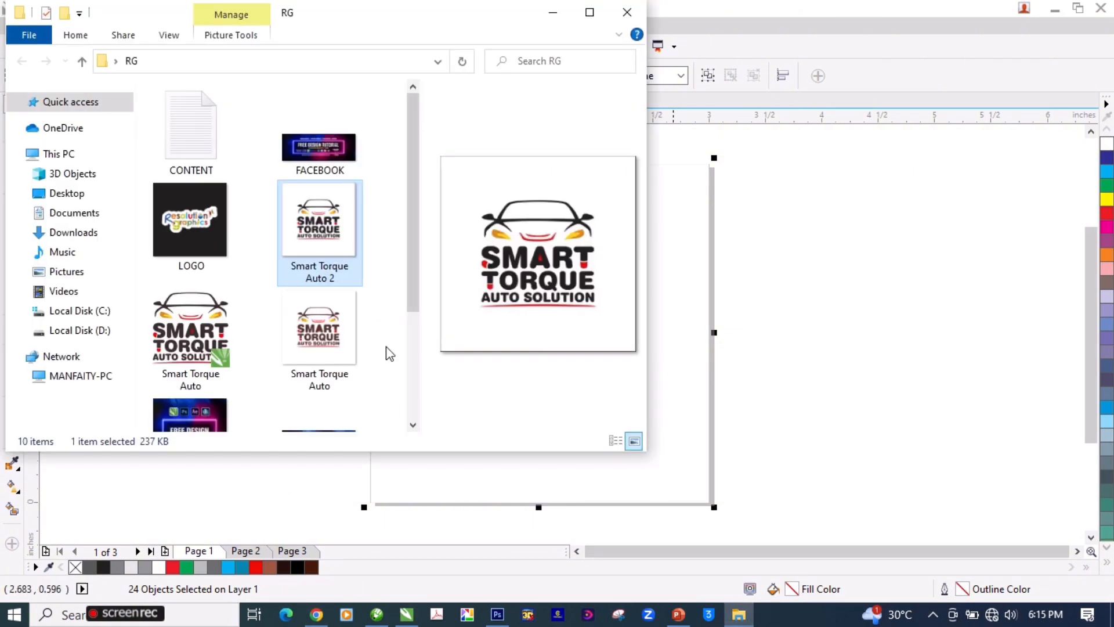
pyautogui.click(346, 340)
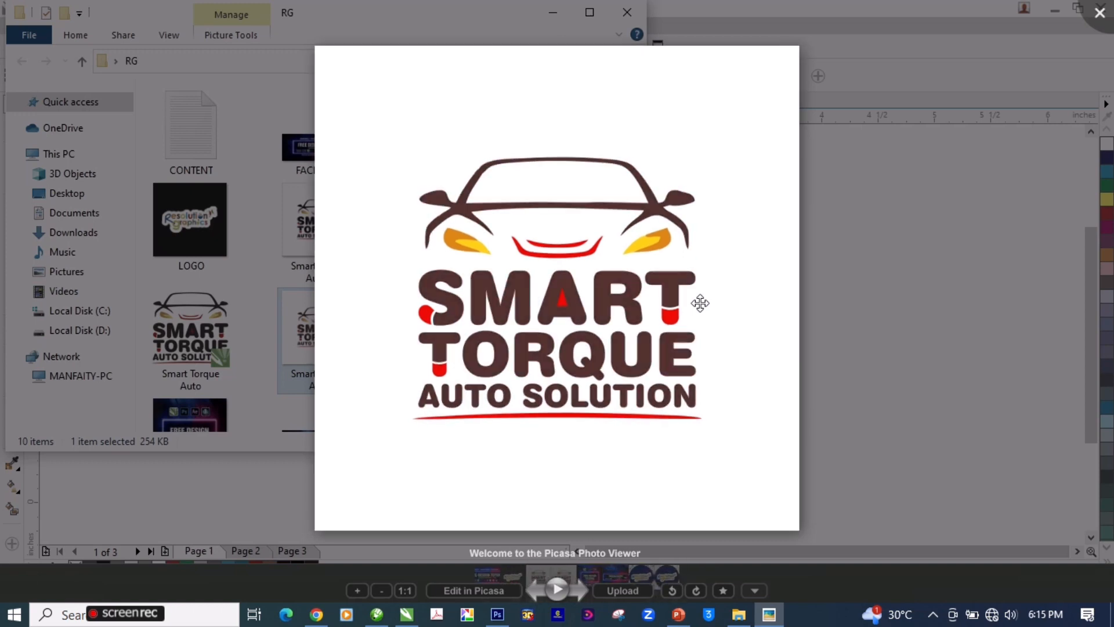
pyautogui.press('Left')
pyautogui.press('Right')
pyautogui.press('Right')
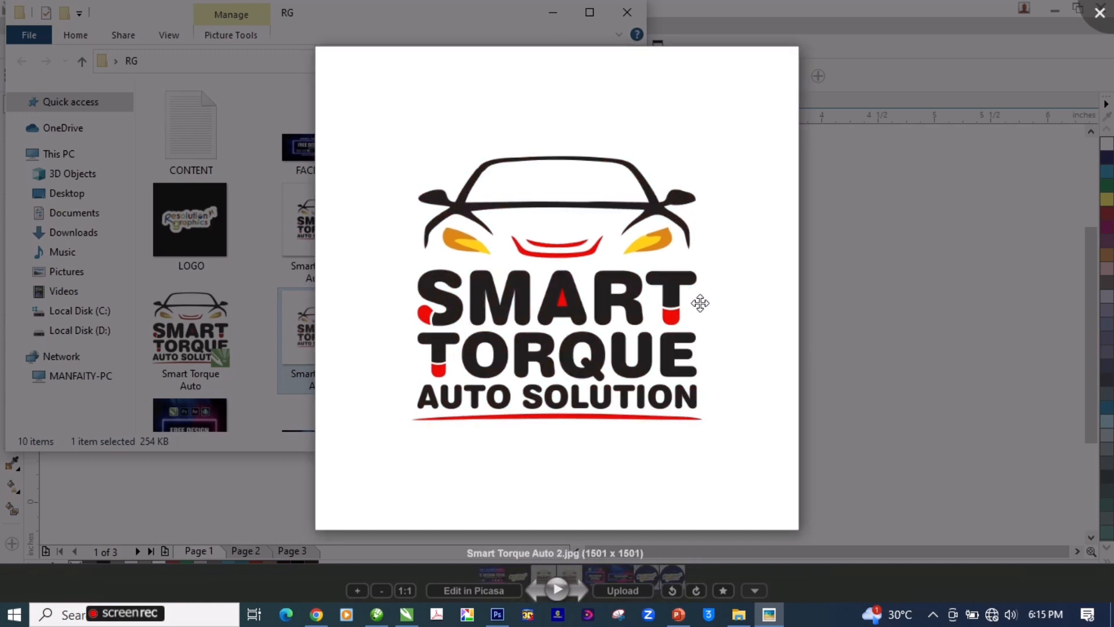
pyautogui.press('Left')
pyautogui.press('Left')
pyautogui.press('Left')
pyautogui.press('Right')
pyautogui.press('Left')
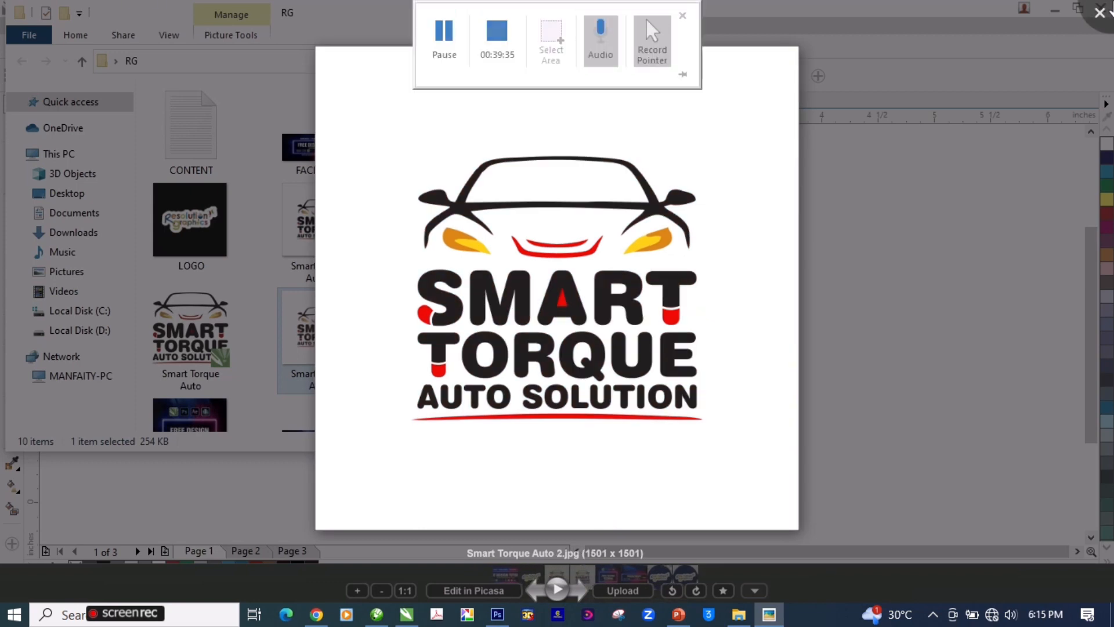
pyautogui.click(1098, 13)
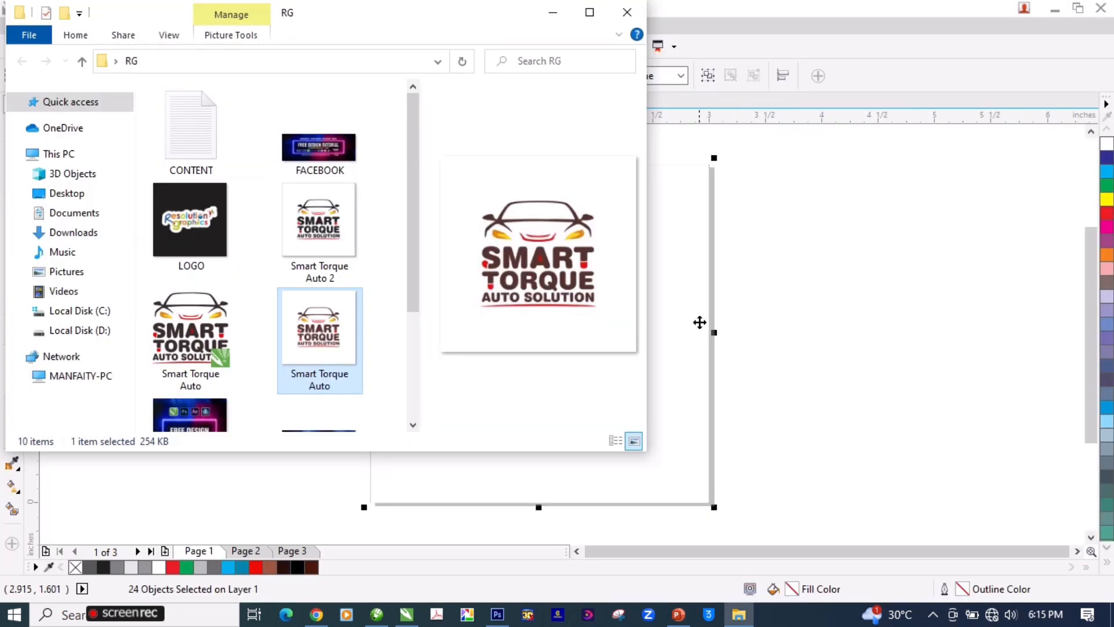
# Step: Return to CorelDRAW, deselect the artwork and save the Smart Torque Auto document
pyautogui.click(553, 13)
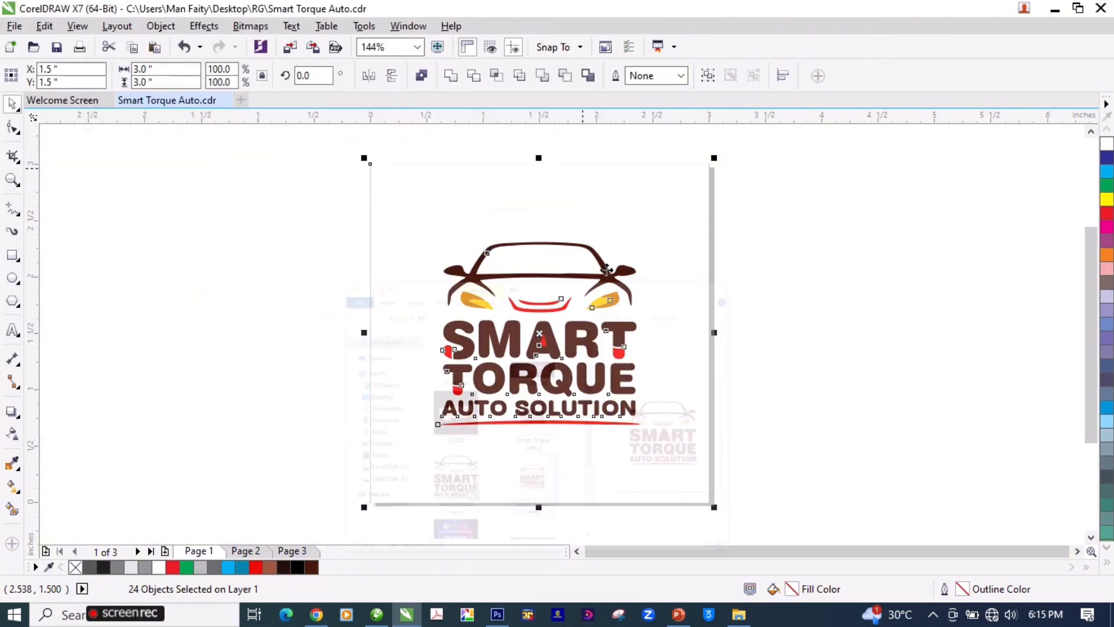
pyautogui.click(809, 341)
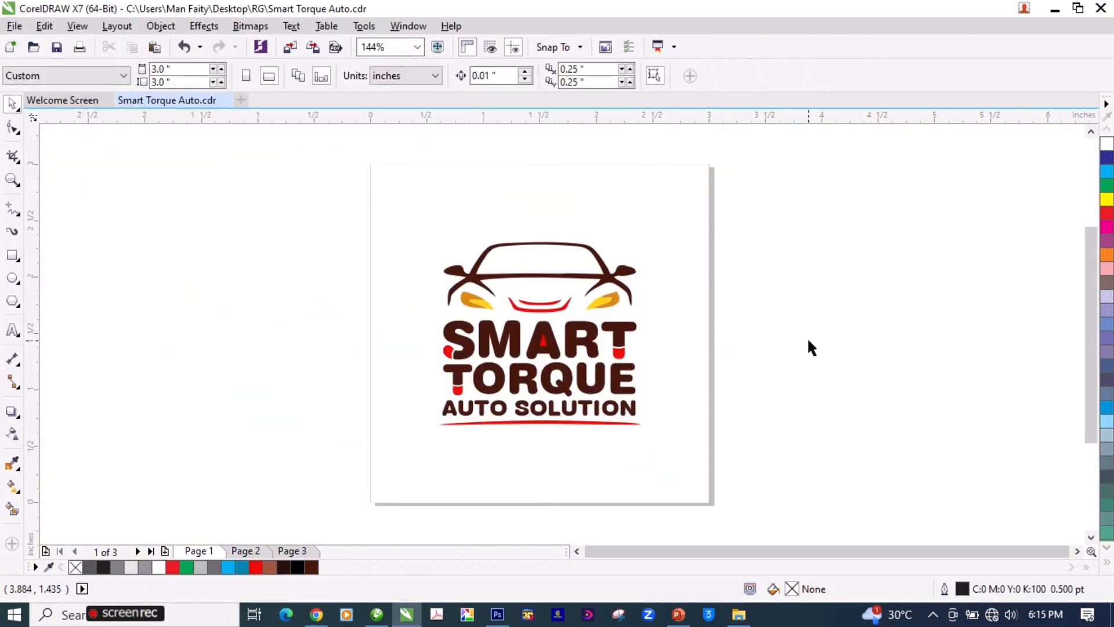
pyautogui.hotkey('ctrl', 's')
pyautogui.click(614, 299)
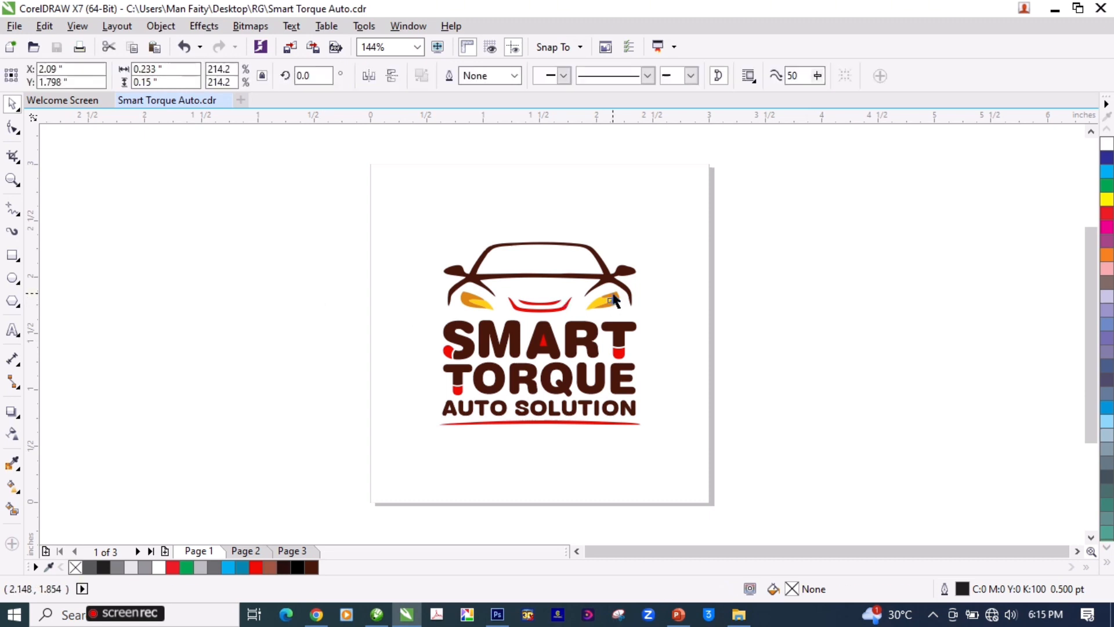
pyautogui.moveTo(801, 199); pyautogui.dragTo(400, 314)
pyautogui.click(776, 290)
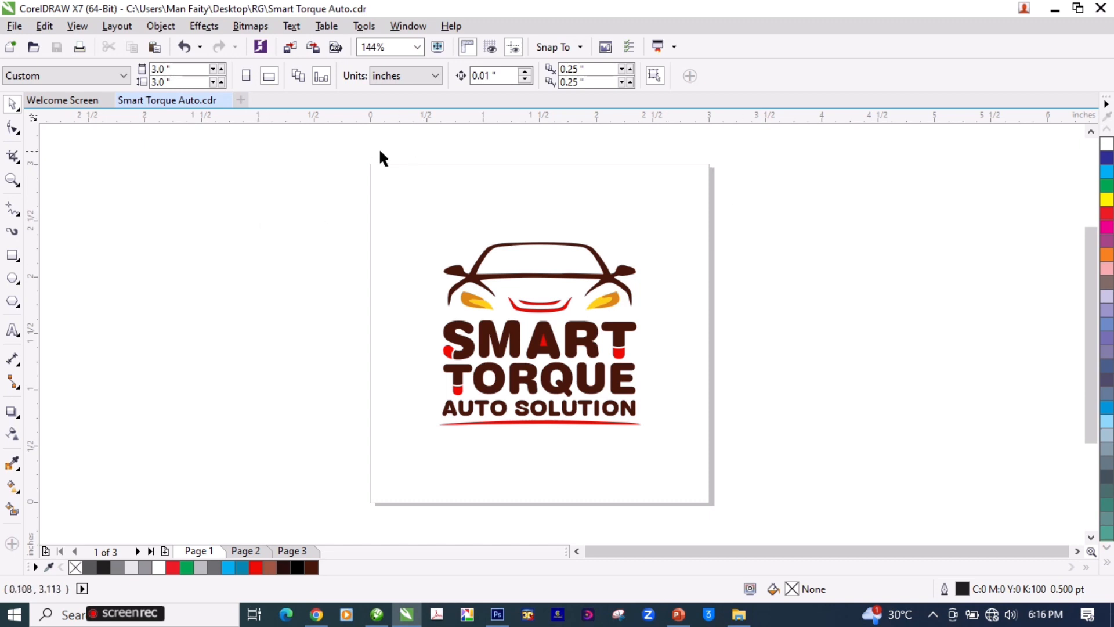
pyautogui.moveTo(302, 217); pyautogui.dragTo(788, 455)
pyautogui.click(360, 232)
pyautogui.moveTo(801, 184); pyautogui.dragTo(317, 459)
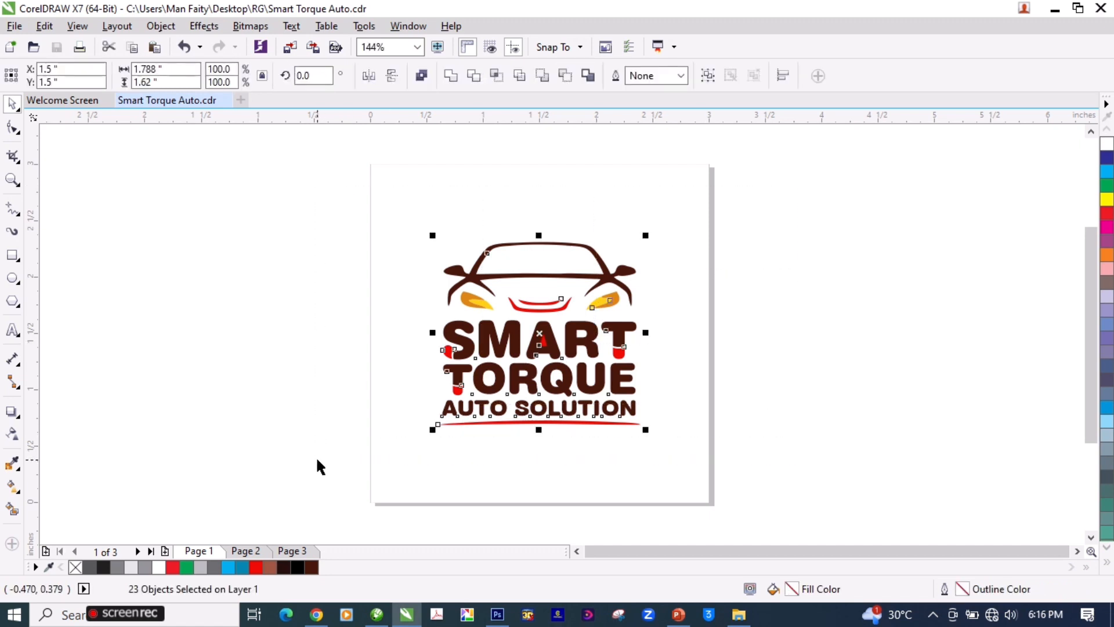
pyautogui.click(303, 298)
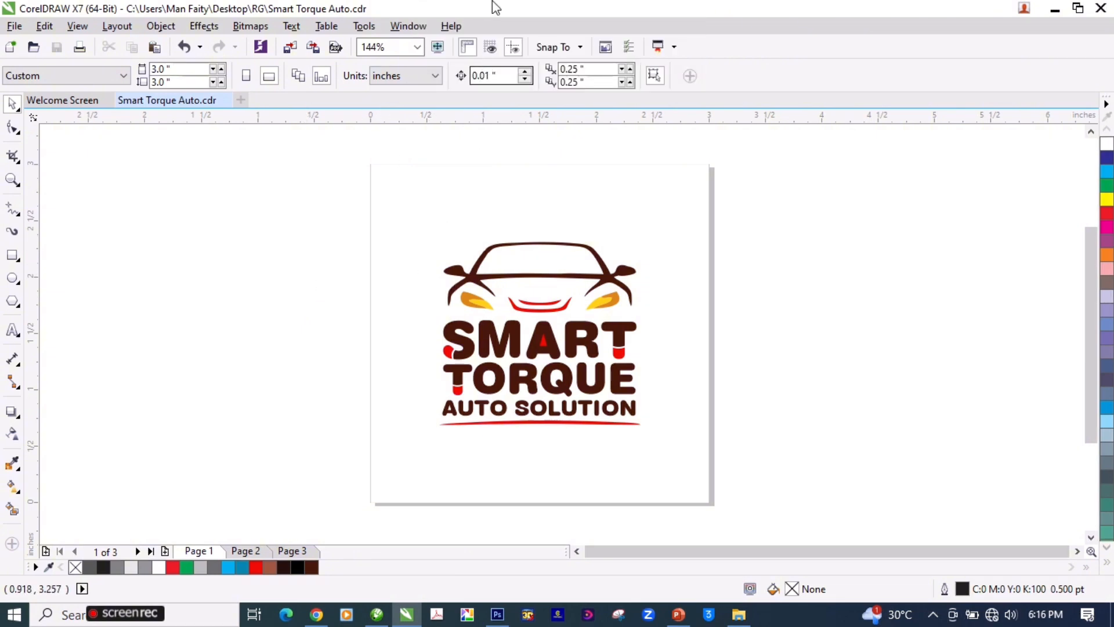
pyautogui.moveTo(454, 32)
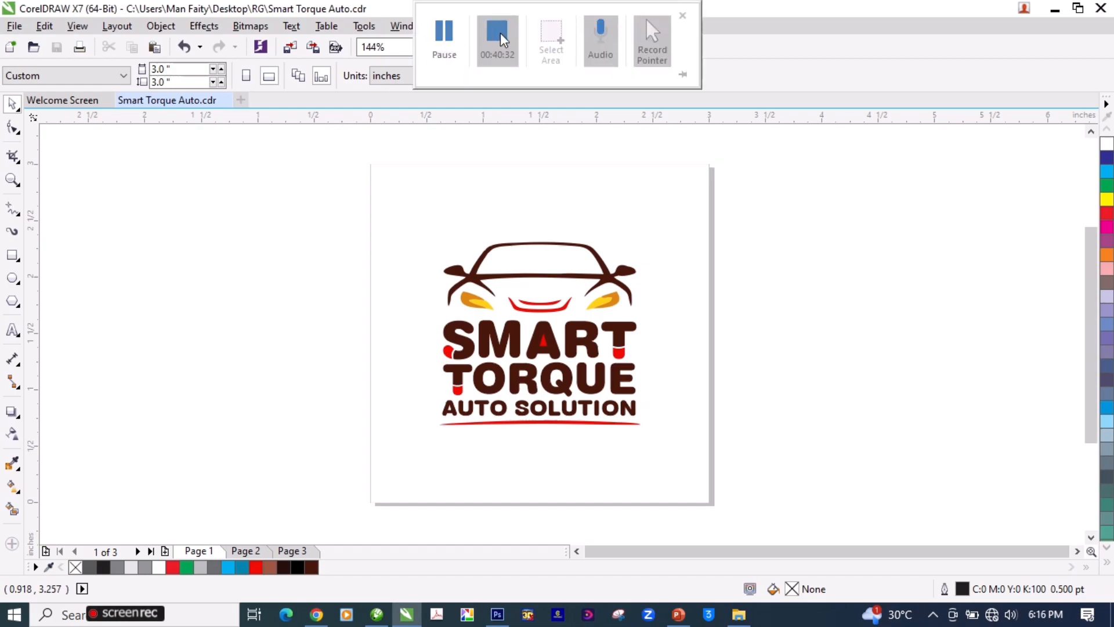